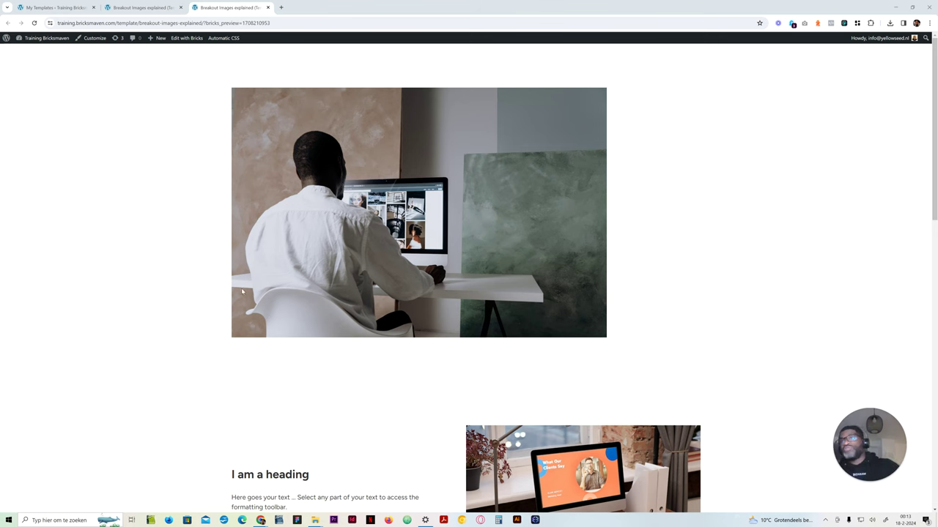
Mark the full-width band and the two content-width edges around the first image with the annotation pen, and clear the marks.
left_click(345, 156)
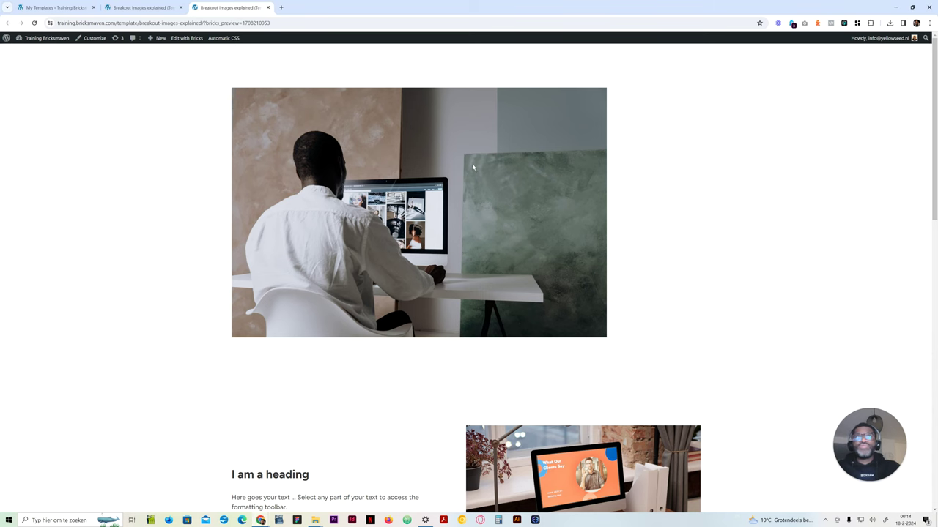
left_click(20, 257)
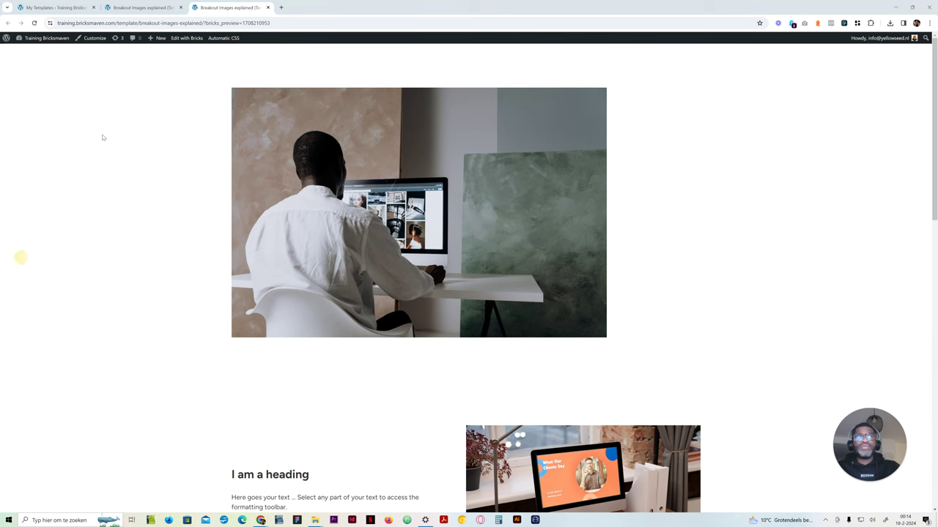
left_click_drag(6, 86, 935, 86)
mouse_move(926, 337)
left_mouse_down()
mouse_move(551, 352)
mouse_move(2, 339)
left_mouse_up()
mouse_move(21, 145)
left_mouse_down()
mouse_move(163, 119)
mouse_move(288, 239)
left_mouse_up()
mouse_move(308, 189)
left_mouse_down()
mouse_move(561, 193)
mouse_move(842, 247)
mouse_move(927, 234)
mouse_move(927, 255)
left_mouse_up()
left_click_drag(216, 75, 214, 429)
left_click_drag(696, 68, 700, 460)
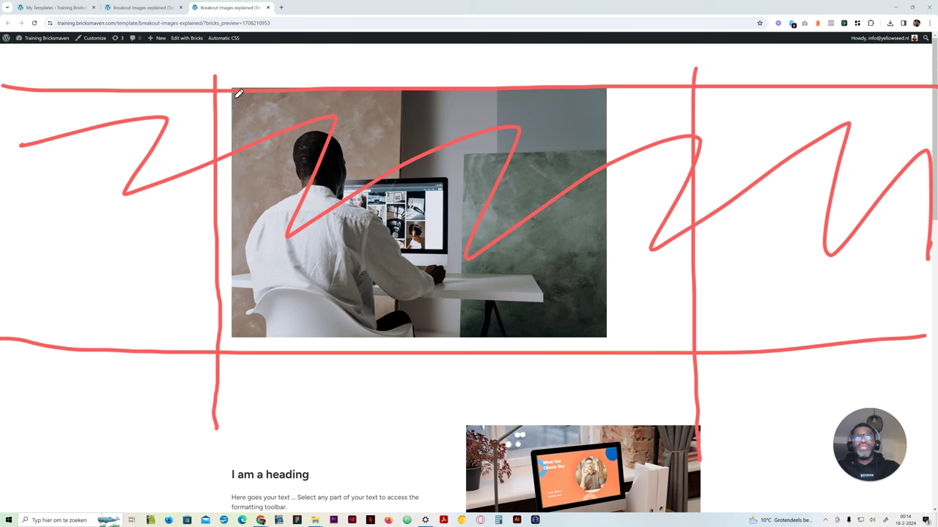
key("e")
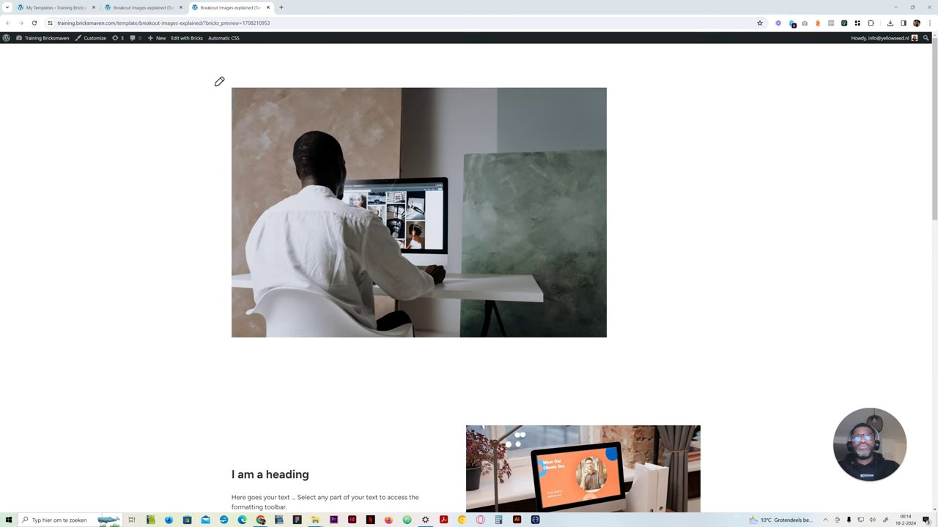
Outline the first image's content area, annotate it with two outward arrows and a 1, and clear the drawing.
mouse_move(214, 82)
left_mouse_down()
mouse_move(203, 302)
mouse_move(442, 366)
mouse_move(698, 359)
mouse_move(725, 134)
mouse_move(715, 86)
mouse_move(209, 84)
left_mouse_up()
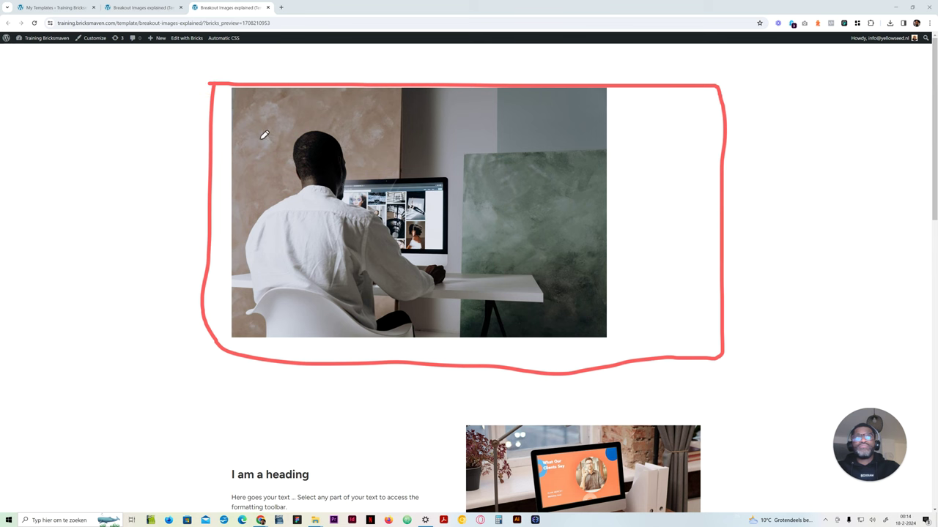
mouse_move(300, 167)
left_mouse_down()
mouse_move(127, 170)
mouse_move(59, 191)
mouse_move(155, 203)
left_mouse_up()
mouse_move(514, 179)
left_mouse_down()
mouse_move(744, 177)
mouse_move(856, 198)
mouse_move(767, 212)
left_mouse_up()
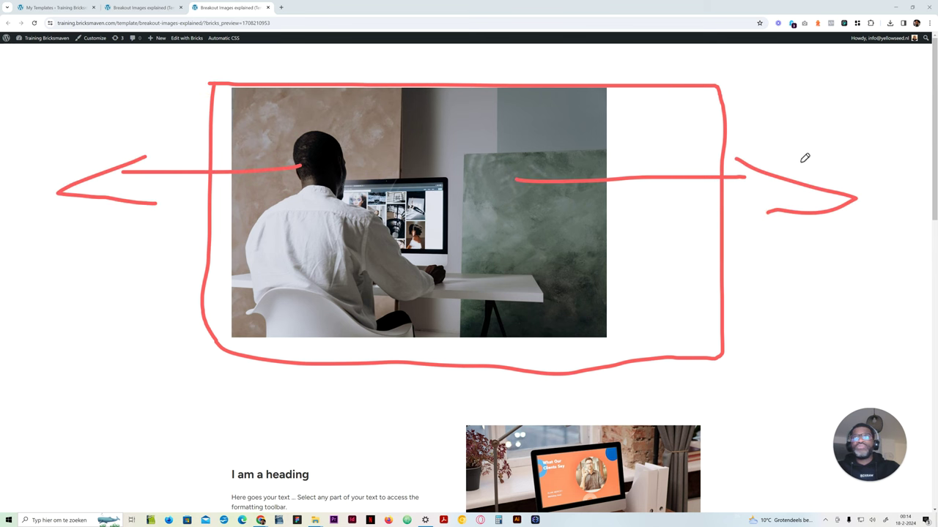
mouse_move(810, 119)
left_mouse_down()
mouse_move(831, 154)
mouse_move(844, 154)
left_mouse_up()
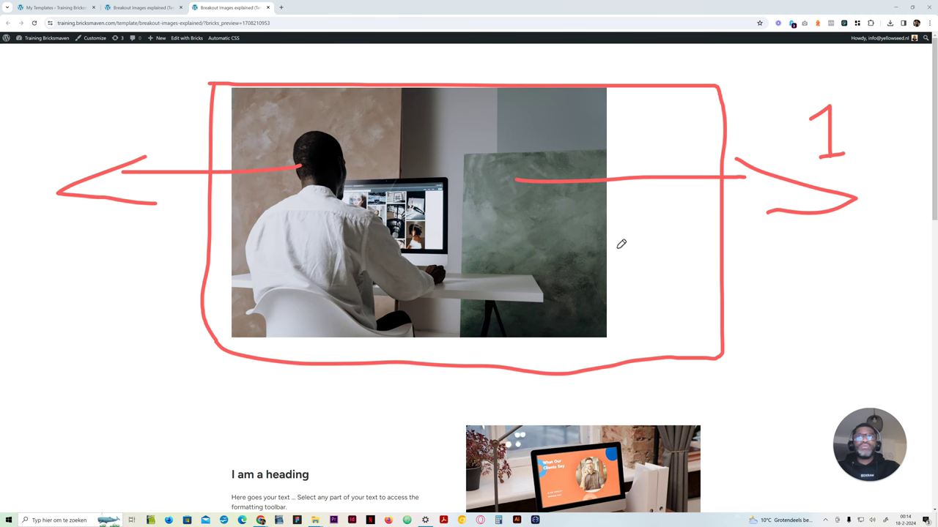
left_click(23, 292)
Outline and shade the area from the second section's desk image to the page's right edge, and clear the drawing.
scroll(347, 296, "down", 4)
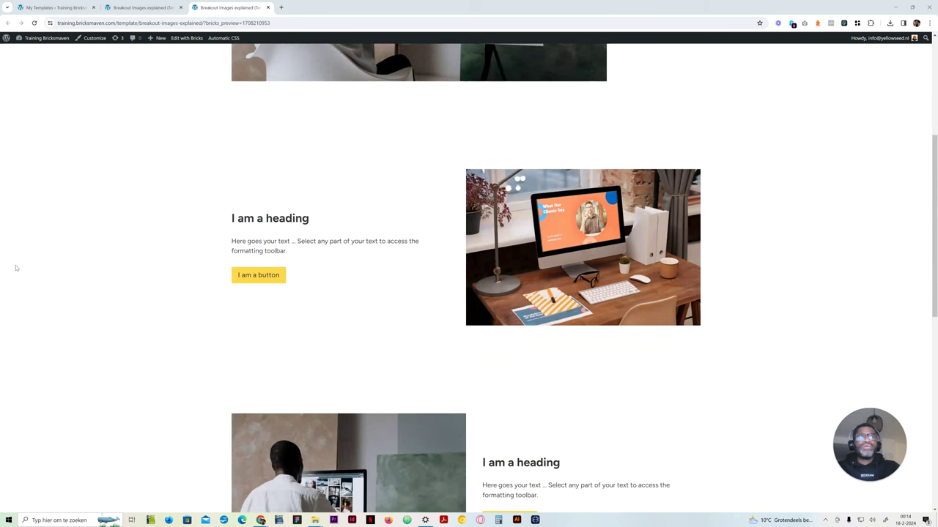
left_click(19, 322)
mouse_move(464, 163)
left_mouse_down()
mouse_move(477, 375)
mouse_move(936, 369)
left_mouse_up()
mouse_move(463, 158)
left_mouse_down()
mouse_move(929, 158)
mouse_move(933, 366)
left_mouse_up()
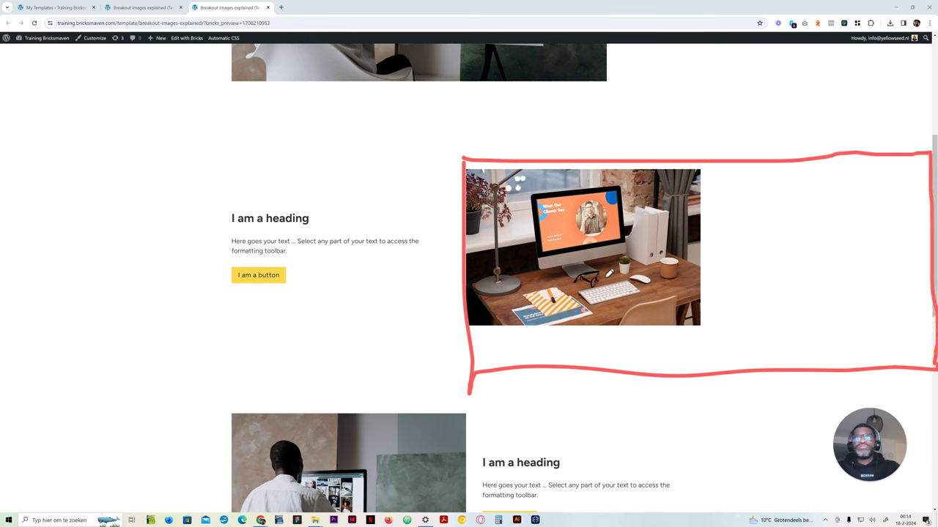
mouse_move(586, 277)
left_mouse_down()
mouse_move(818, 260)
mouse_move(804, 289)
left_mouse_up()
mouse_move(756, 190)
left_mouse_down()
mouse_move(844, 231)
mouse_move(795, 254)
mouse_move(827, 367)
mouse_move(791, 299)
mouse_move(660, 220)
mouse_move(497, 179)
mouse_move(556, 263)
mouse_move(546, 296)
left_mouse_up()
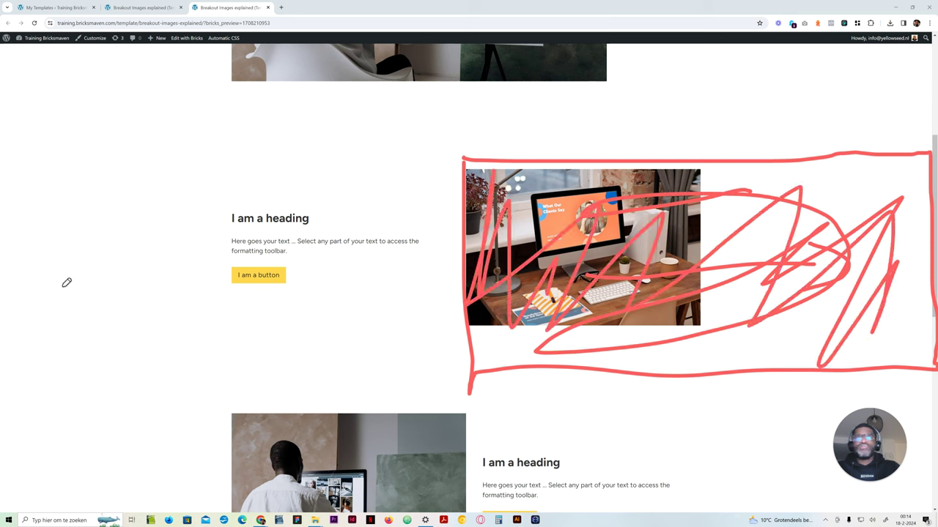
key("Escape")
Outline and shade the third section's image area out to the page's left edge with an arrow, and clear the drawing.
scroll(644, 251, "down", 3)
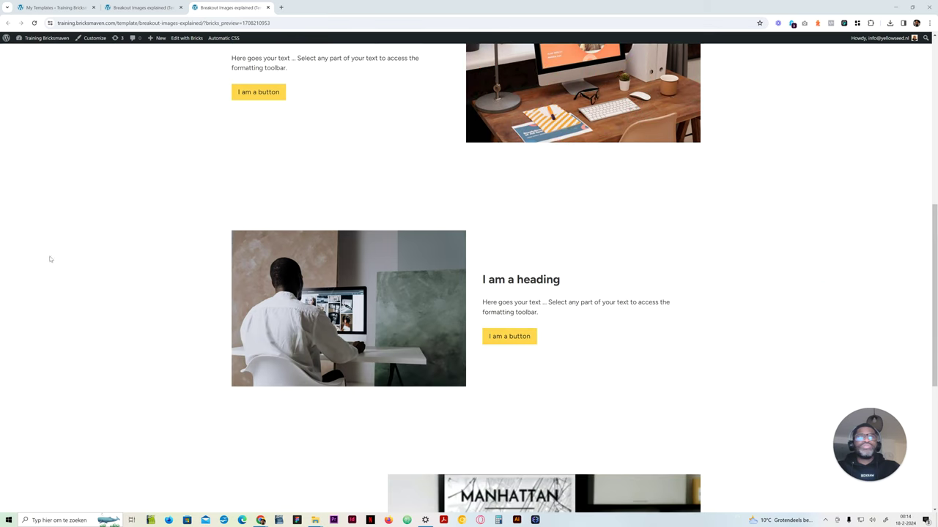
left_click(22, 321)
left_click(19, 206)
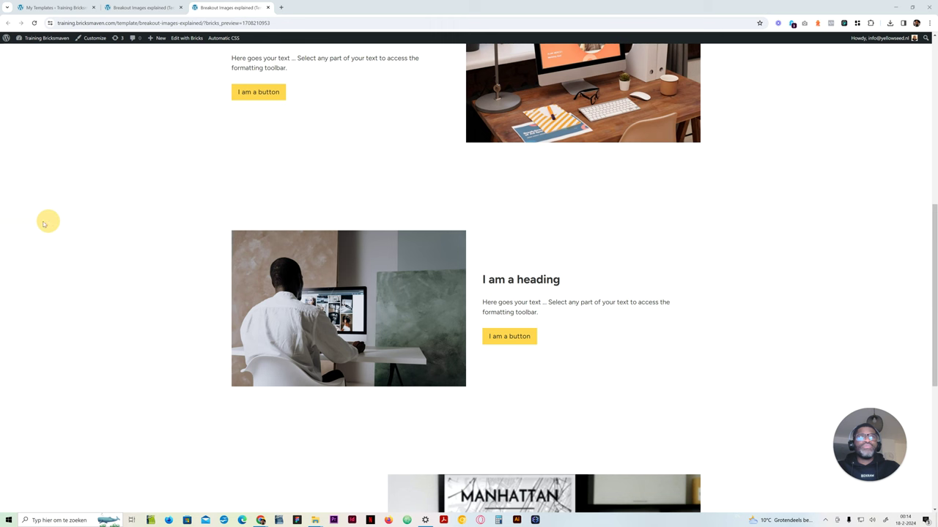
mouse_move(3, 211)
left_mouse_down()
mouse_move(439, 241)
mouse_move(446, 420)
mouse_move(35, 410)
left_mouse_up()
mouse_move(102, 249)
left_mouse_down()
mouse_move(38, 381)
mouse_move(266, 383)
mouse_move(413, 366)
left_mouse_up()
mouse_move(356, 287)
left_mouse_down()
mouse_move(132, 299)
mouse_move(211, 335)
left_mouse_up()
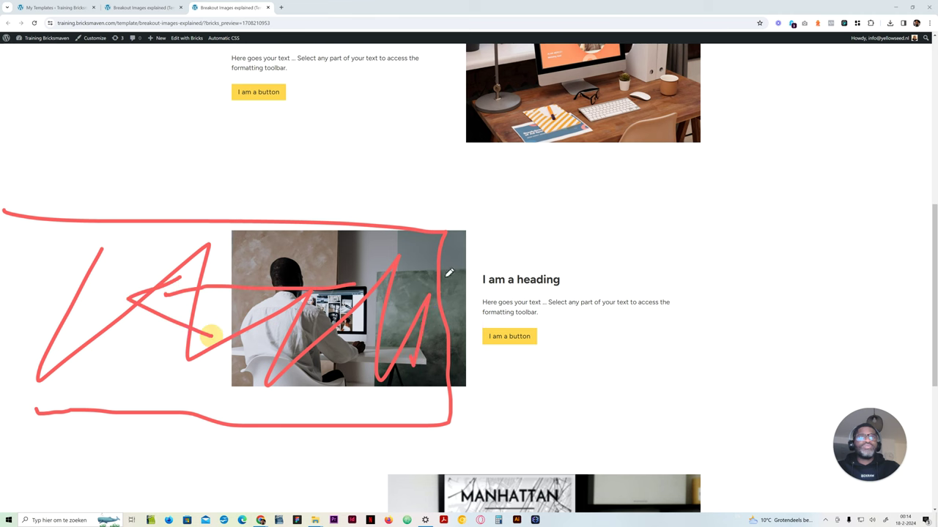
right_click(21, 293)
Mark the Manhattan image's breakout area to the page's right edge with an arrow, outline and shading, and erase the marks.
scroll(405, 306, "down", 4)
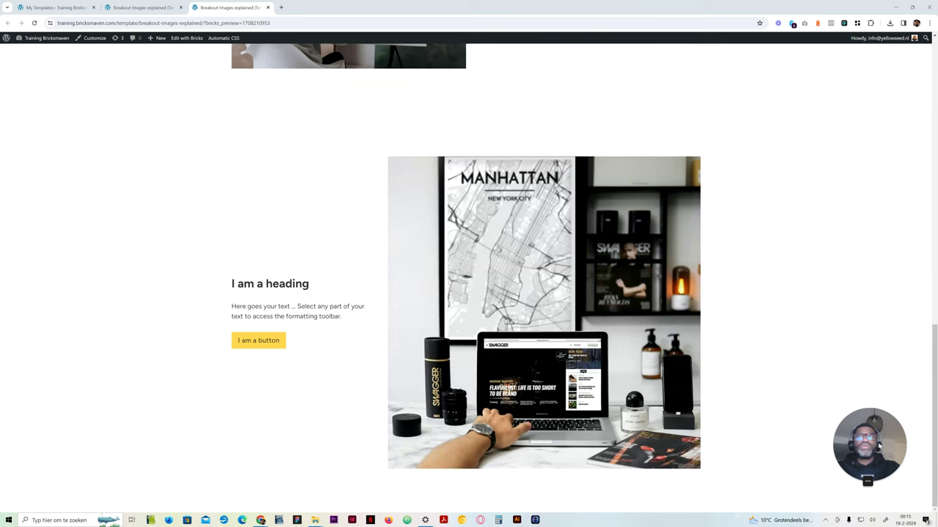
left_click_drag(872, 437, 316, 116)
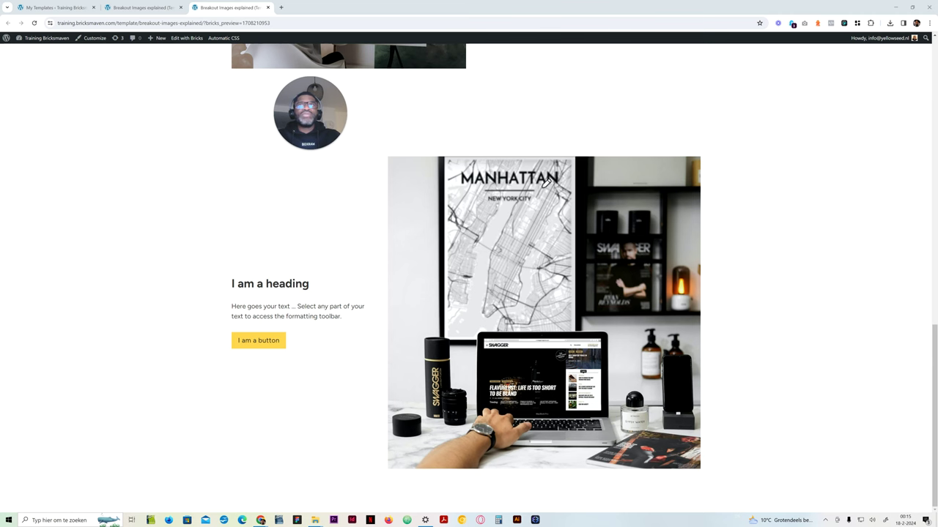
mouse_move(553, 195)
left_mouse_down()
mouse_move(801, 195)
mouse_move(801, 226)
mouse_move(791, 230)
left_mouse_up()
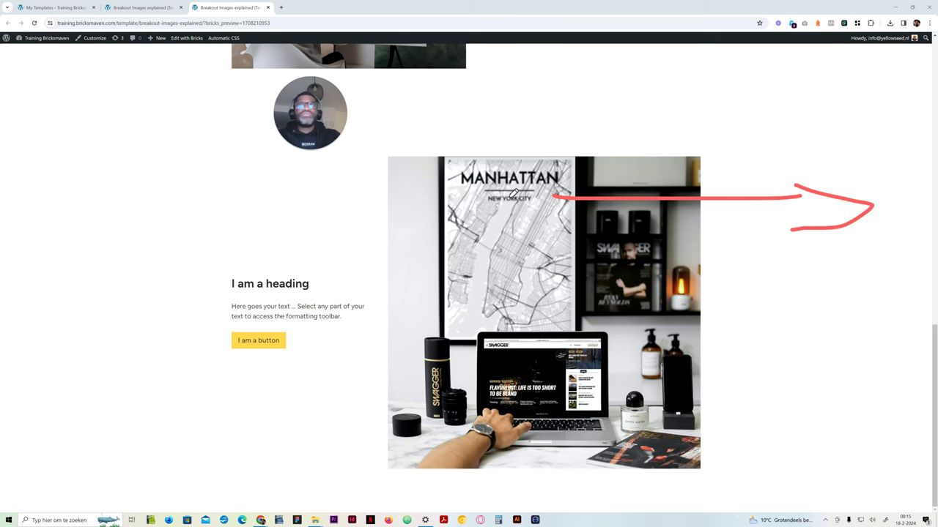
left_click_drag(386, 157, 927, 154)
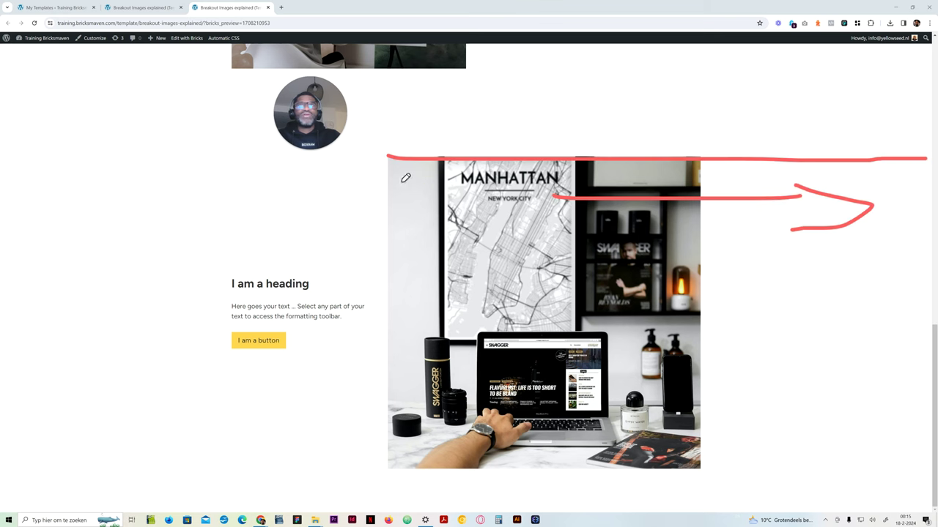
mouse_move(387, 161)
left_mouse_down()
mouse_move(385, 434)
mouse_move(412, 464)
mouse_move(921, 460)
left_mouse_up()
mouse_move(929, 236)
left_mouse_down()
mouse_move(921, 295)
mouse_move(692, 419)
mouse_move(505, 238)
mouse_move(419, 183)
mouse_move(399, 231)
left_mouse_up()
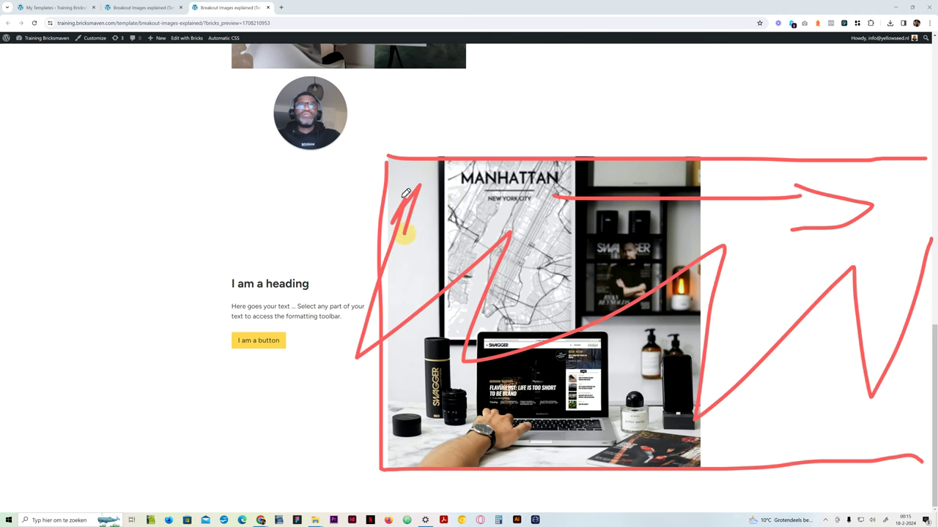
key("e")
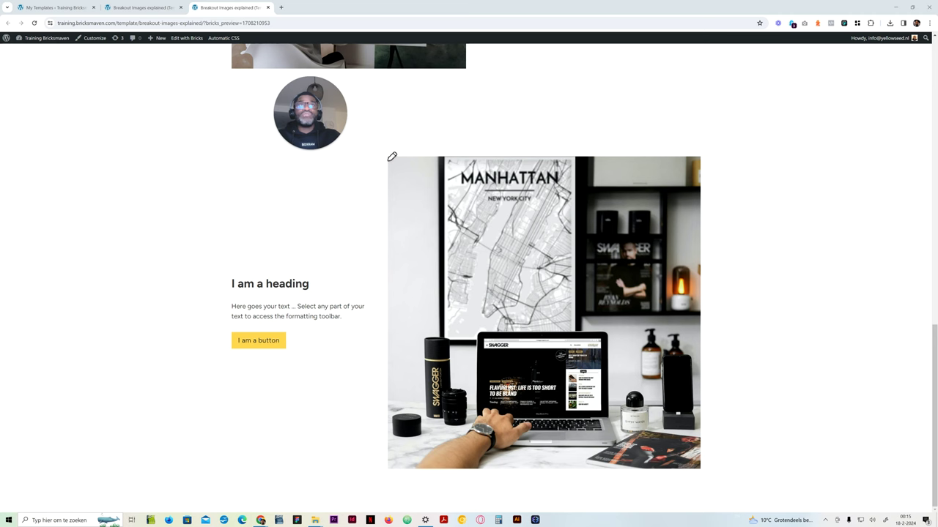
Outline the Manhattan image's breakout area as a plain rectangle reaching the page's right edge, and clear the outline.
mouse_move(389, 160)
left_mouse_down()
mouse_move(395, 473)
mouse_move(631, 473)
left_mouse_up()
mouse_move(873, 466)
left_mouse_down()
mouse_move(927, 468)
mouse_move(919, 174)
mouse_move(908, 156)
mouse_move(393, 159)
left_mouse_up()
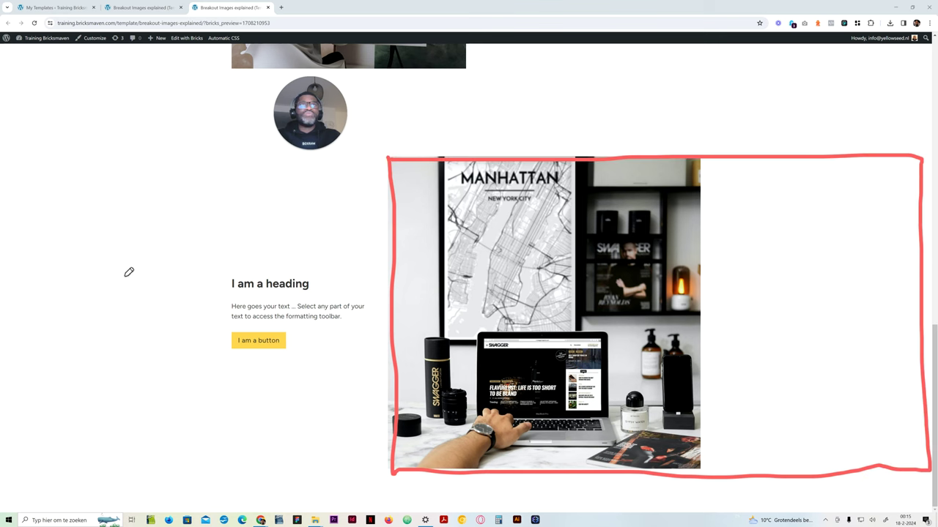
left_click(24, 298)
left_click_drag(348, 138, 918, 468)
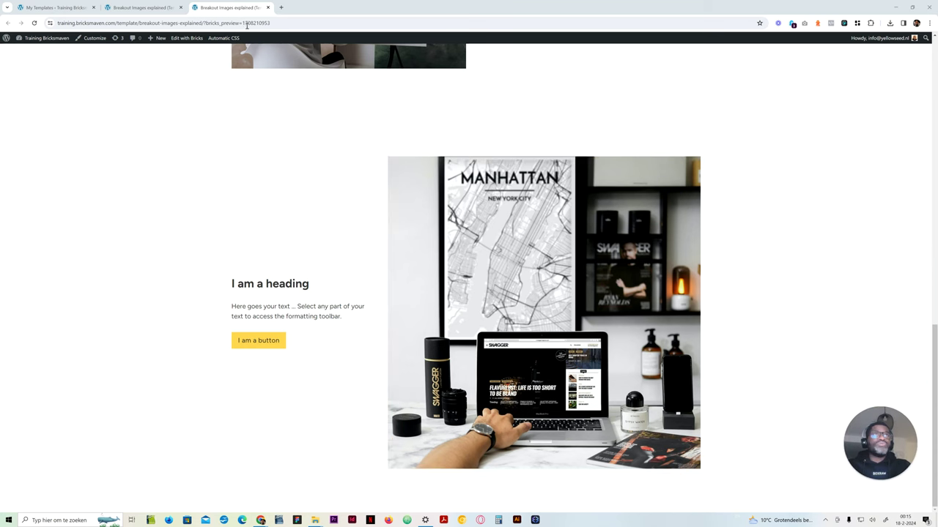
Switch to the Bricks builder for Breakout Images explained, leave preview mode and look over the page's sections.
left_click(148, 8)
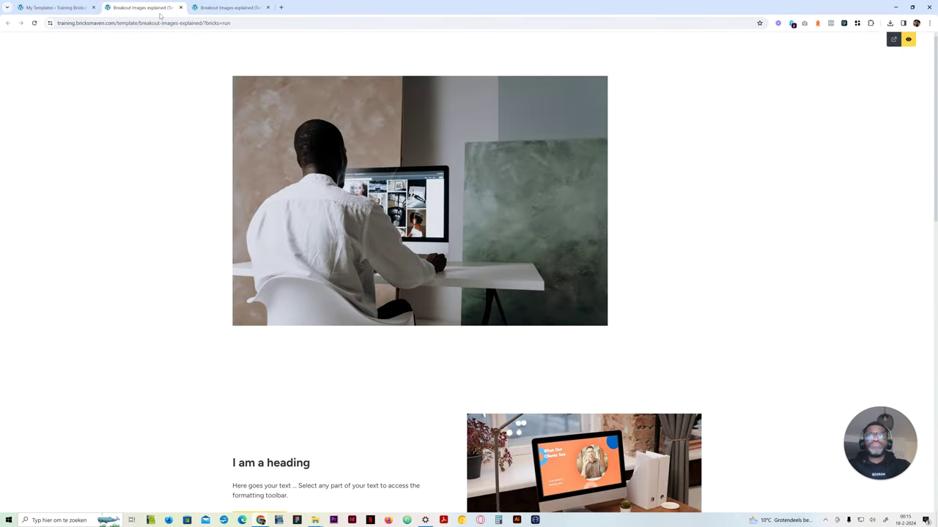
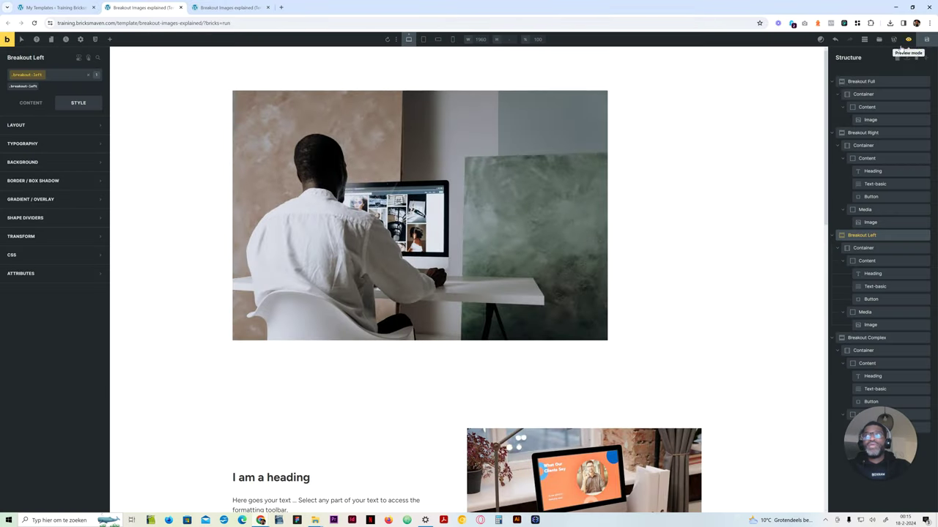
scroll(697, 177, "down", 5)
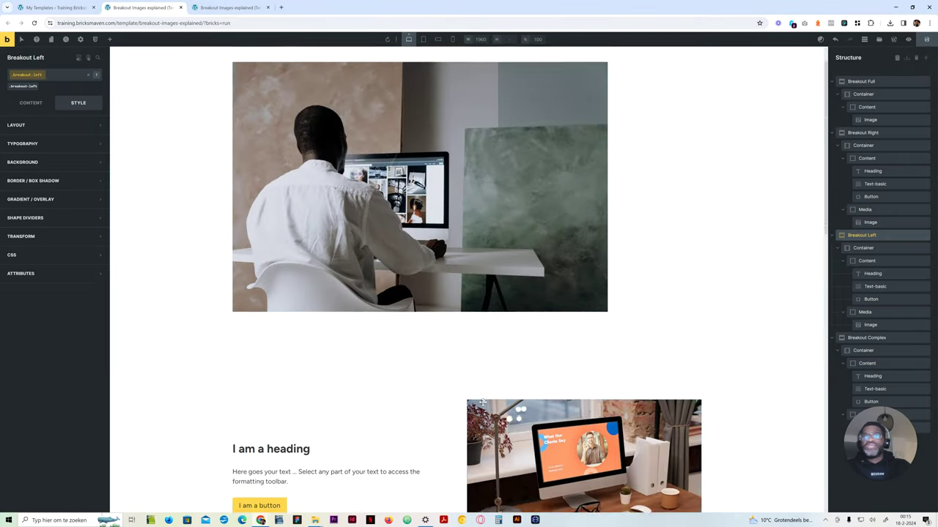
scroll(365, 314, "up", 6)
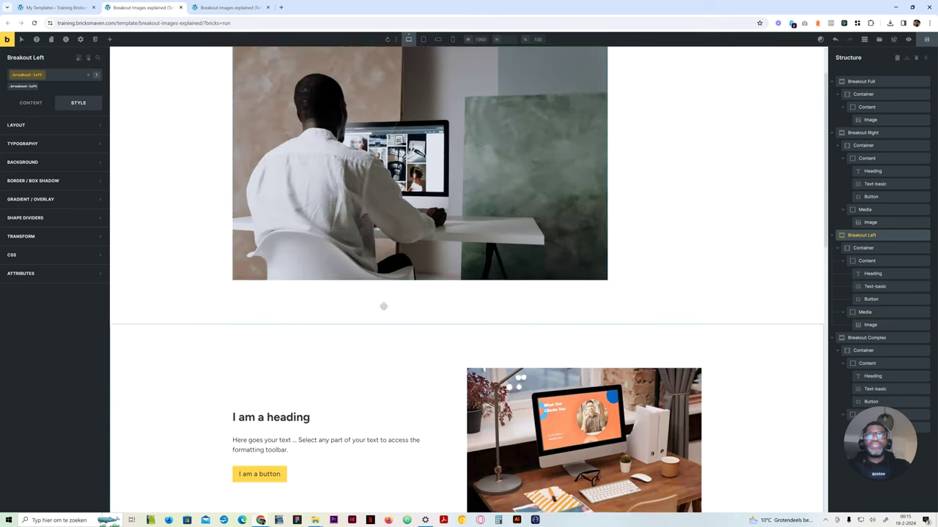
scroll(406, 292, "down", 3)
scroll(422, 223, "down", 3)
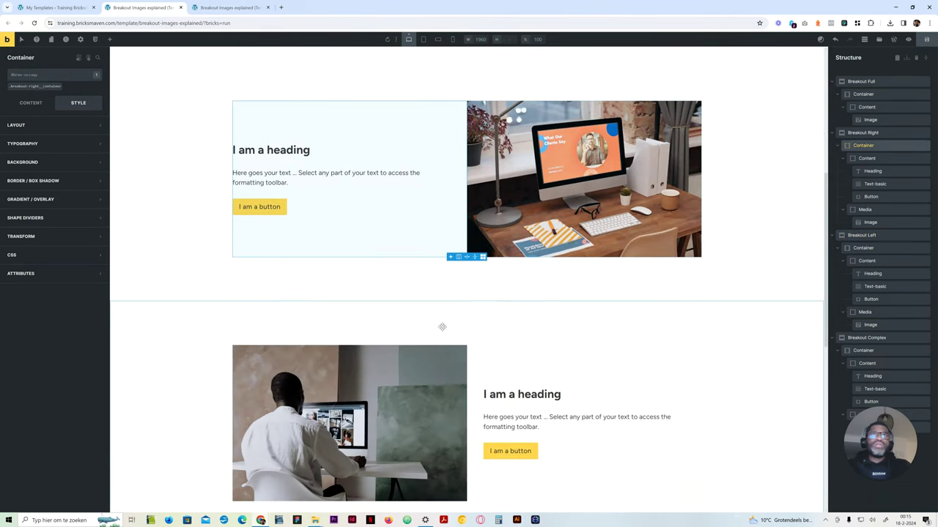
Review the Breakout Complex section: its container's grid settings under .breakout-complex__container, its content block and its image.
left_click(505, 333)
scroll(382, 291, "down", 3)
left_click(370, 289)
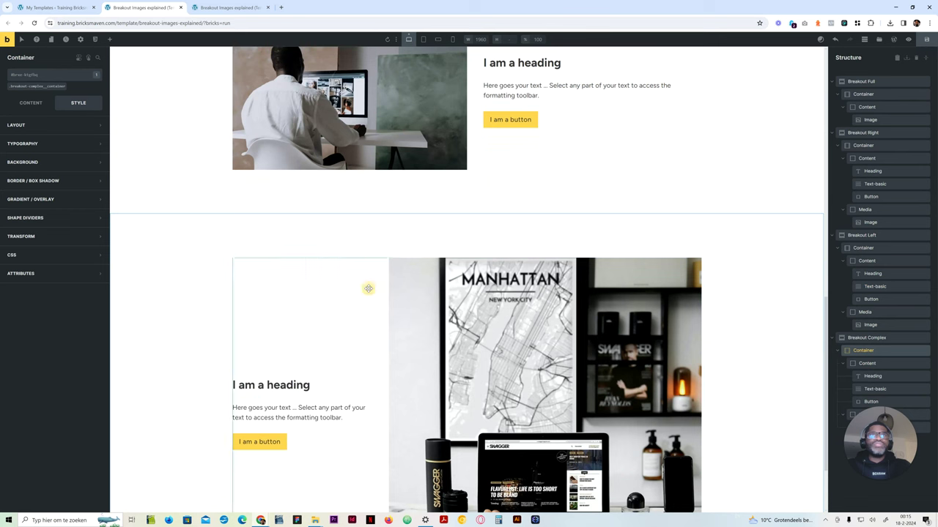
left_click(37, 87)
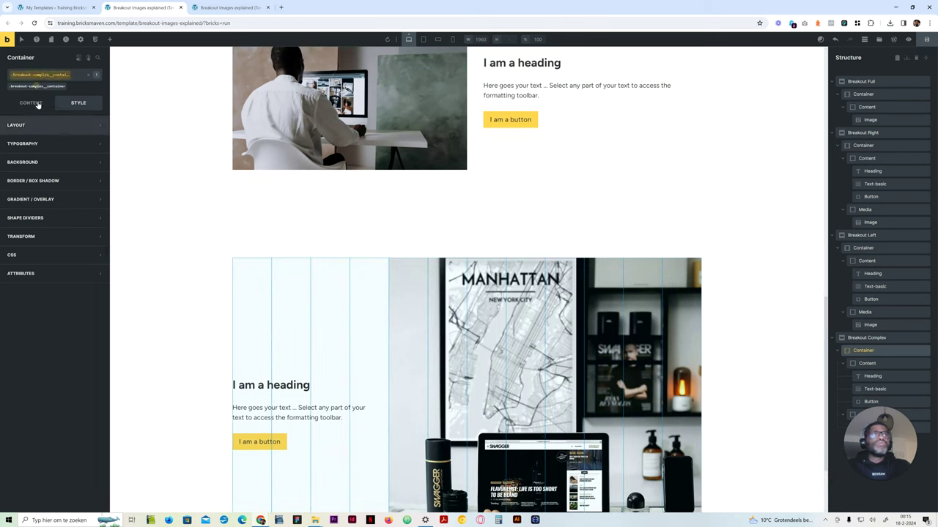
left_click(32, 102)
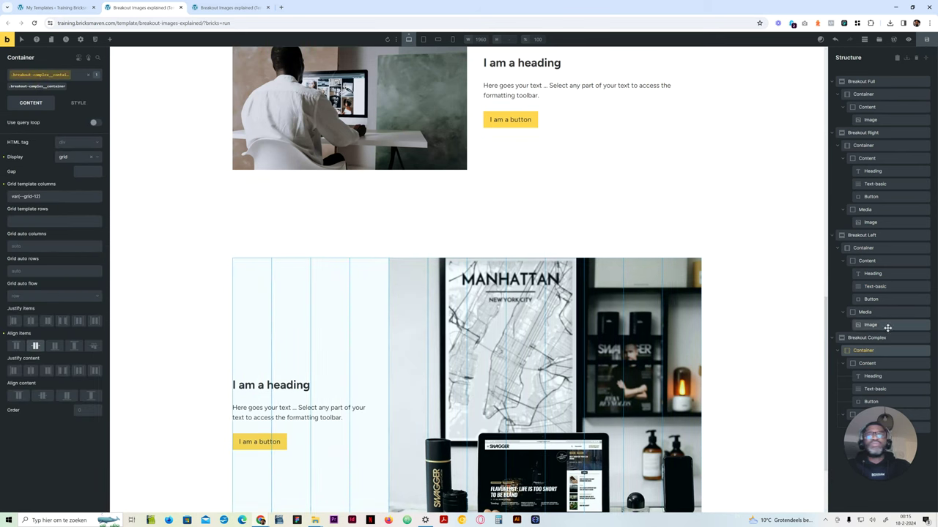
left_click(866, 363)
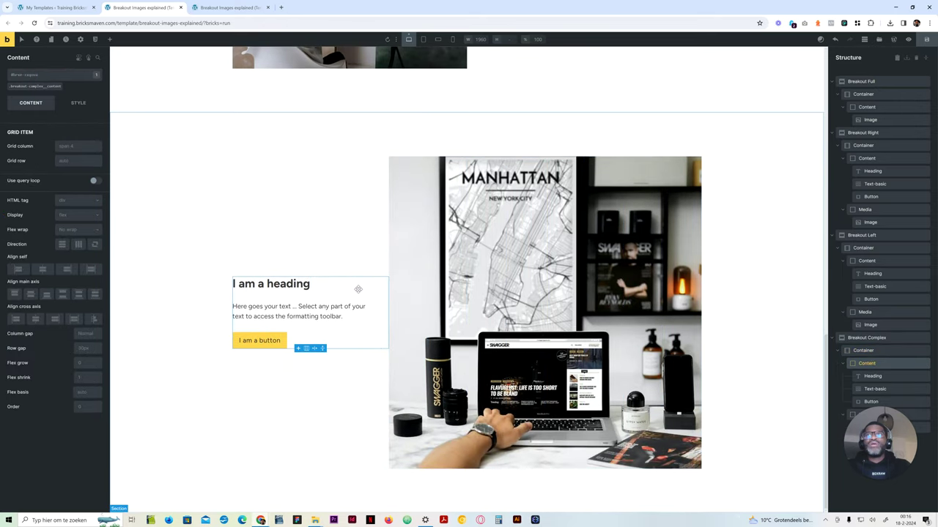
left_click(520, 210)
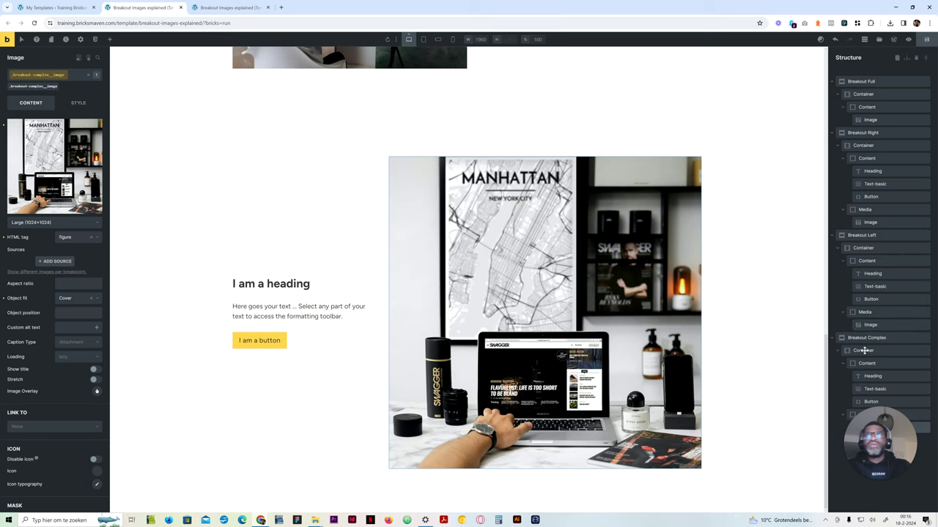
Examine the Breakout Full section and its content block, and select the image inside it.
scroll(523, 241, "up", 5)
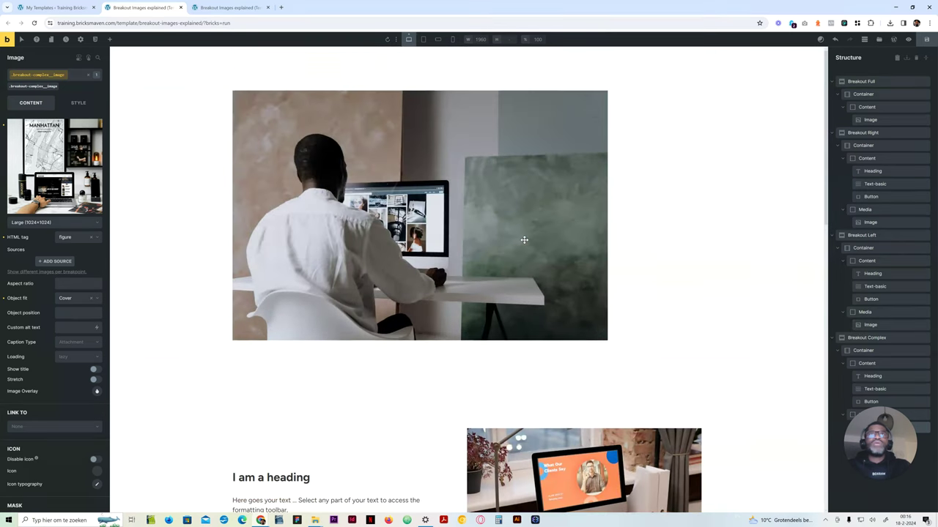
left_click(620, 148)
left_click(859, 83)
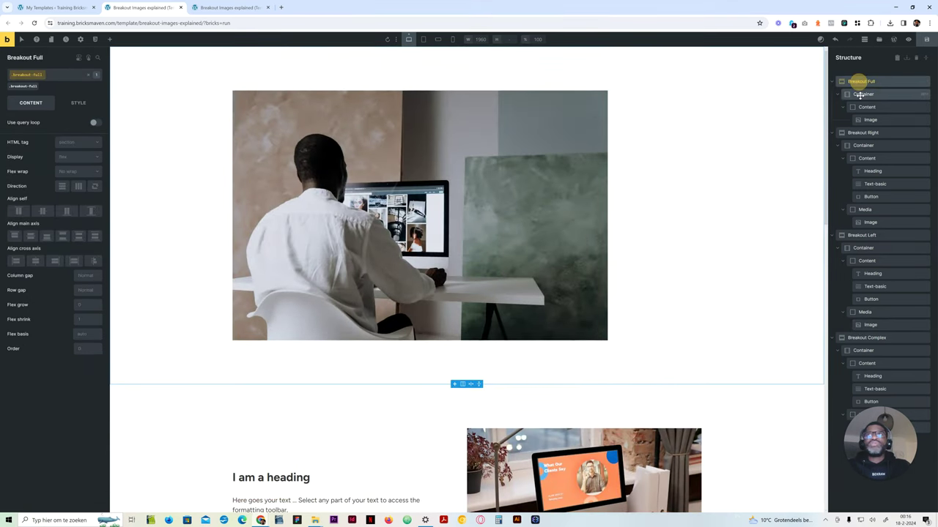
left_click(867, 107)
scroll(674, 163, "up", 1)
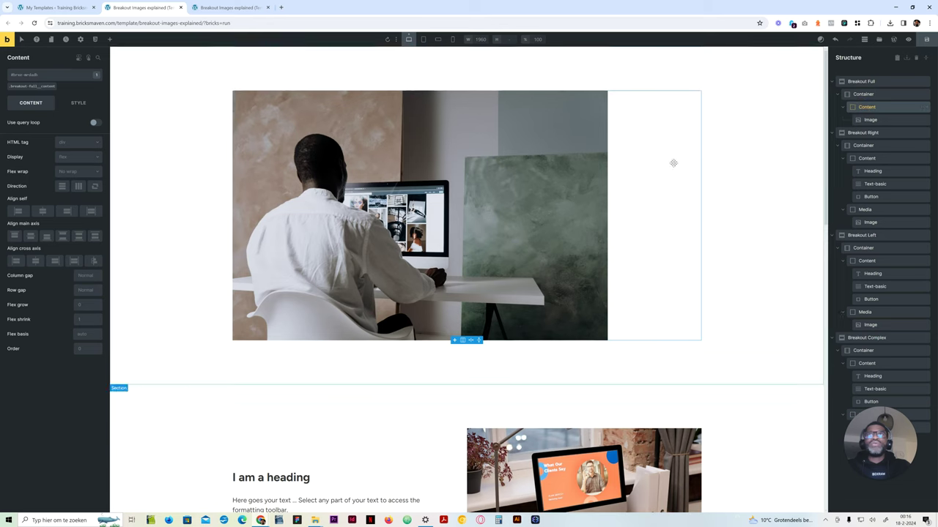
left_click(884, 121)
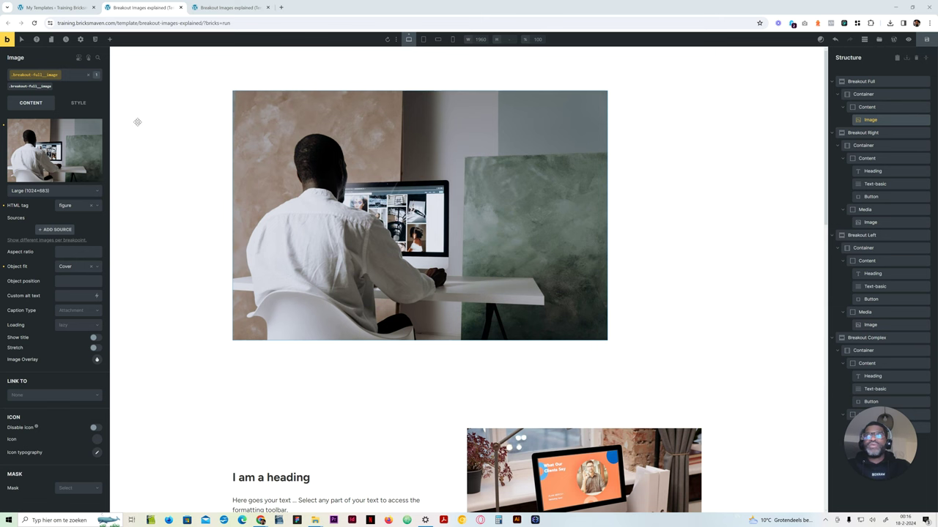
Set the height of the Breakout Full image to 64rem in its layout sizing.
left_click(77, 102)
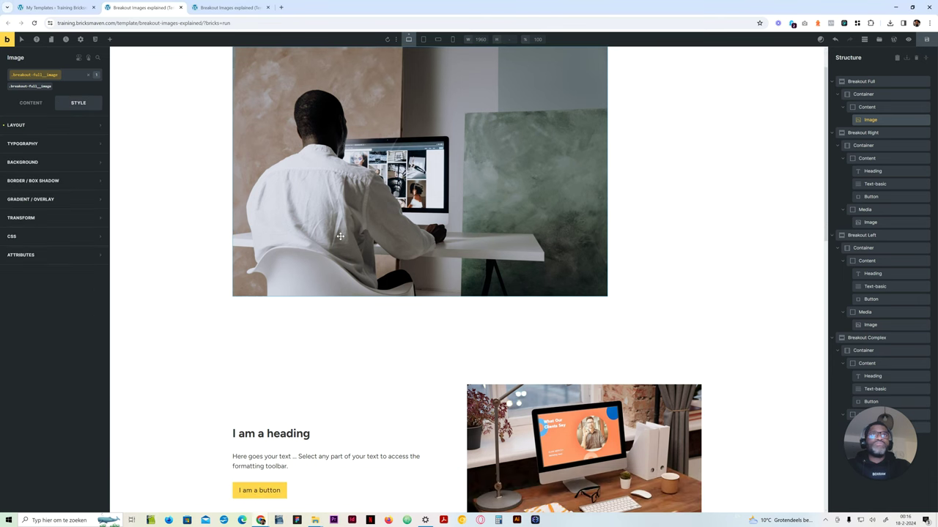
scroll(322, 212, "up", 1)
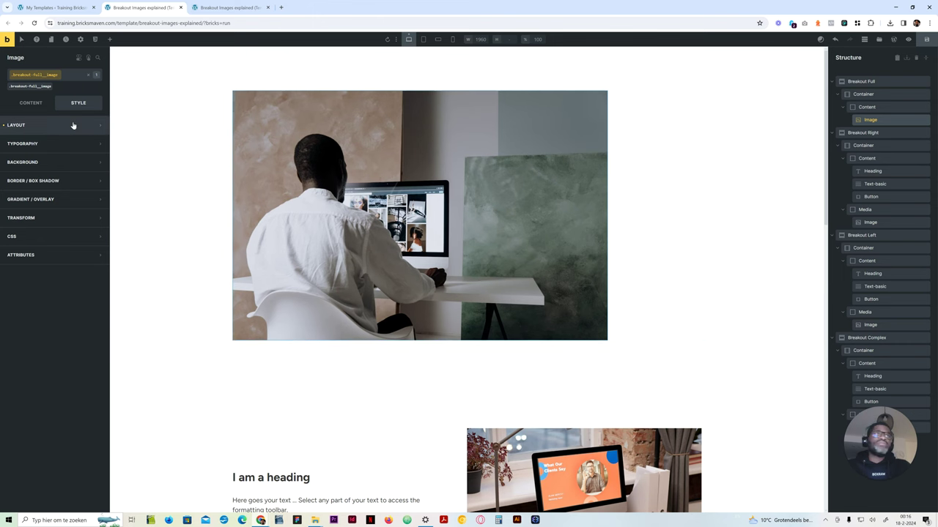
left_click(31, 103)
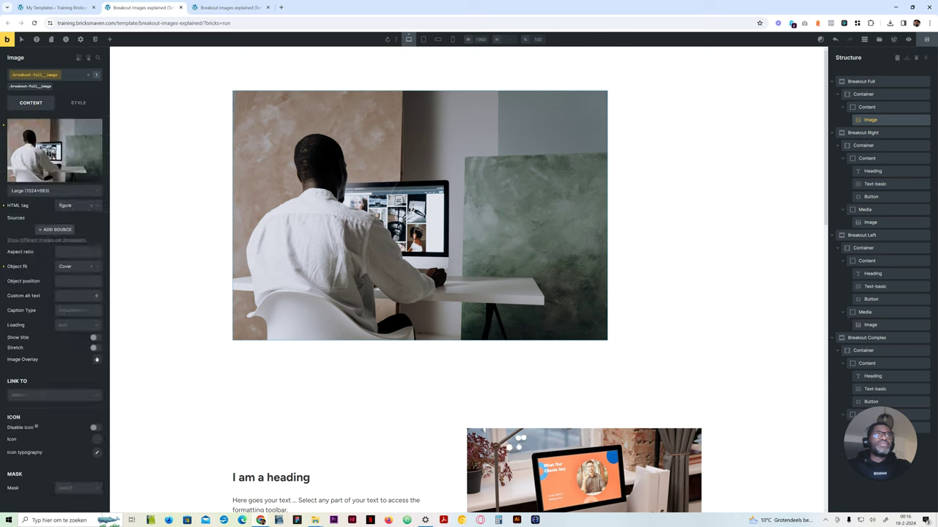
left_click(64, 252)
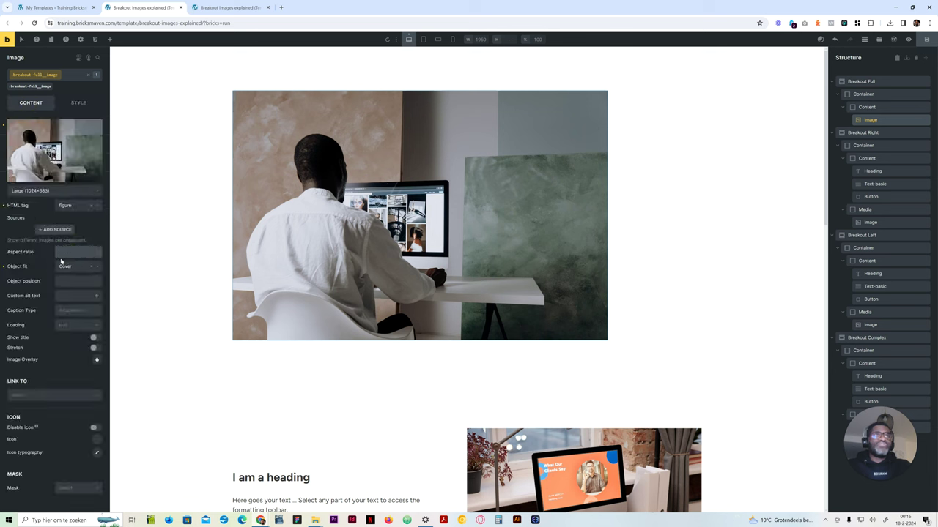
left_click(79, 103)
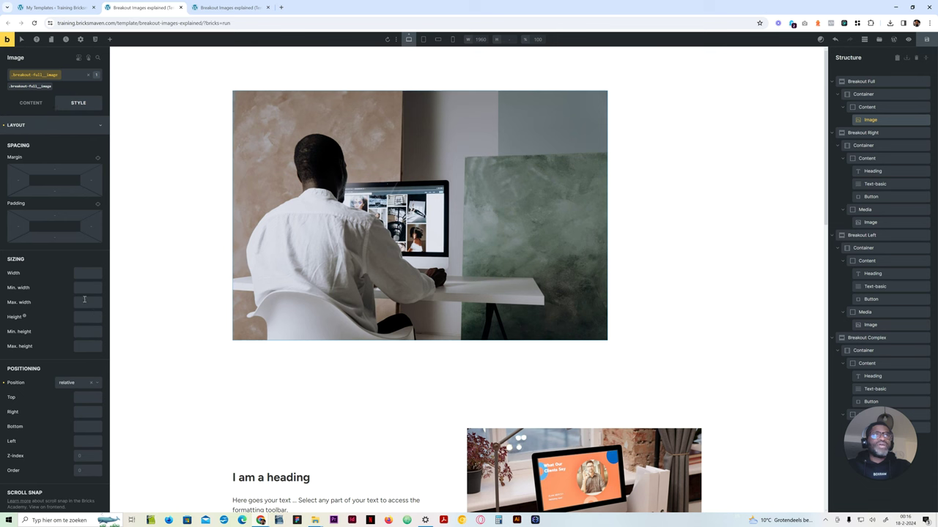
left_click(81, 316)
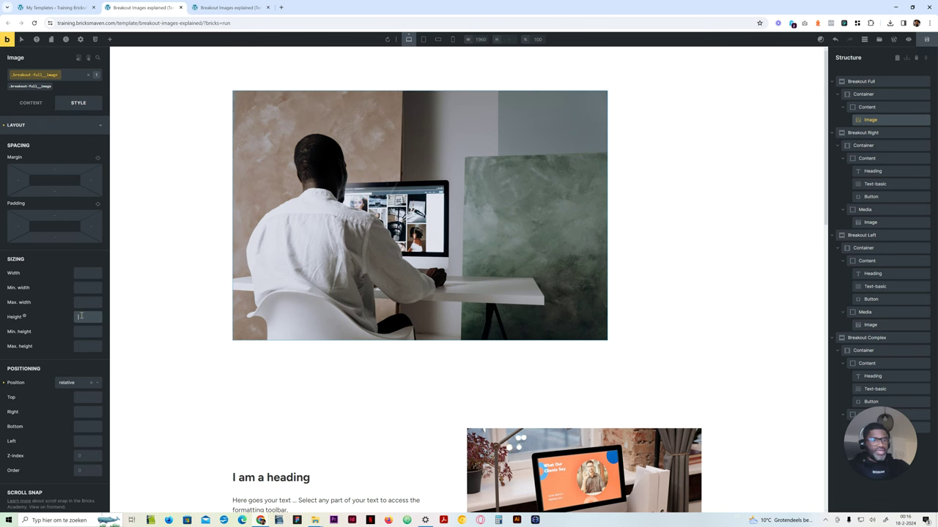
type("63rem")
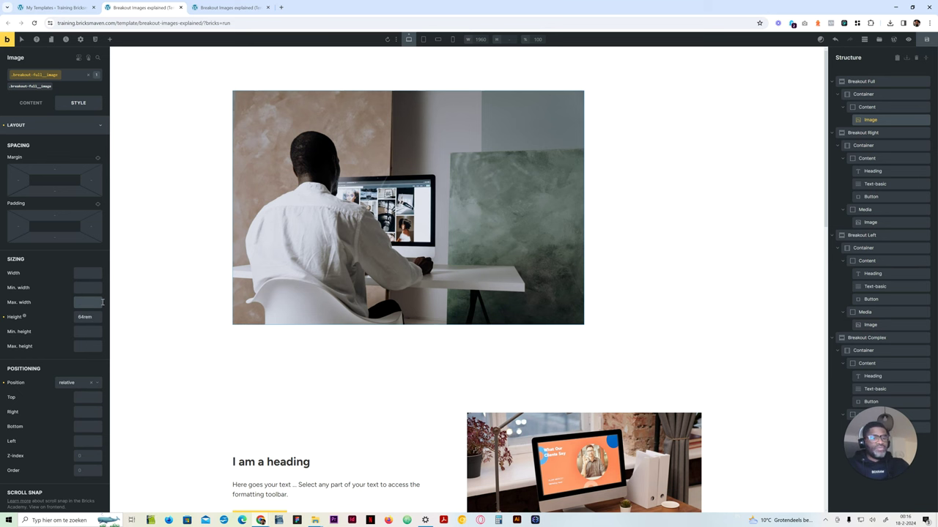
Set both the maximum width and the width of the Breakout Full image to 100vw.
type("00")
type("%")
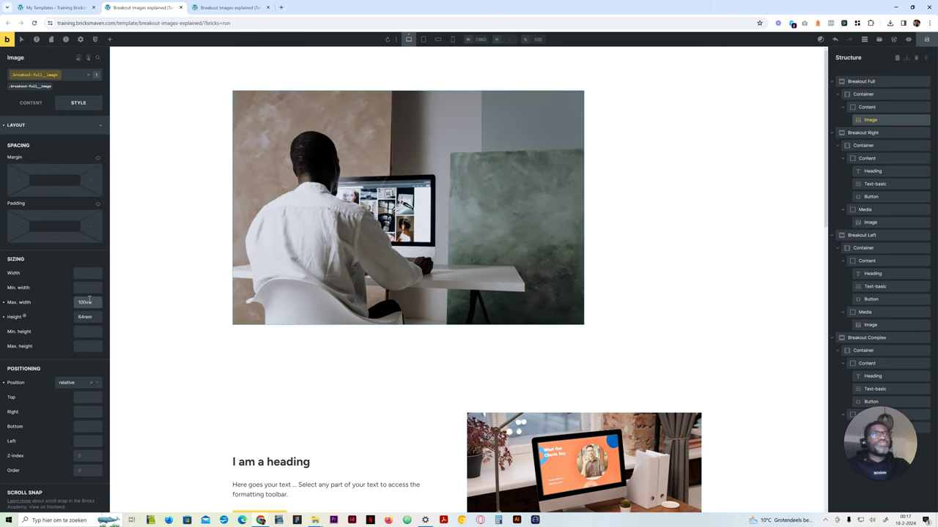
left_click(85, 275)
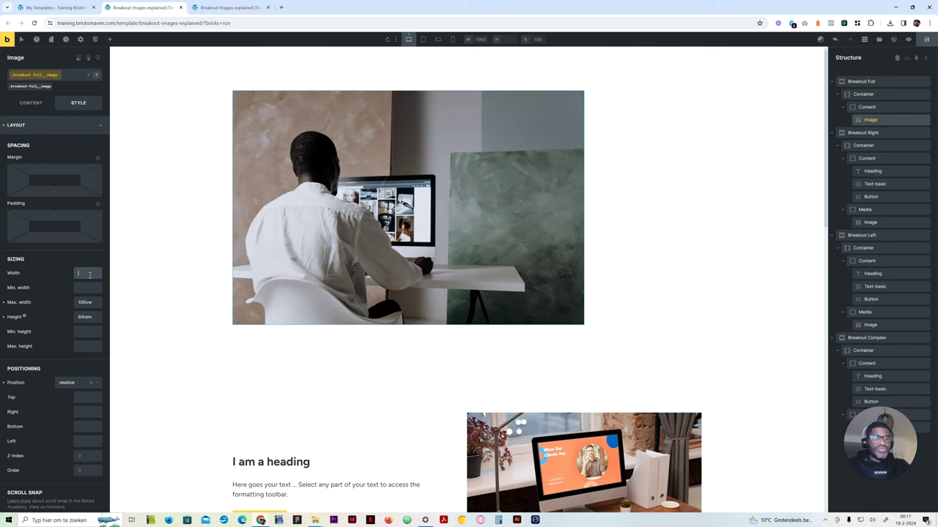
type("100")
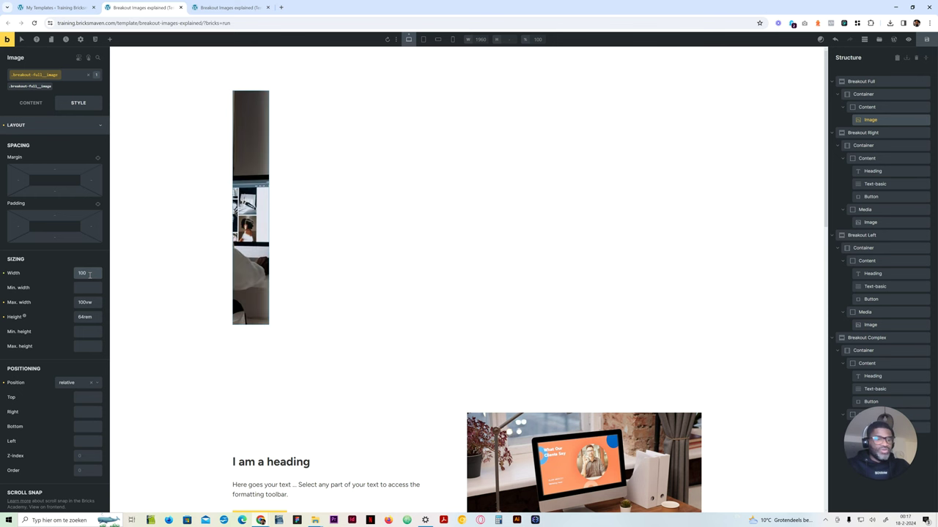
type("vw")
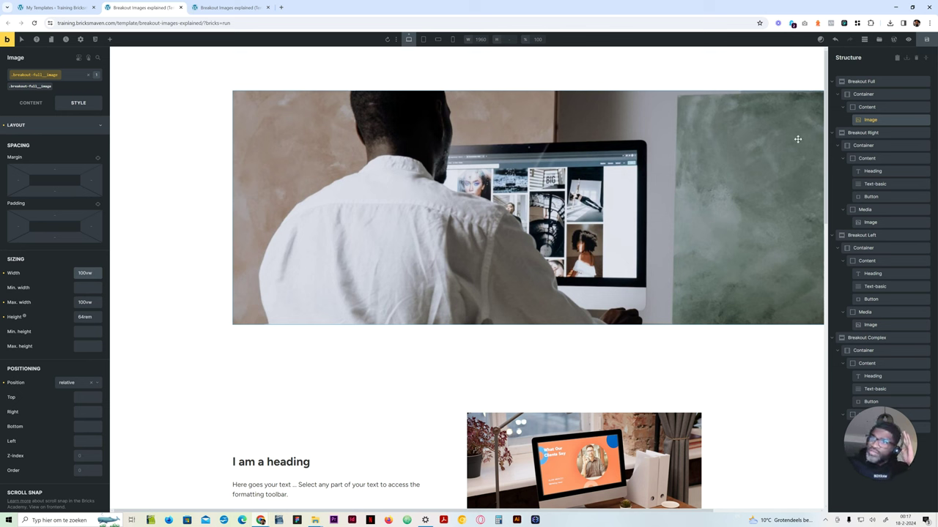
Clear the Breakout Full image's maximum width to compare the effect, and re-enter it as 100vw.
double_click(80, 302)
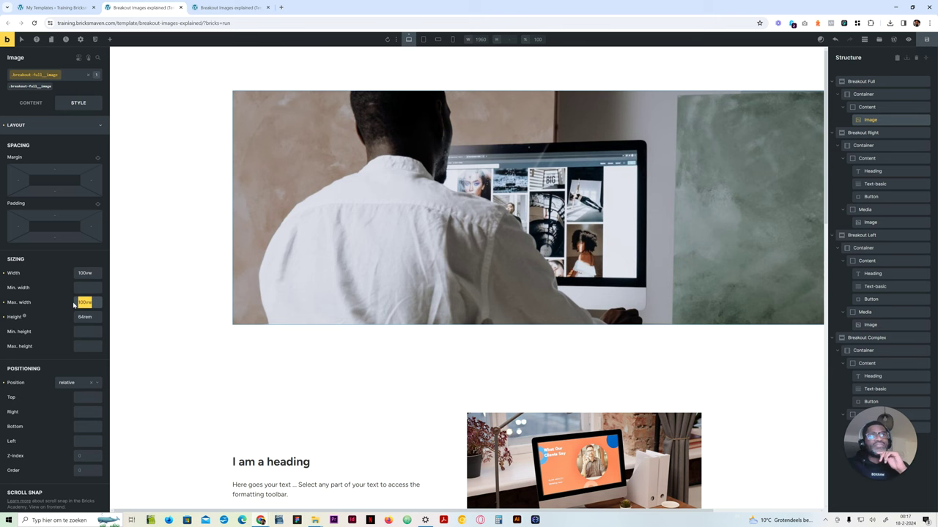
key("BackSpace")
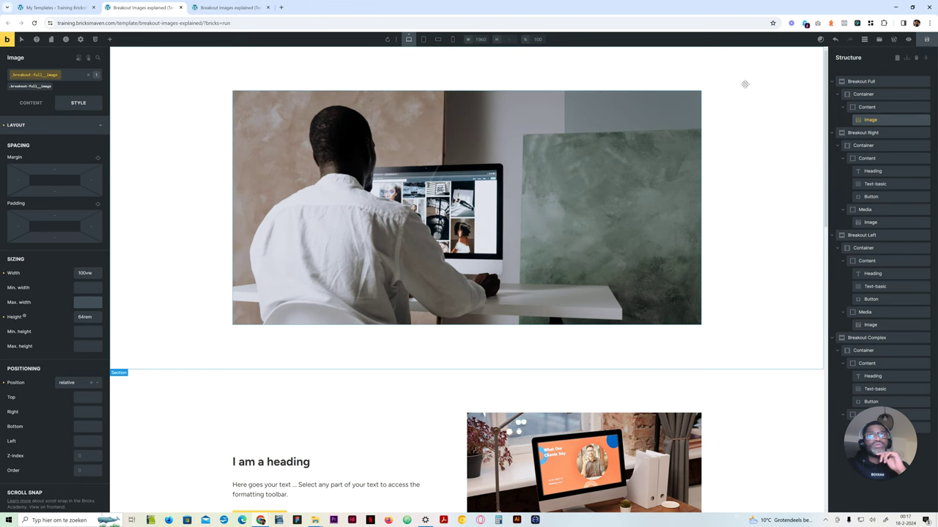
left_click(83, 302)
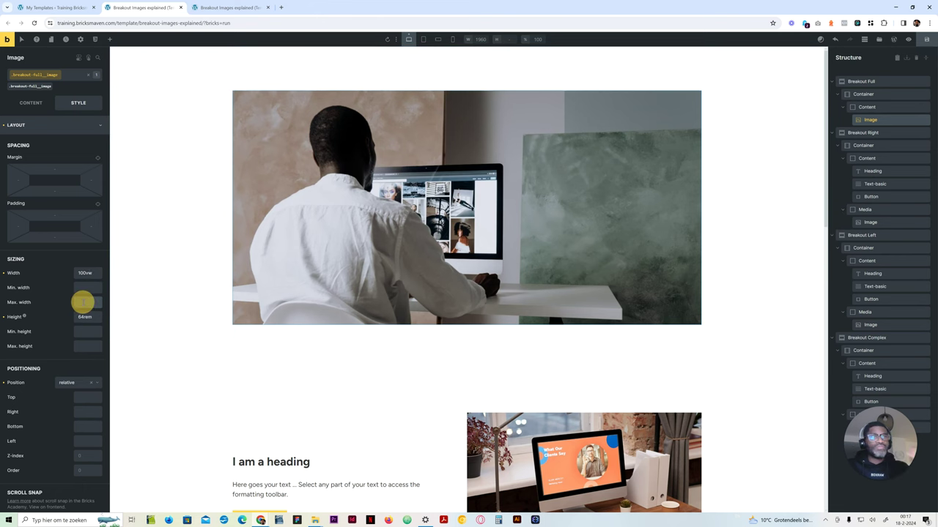
type("10")
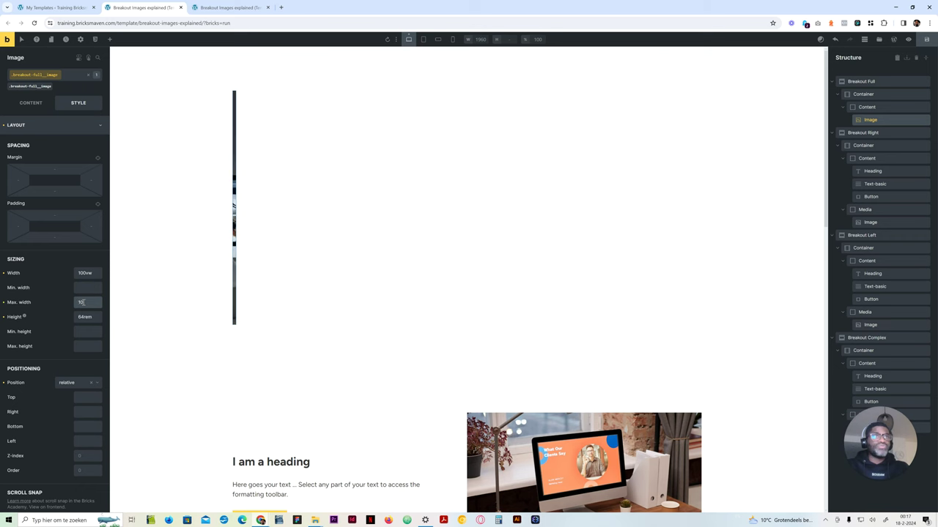
type("0%")
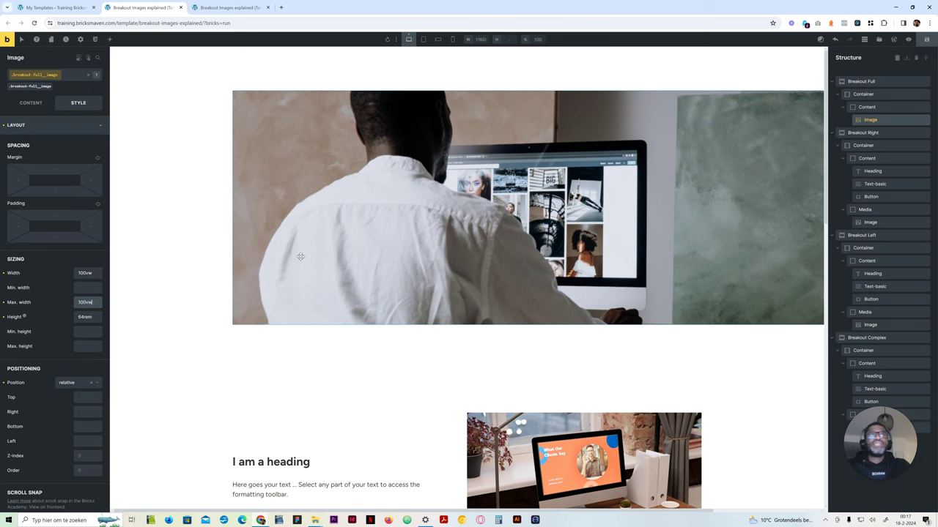
Give the Breakout Full image a solid red border of 1px, linked on all four sides.
left_click(41, 127)
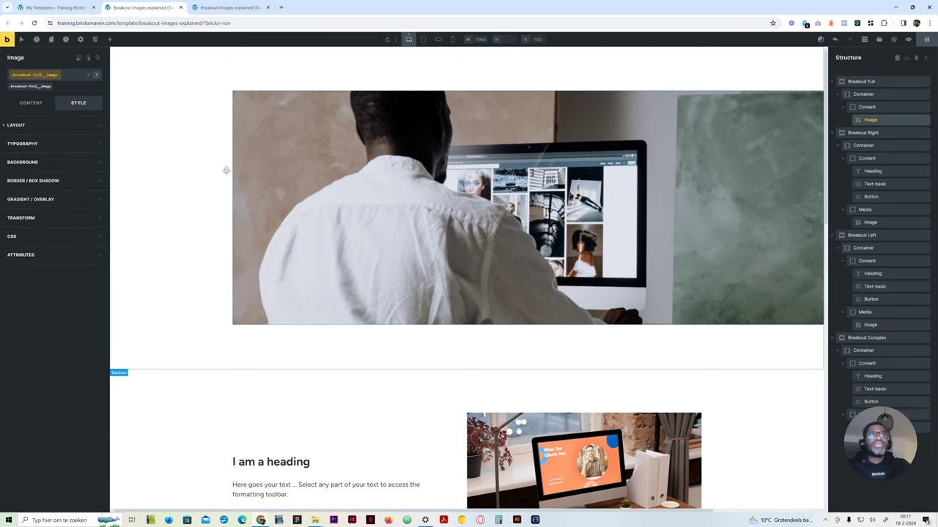
left_click(50, 181)
left_click(96, 197)
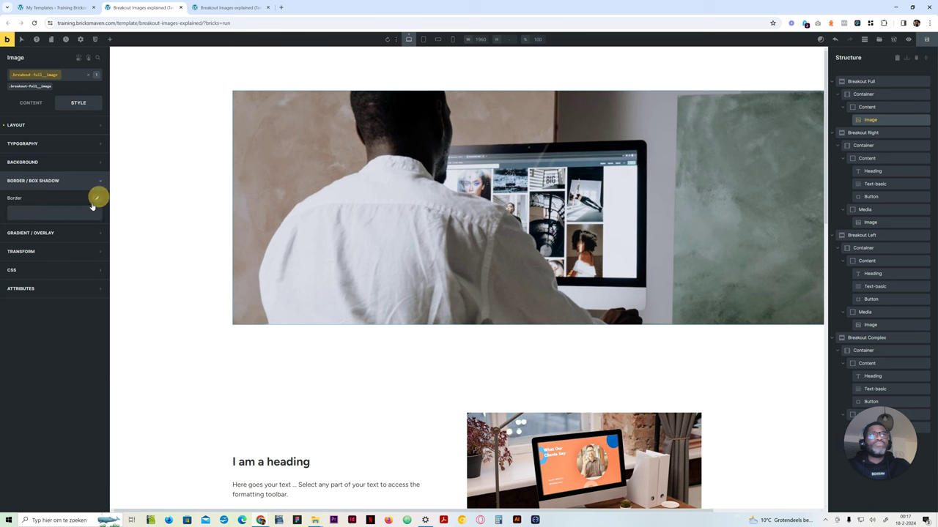
left_click(22, 233)
type("1px")
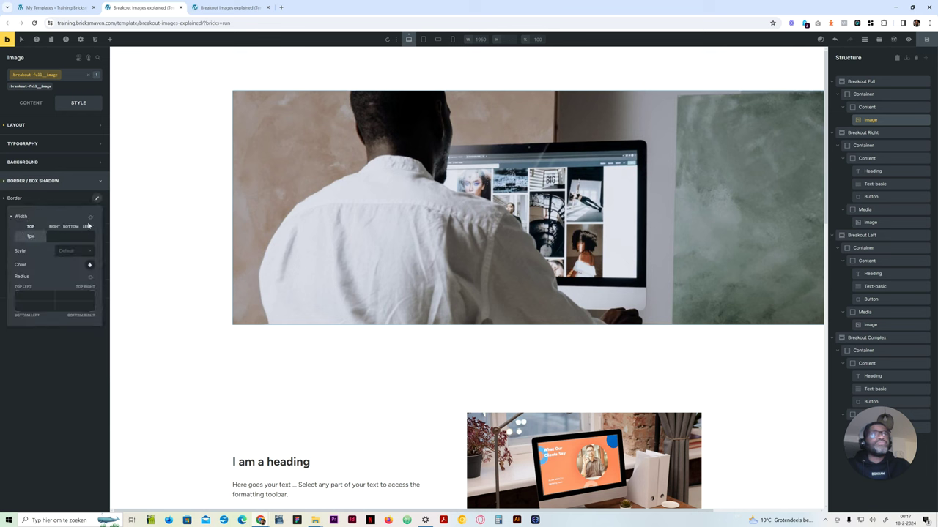
left_click(90, 217)
left_click(81, 251)
left_click(64, 285)
left_click(88, 264)
left_click(59, 282)
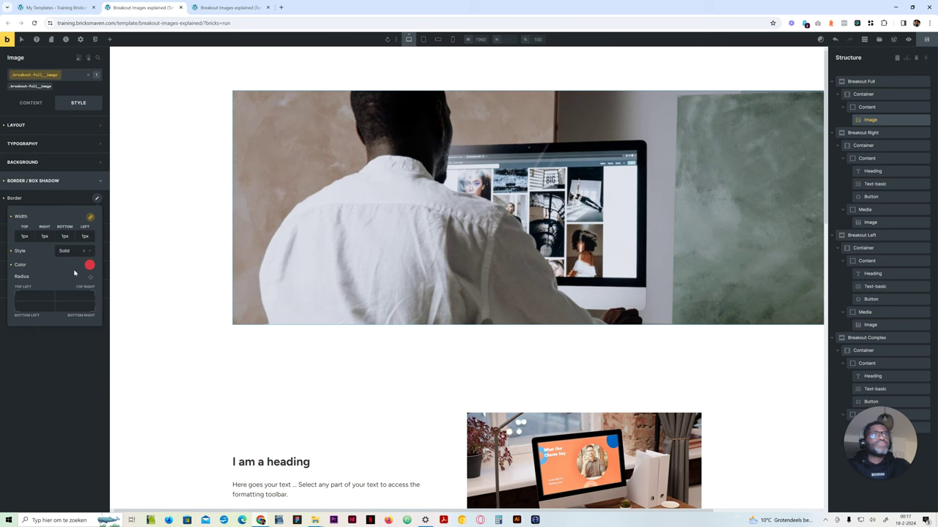
Change the image border's style to Inset and its width to 3px on all sides.
left_click(77, 255)
left_click(71, 358)
double_click(24, 237)
type("3")
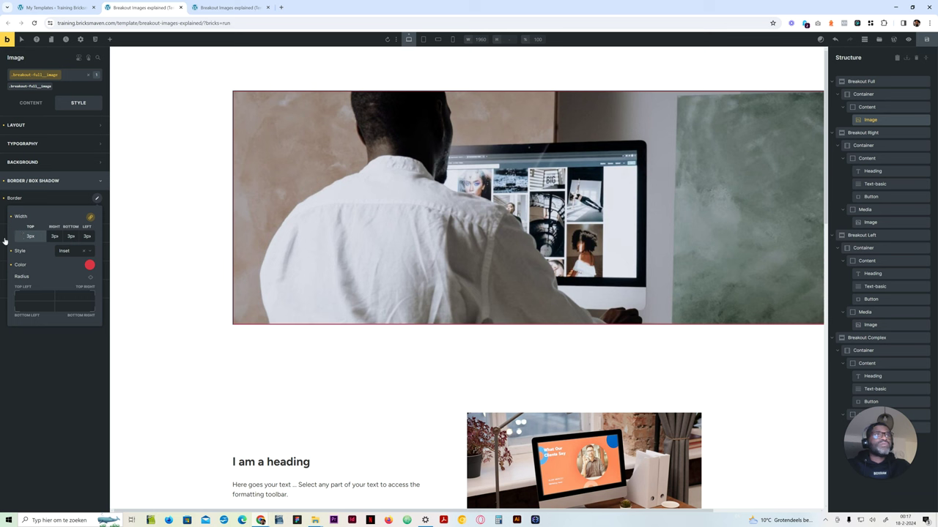
Try green var(--success) and yellow var(--warning-hover) as the image's border colour.
left_click(89, 265)
left_click(49, 281)
left_click(24, 282)
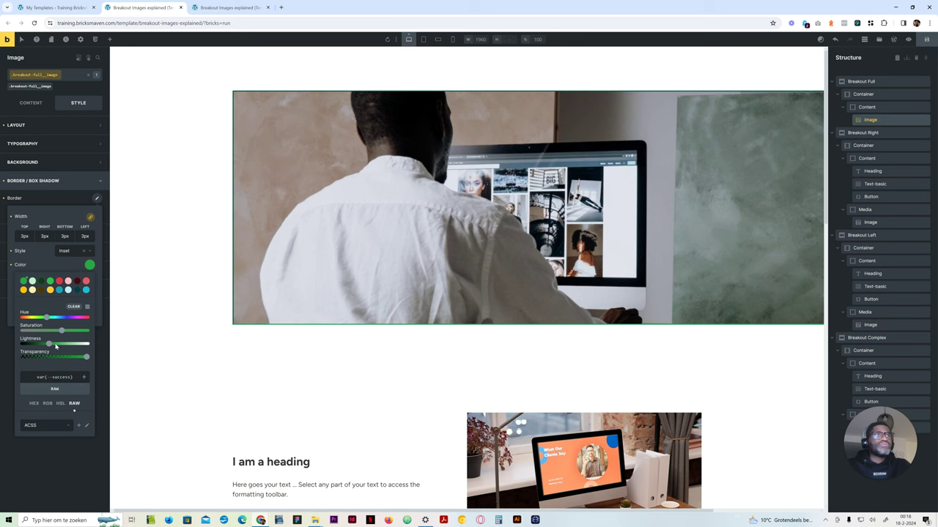
left_click(50, 290)
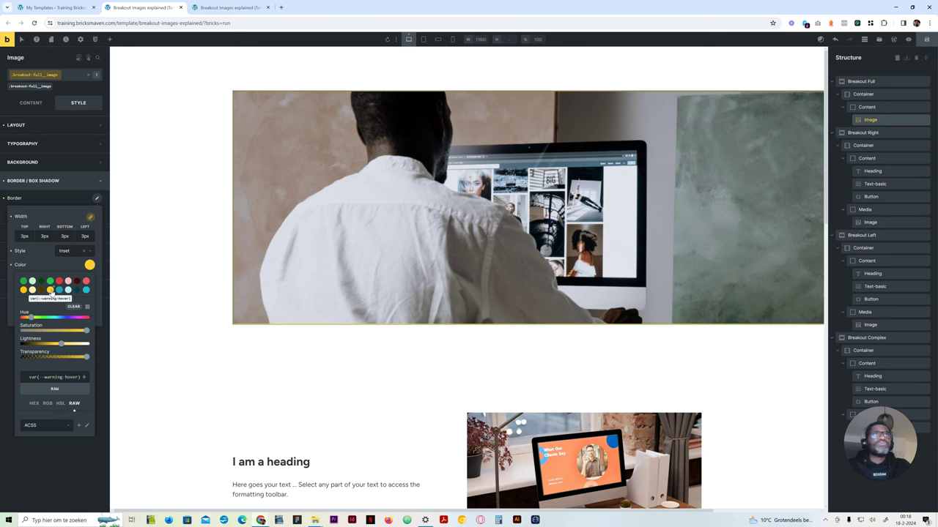
left_click(66, 252)
left_click(68, 254)
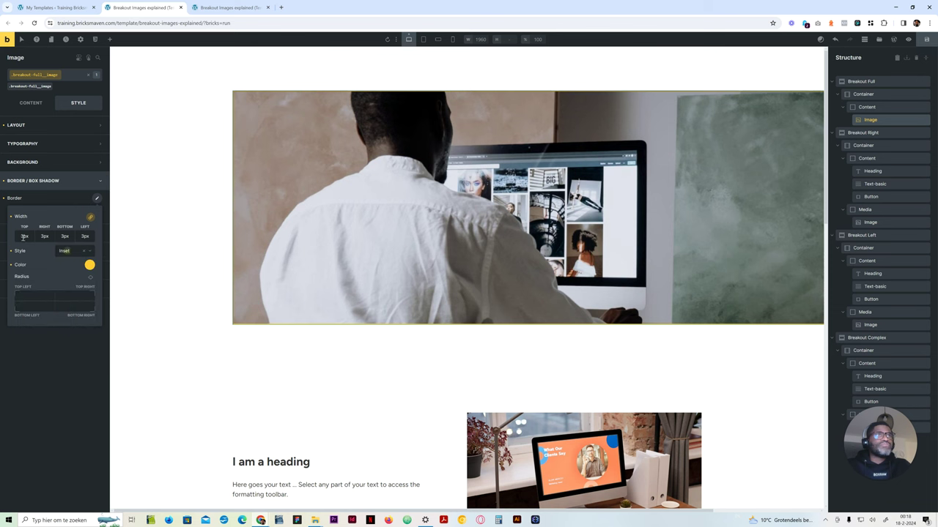
Set the image's border width to 10px on all sides and its colour to red var(--danger).
left_click(29, 235)
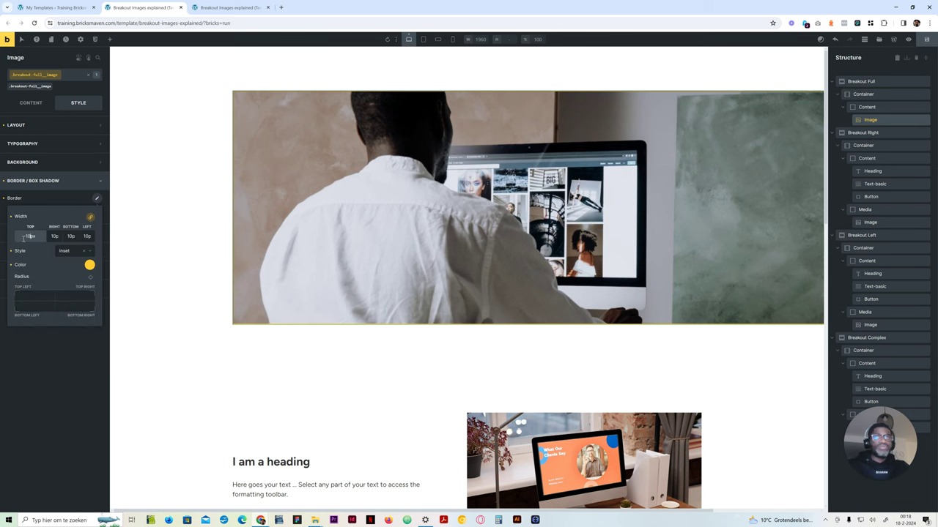
type("10")
left_click(90, 265)
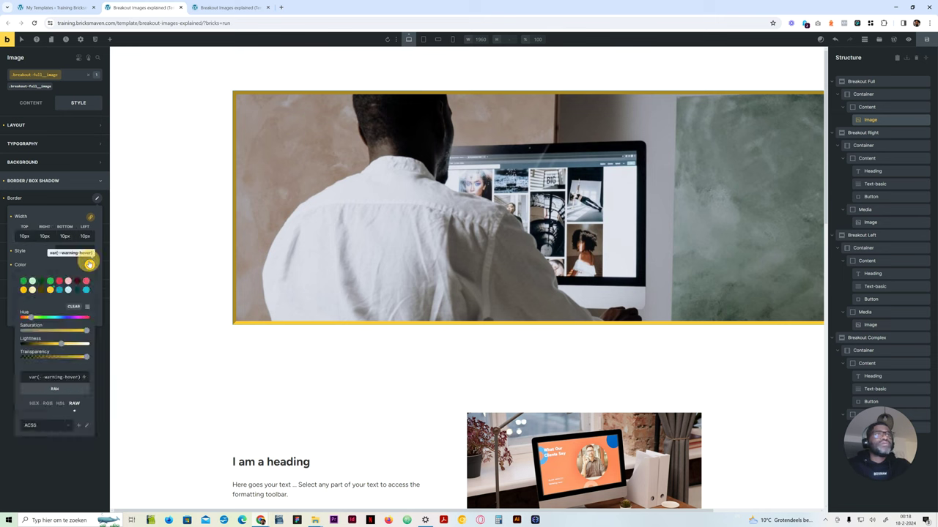
left_click(59, 281)
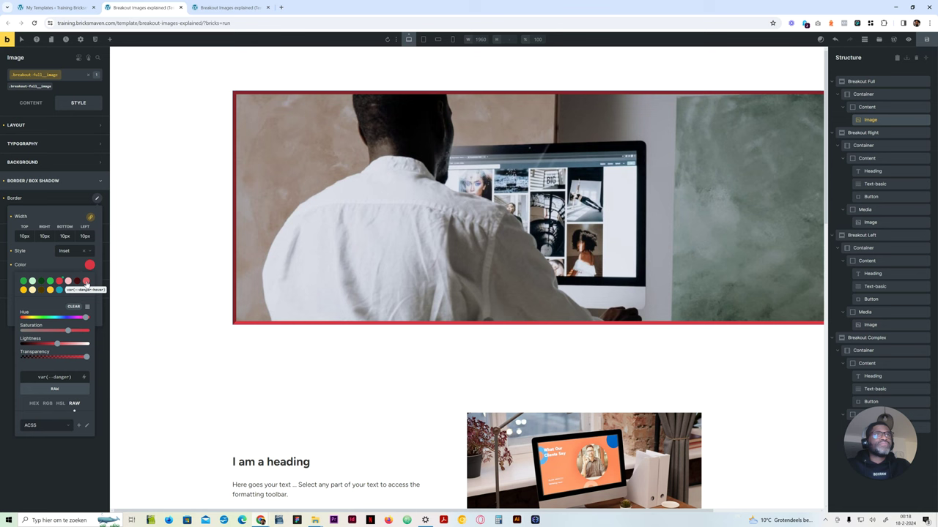
left_click(70, 264)
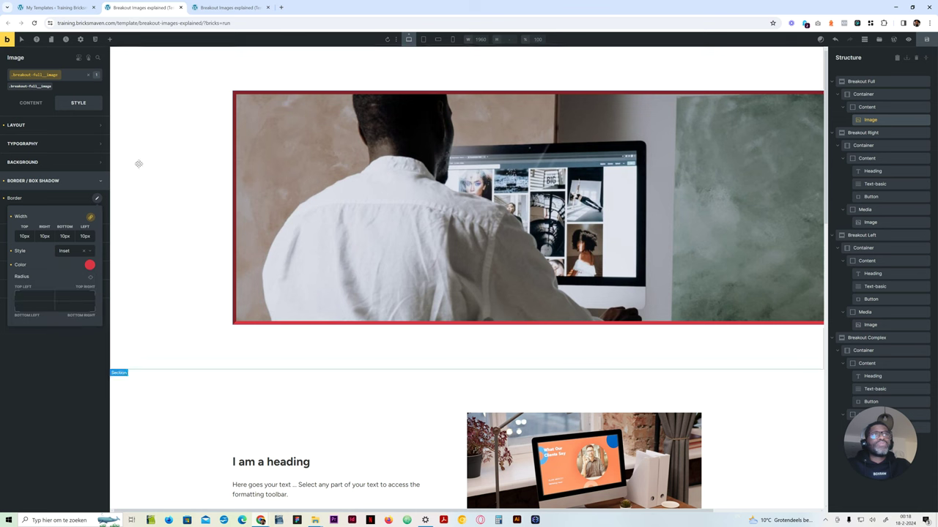
left_click(95, 198)
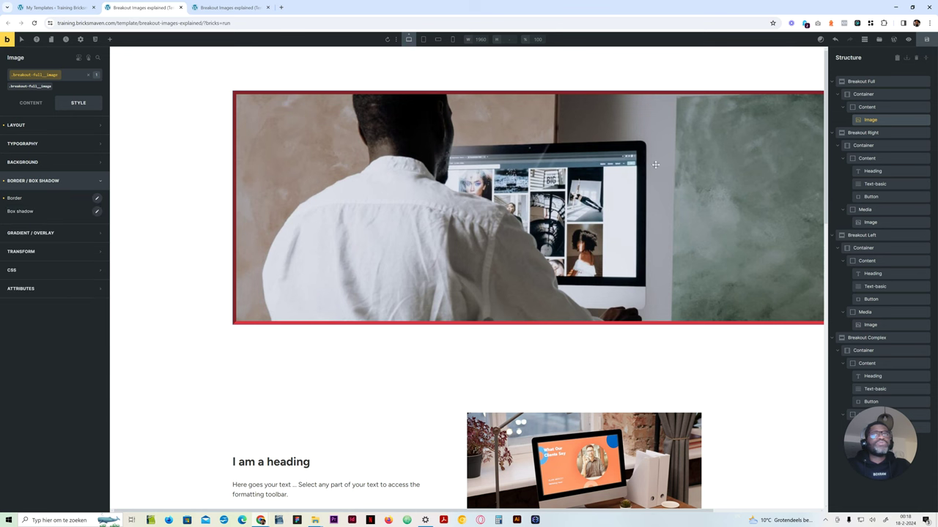
Give the Breakout Full section's container a 5px solid border on all sides in green var(--success-hover).
left_click(867, 107)
left_click(863, 94)
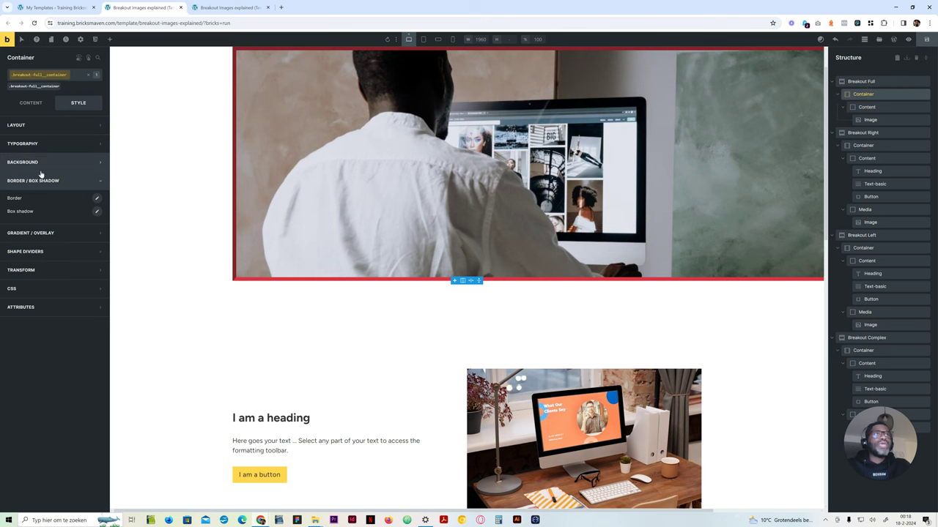
left_click(96, 198)
left_click(22, 236)
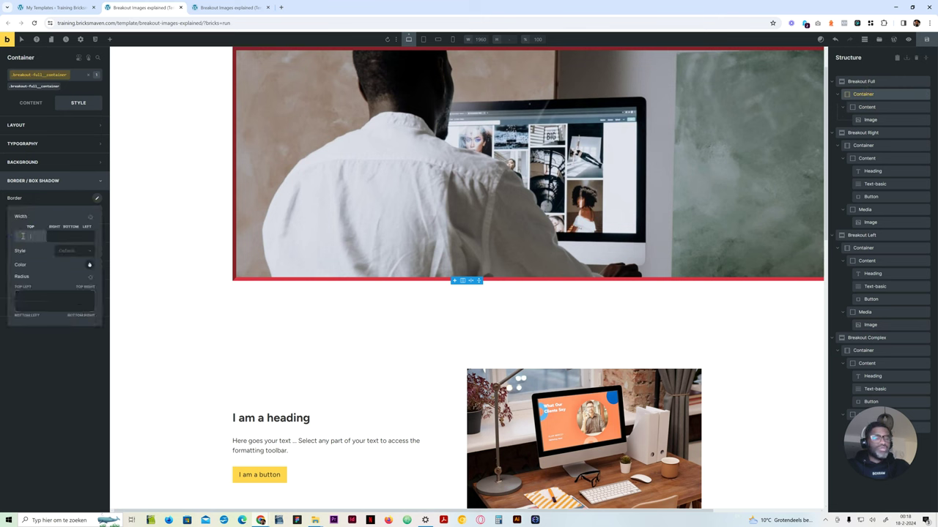
type("5px")
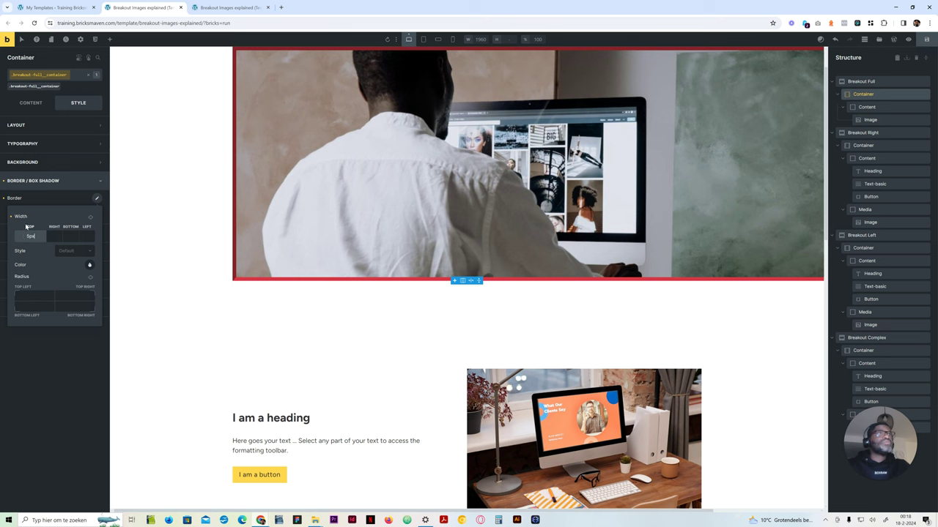
left_click(90, 217)
left_click(73, 251)
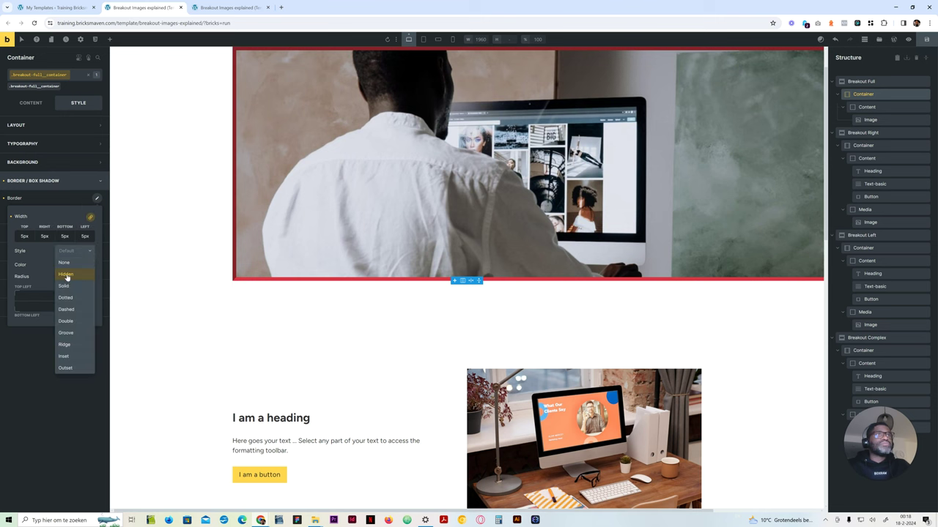
left_click(69, 286)
left_click(89, 265)
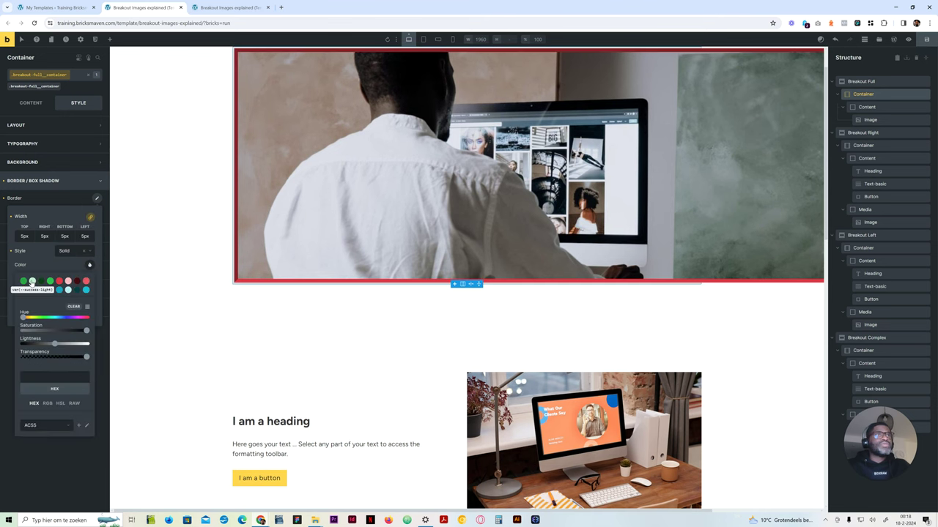
left_click(50, 281)
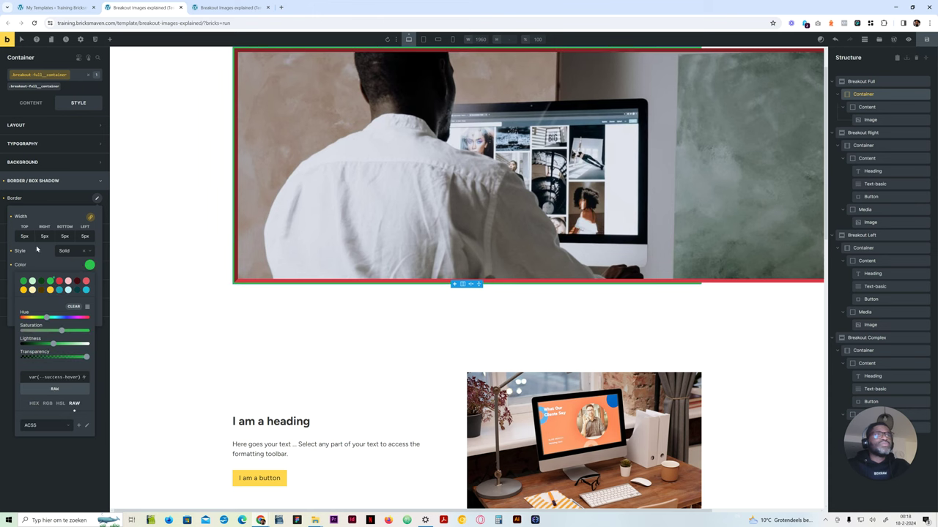
Close the container's border settings, then examine the full-width image's horizontal overflow beyond its container and its layout settings.
left_click(45, 196)
left_click(55, 180)
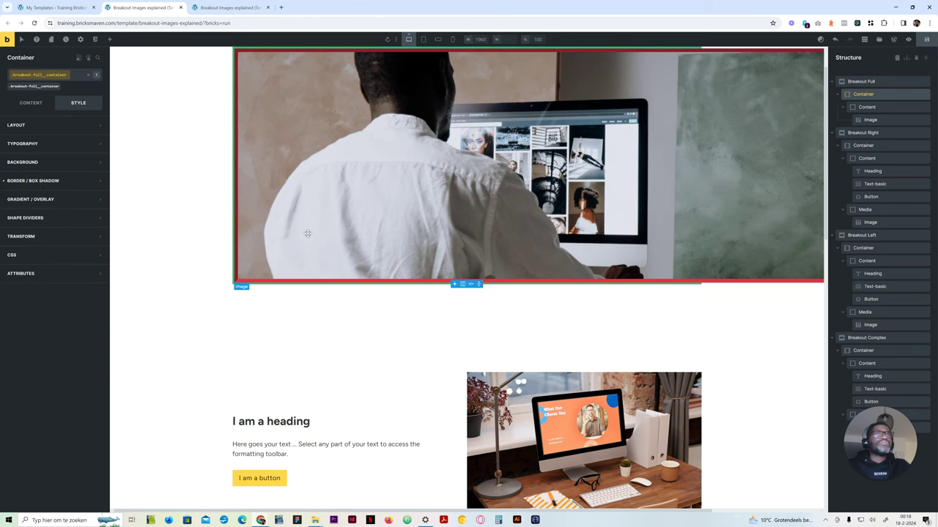
scroll(256, 238, "up", 1)
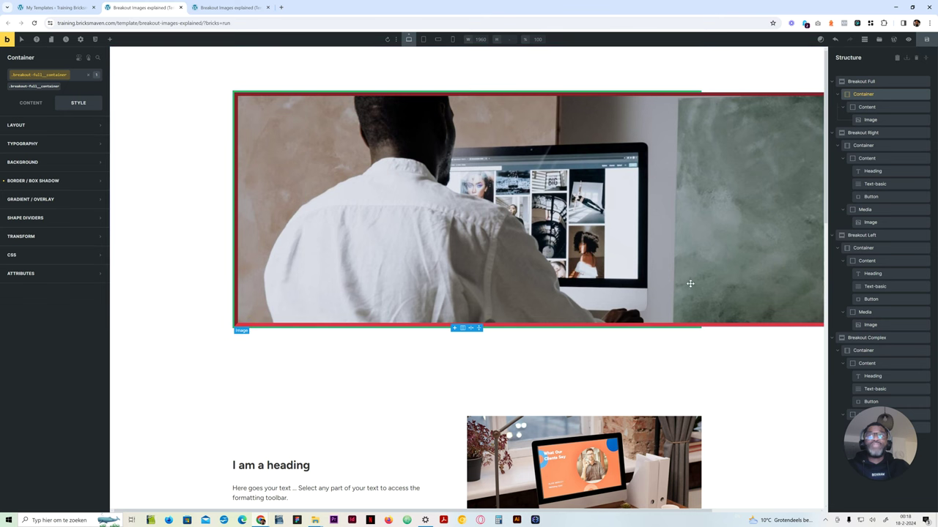
left_click(870, 119)
left_click(31, 103)
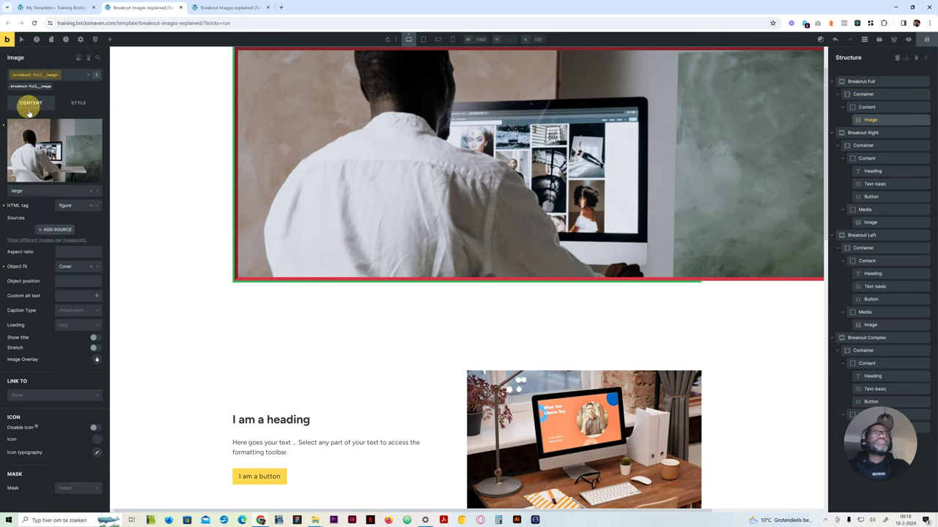
scroll(275, 154, "up", 1)
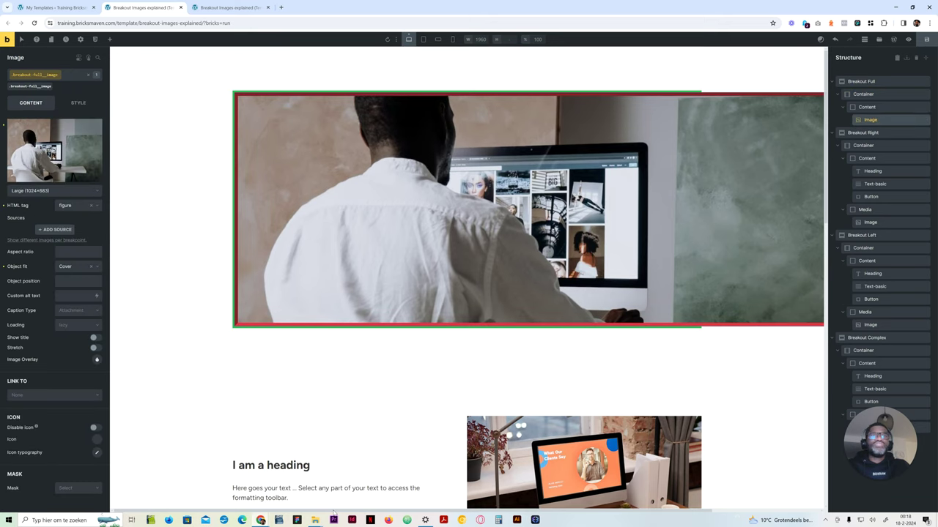
left_click_drag(335, 512, 546, 515)
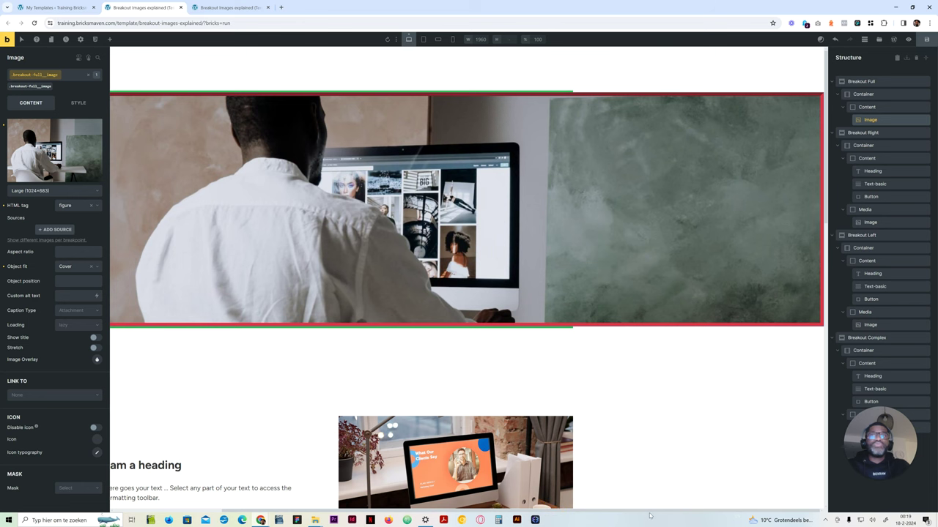
left_click_drag(649, 512, 648, 512)
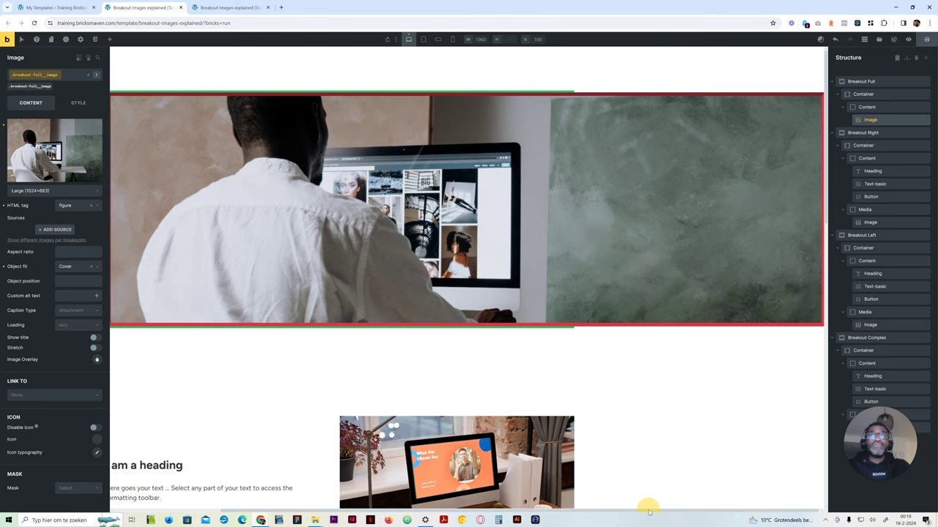
left_click_drag(648, 512, 481, 492)
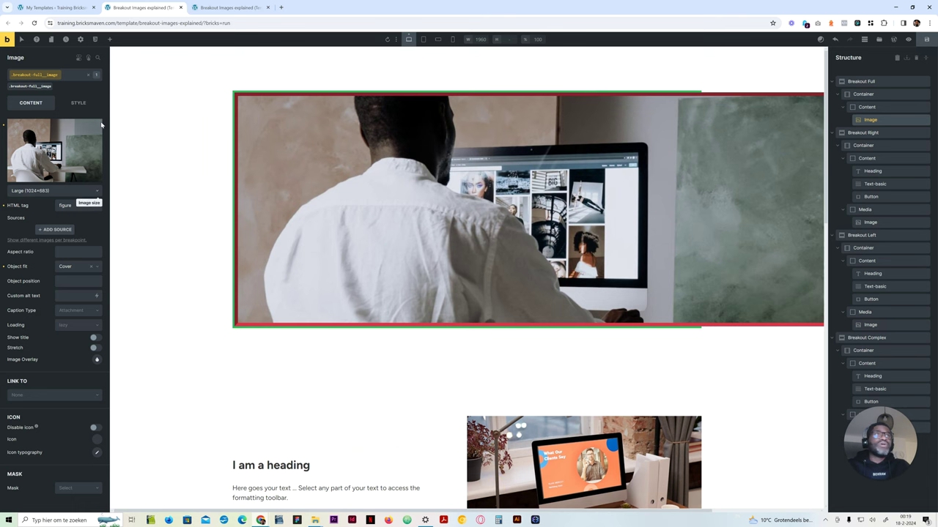
left_click(83, 101)
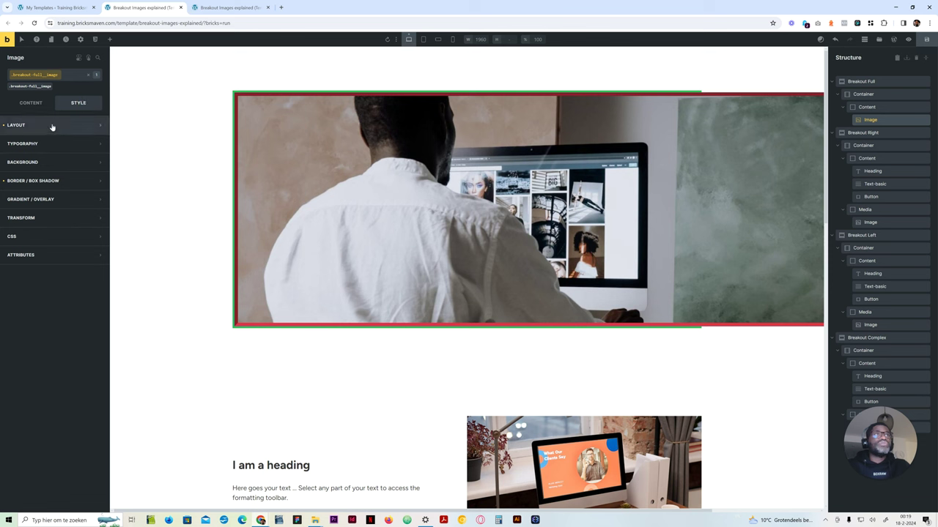
left_click(52, 126)
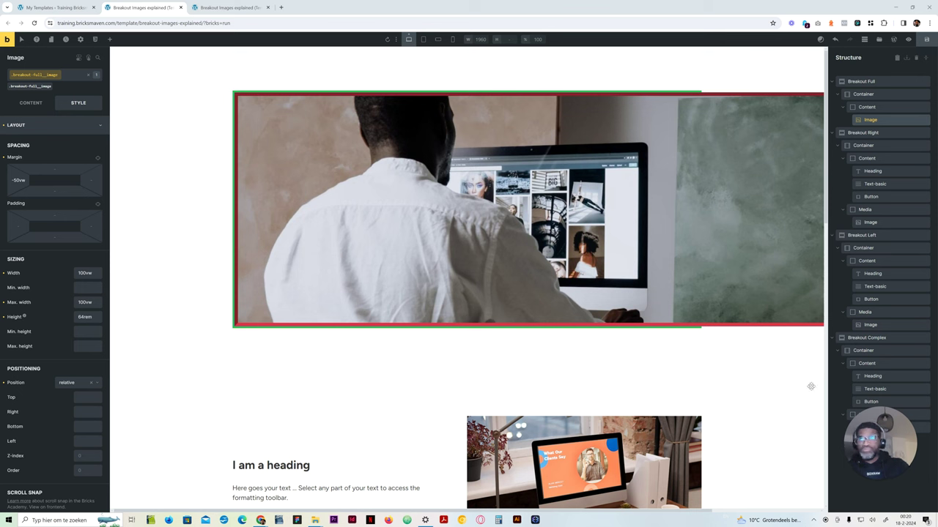
Save the template and reload its front-end preview page.
left_click(927, 40)
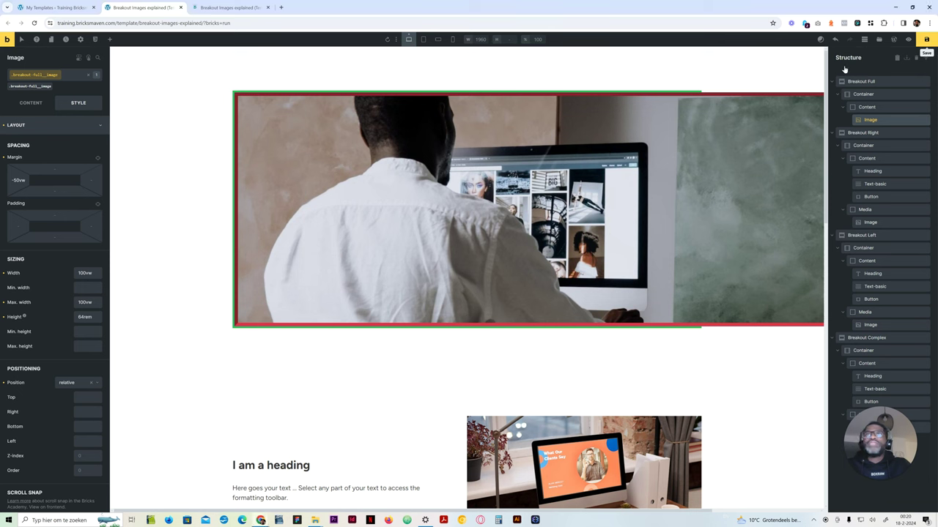
left_click(223, 7)
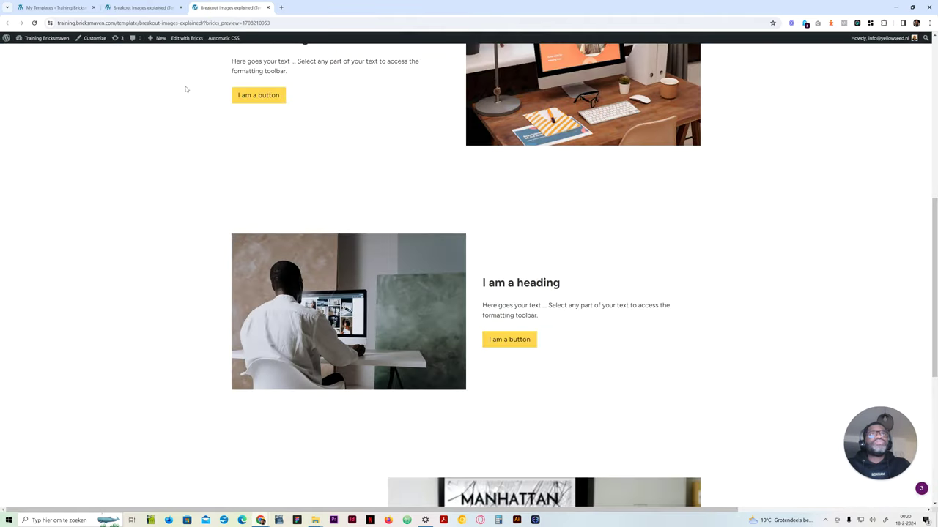
scroll(249, 243, "up", 10)
left_click(33, 23)
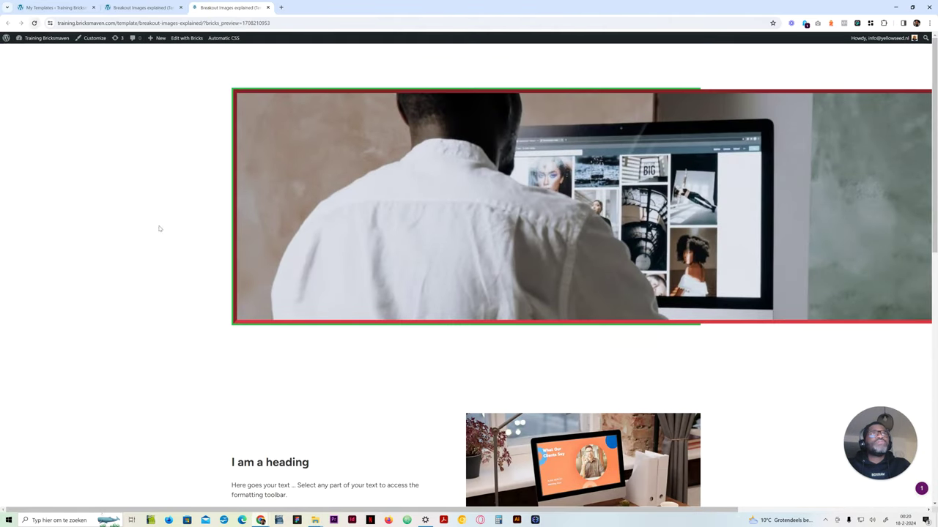
Inspect the full-width image's figure element in the developer tools to check the rules applied to its left margin.
key("ctrl+shift+c")
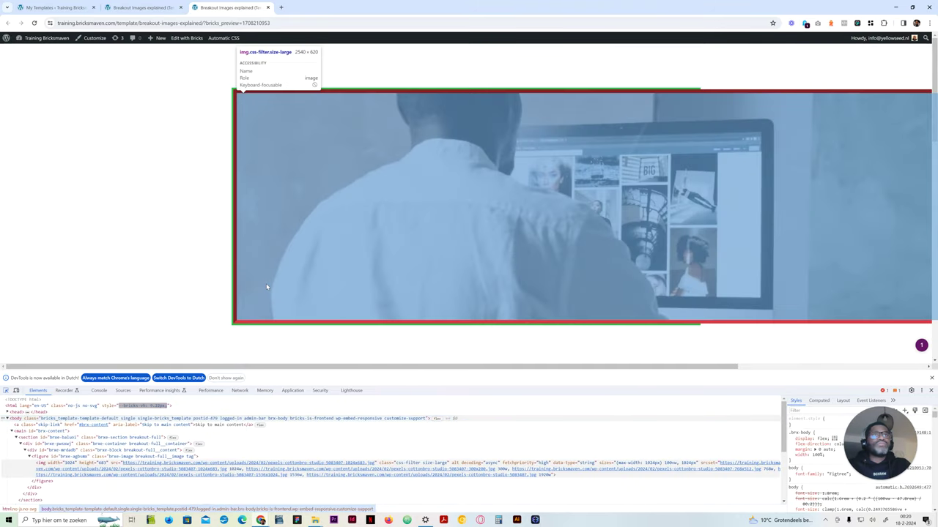
left_click(266, 283)
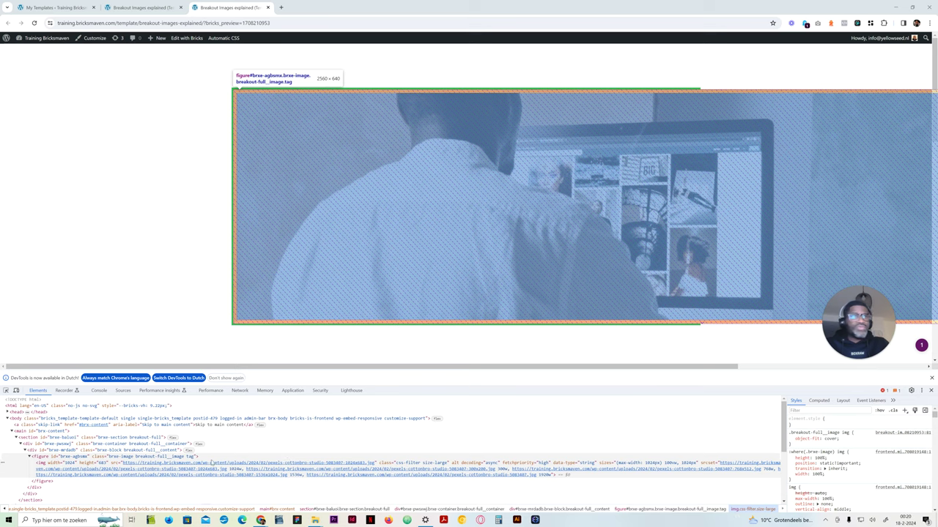
left_click(432, 457)
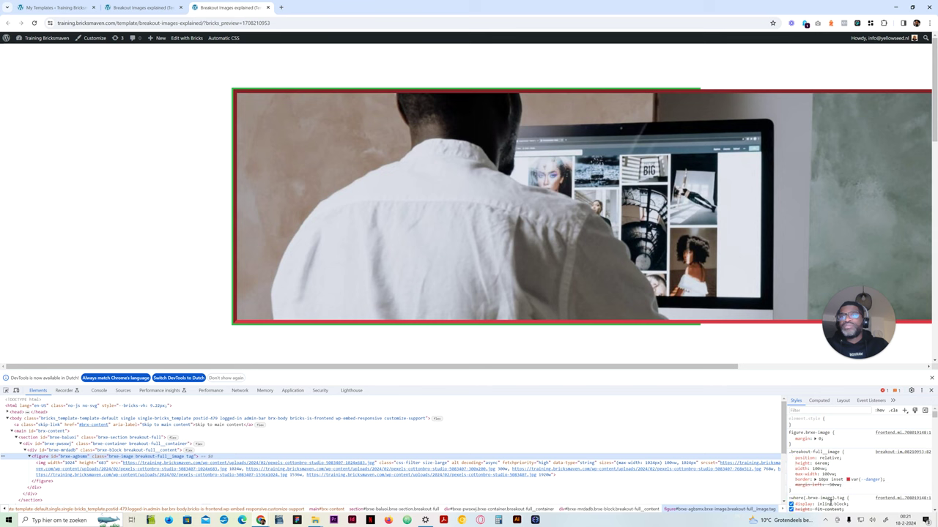
left_click(932, 391)
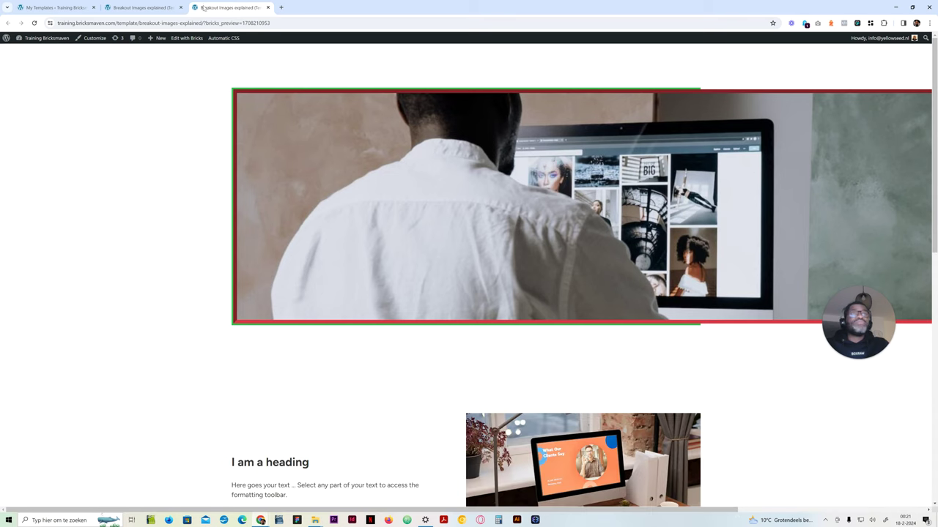
Set the Breakout Full image's left margin to -50vw !important in the builder and save the template.
left_click(141, 8)
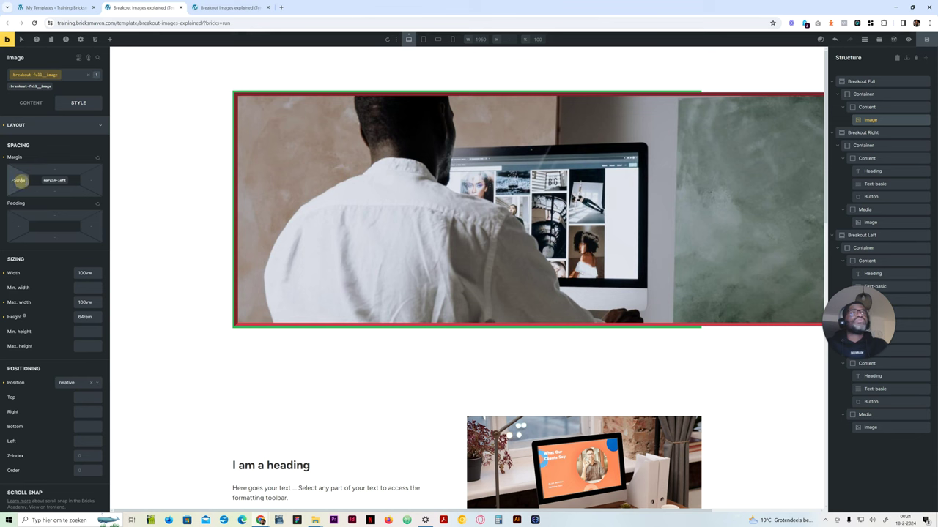
left_click(25, 180)
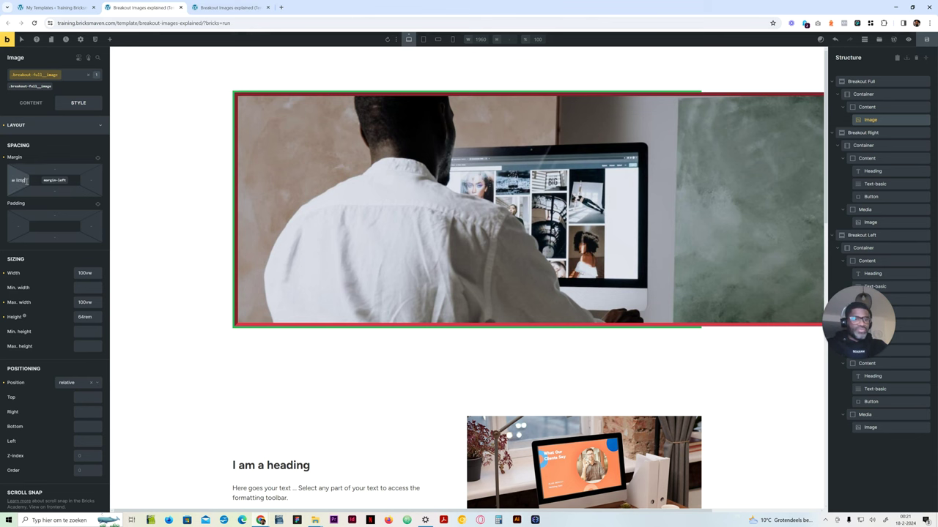
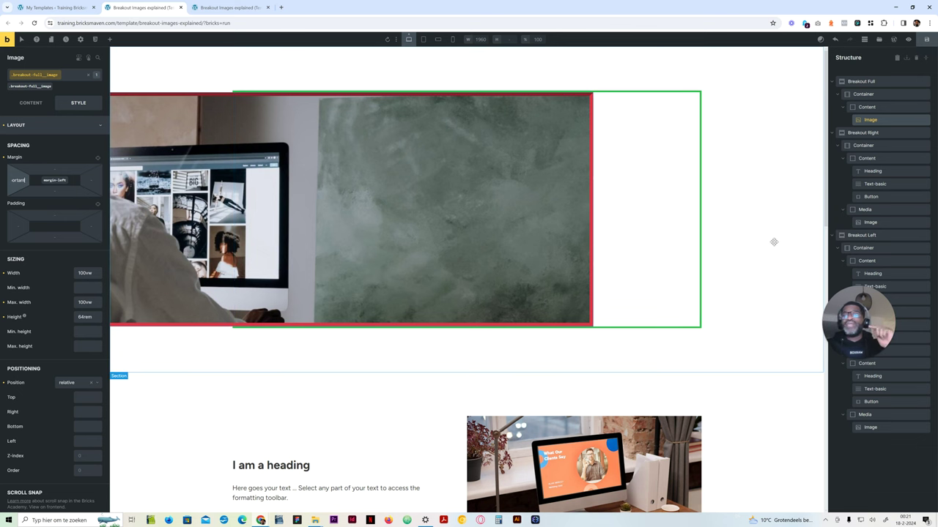
left_click(926, 39)
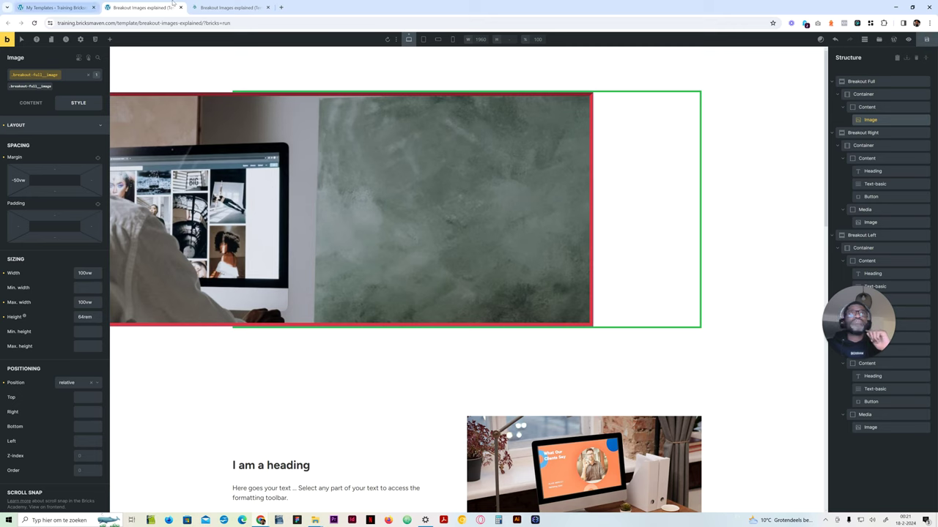
Check the image's position relative to its container on the front-end preview at an extremely wide viewport by zooming the page out.
left_click(213, 6)
left_click(495, 386)
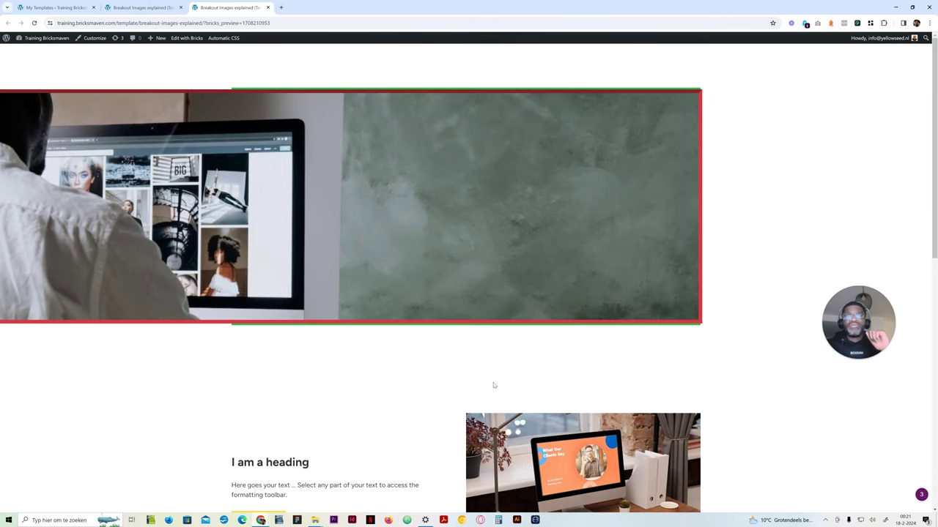
key("ctrl+minus")
key("ctrl+minus")
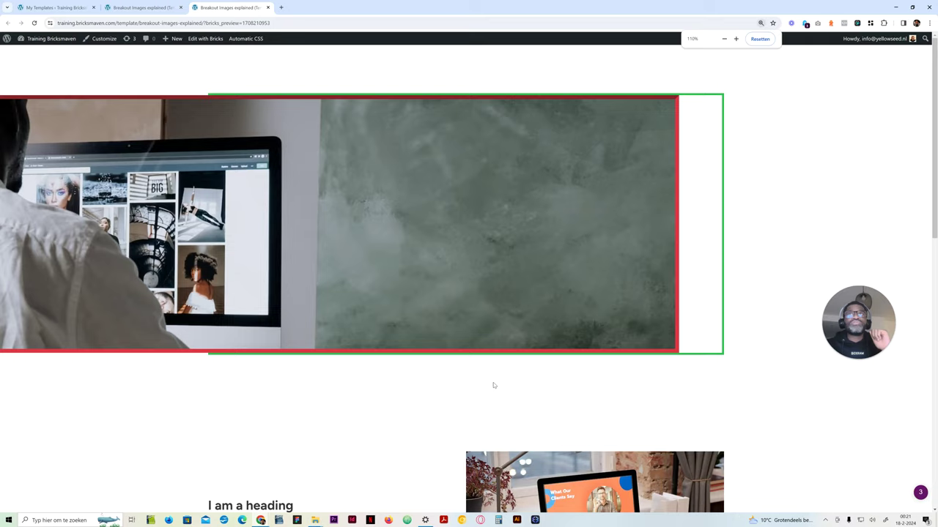
key("ctrl+minus")
key("ctrl+minus")
key("ctrl+minus")
key("ctrl+minus")
key("ctrl+minus")
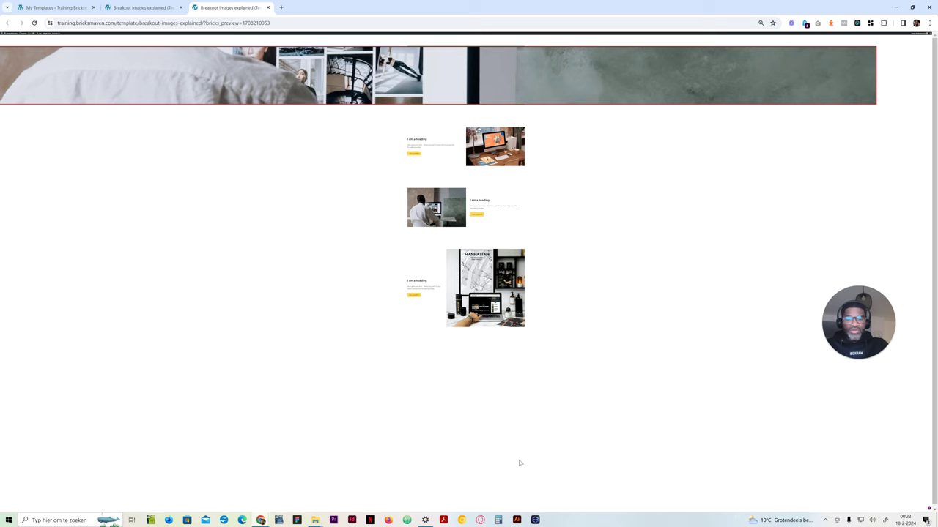
Inspect the Breakout Full section in the developer tools, expanding its container and content down to the image's figure element.
key("F12")
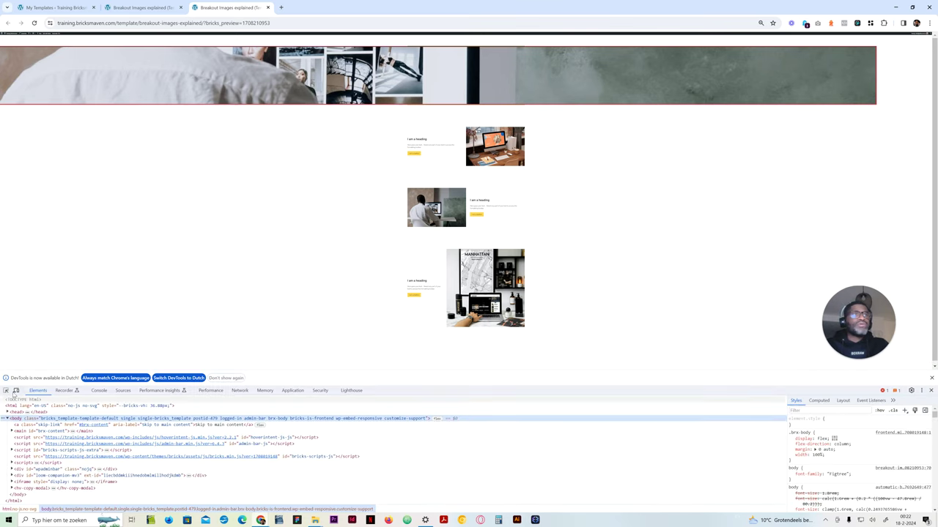
left_click(6, 391)
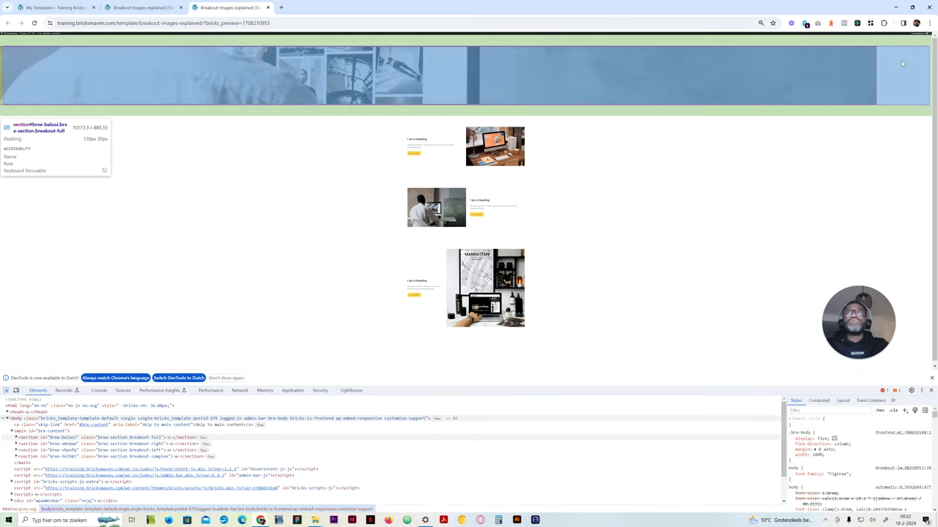
left_click(897, 69)
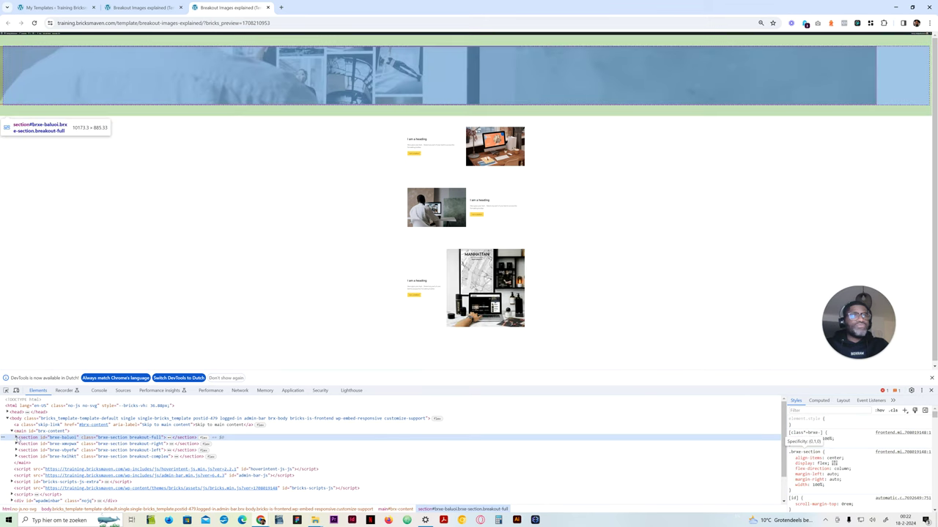
left_click(16, 437)
left_click(20, 443)
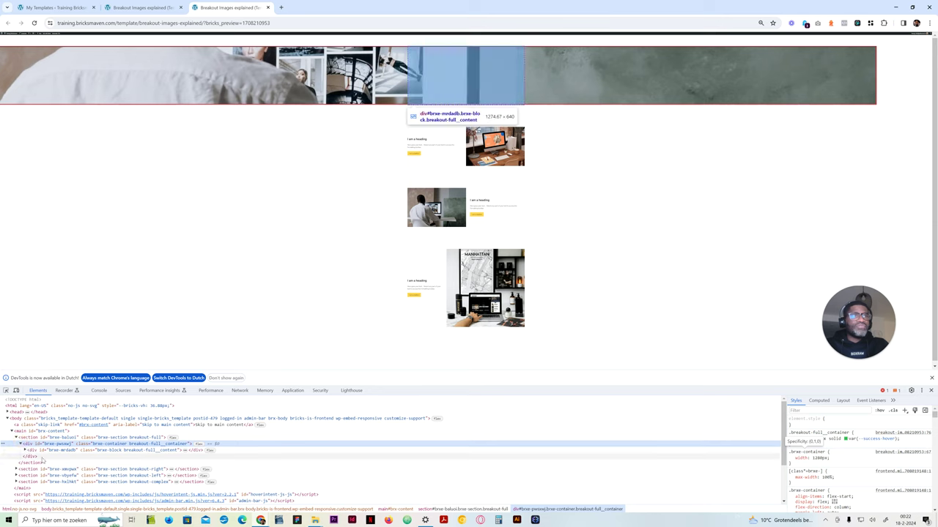
left_click(27, 449)
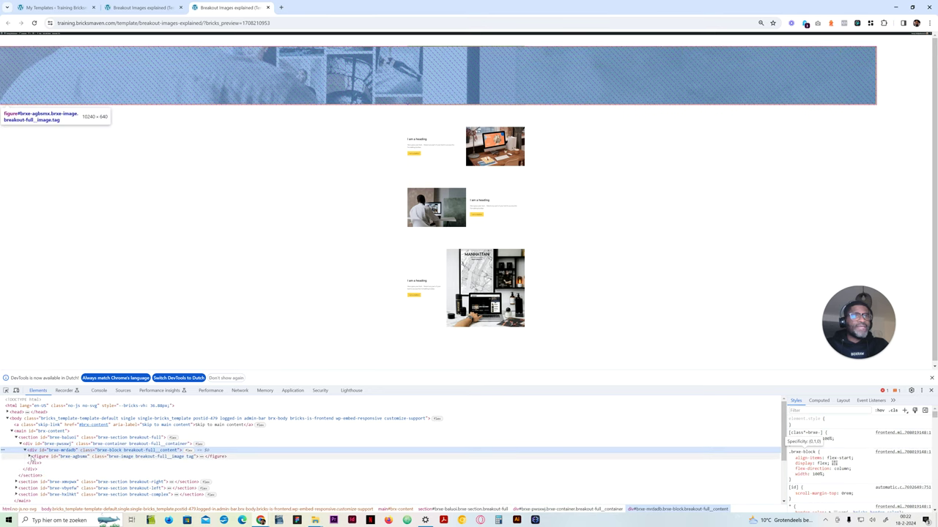
left_click(30, 456)
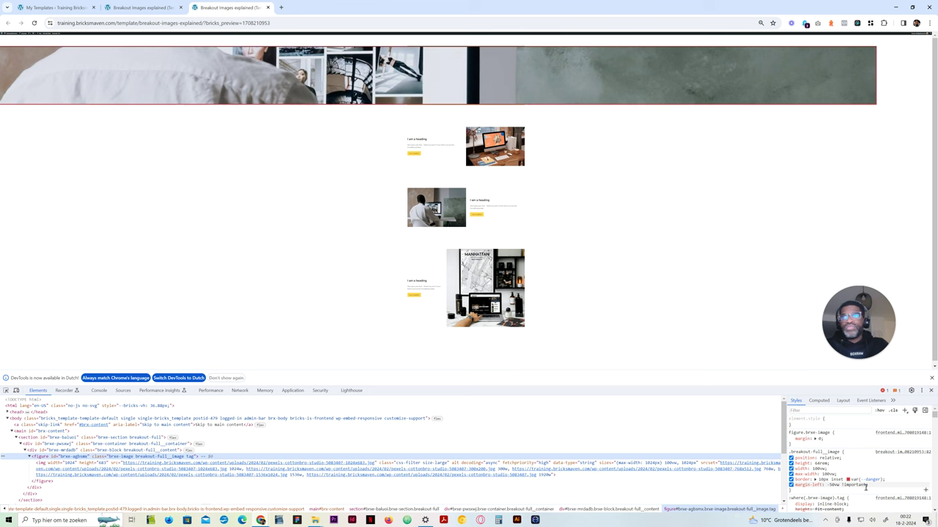
Add a left: 50% declaration to the .breakout-full__image rule in the developer tools.
left_click(861, 485)
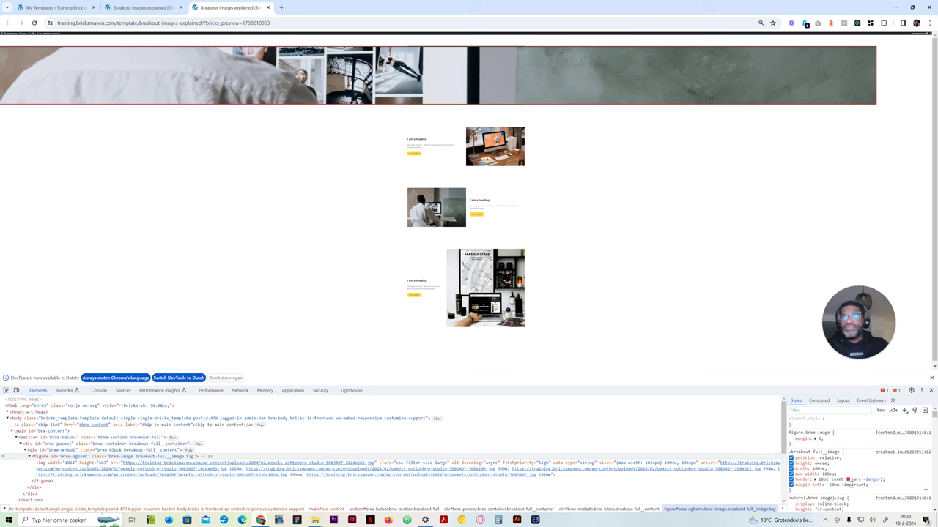
left_click(862, 485)
left_click(808, 493)
left_click(818, 497)
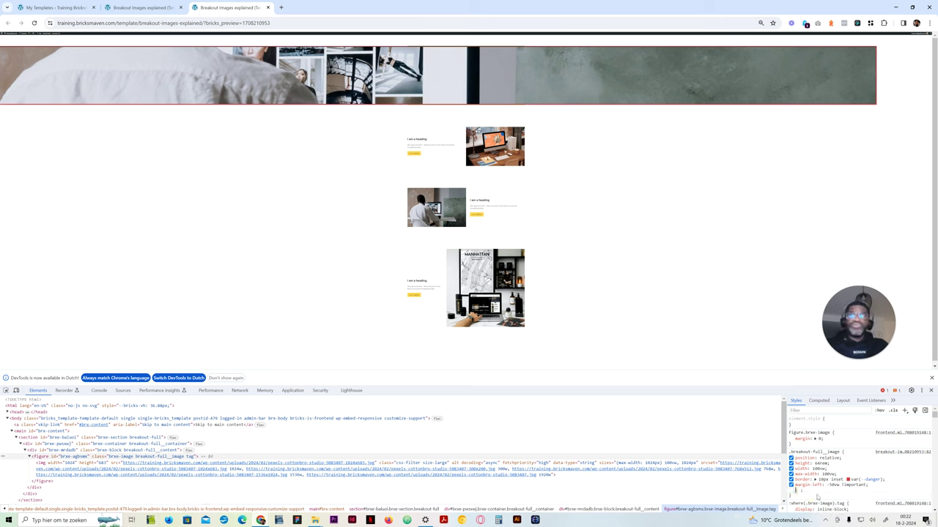
left_click(818, 498)
type("left: ")
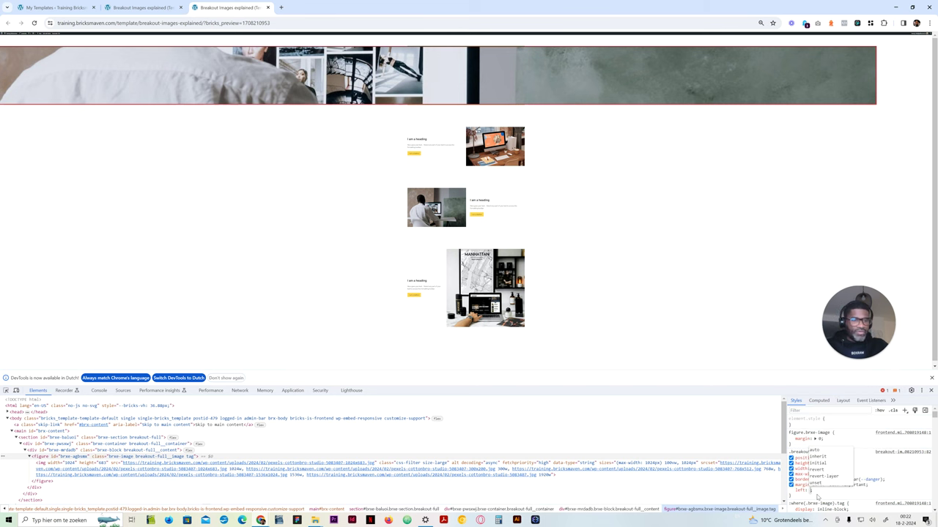
type("50%;")
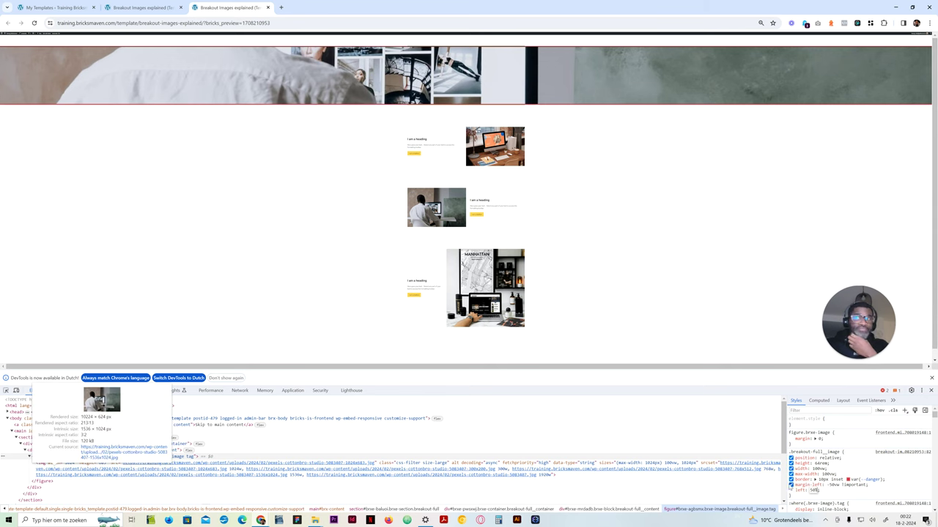
Disable the margin-left and left declarations in the .breakout-full__image rule.
left_click(791, 485)
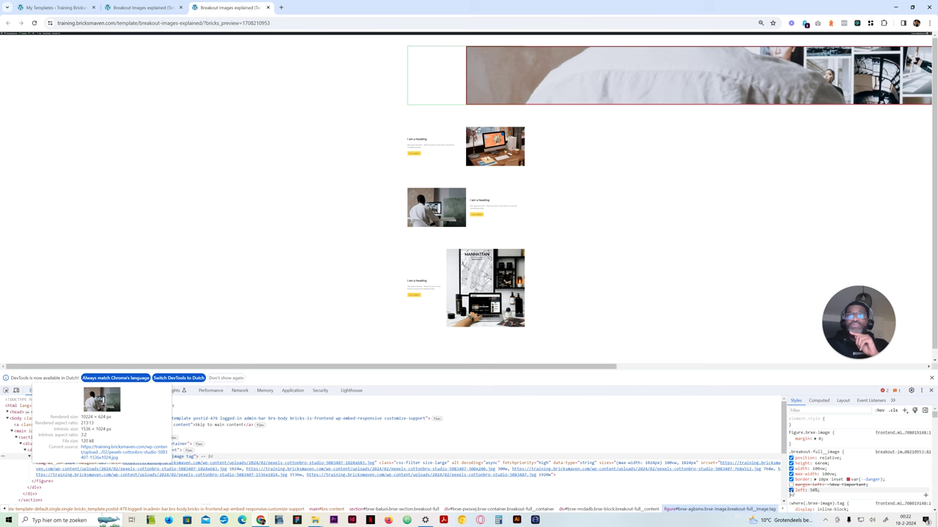
left_click(790, 490)
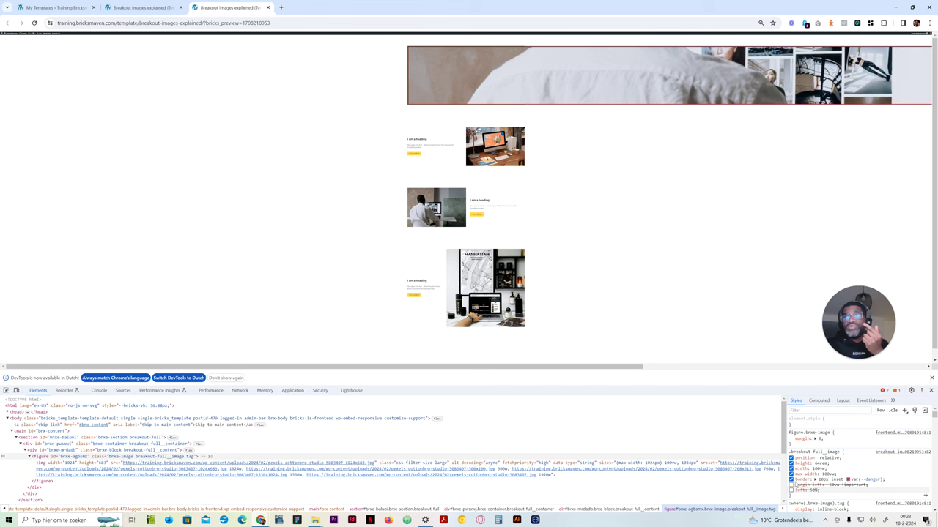
Toggle the left: 50% and margin-left: -50vw declarations in the .breakout-full__image rule to compare how each one shifts the image.
left_click(790, 485)
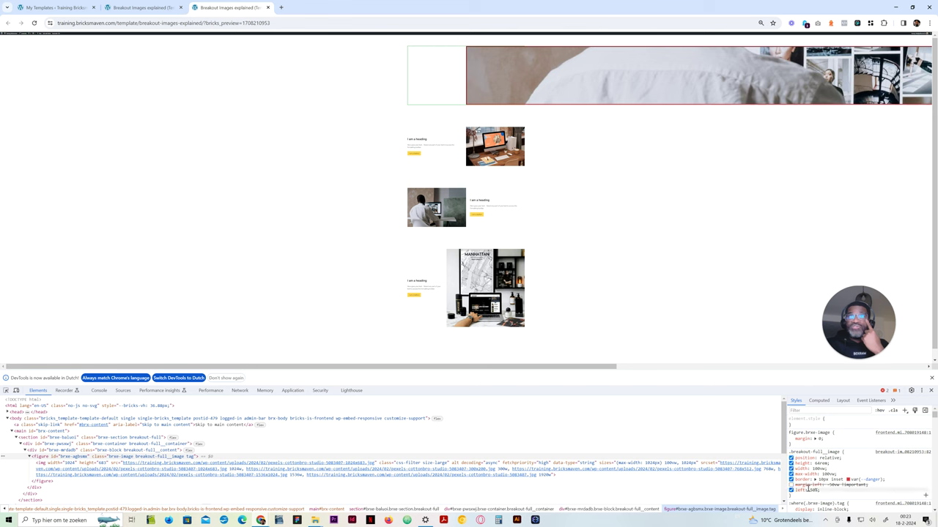
left_click(790, 490)
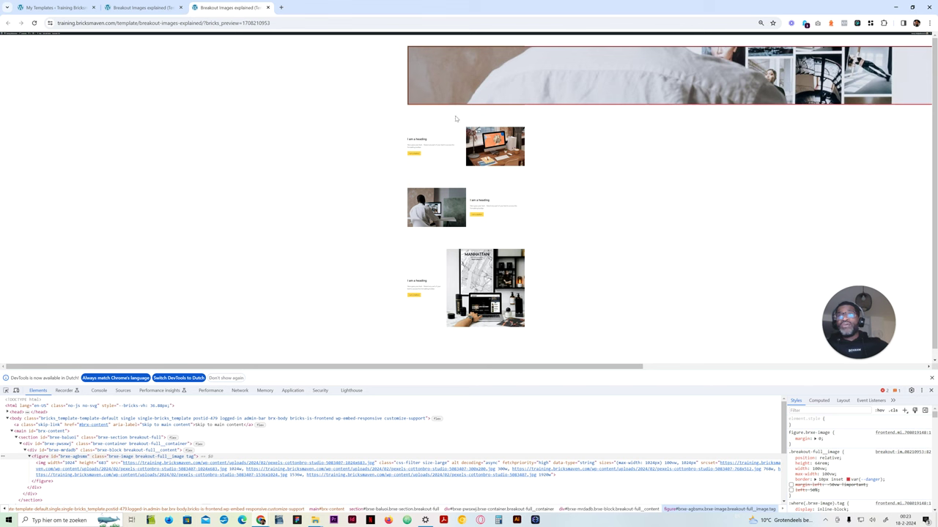
left_click(790, 490)
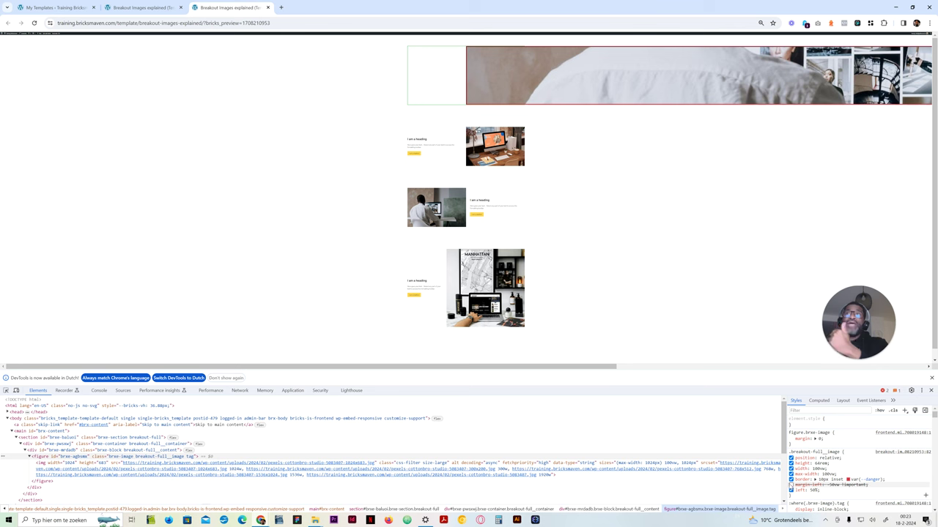
left_click(790, 484)
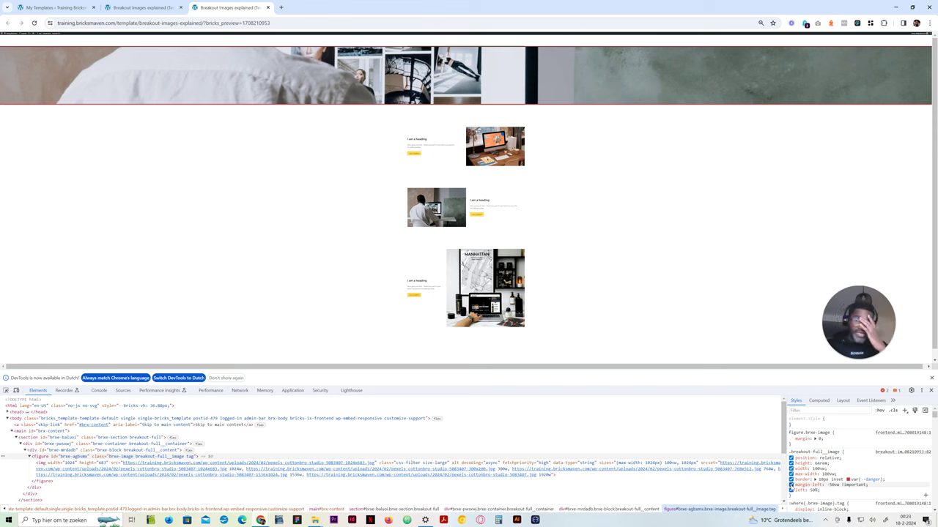
left_click(790, 485)
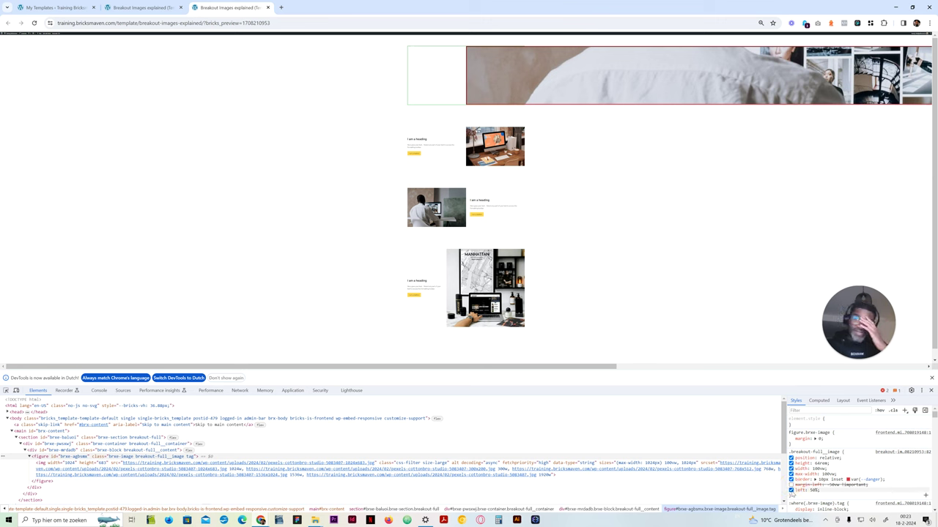
left_click(790, 490)
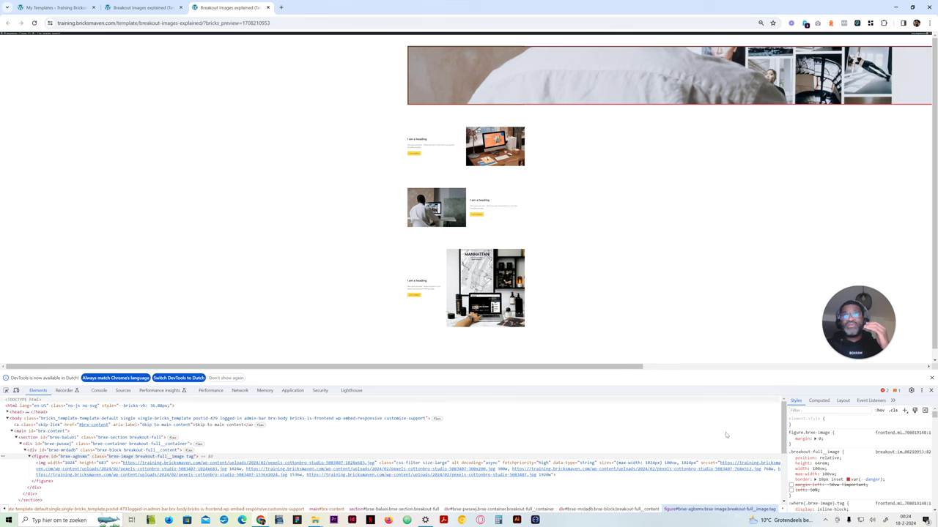
Re-enable the left: 50% and margin-left: -50vw declarations in the .breakout-full__image rule and reset the page zoom.
left_click(790, 490)
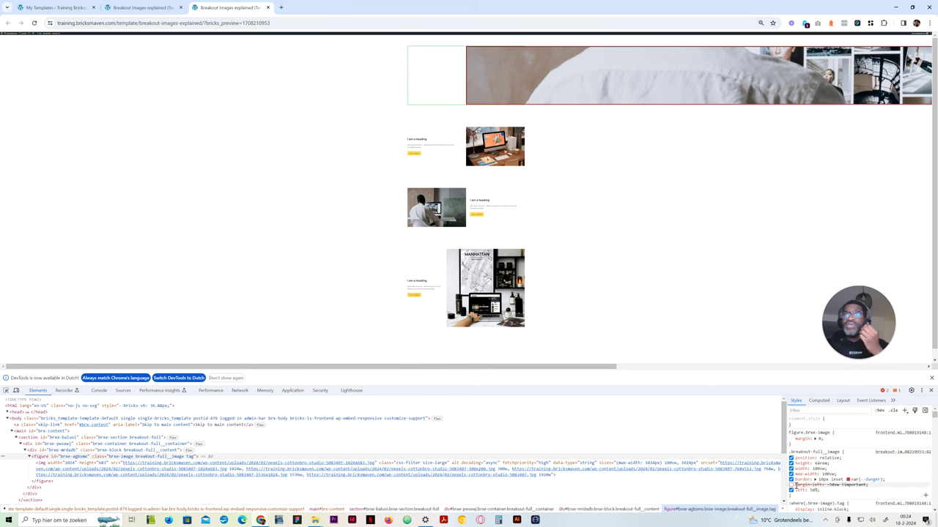
left_click(791, 485)
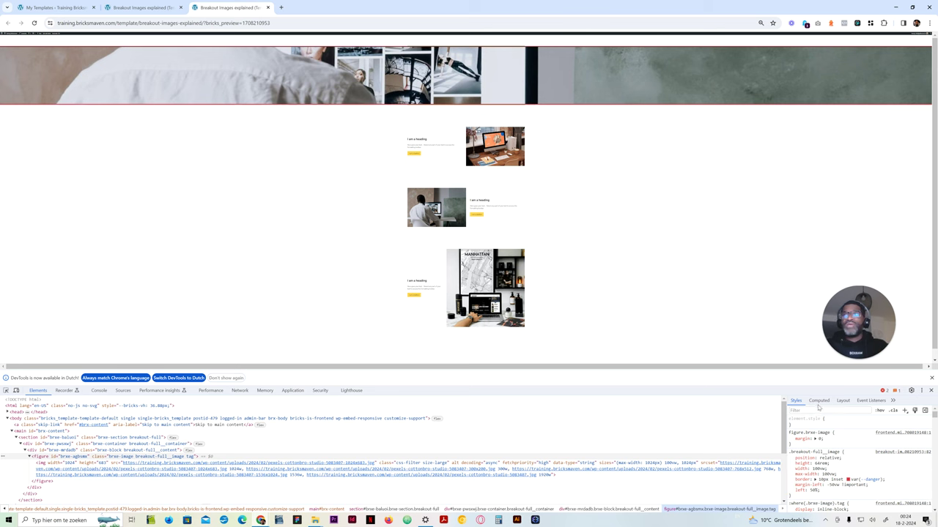
left_click_drag(768, 371, 651, 368)
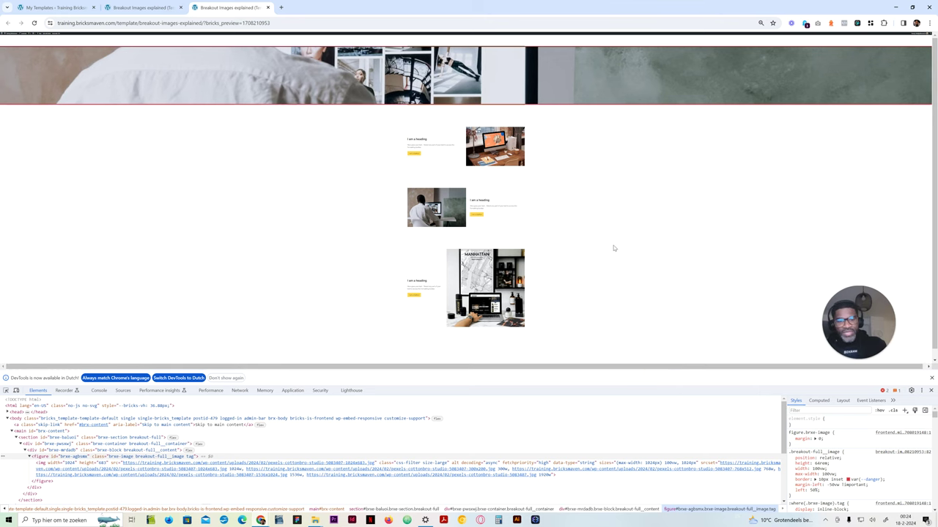
key("ctrl+0")
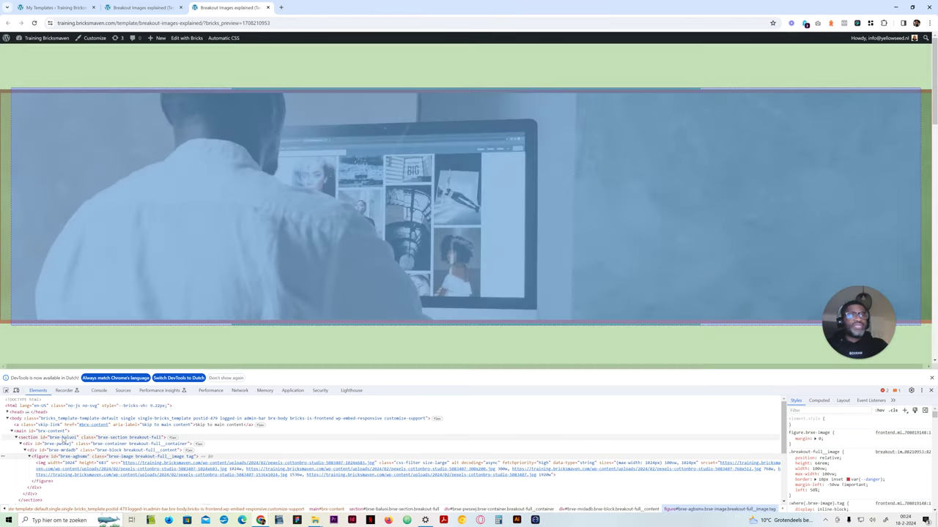
Add overflow: hidden to the Breakout Full section's .brxe-section rule in the developer tools, then close the developer tools.
left_click(59, 438)
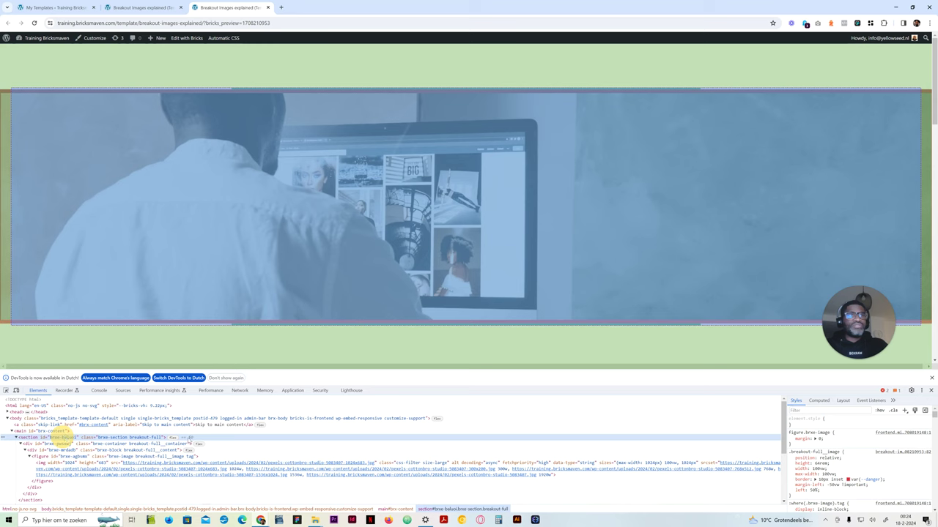
left_click(806, 492)
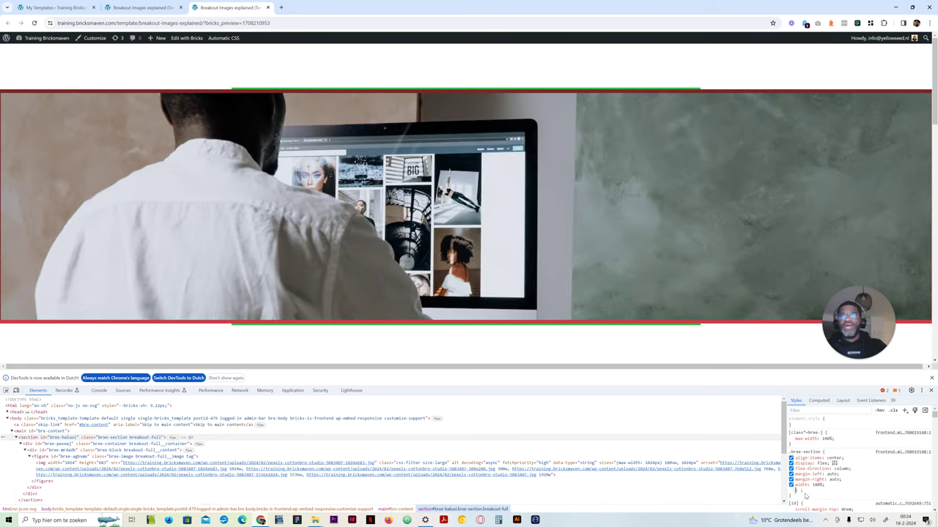
type("overflow:h")
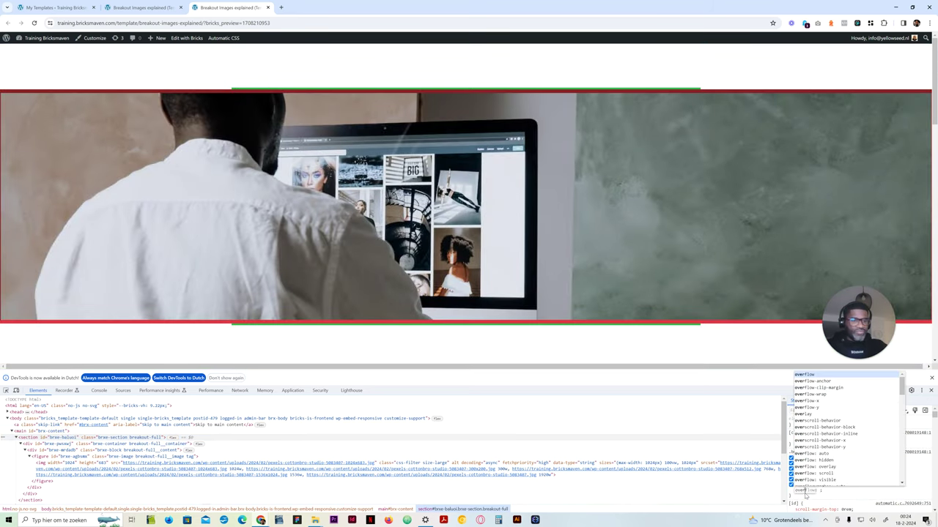
key("Return")
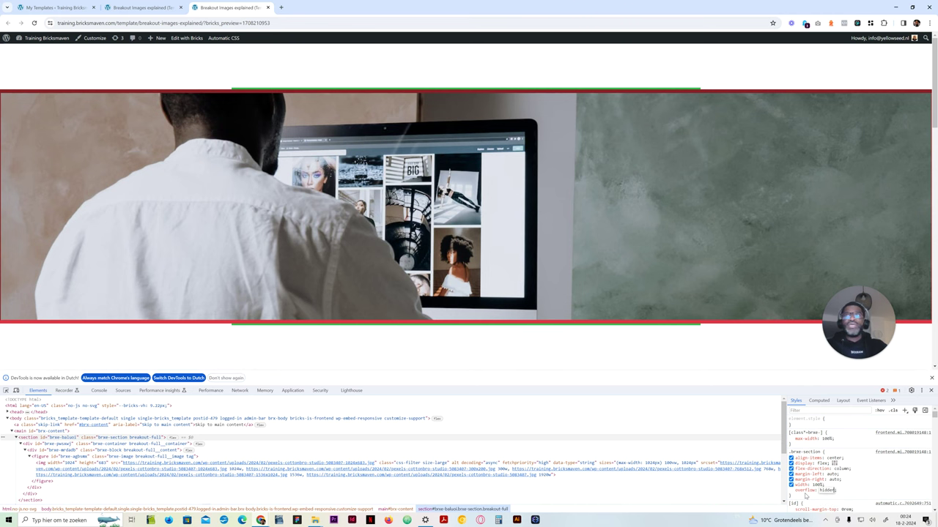
left_click(930, 390)
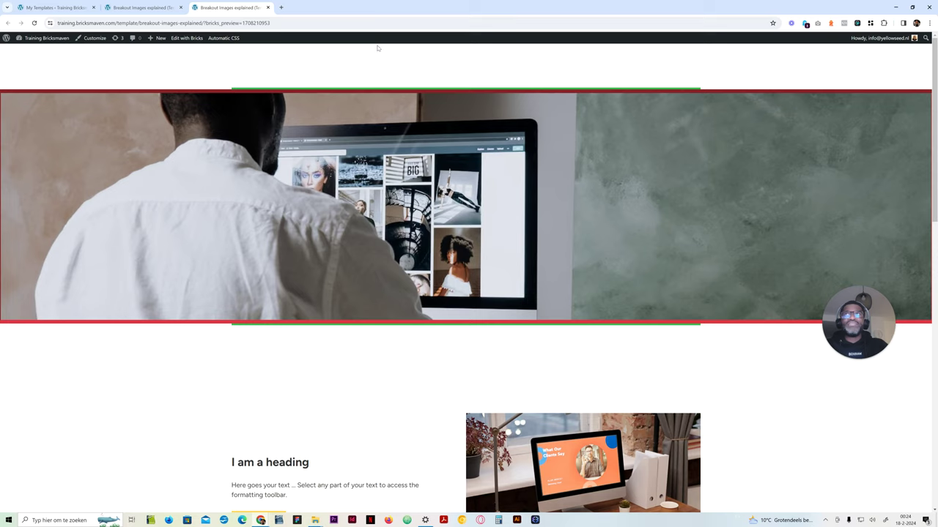
Switch back to the Bricks builder and set the Breakout Full image's left position to 50%.
left_click(143, 7)
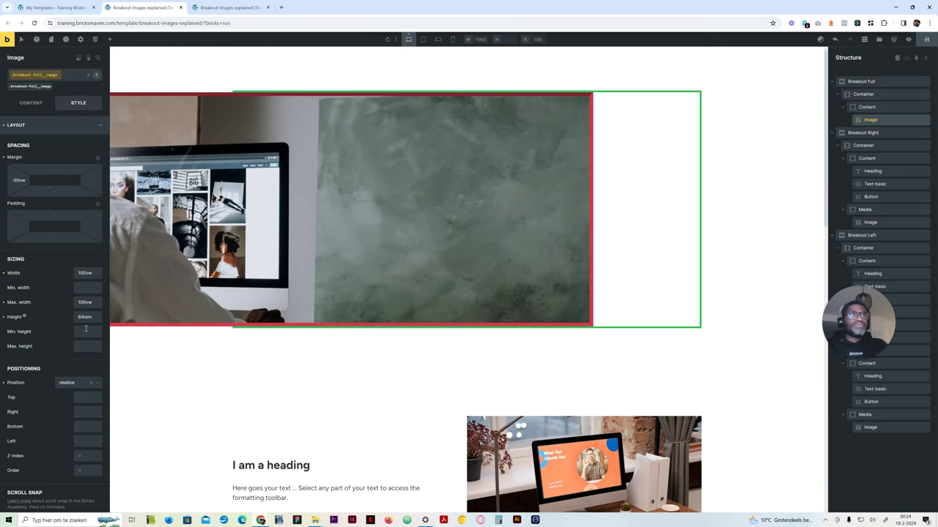
left_click(84, 441)
type("5")
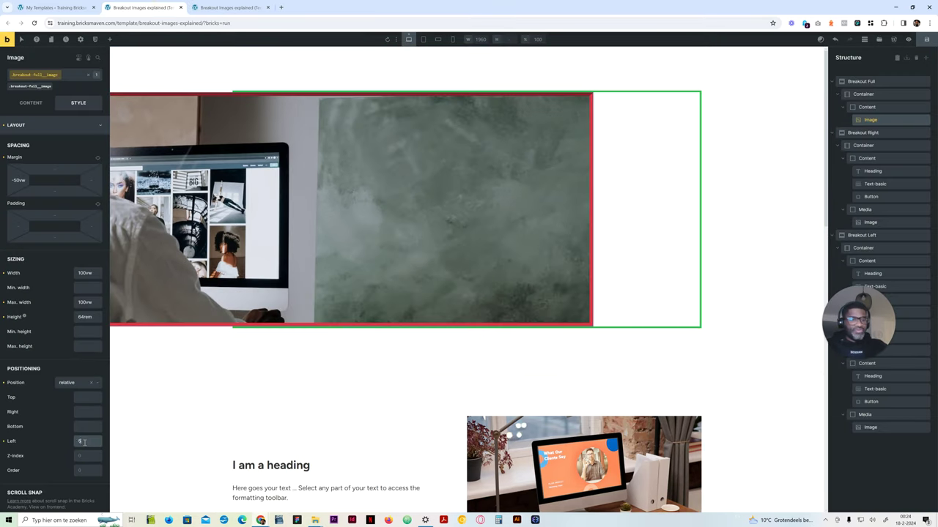
type("0%")
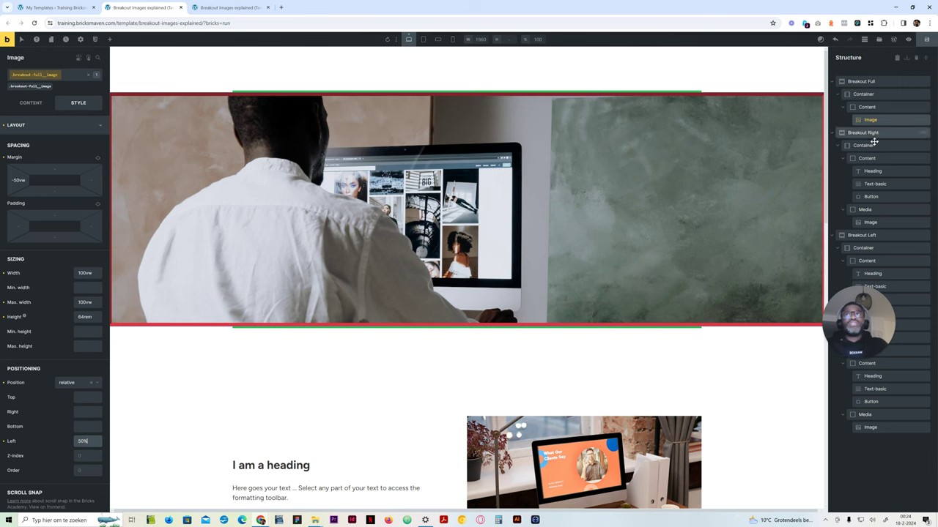
Set the overflow of the Breakout Full section to hidden.
left_click(858, 82)
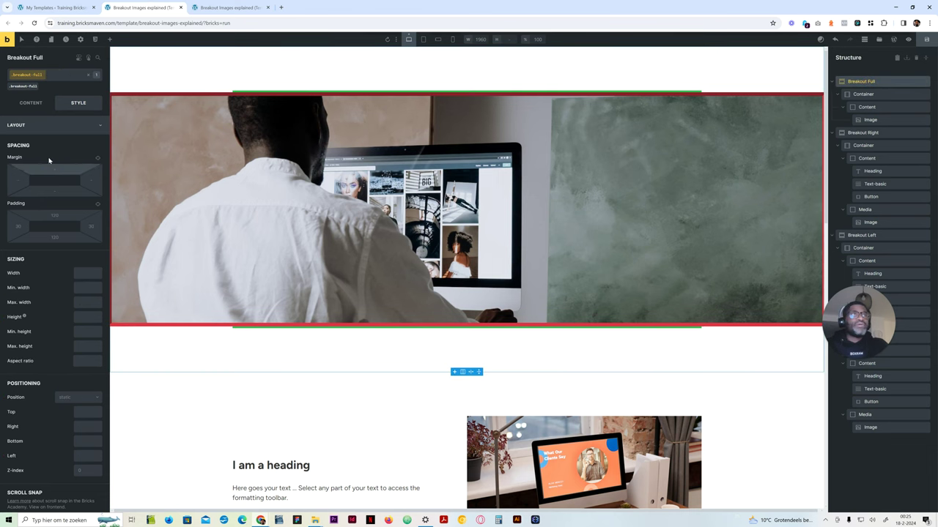
scroll(72, 365, "down", 4)
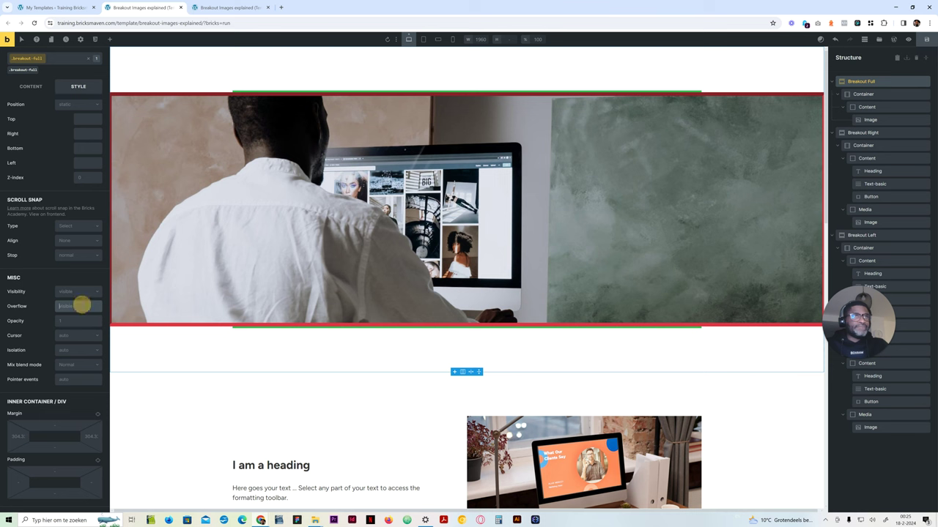
left_click(82, 306)
type("hidden")
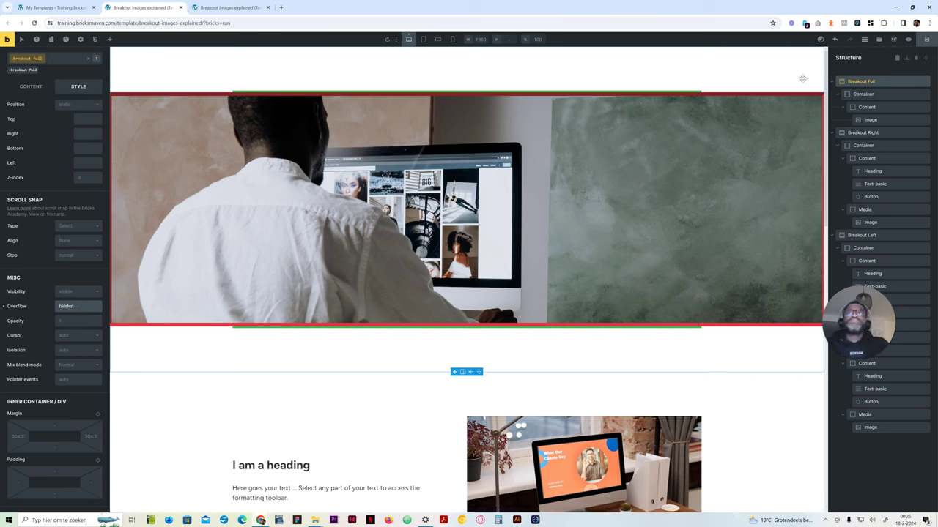
Preview the full-width image at the tablet, mobile landscape and mobile portrait breakpoints, and return to desktop.
left_click(422, 39)
left_click(439, 40)
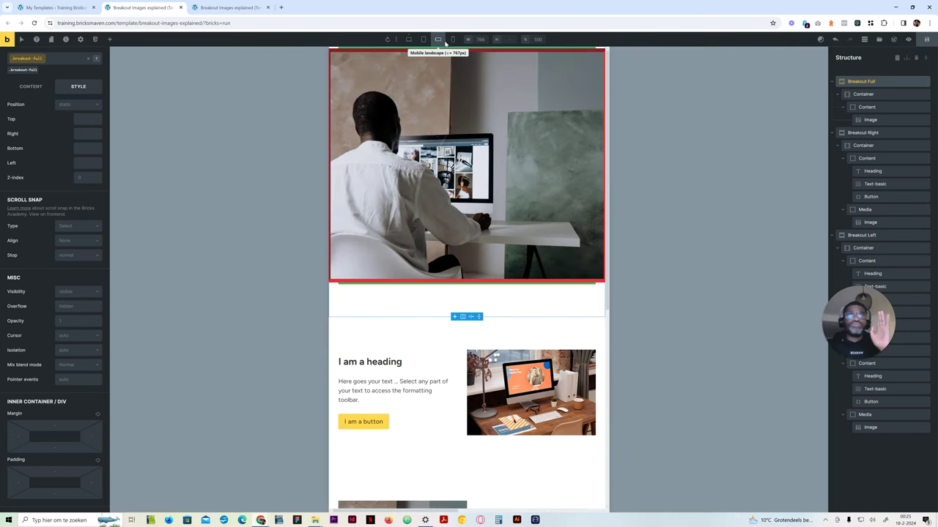
left_click(452, 39)
left_click(411, 40)
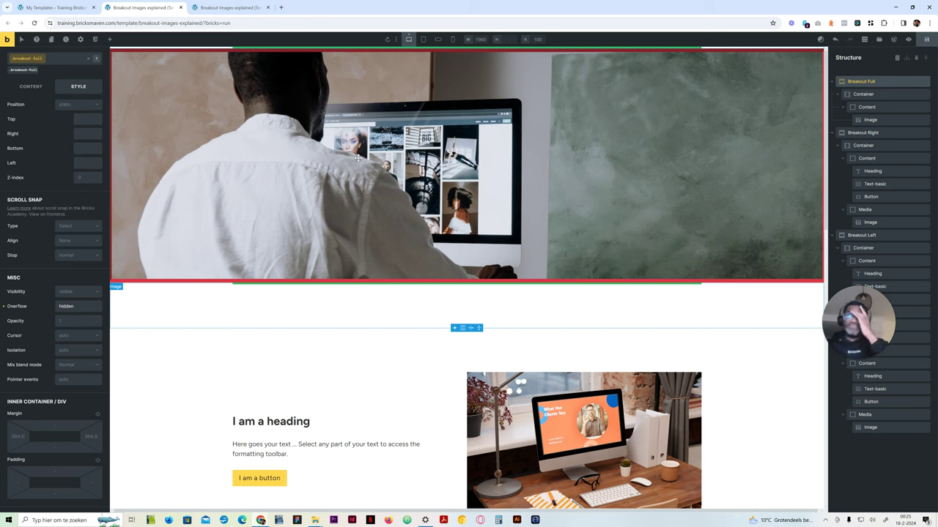
Give the container of the Breakout Right section a 5px border width on all four sides.
left_click(865, 133)
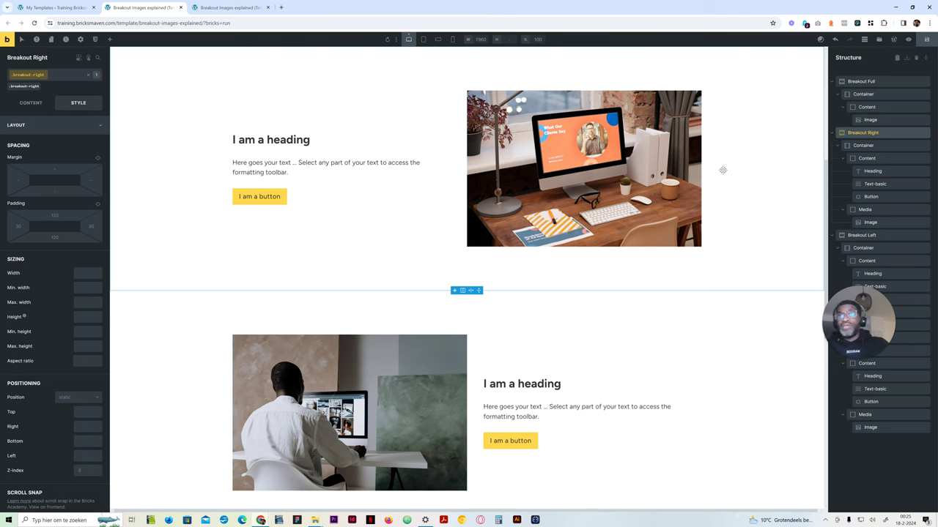
scroll(722, 162, "up", 2)
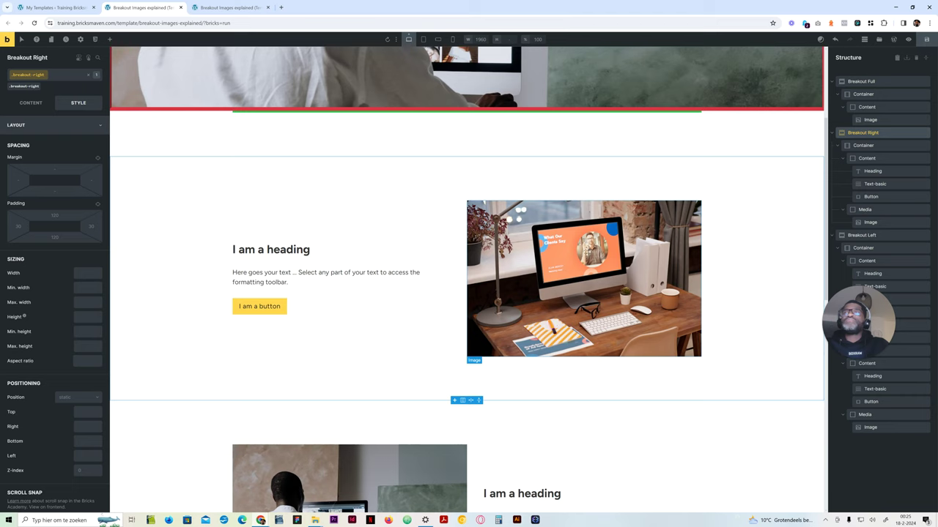
scroll(696, 271, "down", 2)
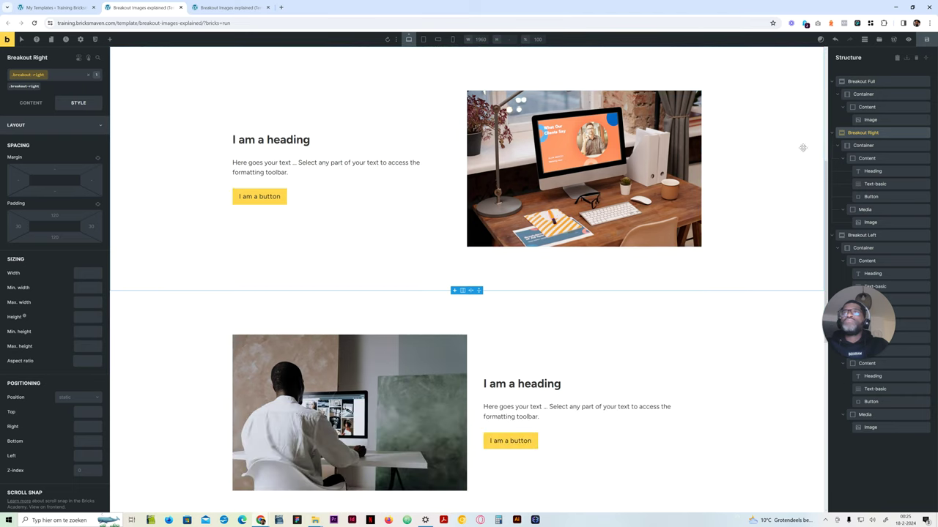
left_click(864, 145)
left_click(35, 85)
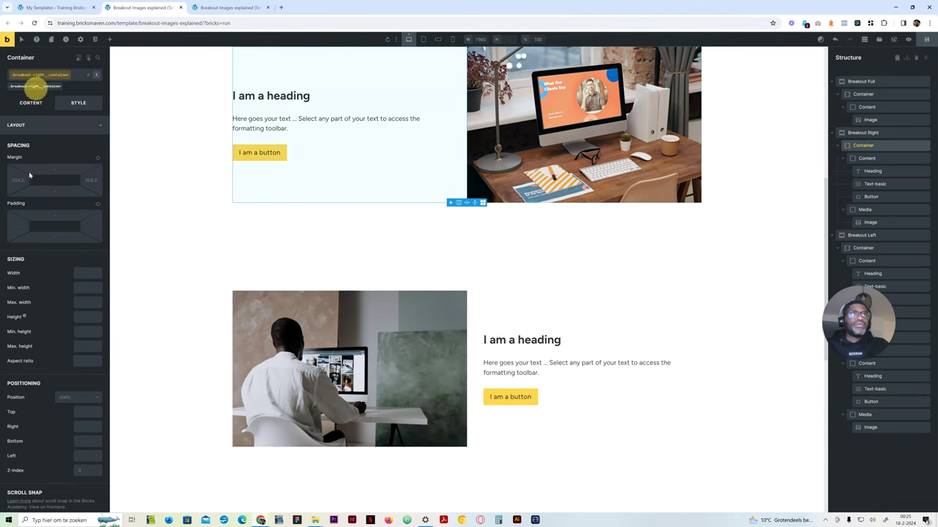
left_click(61, 128)
left_click(64, 129)
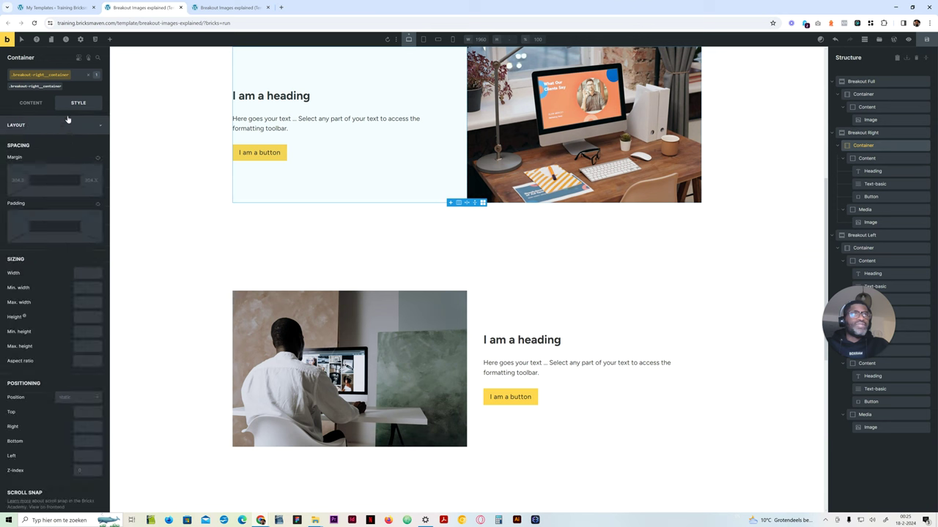
left_click(63, 128)
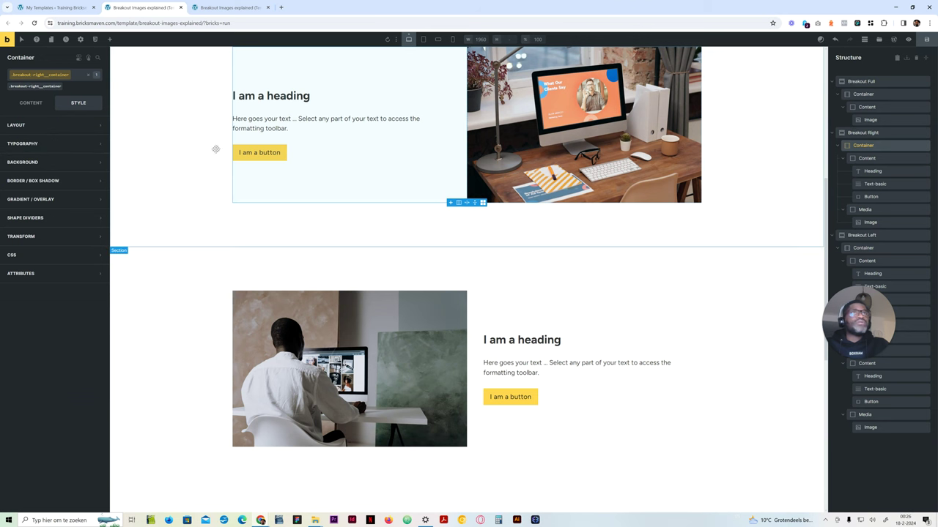
left_click(49, 180)
left_click(96, 198)
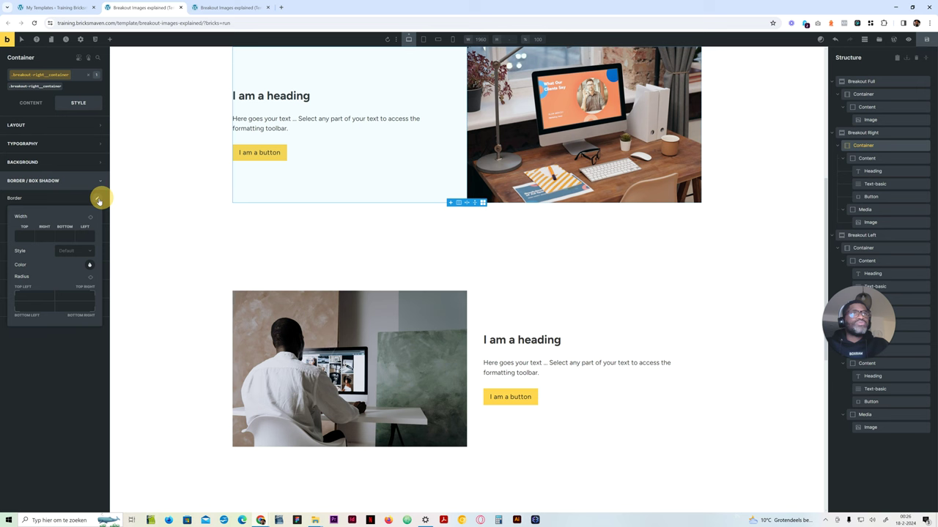
left_click(25, 236)
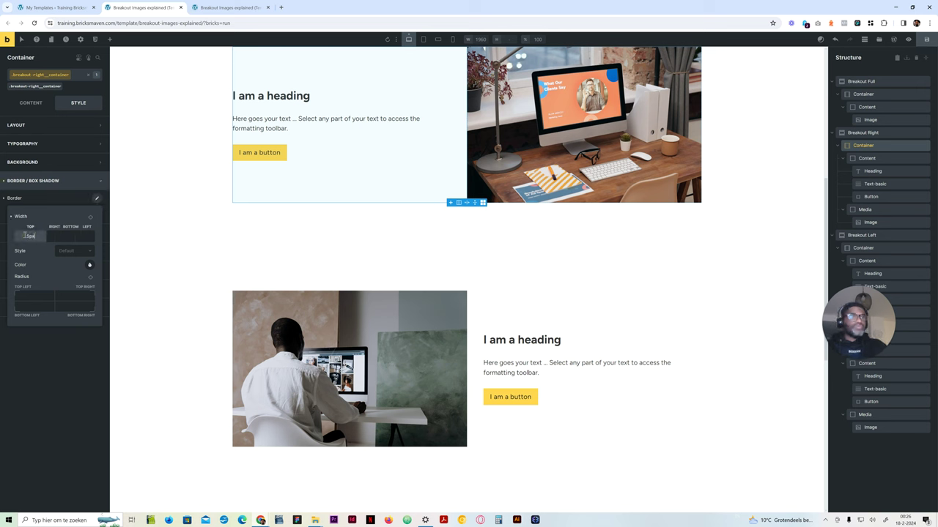
type("5px")
left_click(90, 217)
Set the Breakout Right container's border style to inset and its color to the green var(--success-hover).
left_click(73, 251)
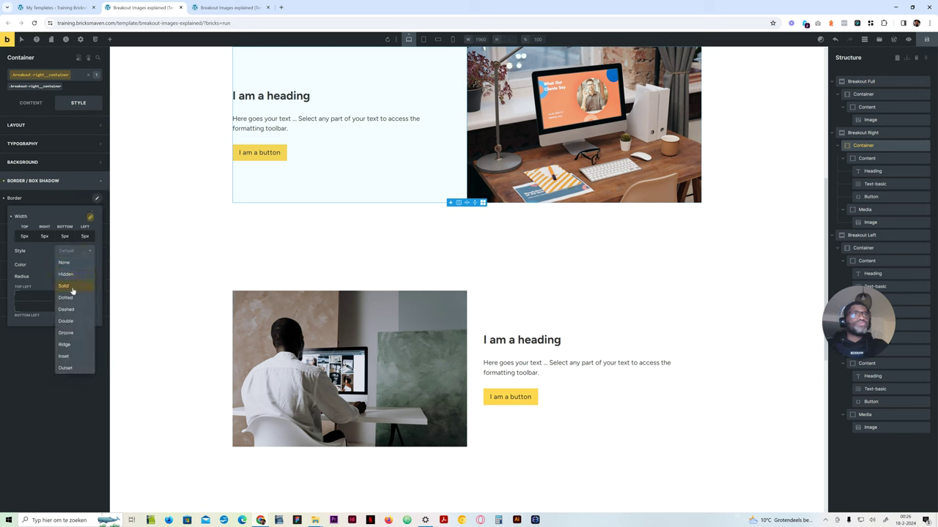
left_click(78, 356)
left_click(89, 264)
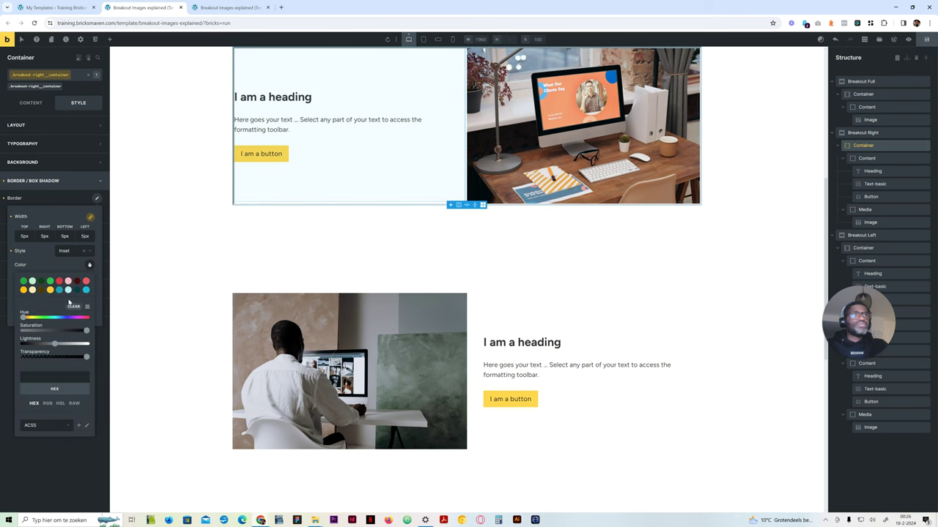
left_click(51, 282)
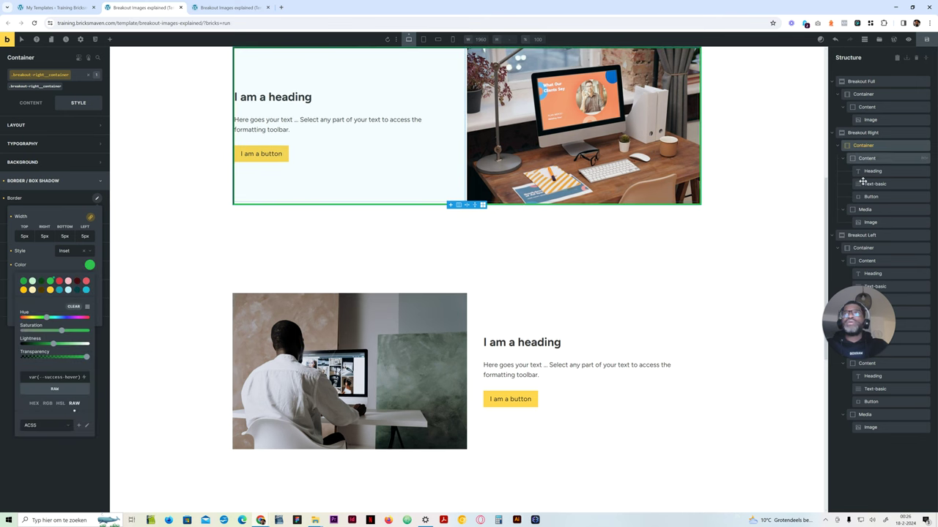
Give the Breakout Right image an inset border 10px wide on all four sides.
left_click(869, 221)
left_click(97, 198)
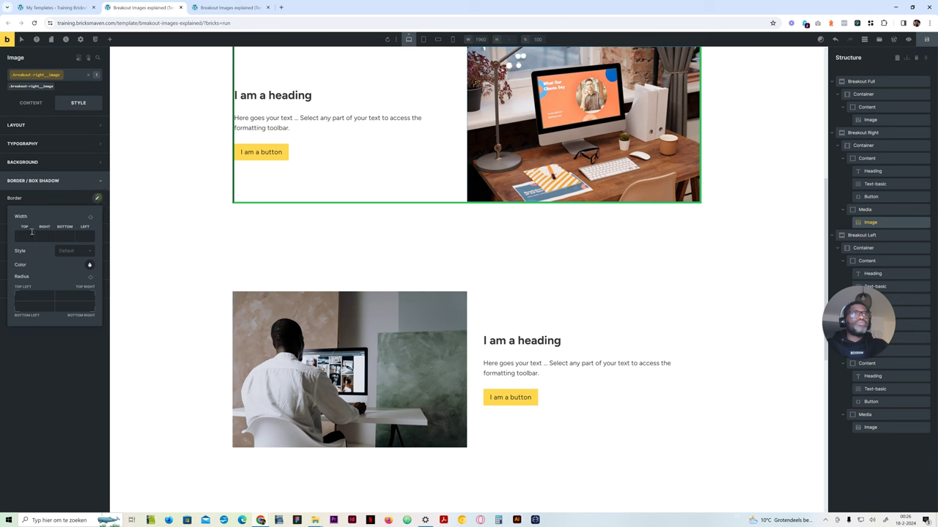
left_click(31, 236)
type("10px")
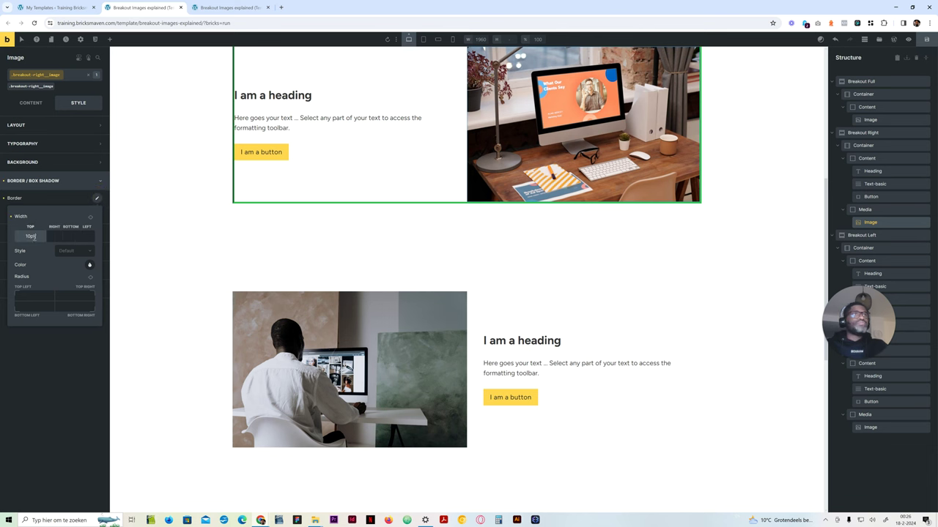
left_click(81, 253)
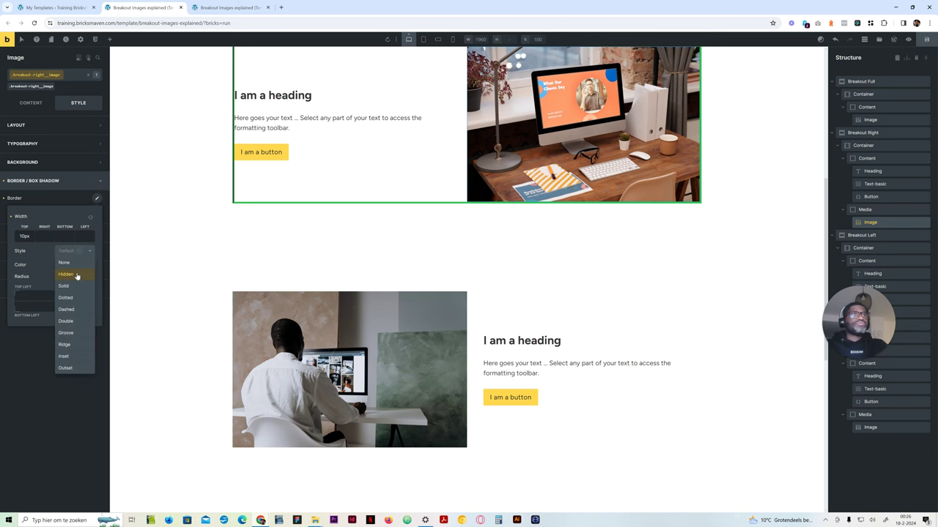
left_click(73, 357)
left_click(90, 217)
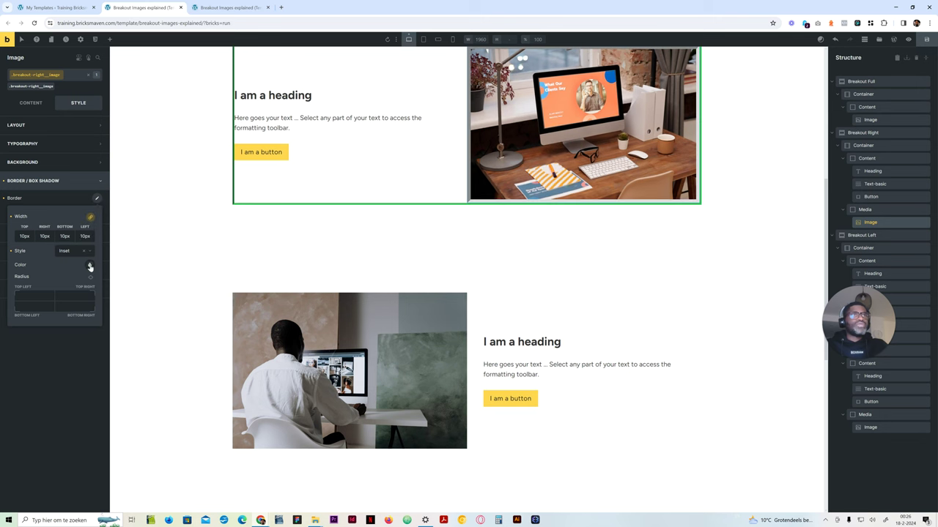
Set the border color of the Breakout Right image to the red var(--danger-hover).
left_click(90, 266)
left_click(86, 282)
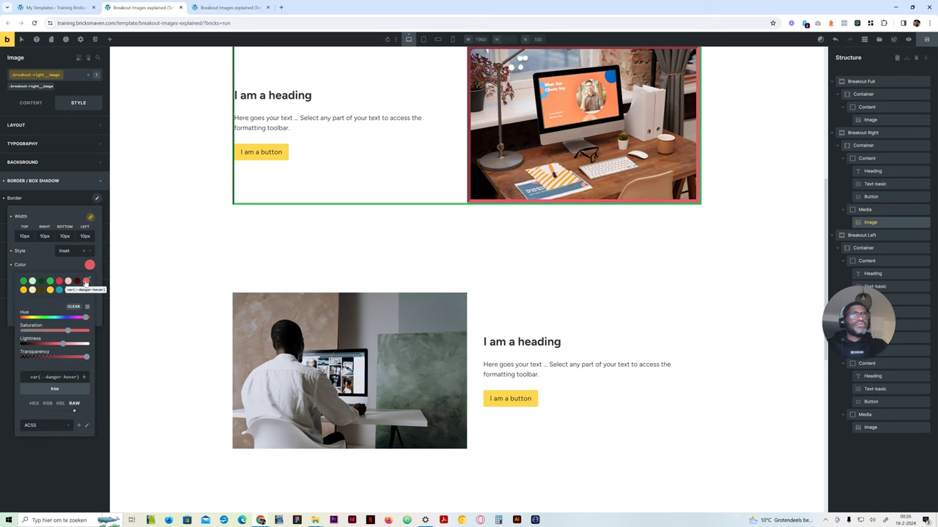
left_click(65, 268)
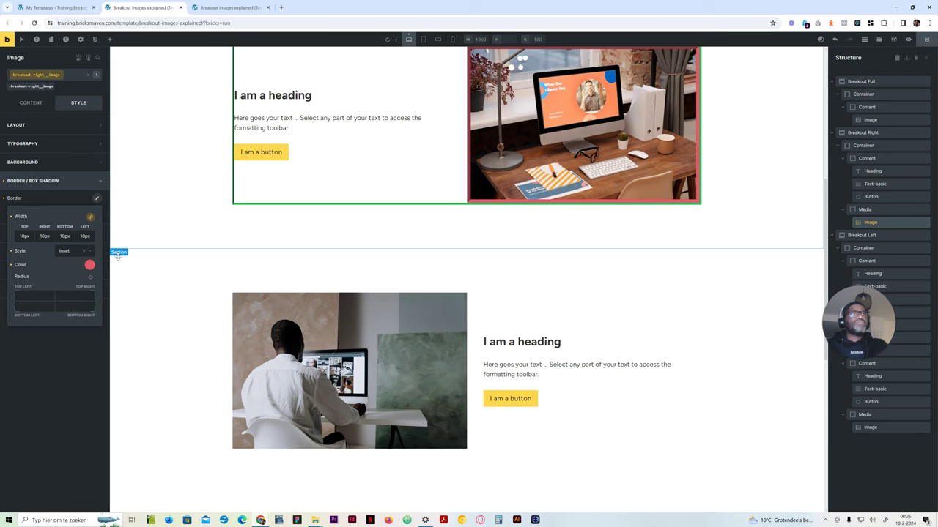
left_click(66, 180)
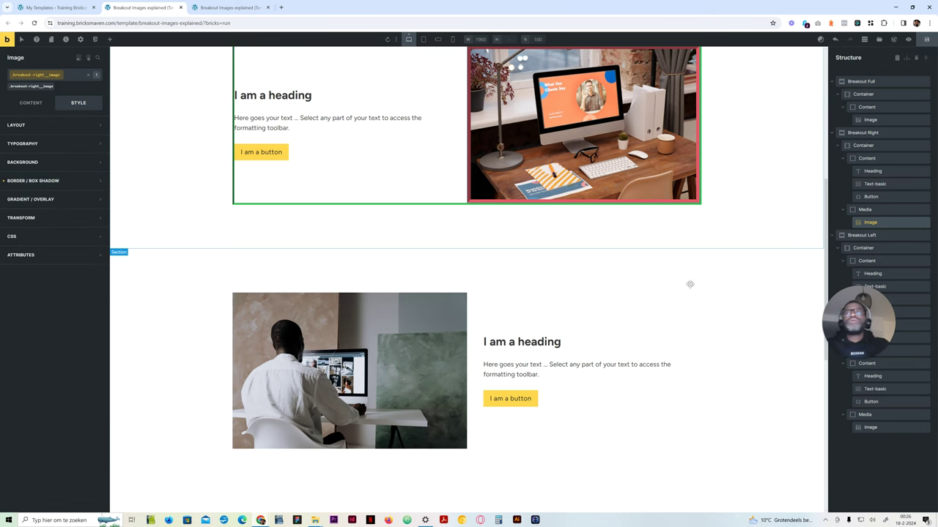
Set the height of the Breakout Right image to 64rem.
scroll(694, 193, "up", 3)
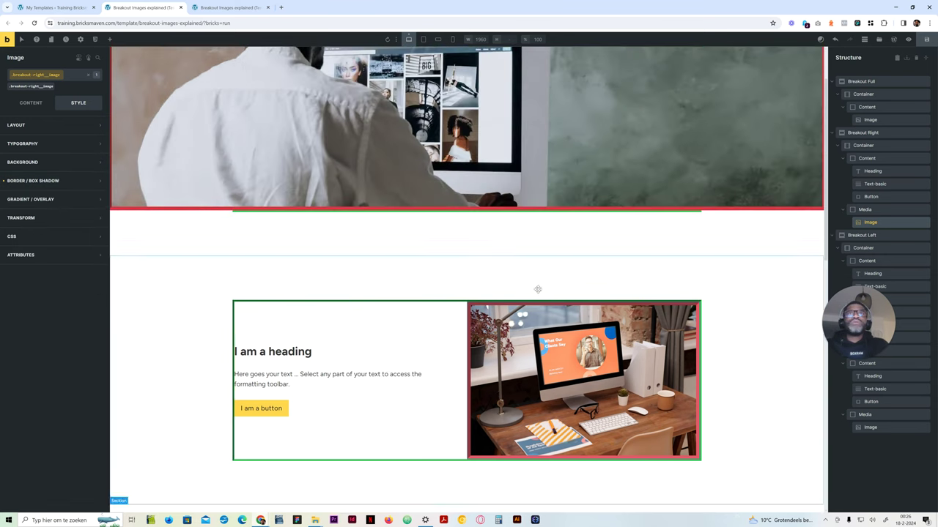
scroll(698, 240, "down", 1)
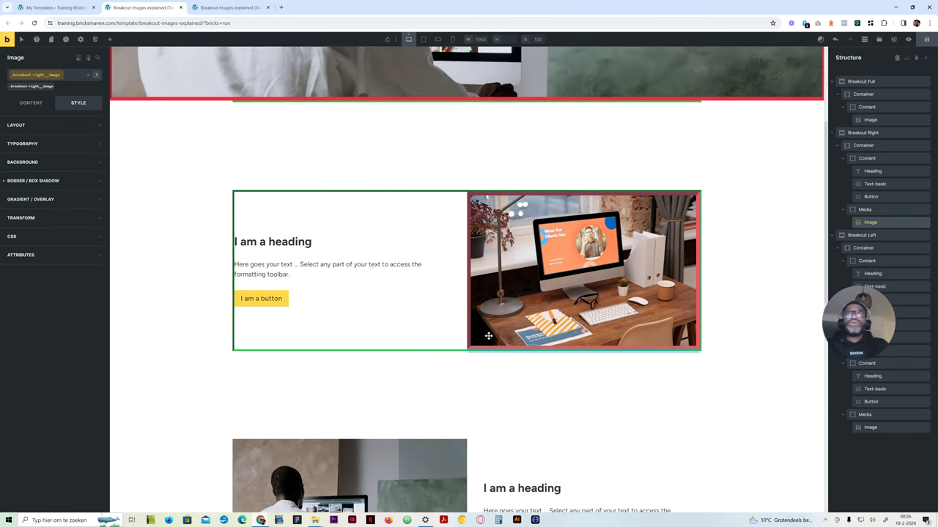
left_click(55, 125)
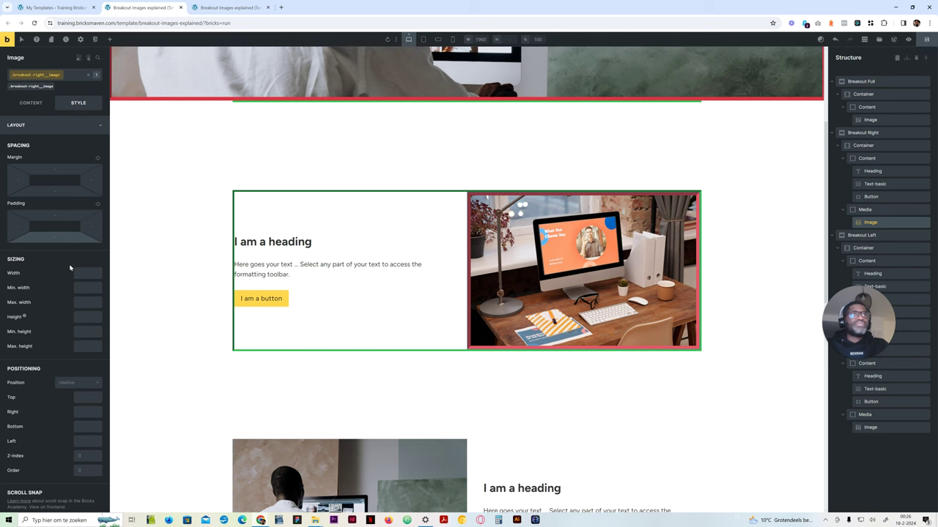
left_click(85, 319)
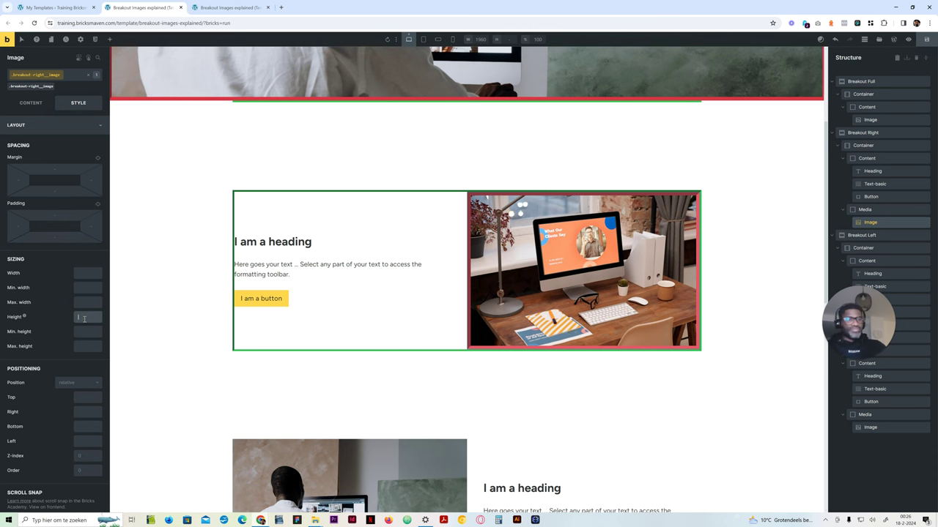
type("64rem")
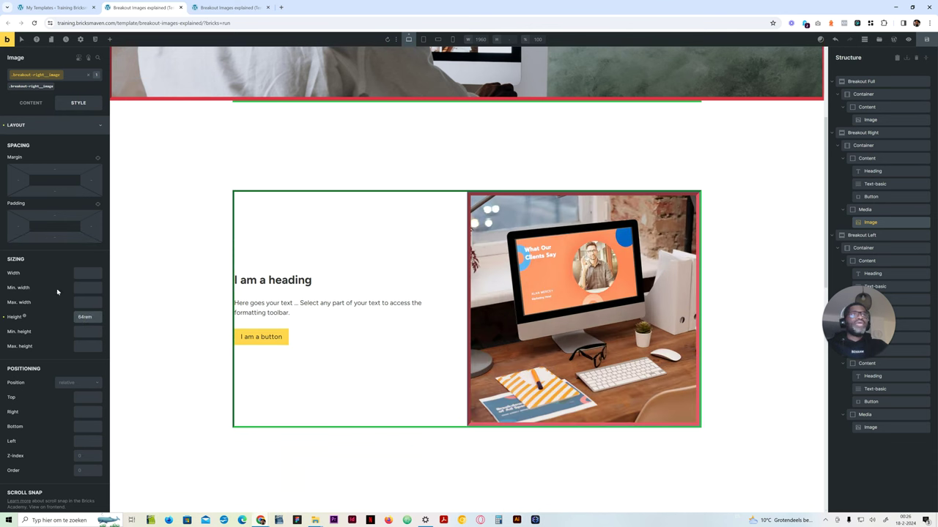
Set both the max. width and the width of the Breakout Right image to 50vw.
left_click(86, 300)
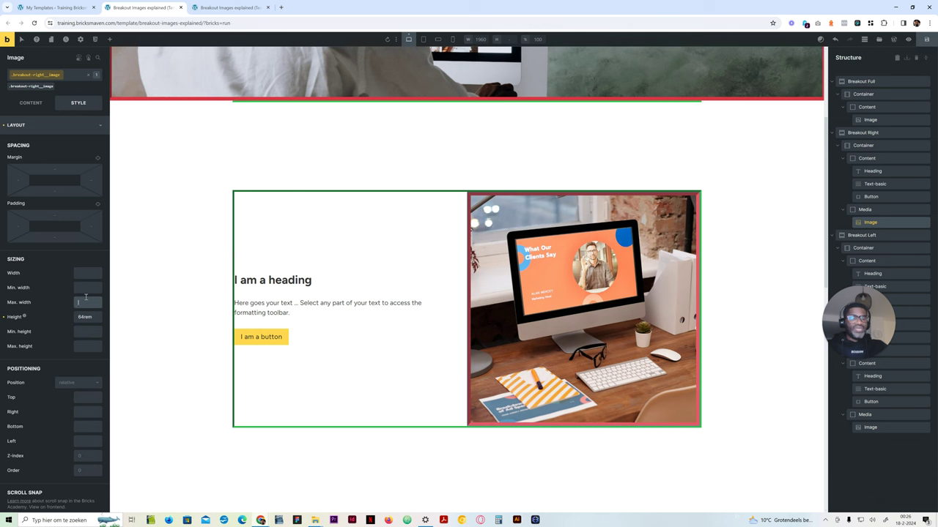
type("50vw")
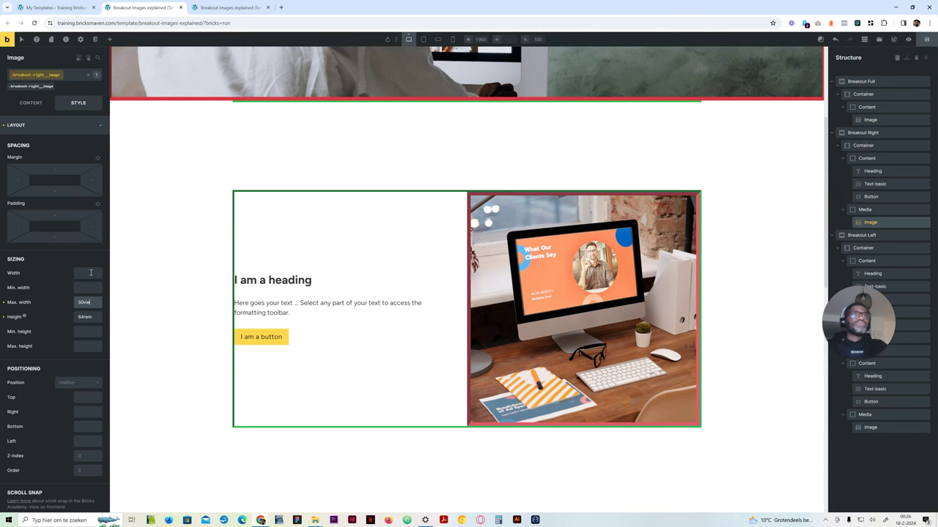
left_click(91, 273)
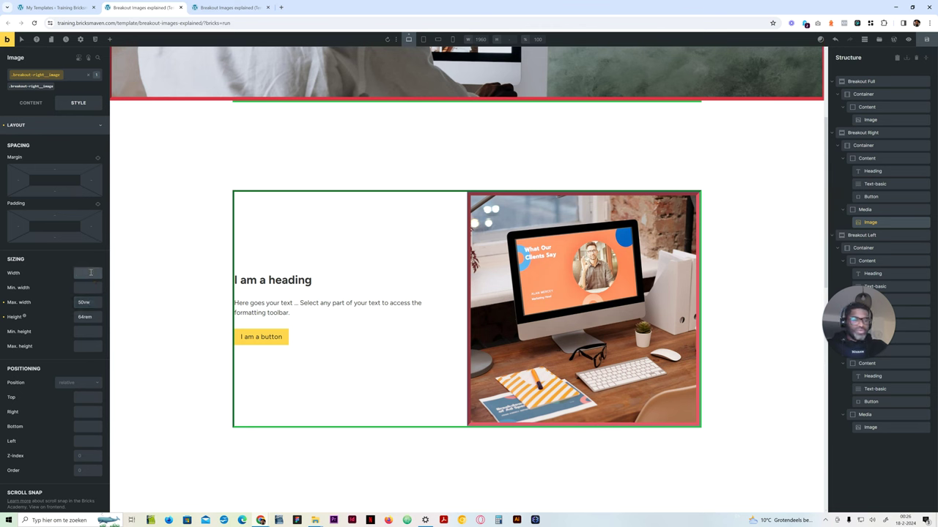
type("50vw")
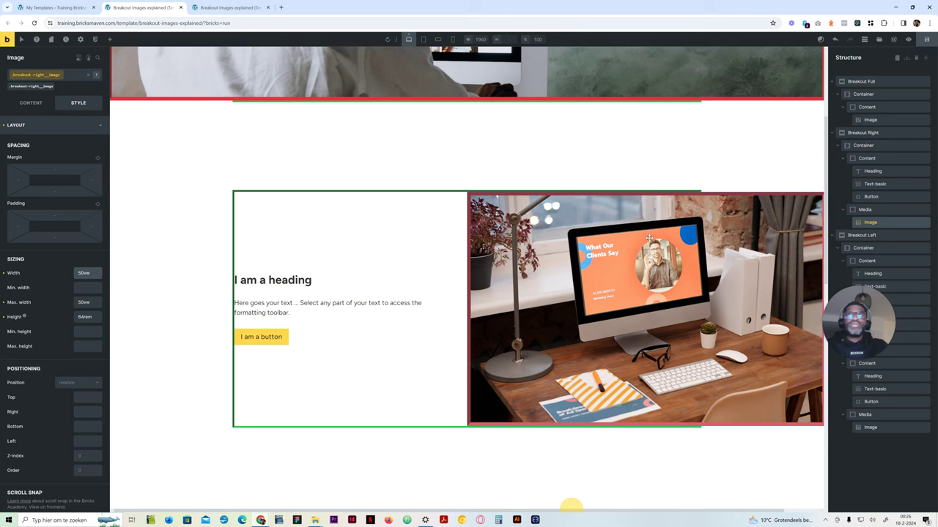
left_click(490, 157)
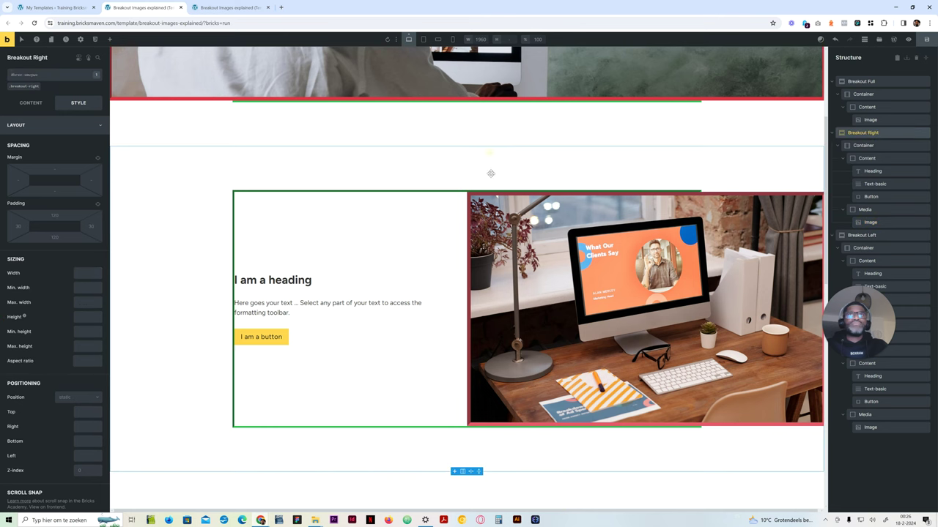
left_click(579, 342)
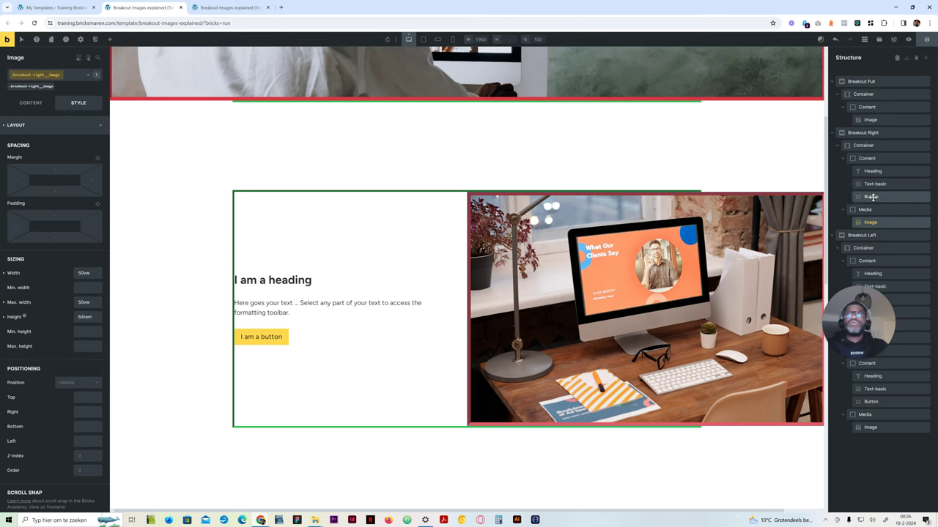
Save the template, check the Breakout Right image for horizontal overflow on the reloaded front-end page, and return to the builder.
left_click(926, 42)
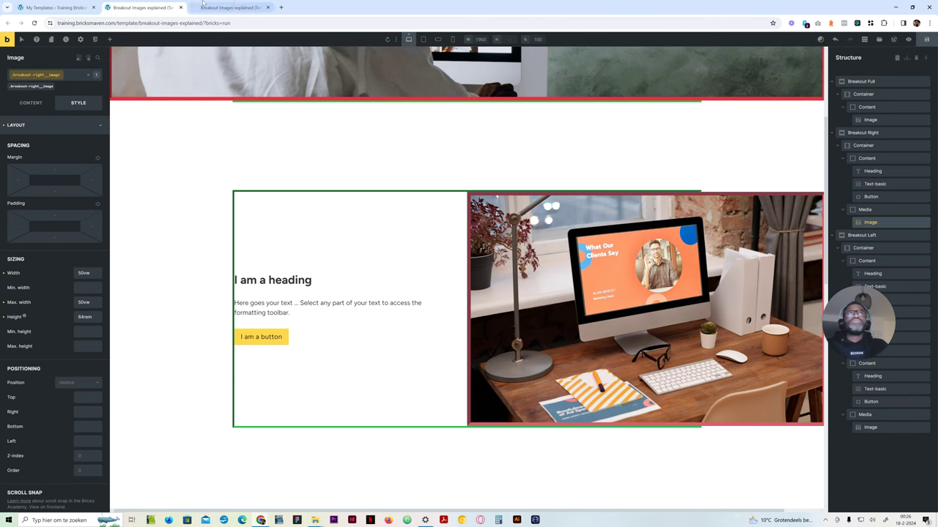
left_click(231, 7)
scroll(362, 354, "down", 2)
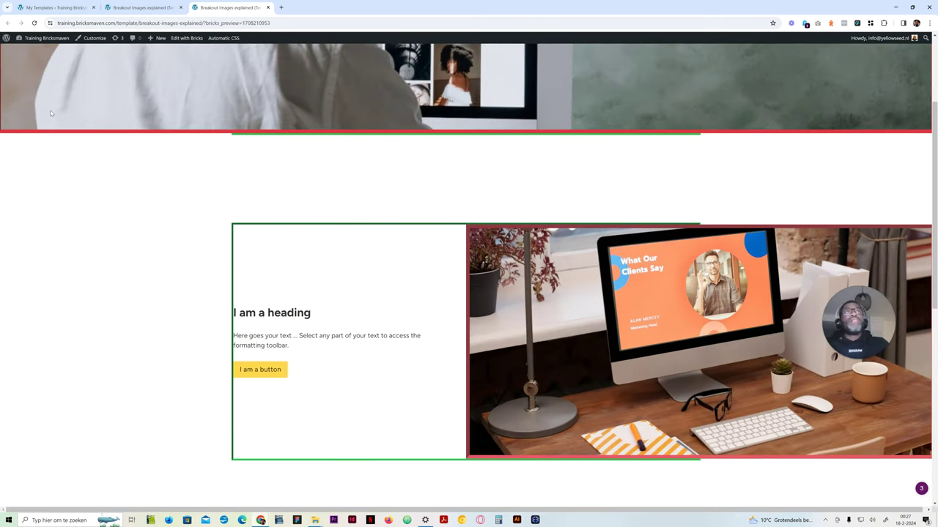
left_click(34, 23)
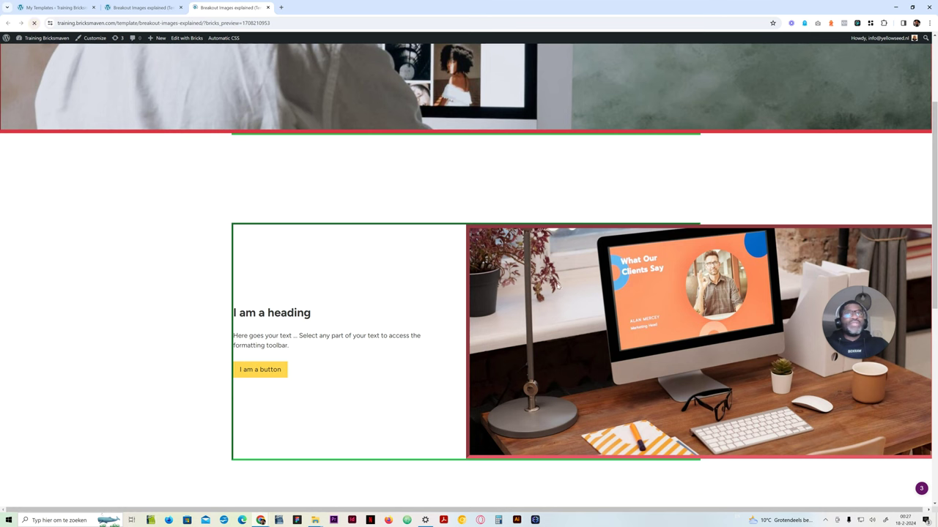
left_click_drag(878, 509, 875, 509)
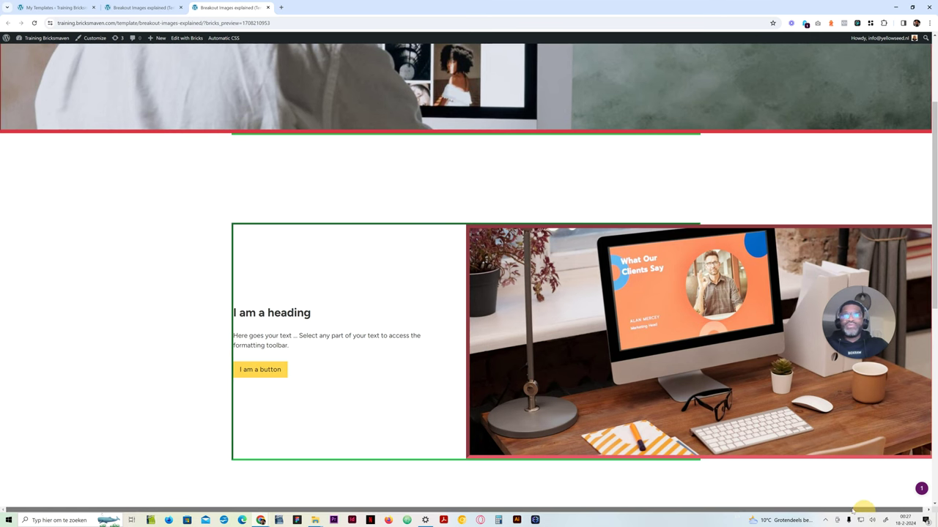
left_click(169, 4)
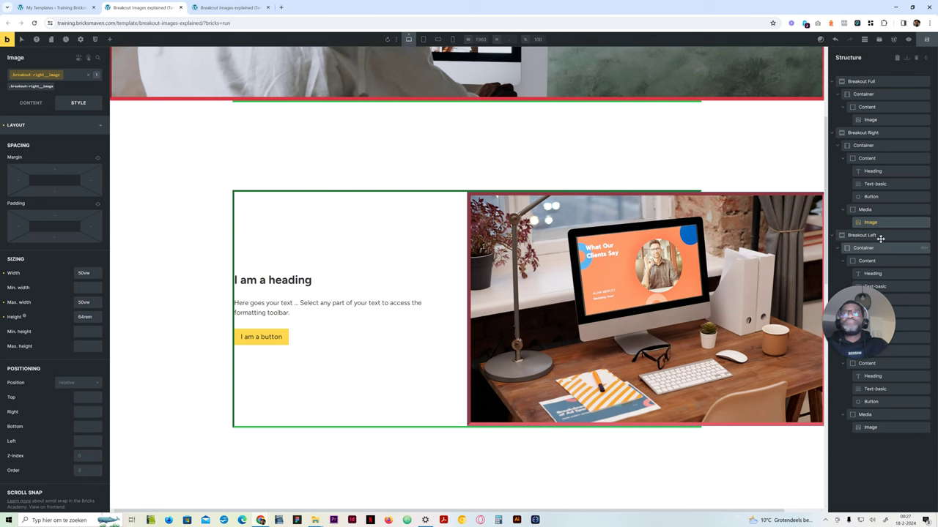
Set the overflow of the Breakout Right section to hidden.
left_click(864, 132)
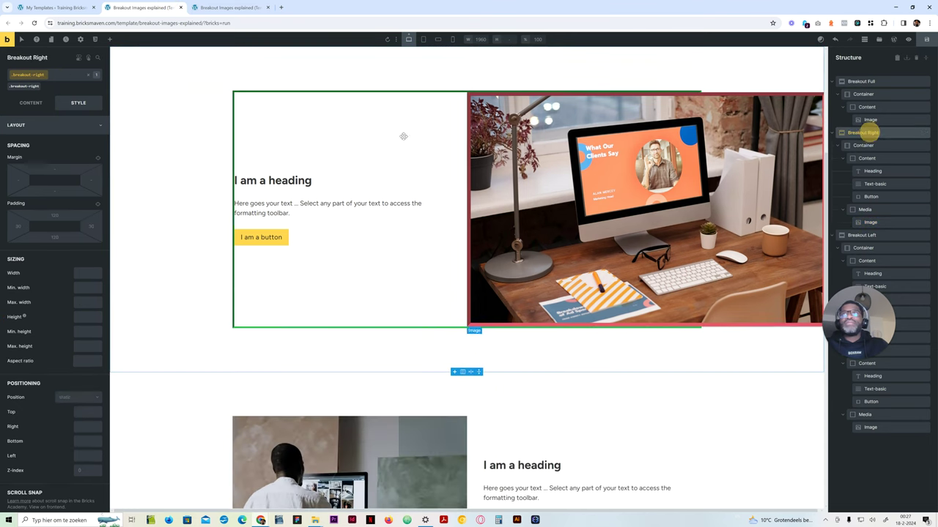
left_click(38, 126)
scroll(69, 330, "down", 1)
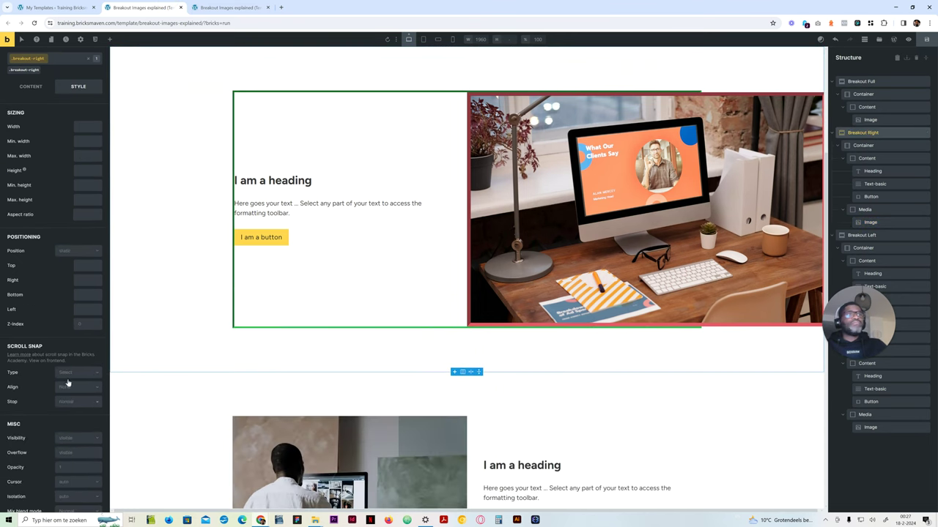
scroll(80, 425, "down", 3)
left_click(69, 342)
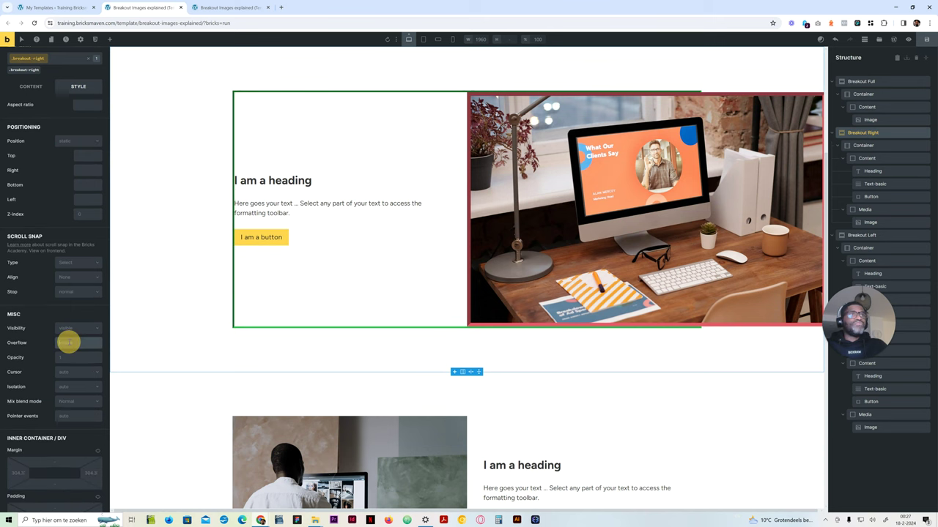
type("hidden")
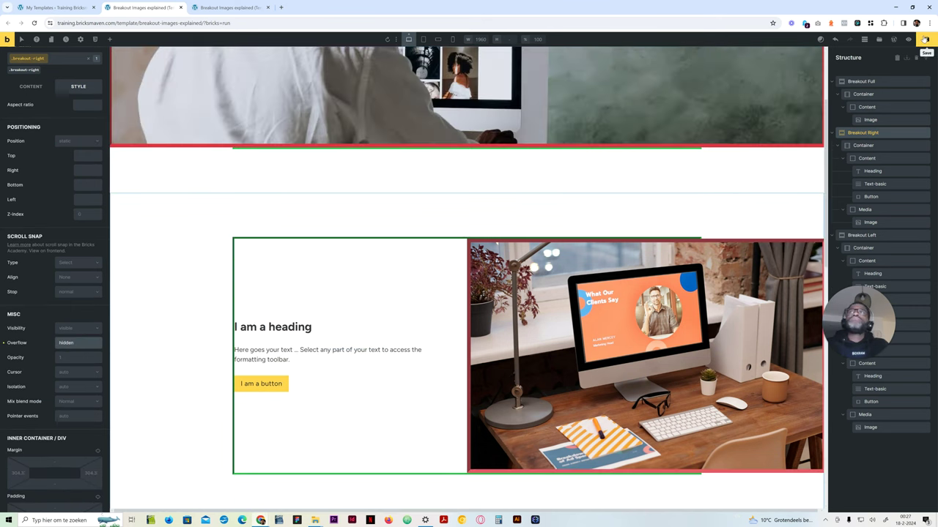
Save the template, check the Breakout Right section on the front-end page again, and return to the builder.
left_click(924, 40)
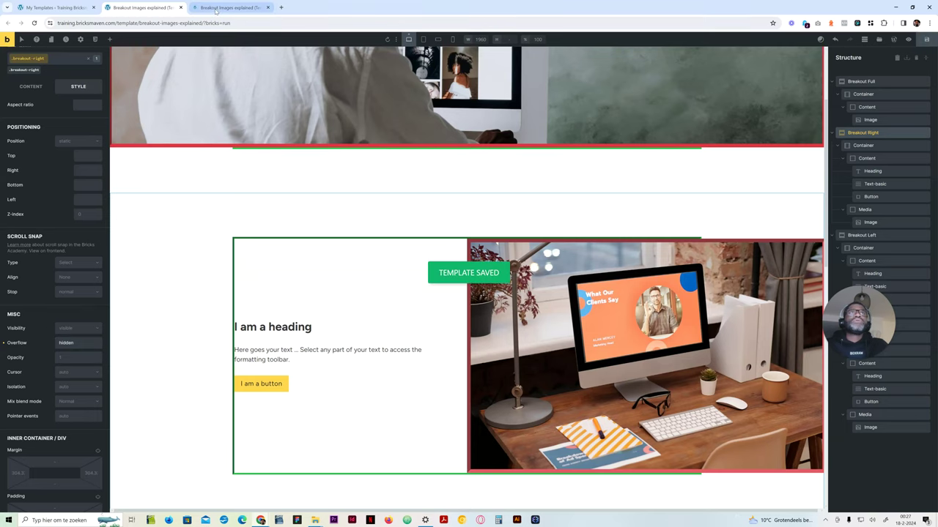
key("ctrl+Tab")
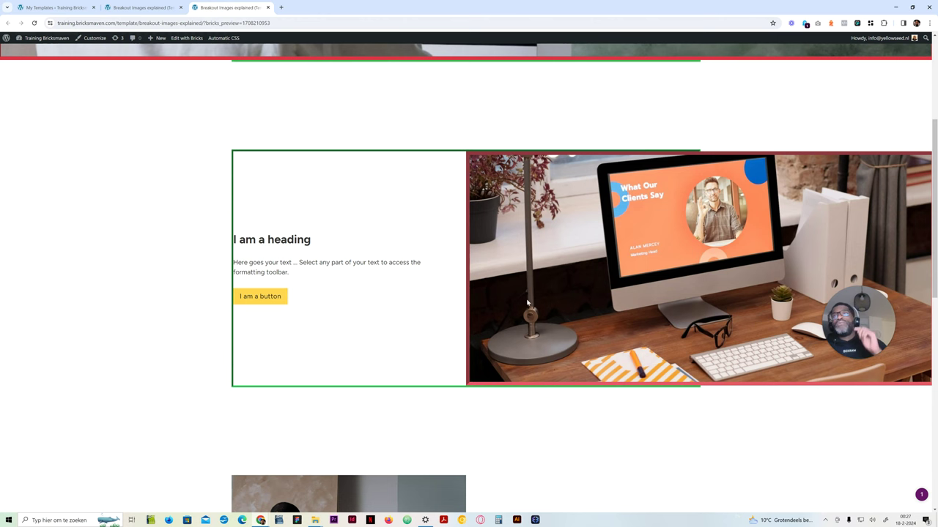
scroll(526, 302, "down", 3)
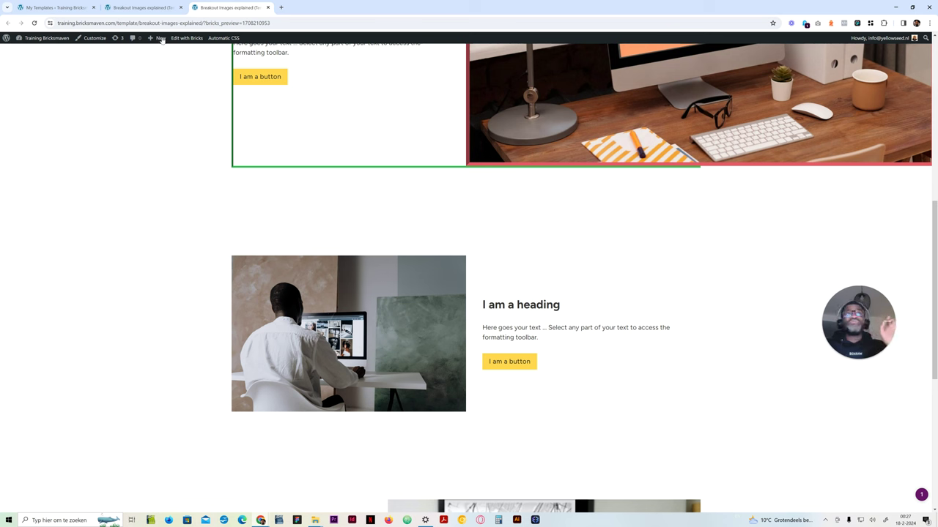
left_click(150, 9)
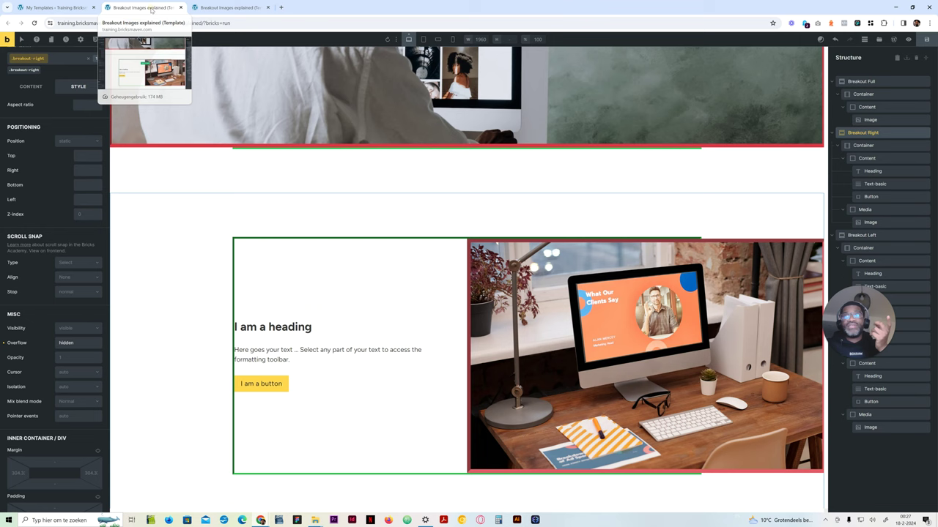
Give the container class of the Breakout Left section a 5px border on all four sides.
scroll(437, 246, "down", 2)
scroll(438, 246, "down", 2)
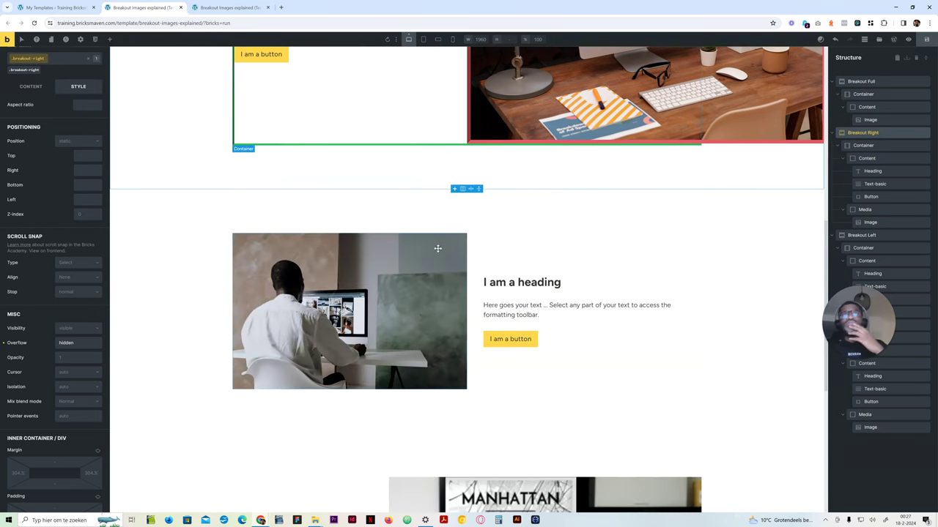
left_click(498, 249)
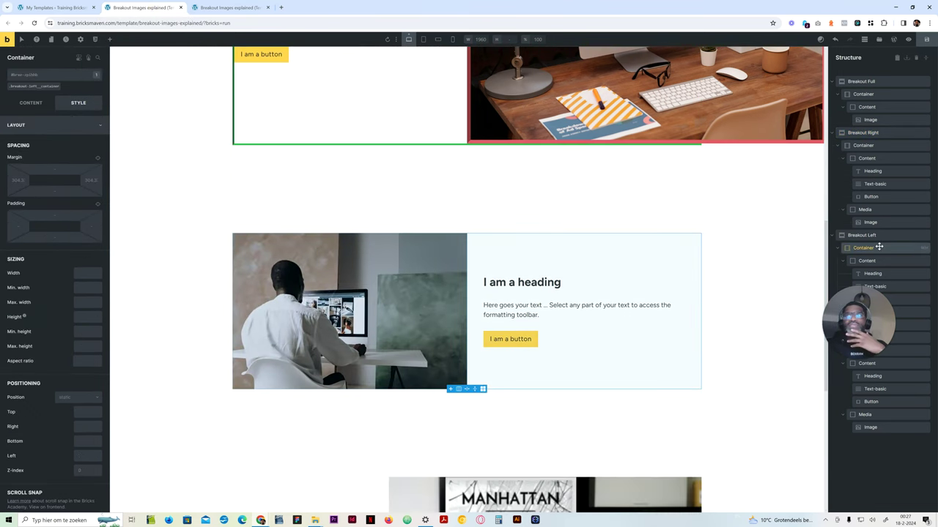
left_click(34, 86)
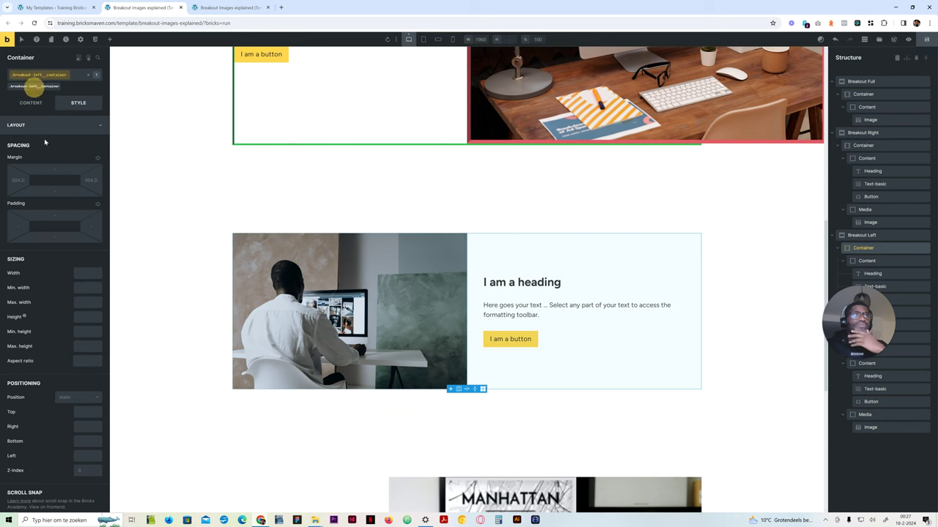
left_click(46, 125)
left_click(55, 182)
left_click(95, 198)
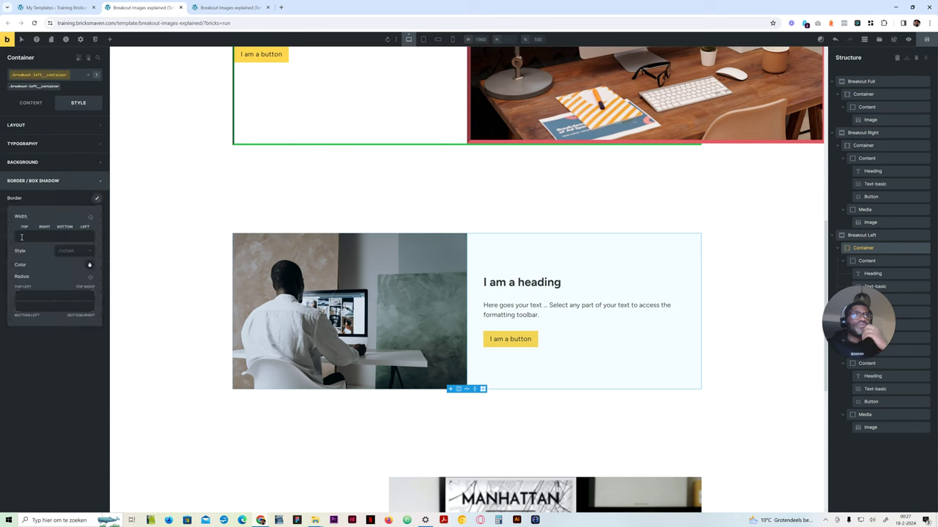
left_click(22, 237)
type("5")
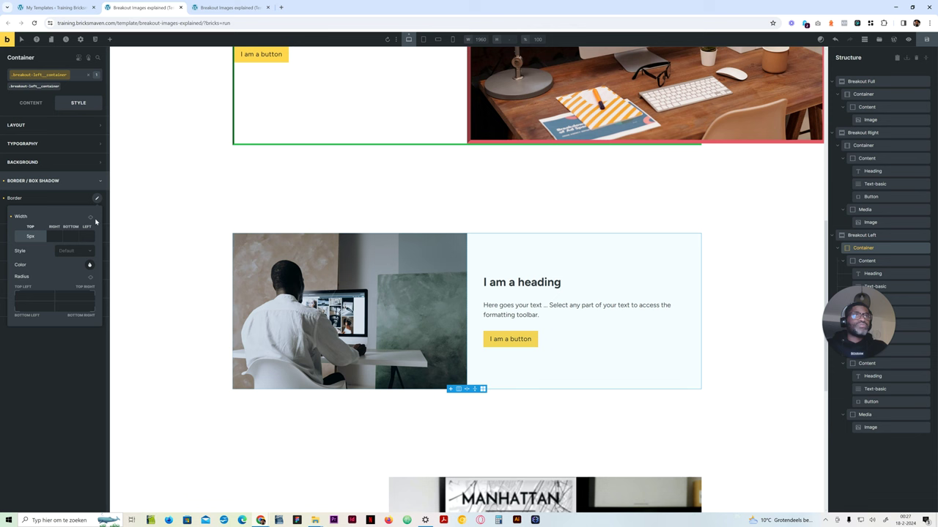
left_click(90, 217)
Set the border style of the Breakout Left container to inset and its color to green.
left_click(74, 252)
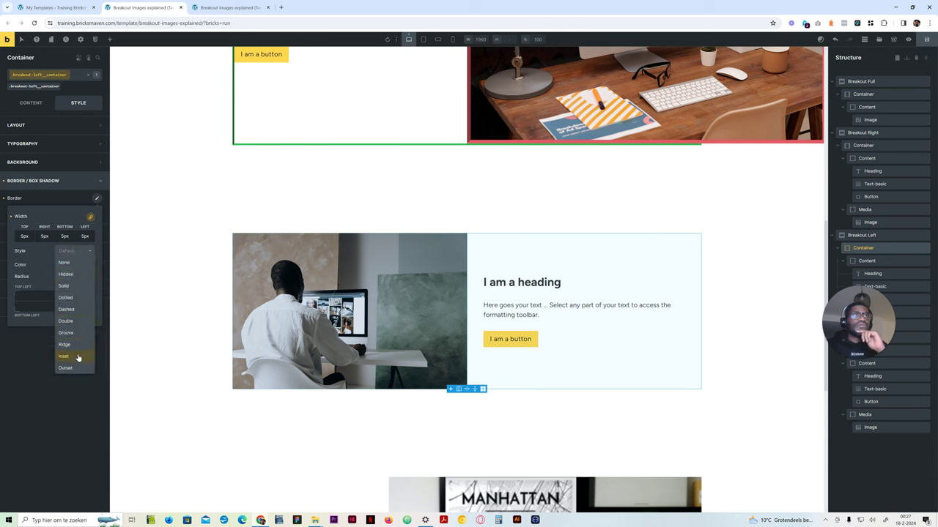
left_click(63, 356)
left_click(88, 265)
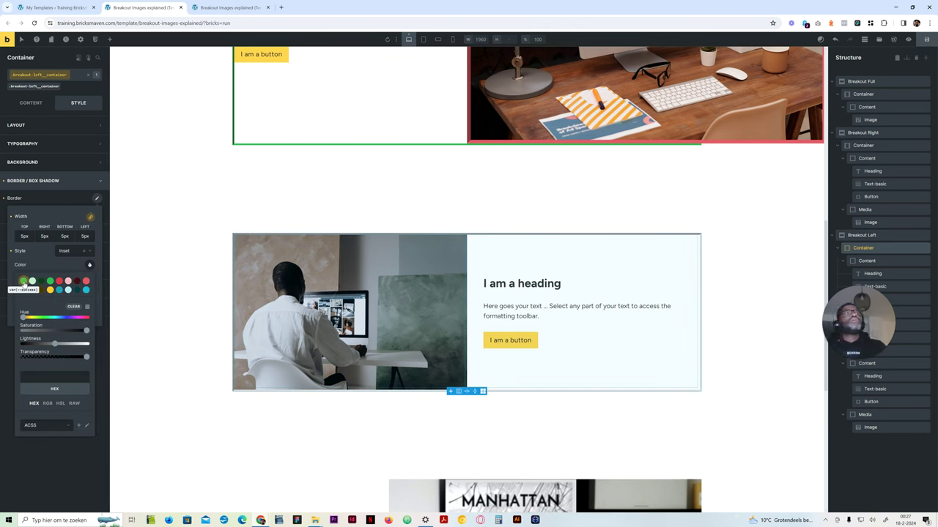
left_click(24, 282)
left_click(48, 181)
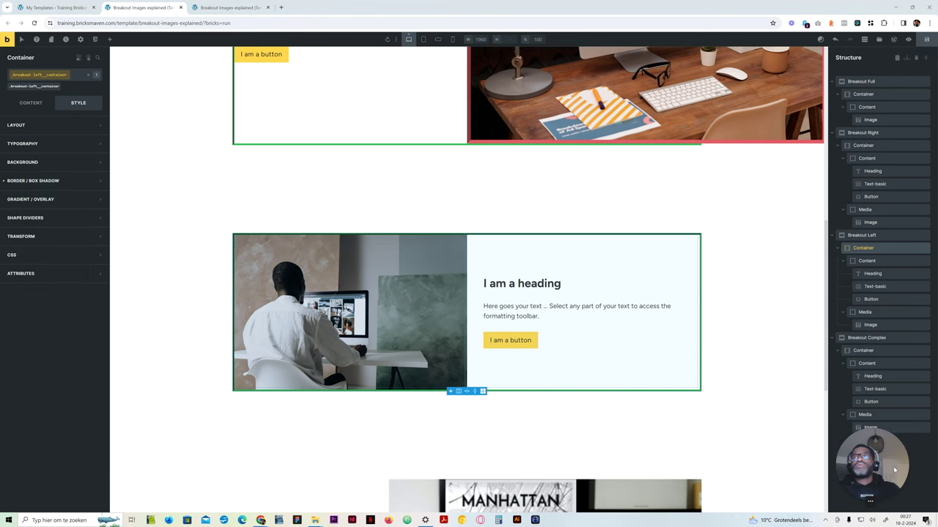
Add an inset border to the Breakout Left image, 1px wide on all four sides.
left_click(872, 324)
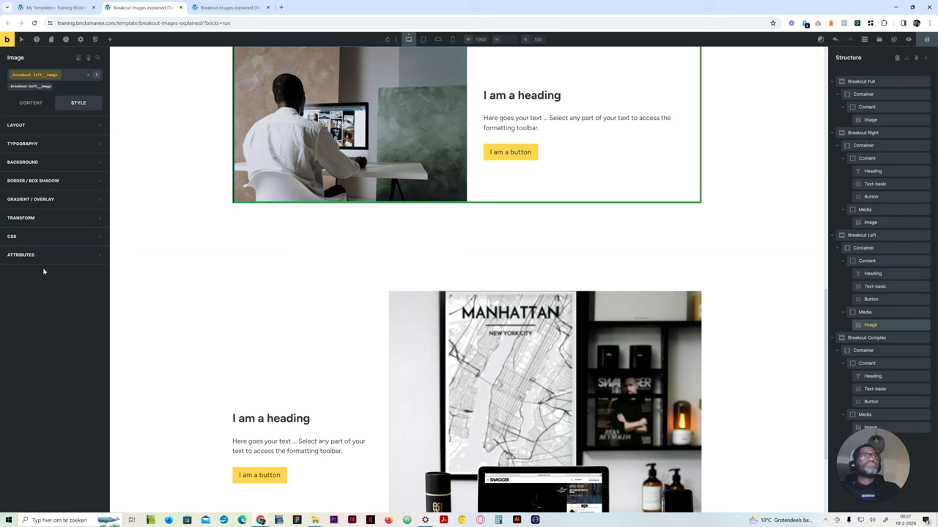
scroll(122, 265, "up", 2)
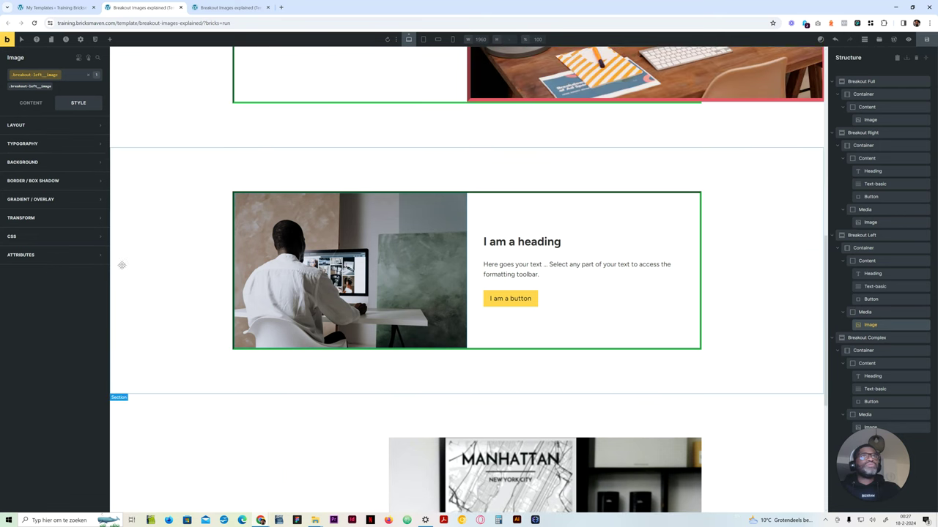
left_click(56, 181)
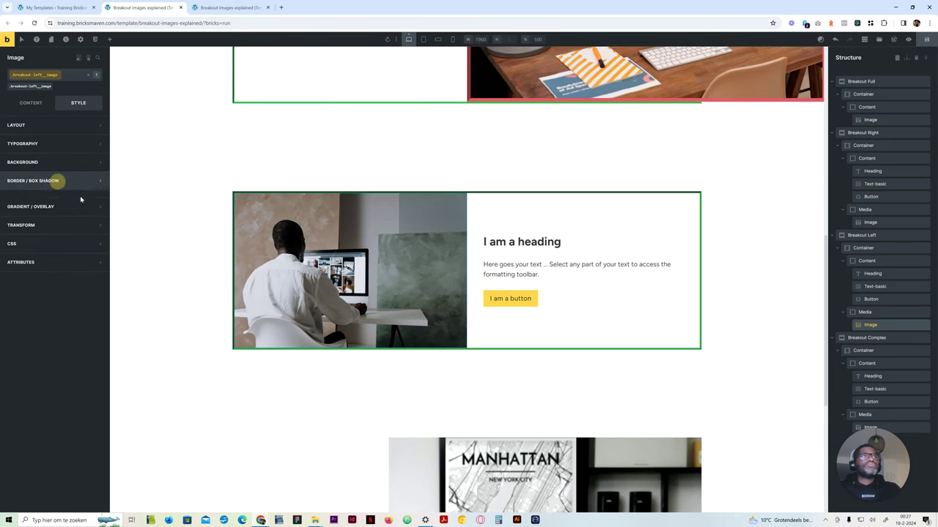
left_click(97, 198)
left_click(23, 238)
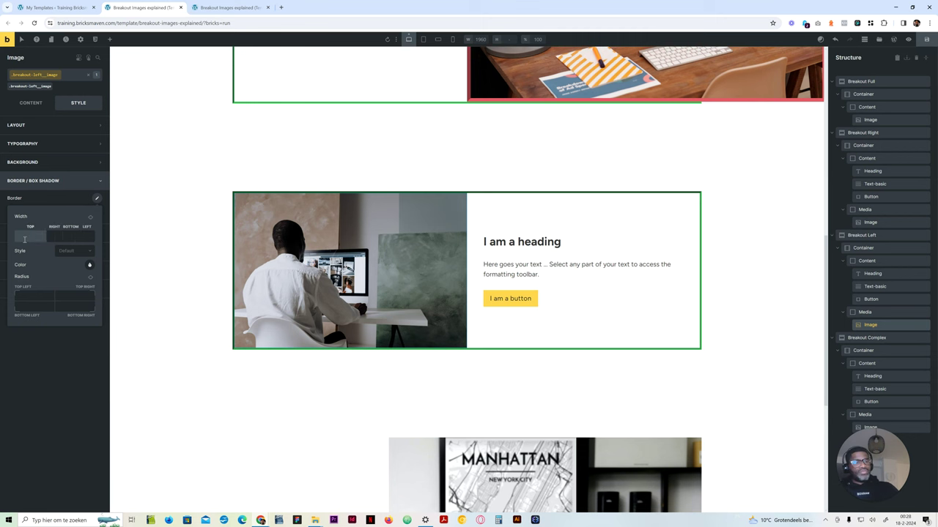
type("1px")
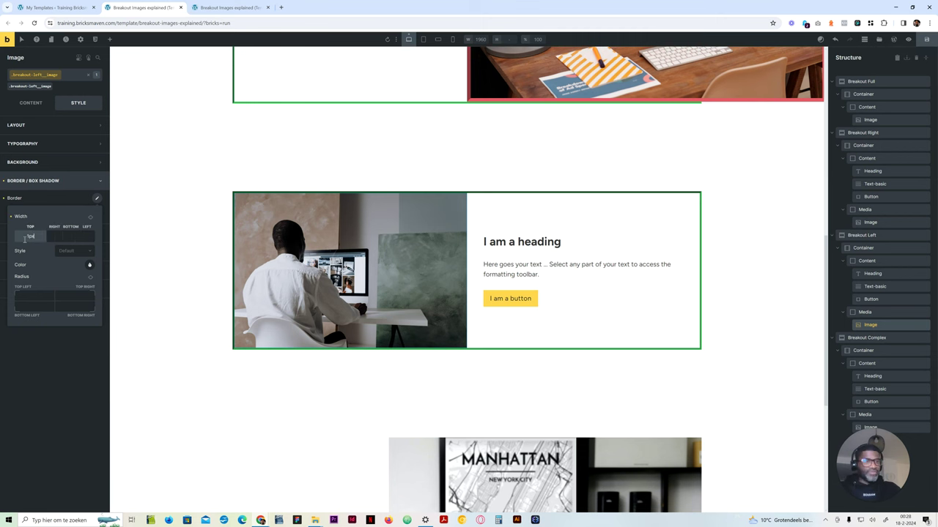
left_click(70, 251)
left_click(76, 356)
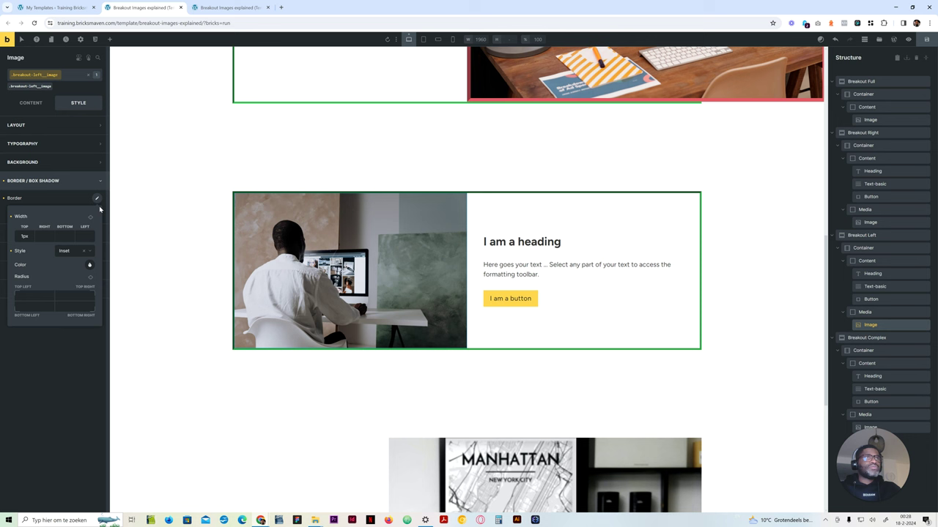
left_click(90, 217)
Color the border of the Breakout Left image red and widen it to 10px on all sides.
left_click(89, 266)
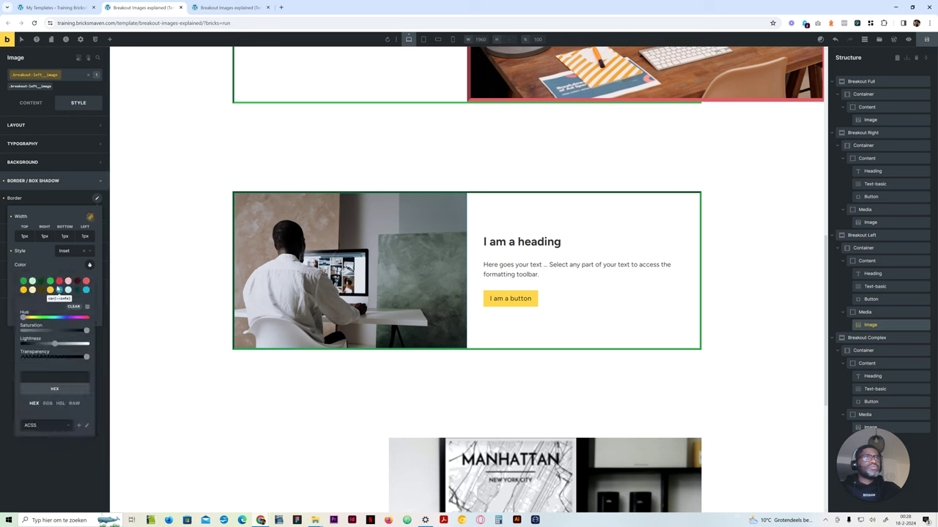
left_click(60, 278)
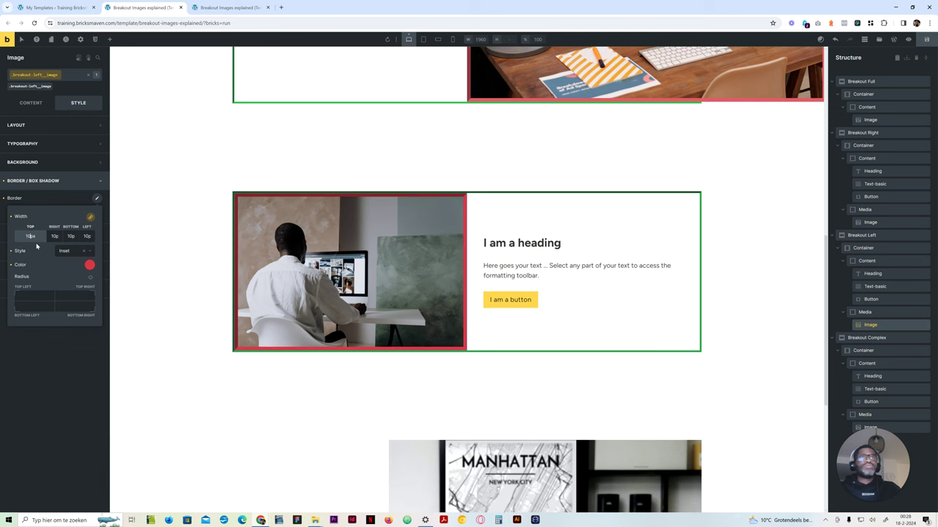
left_click(44, 198)
left_click(44, 181)
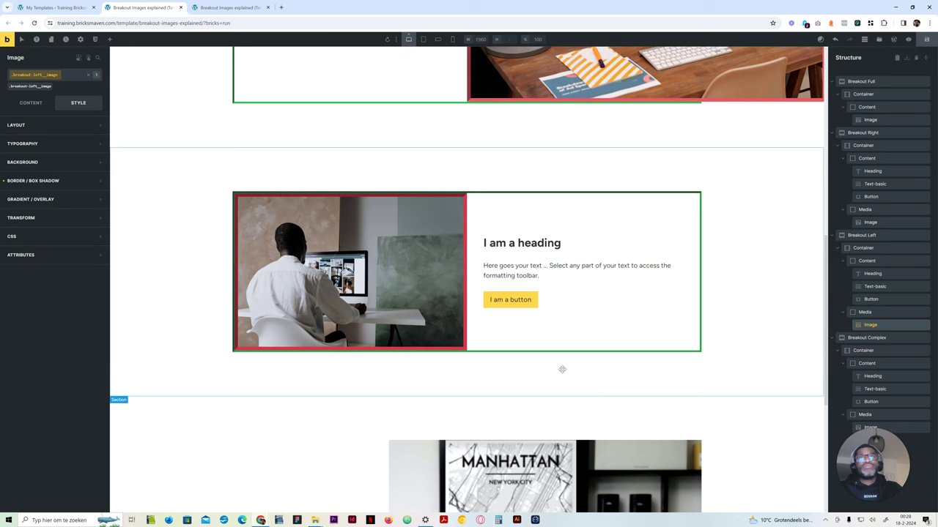
Size the Breakout Left image with a height of 64rem and both max. width and width of 50vw.
left_click(47, 124)
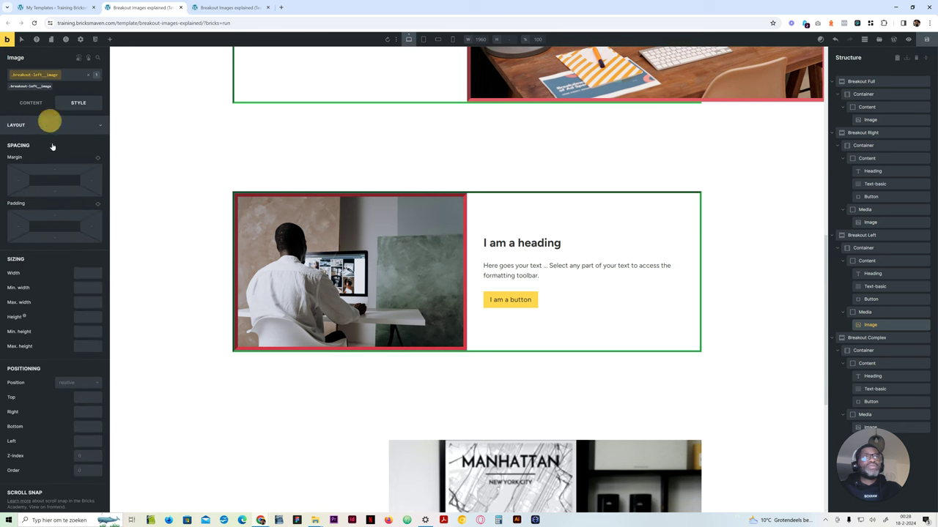
left_click(85, 318)
type("64rem")
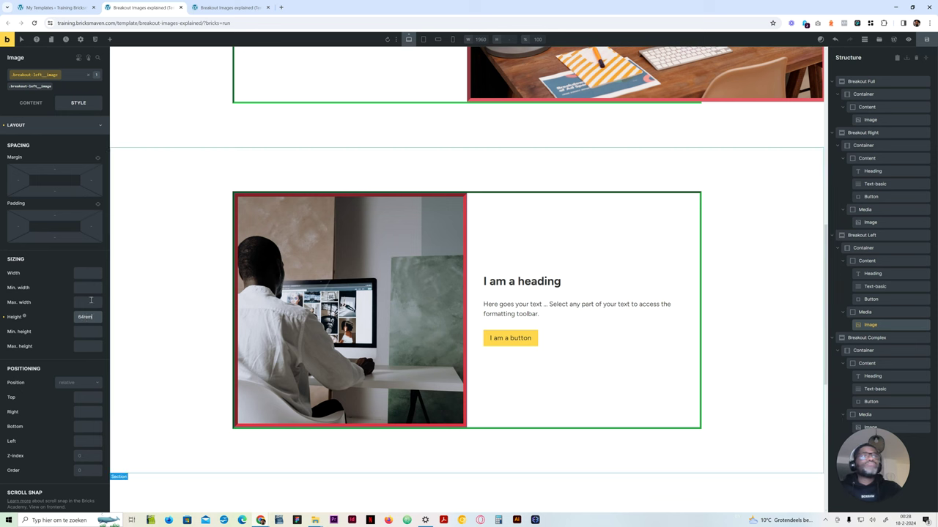
left_click(82, 301)
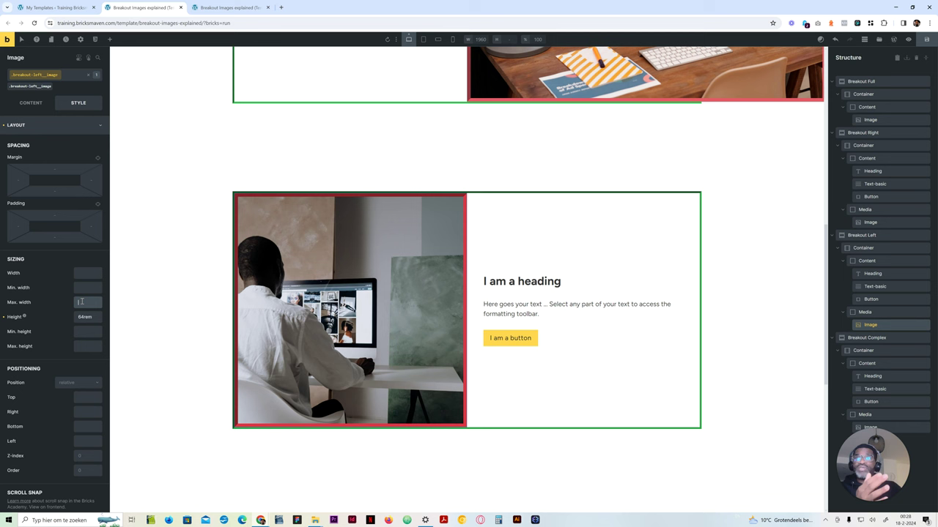
type("50vw")
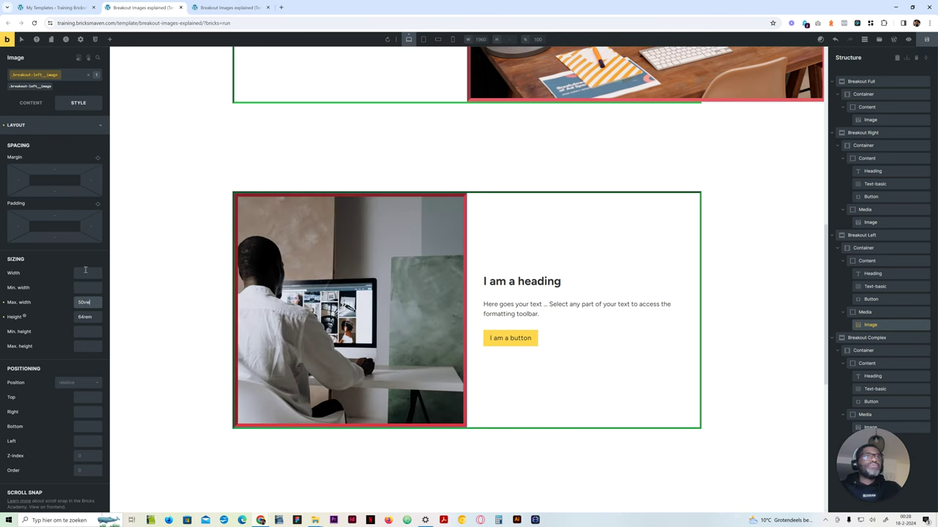
left_click(80, 275)
type("50vw")
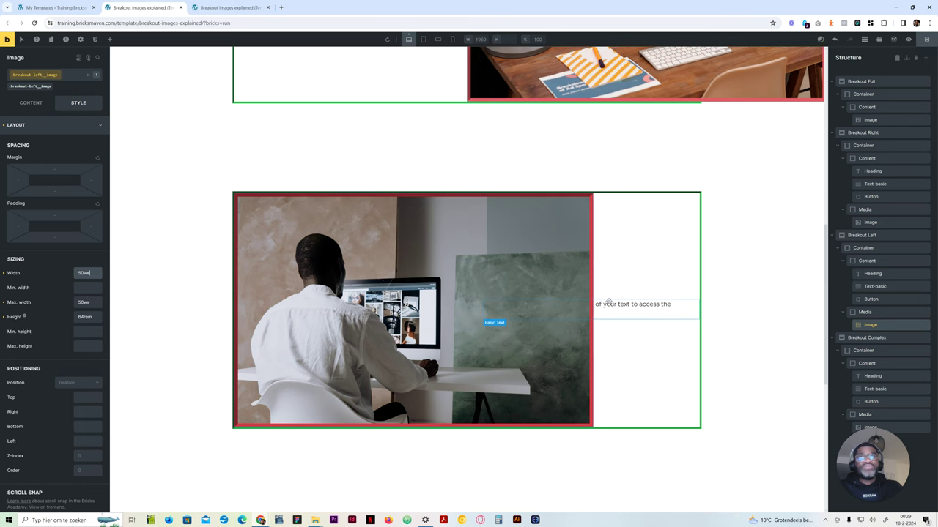
scroll(571, 206, "up", 2)
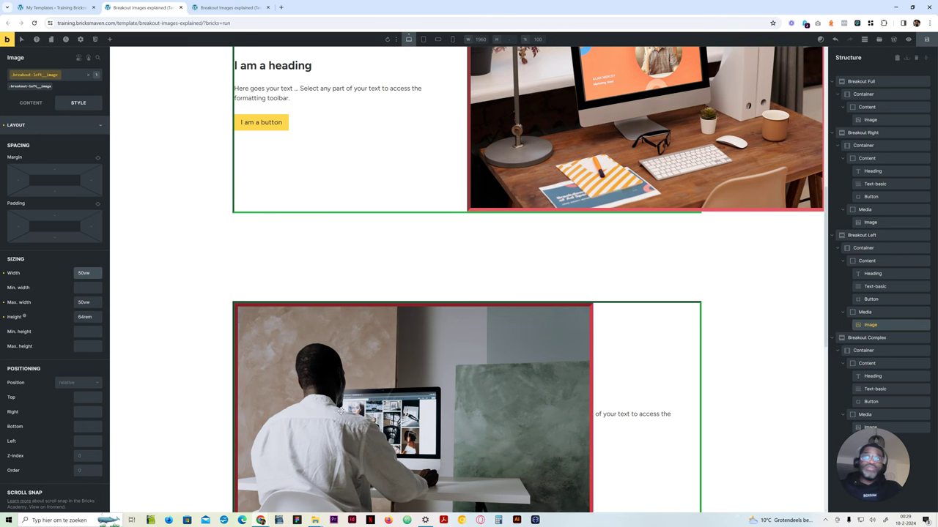
scroll(340, 411, "down", 3)
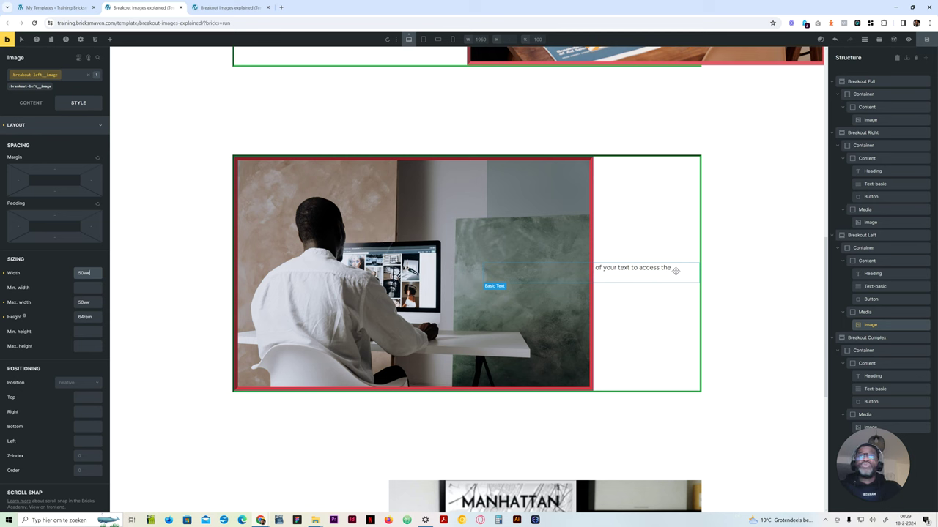
Clear the height value of the Breakout Left image.
left_click(88, 317)
left_click_drag(88, 317, 69, 315)
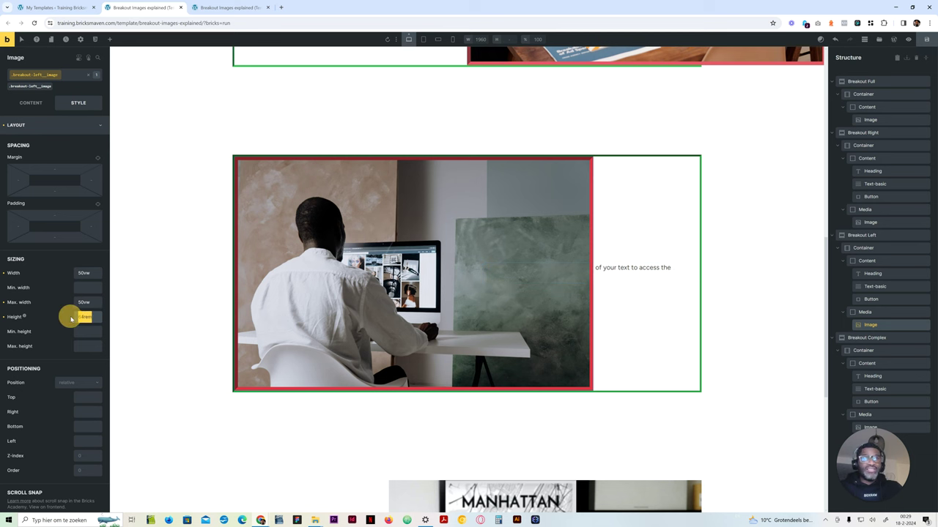
left_click(866, 313)
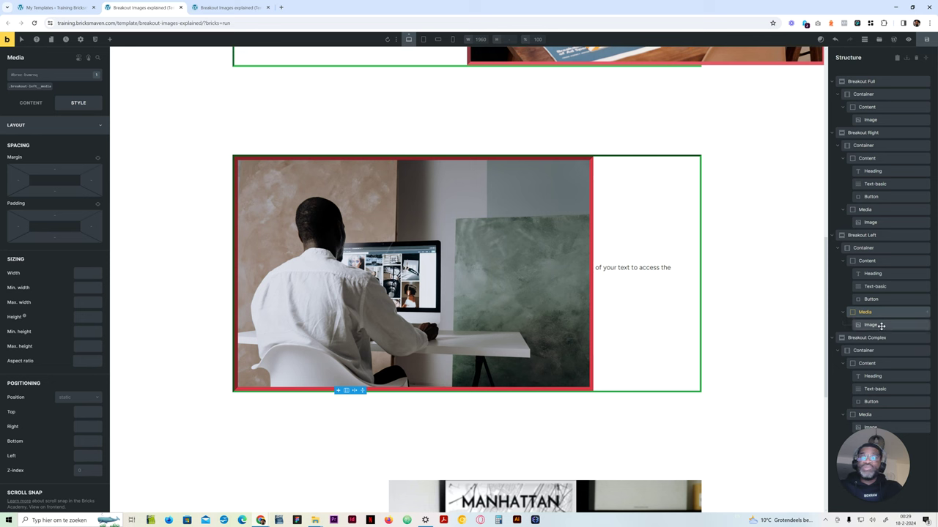
mouse_move(882, 325)
left_mouse_down()
mouse_move(577, 347)
mouse_move(547, 274)
mouse_move(902, 360)
mouse_move(873, 313)
mouse_move(88, 343)
left_mouse_up()
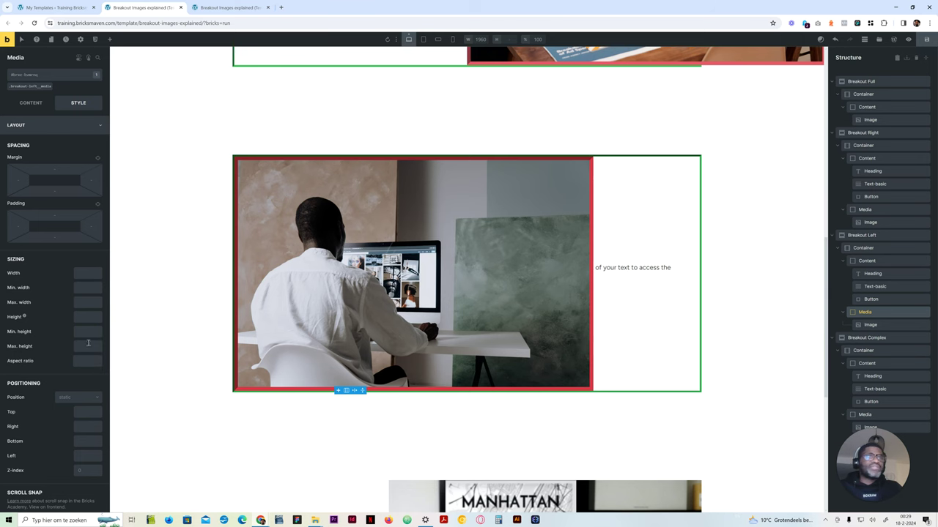
left_click(873, 324)
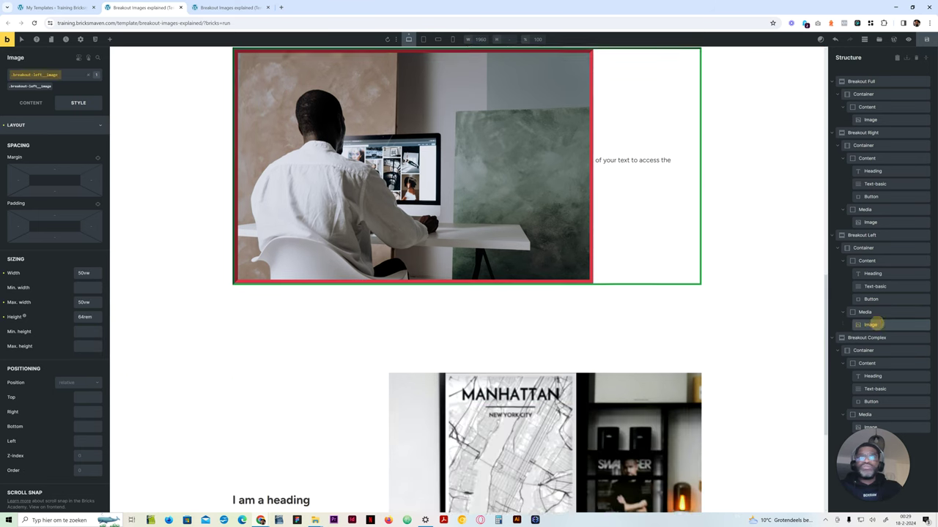
double_click(96, 315)
key("BackSpace")
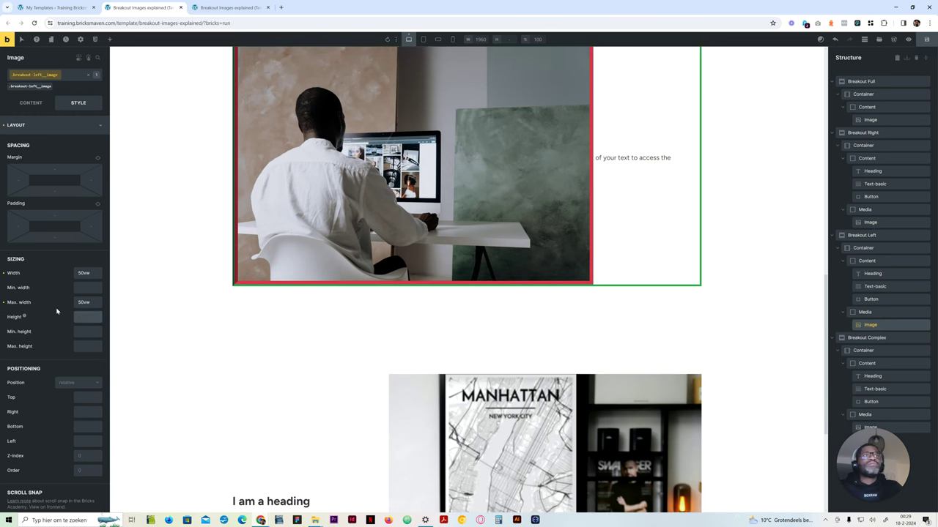
Set the height of the Breakout Left media block's class to 64rem and its position to relative.
left_click(863, 312)
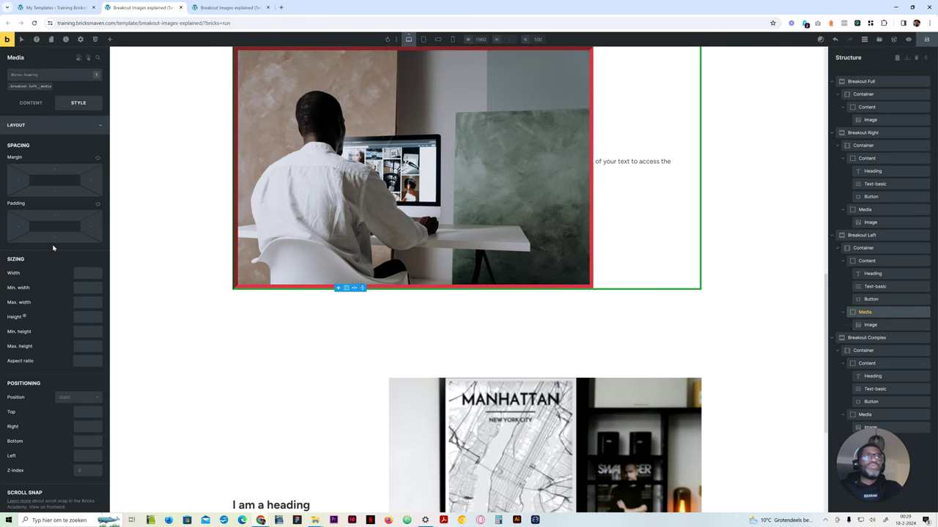
left_click(33, 87)
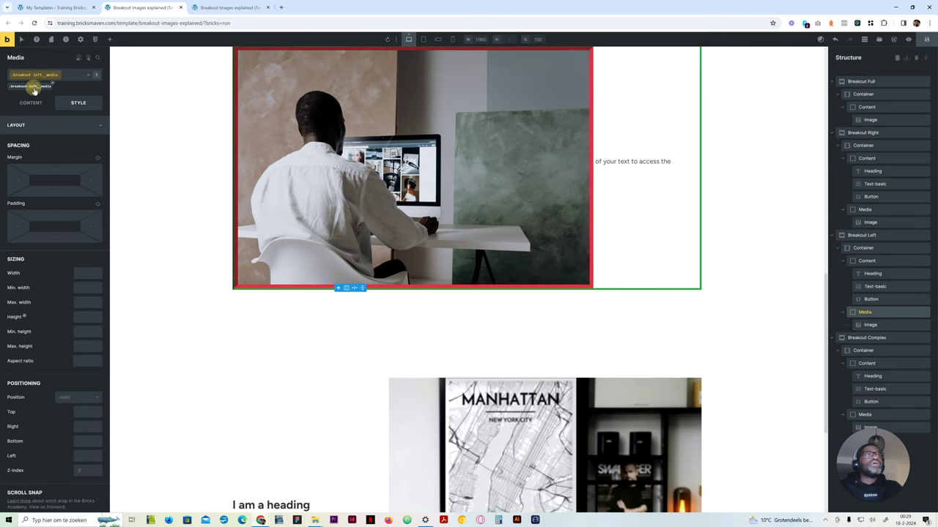
left_click(99, 125)
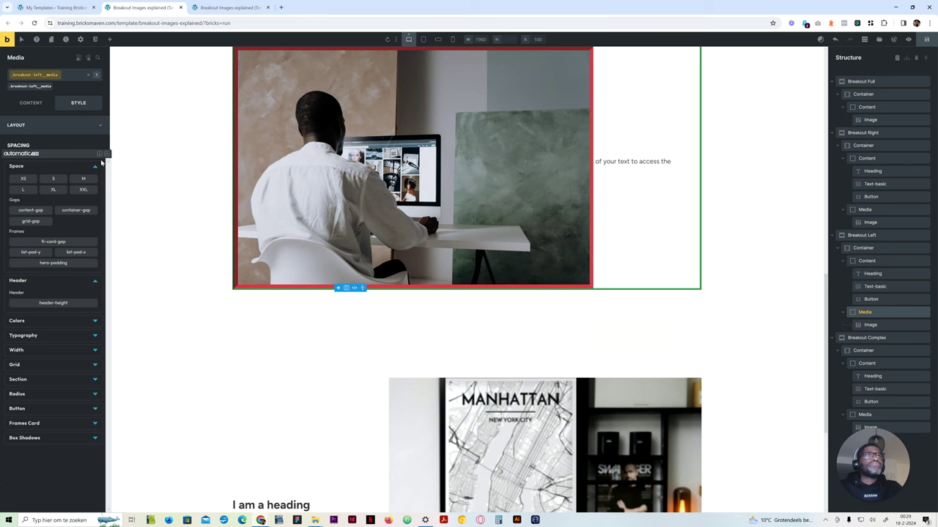
left_click(104, 152)
left_click(83, 317)
type("64rem")
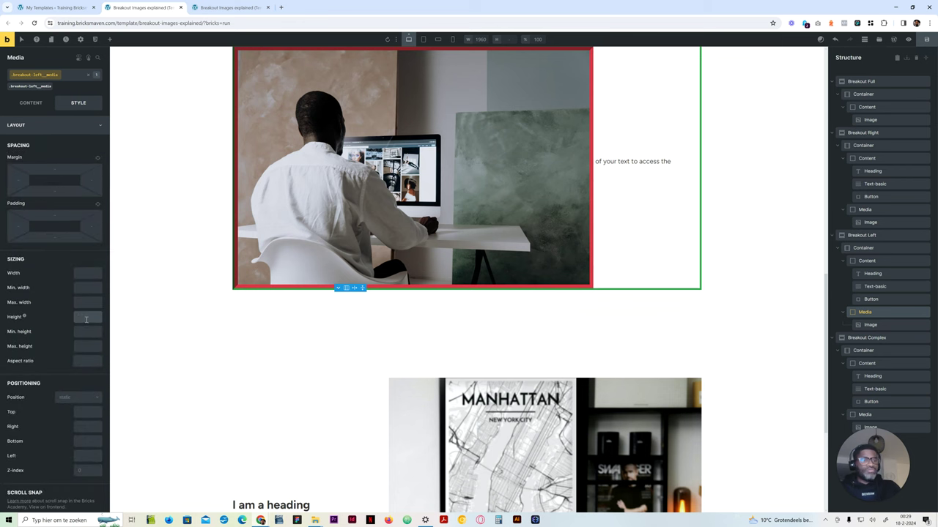
scroll(159, 321, "up", 1)
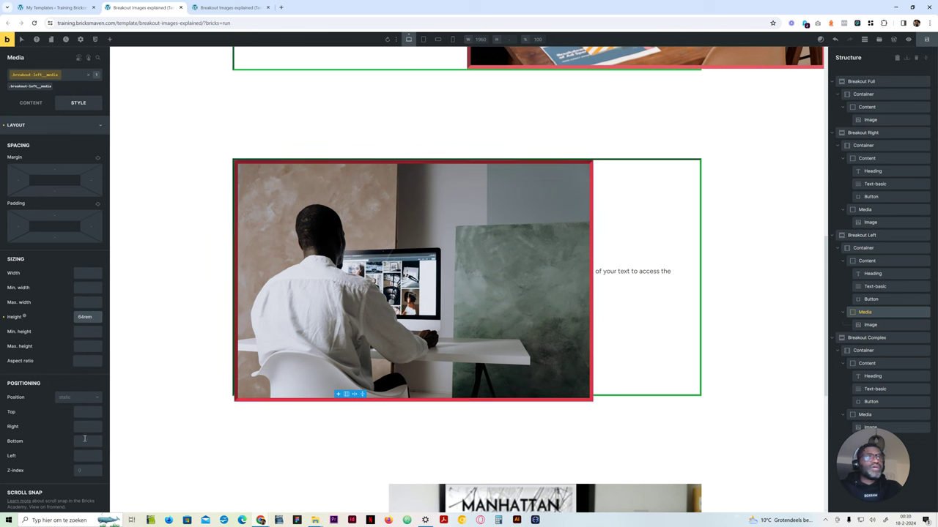
left_click(76, 398)
left_click(66, 421)
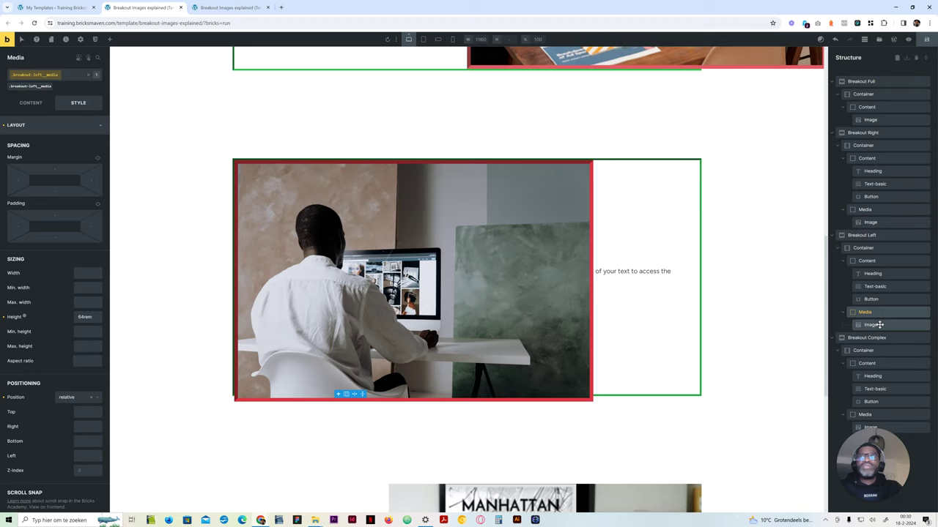
Position the Breakout Left image absolutely with a right offset of 0.
left_click(869, 324)
left_click(66, 383)
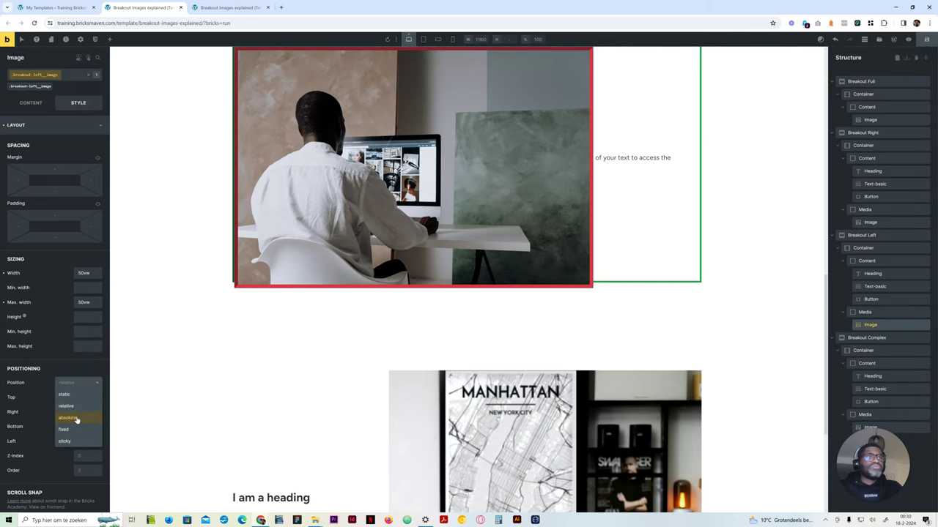
left_click(76, 416)
scroll(340, 246, "up", 2)
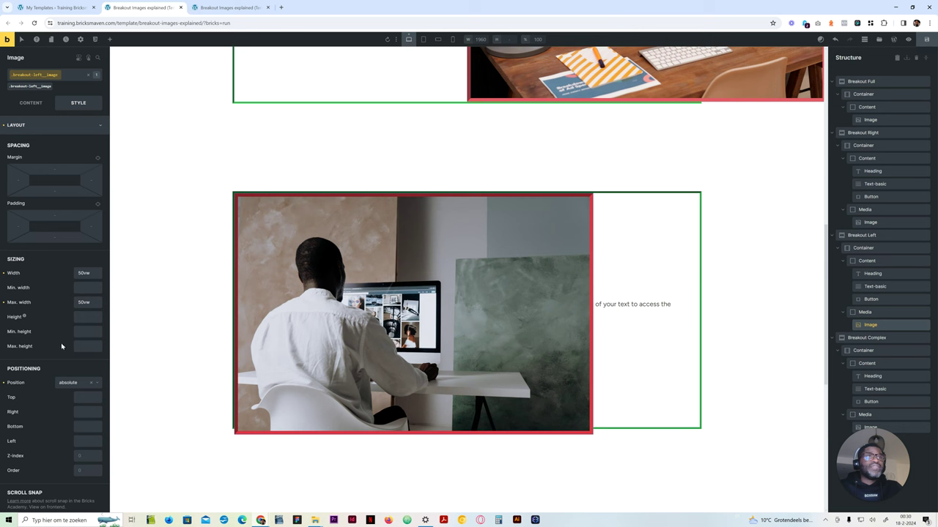
left_click(84, 412)
type("0")
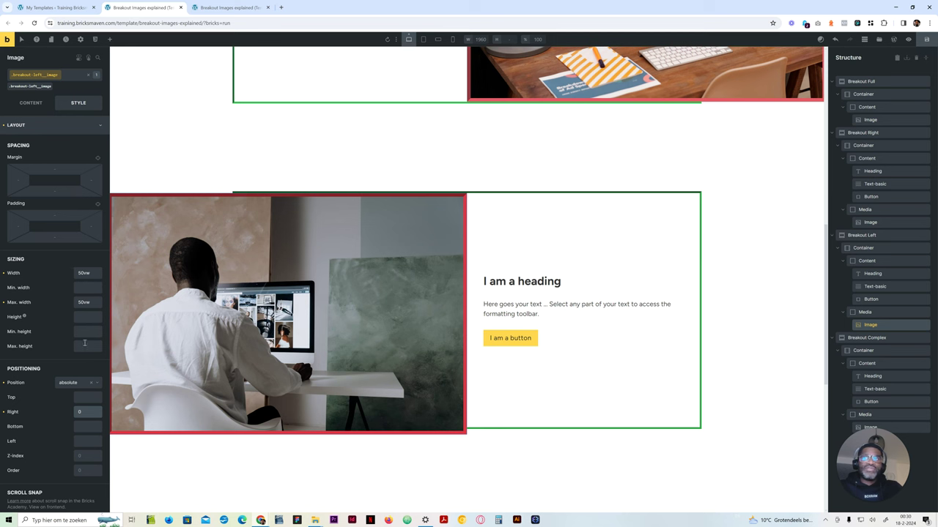
Clear the Breakout Left image's right offset to compare its position, and restore the offset to 0.
key("BackSpace")
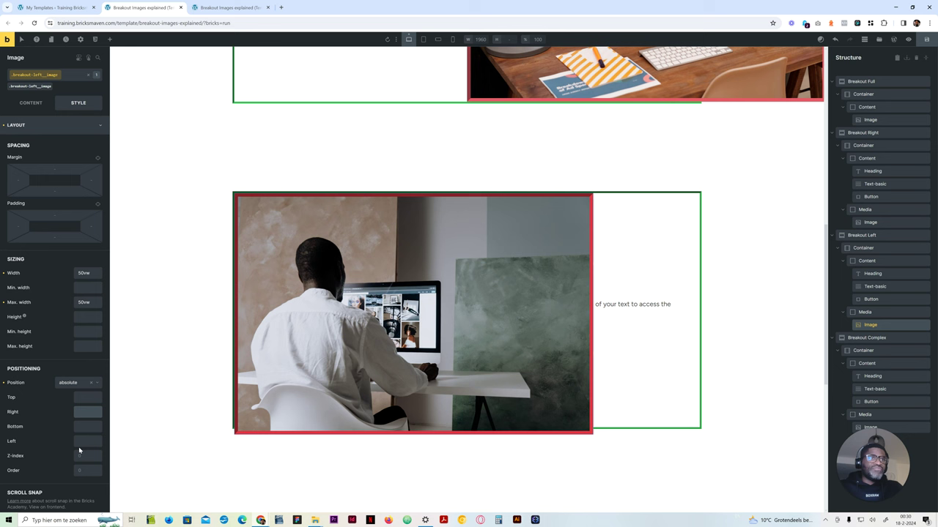
left_click(80, 440)
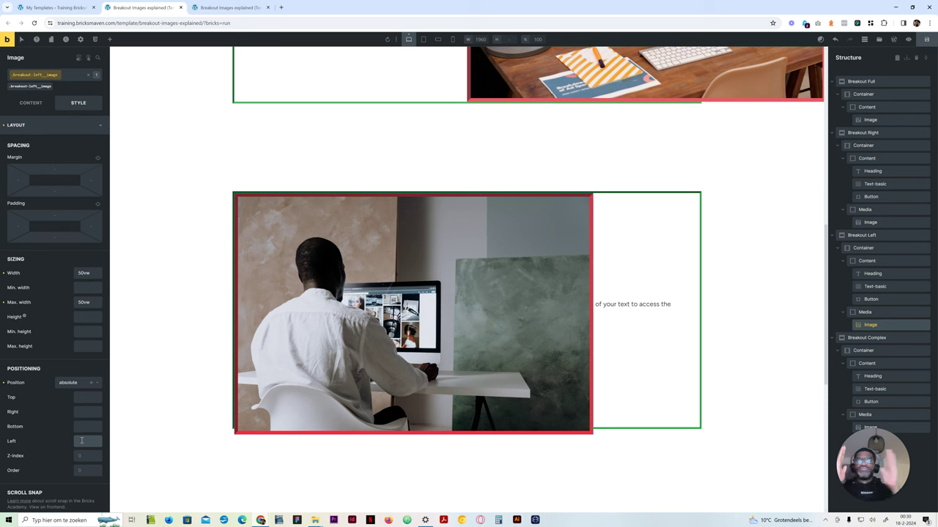
left_click(81, 440)
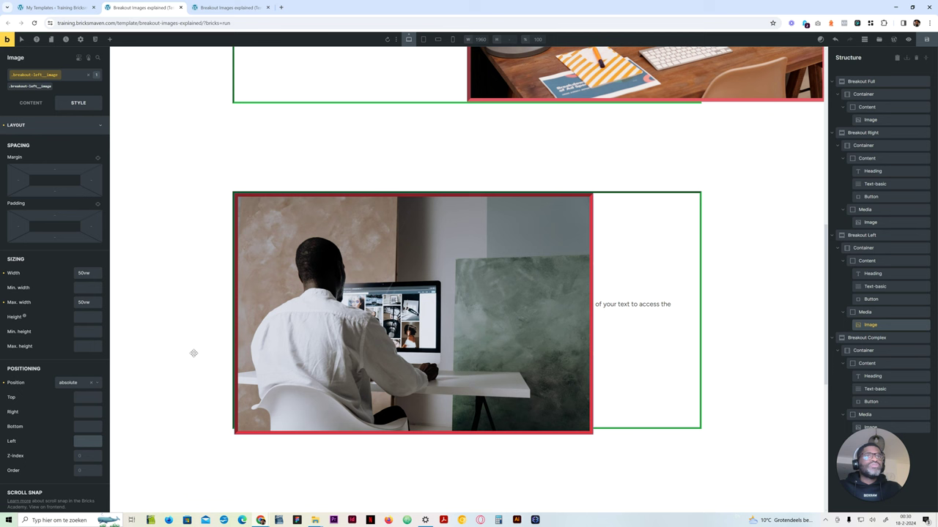
left_click(81, 413)
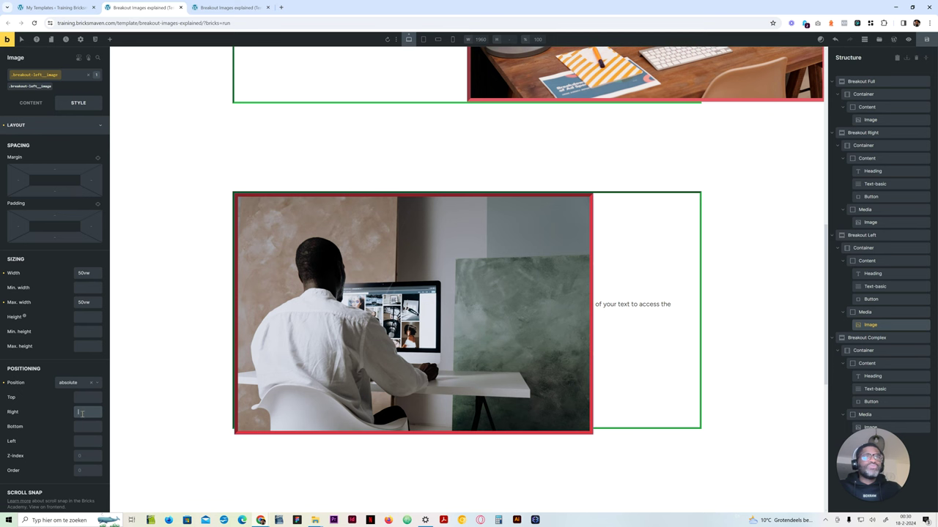
type("0")
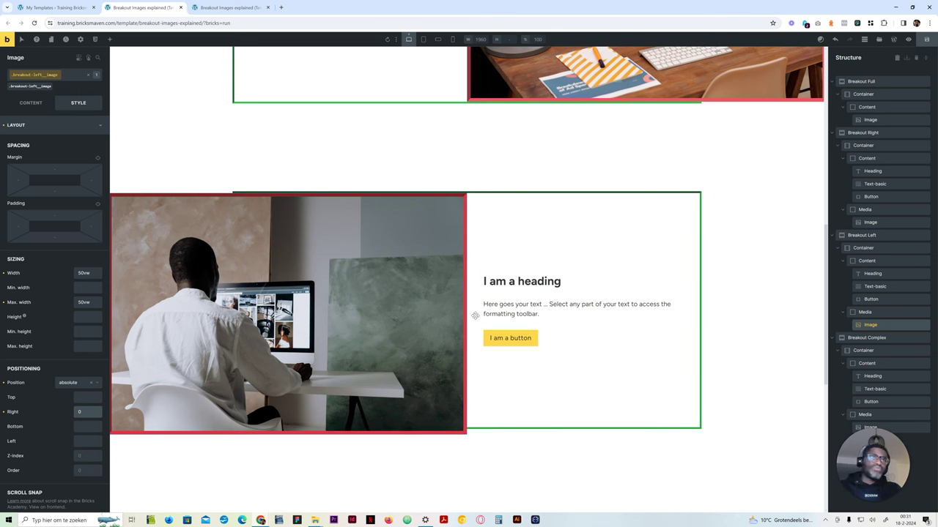
Try narrower widths of 40vw and 35vw on the Breakout Left image.
left_click(84, 274)
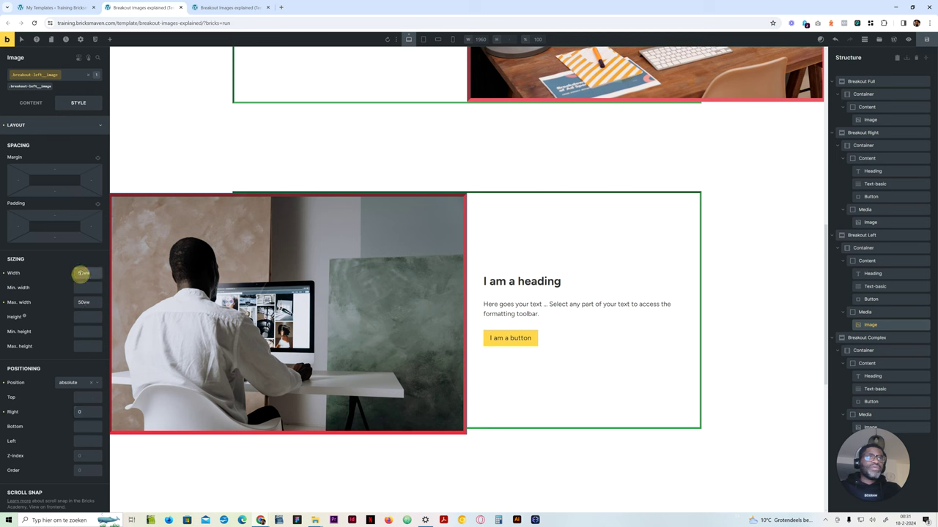
key("BackSpace")
type("4")
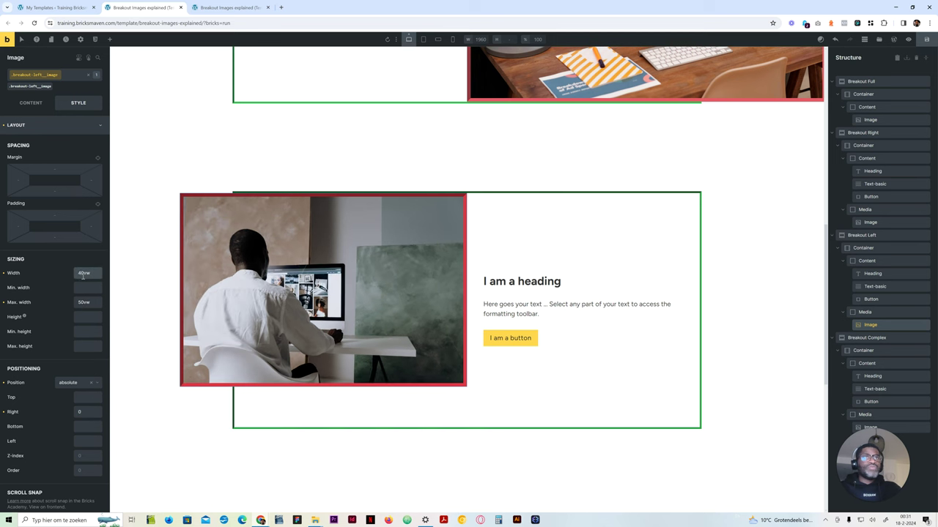
scroll(83, 275, "down", 15)
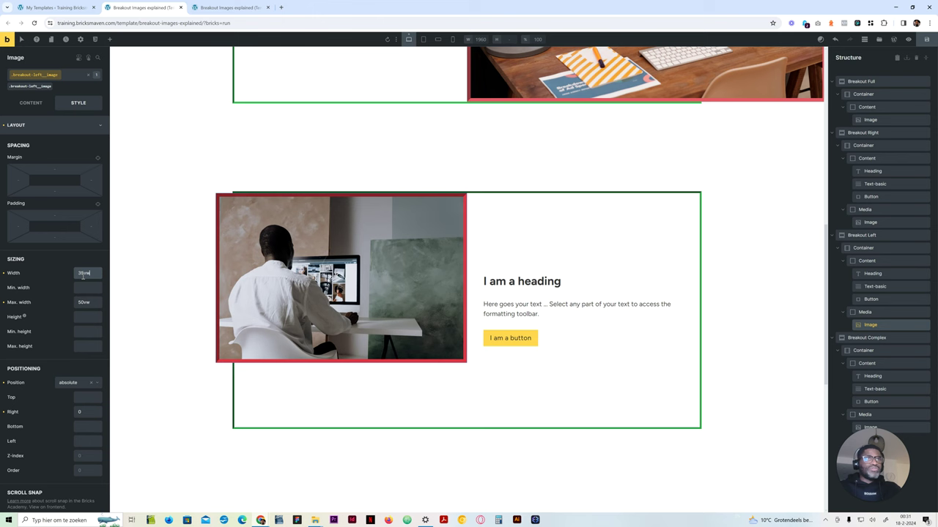
scroll(83, 273, "up", 10)
scroll(83, 273, "up", 15)
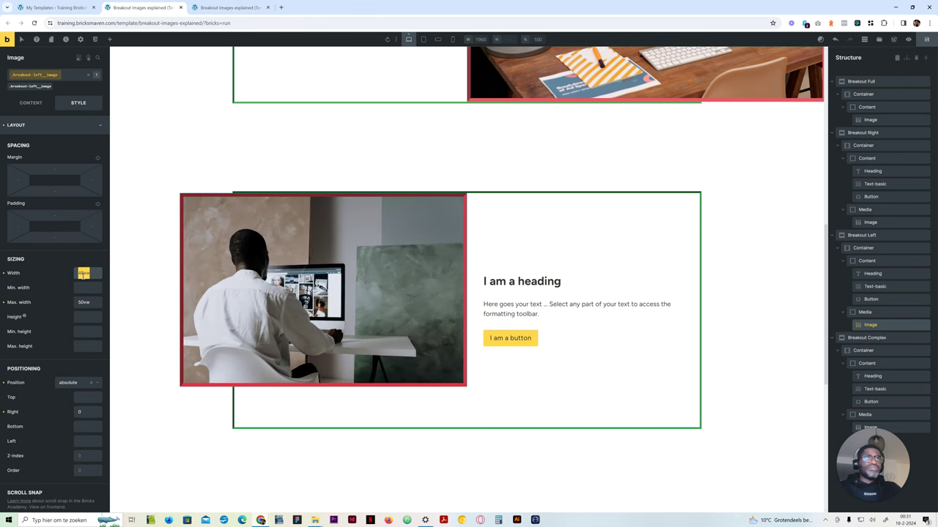
scroll(83, 274, "down", 15)
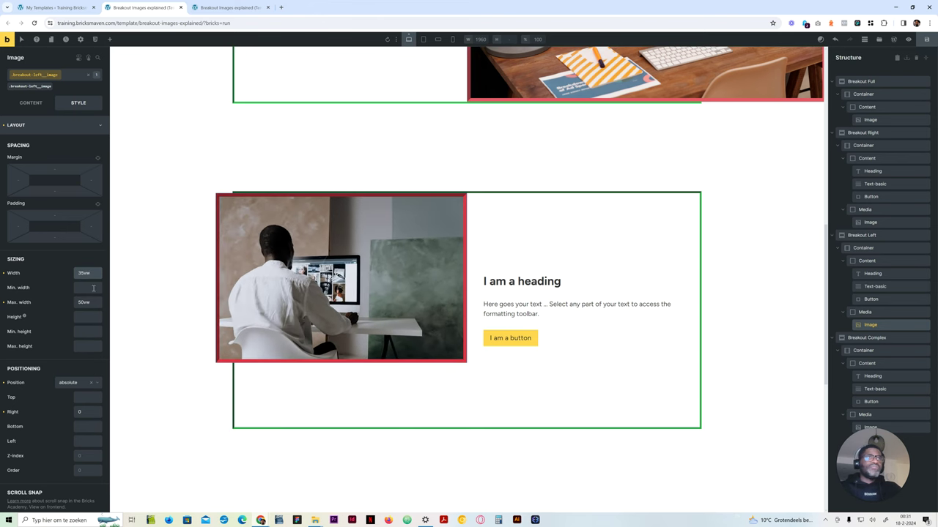
Anchor the Breakout Left image from the other side by clearing its right offset and setting its left offset to 0.
left_click(80, 412)
key("BackSpace")
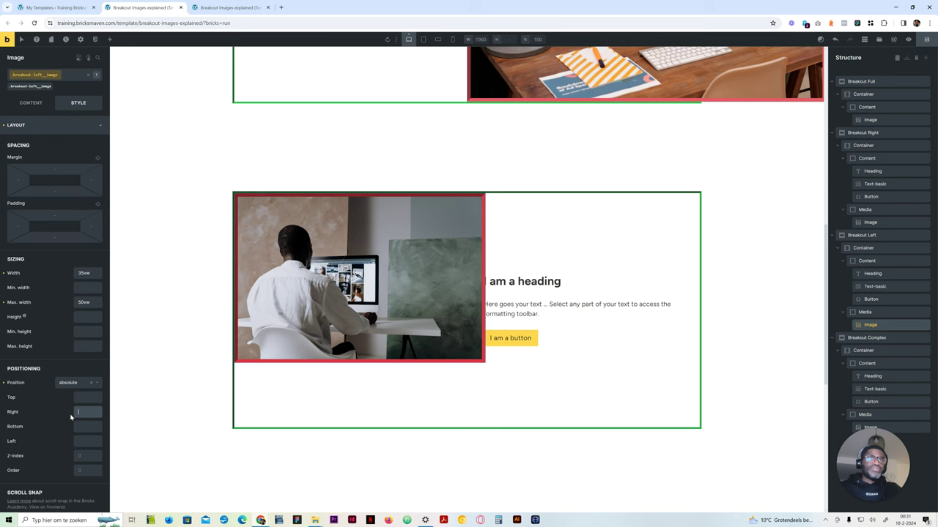
left_click(89, 442)
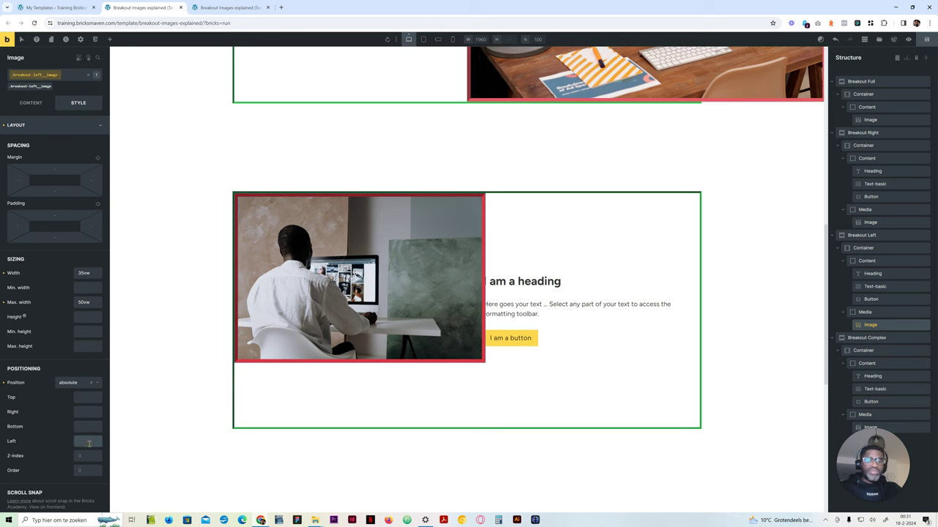
type("0")
Increase the left-anchored Breakout Left image's width to 70vw.
left_click(84, 273)
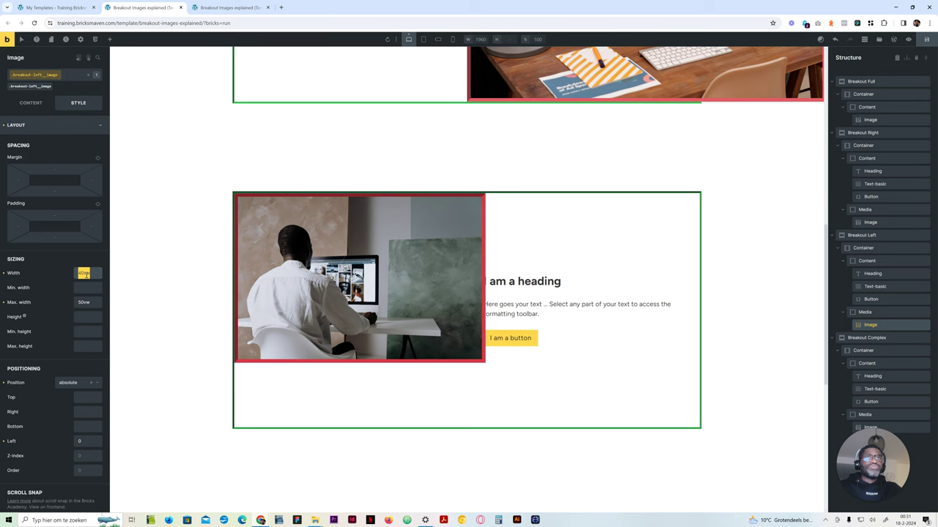
key("Up")
key("Up")
key("Up")
key("Up")
key("Up")
key("Up")
key("Up")
key("Up")
key("Up")
key("Up")
key("Up")
key("Up")
key("Up")
key("Up")
key("Up")
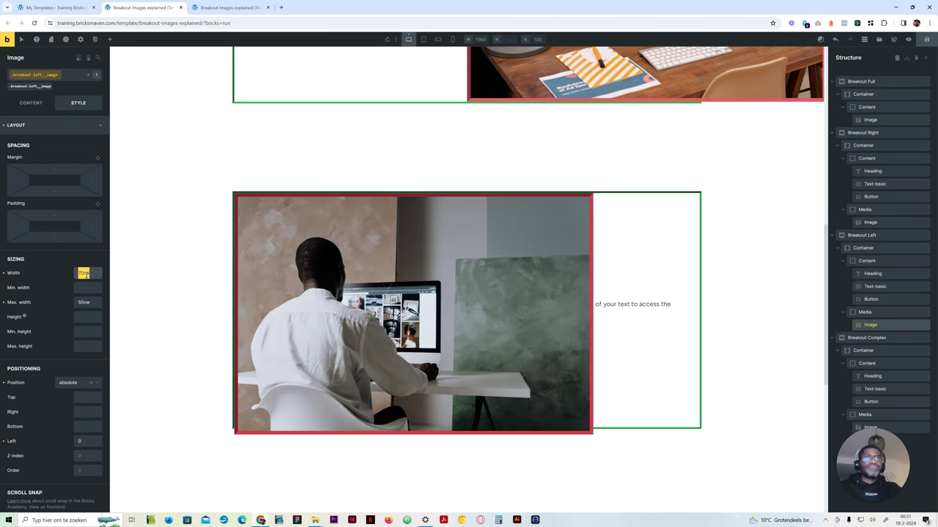
Restore the Breakout Left image to a 50vw width with no left offset and a right offset of 0.
left_click(83, 273)
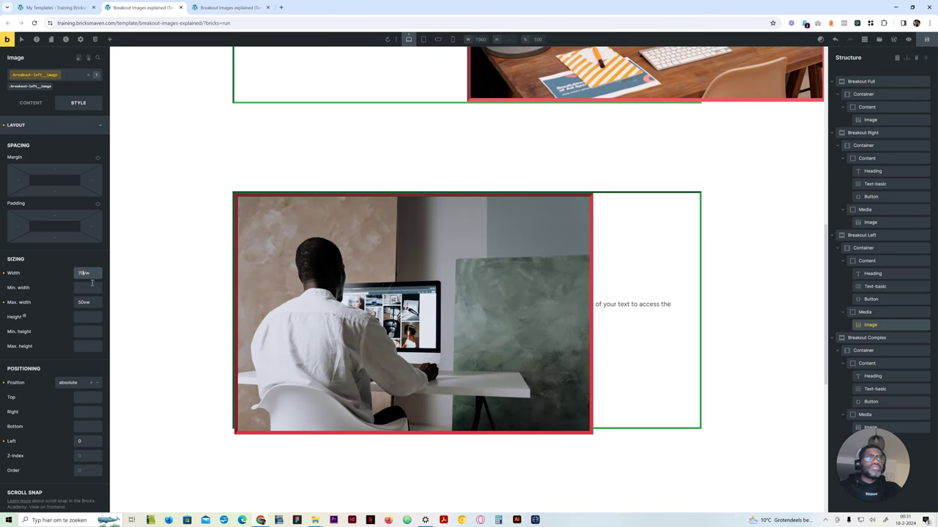
left_click(87, 441)
key("BackSpace")
left_click(84, 413)
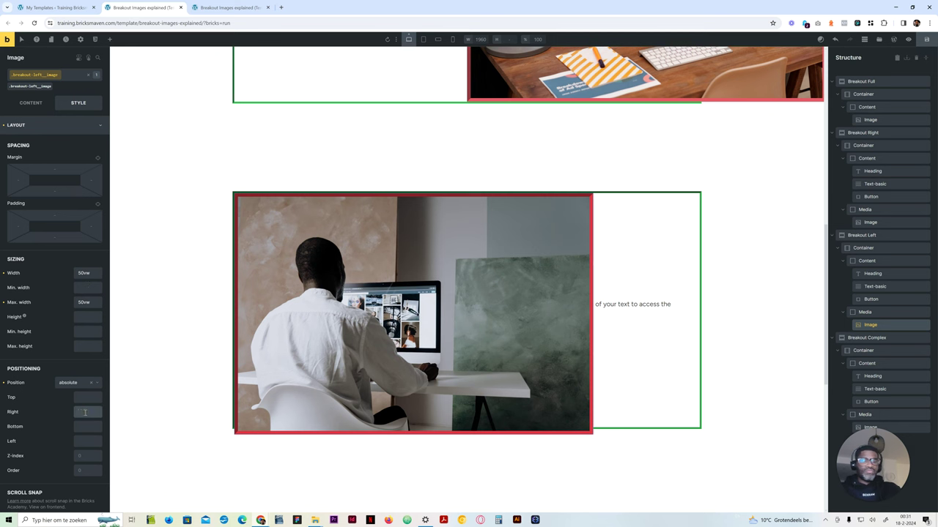
type("0")
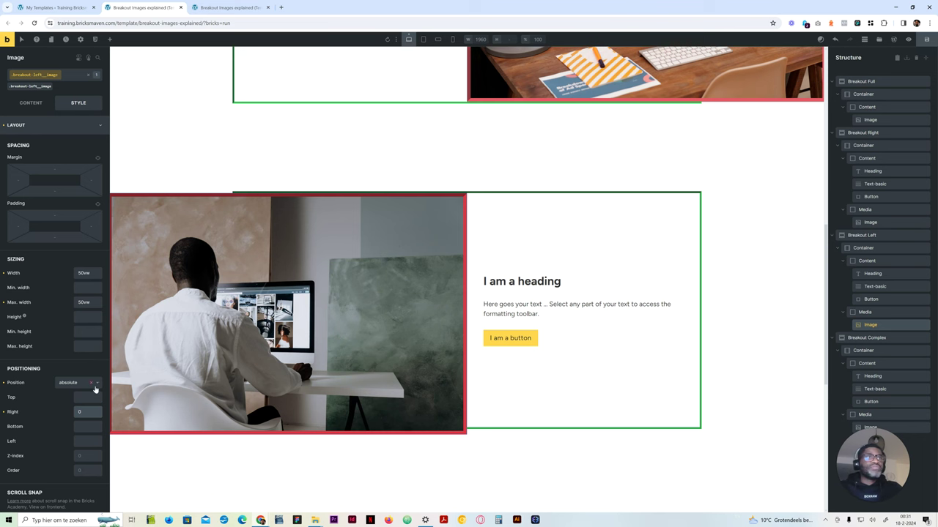
Remove the absolute positioning and the right offset from the Breakout Left image.
left_click(82, 412)
key("BackSpace")
left_click(88, 386)
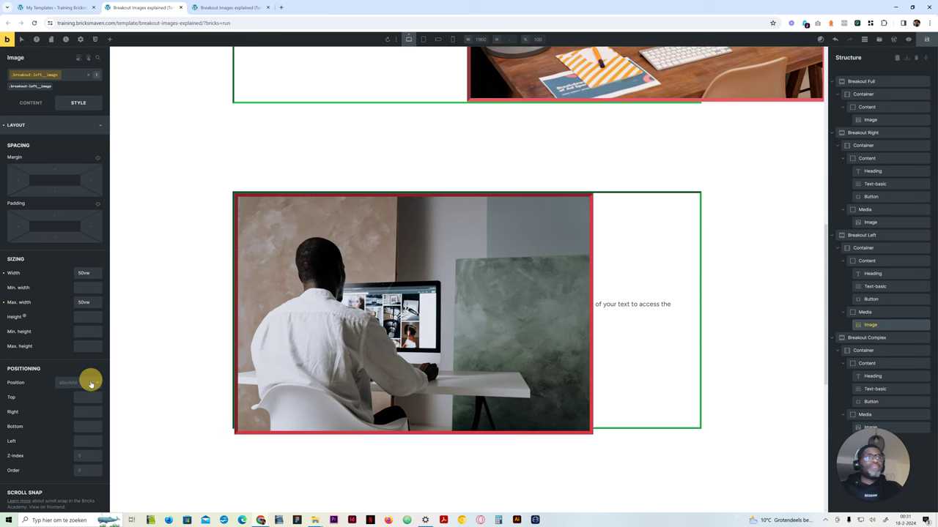
Set the Breakout Left image's height to 64rem.
left_click(91, 317)
type("6")
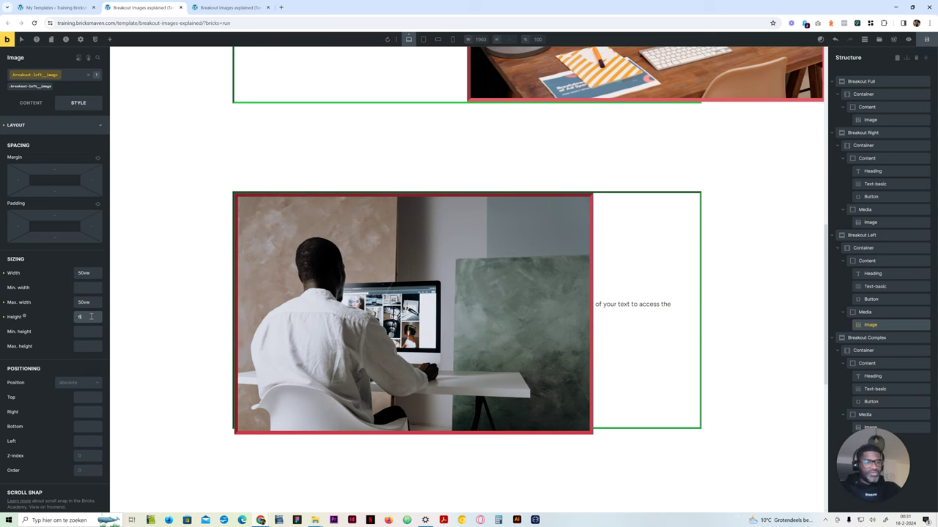
type("4rem")
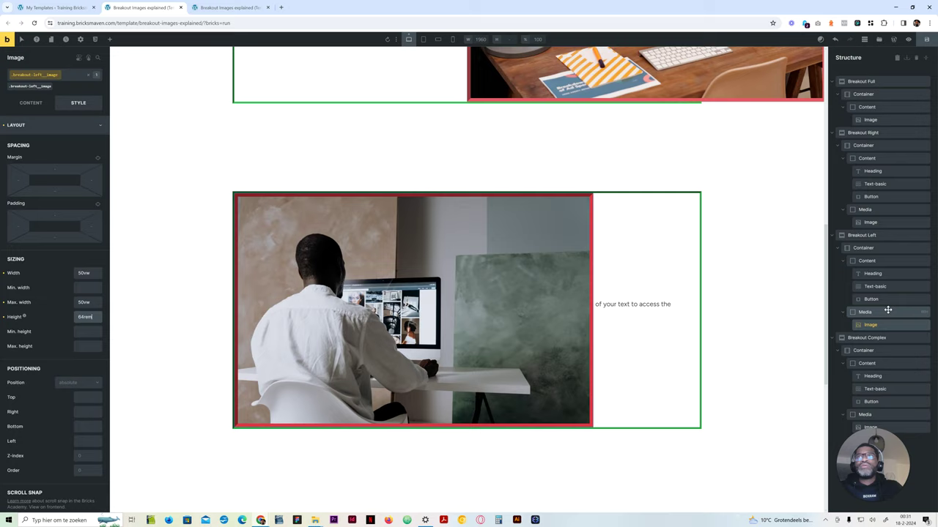
Remove the fixed height from the Media block in the Breakout Left section.
left_click(887, 311)
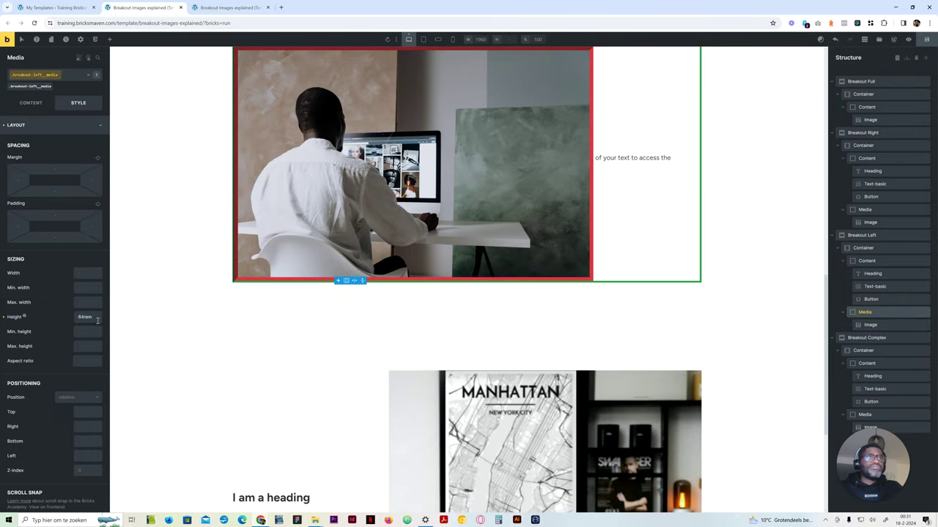
double_click(97, 320)
key("BackSpace")
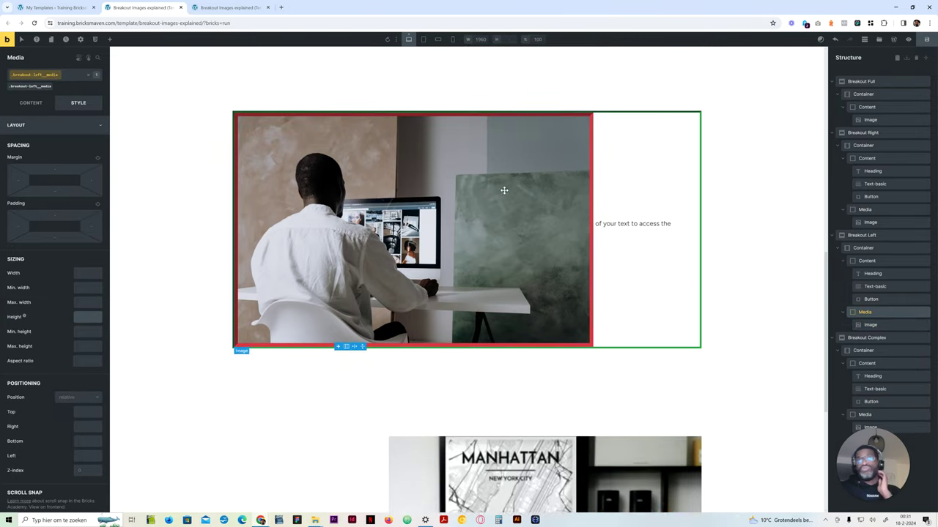
Save the template and reload its front-end preview.
scroll(504, 191, "up", 1)
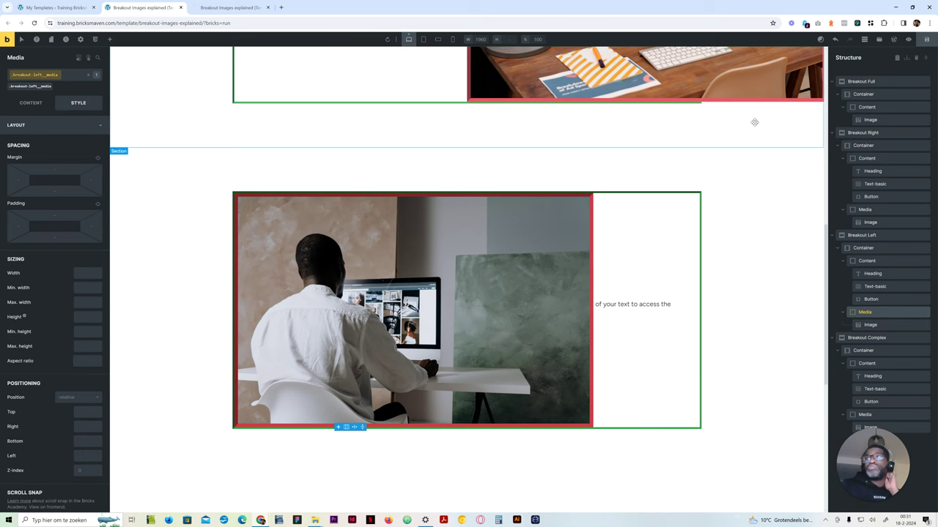
key("ctrl+s")
left_click(231, 8)
left_click(35, 22)
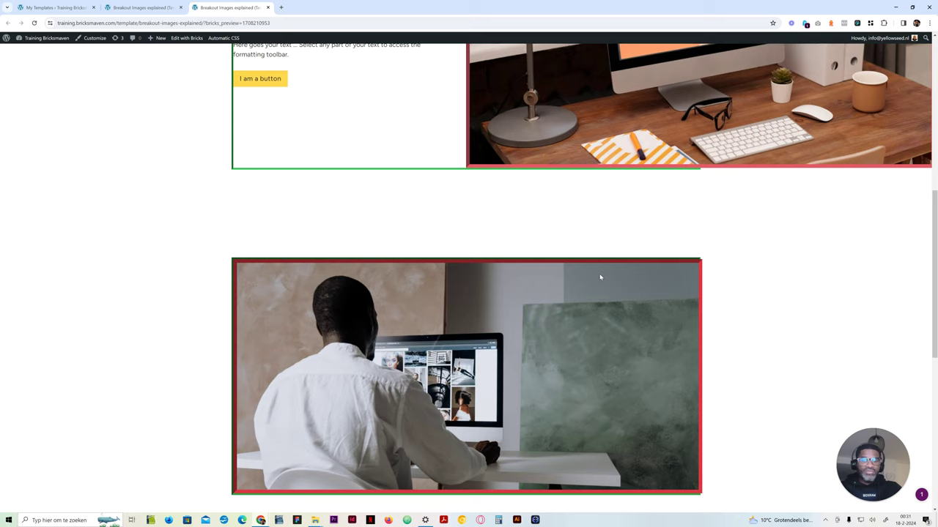
Zoom the preview page far out to examine the breakout sections at a very wide viewport.
key("ctrl+minus")
key("ctrl+minus")
key("ctrl+minus")
key("ctrl+minus")
key("ctrl+minus")
key("ctrl+minus")
key("ctrl+minus")
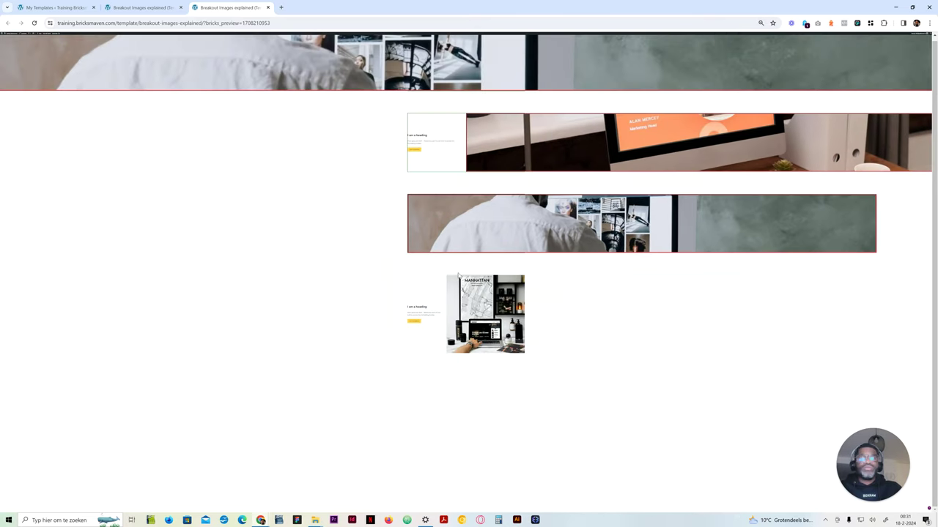
Inspect the figure element of the Breakout Left image and its CSS rules in the browser's developer tools.
key("F12")
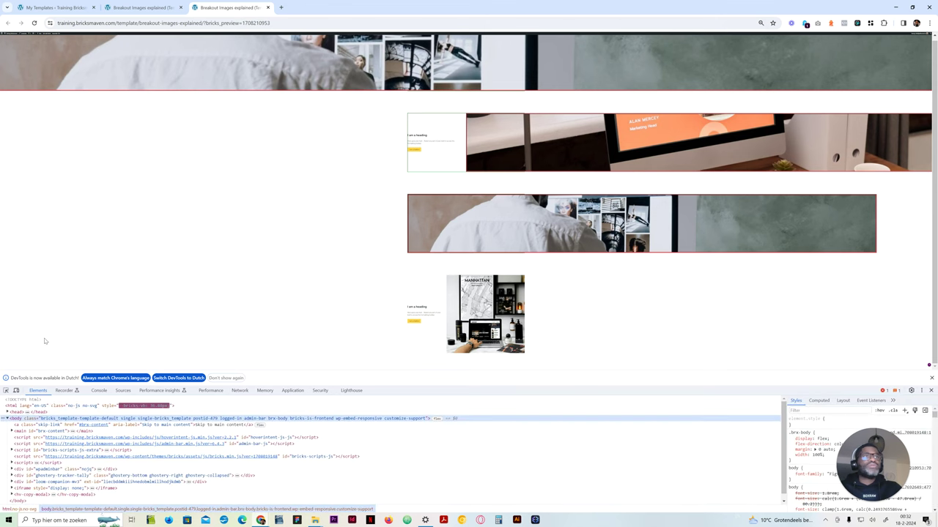
left_click(6, 391)
left_click(449, 230)
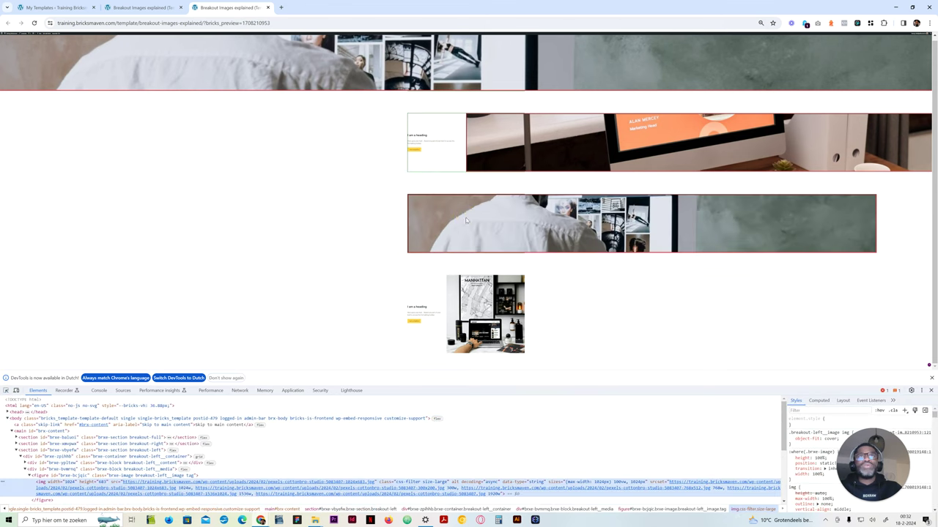
left_click_drag(449, 385, 450, 349)
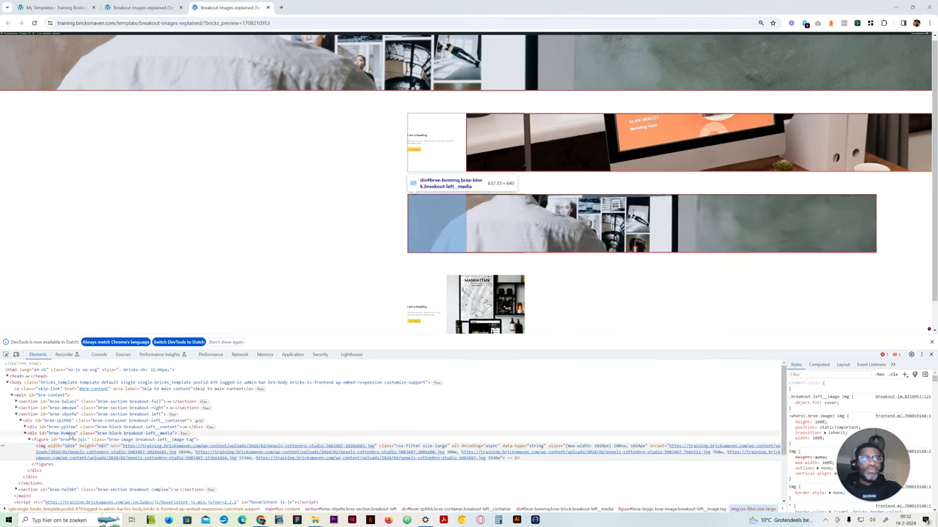
left_click(88, 439)
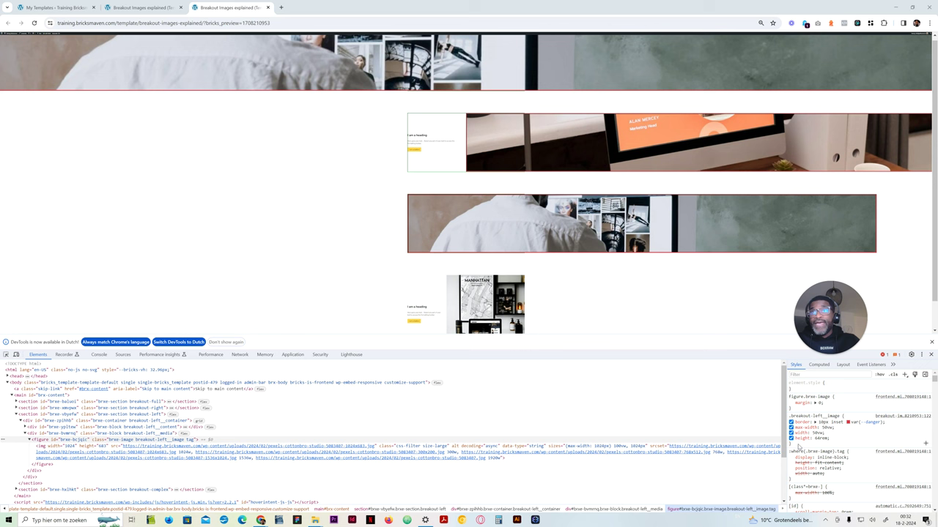
Add margin-left: -50vw !important to the .breakout-left__image rule in the inspected styles.
mouse_move(800, 439)
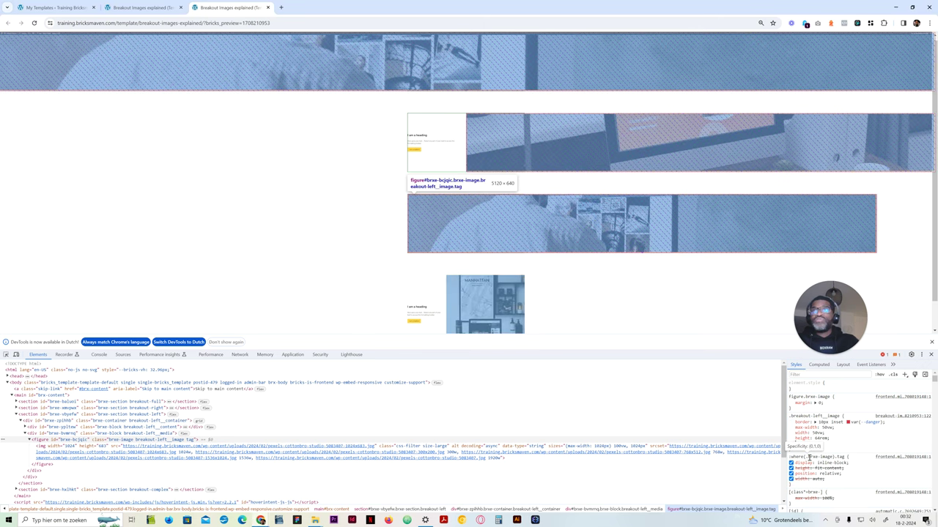
left_click(809, 456)
type("m")
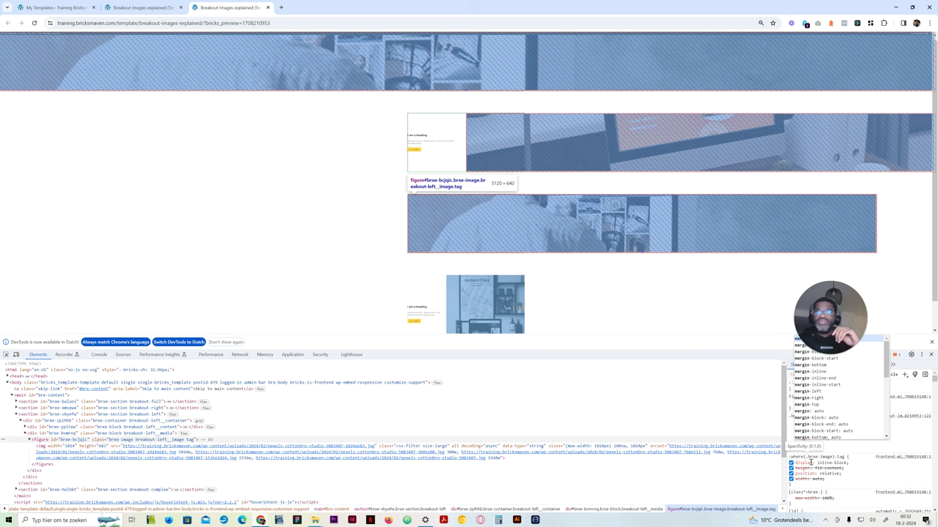
type("argin")
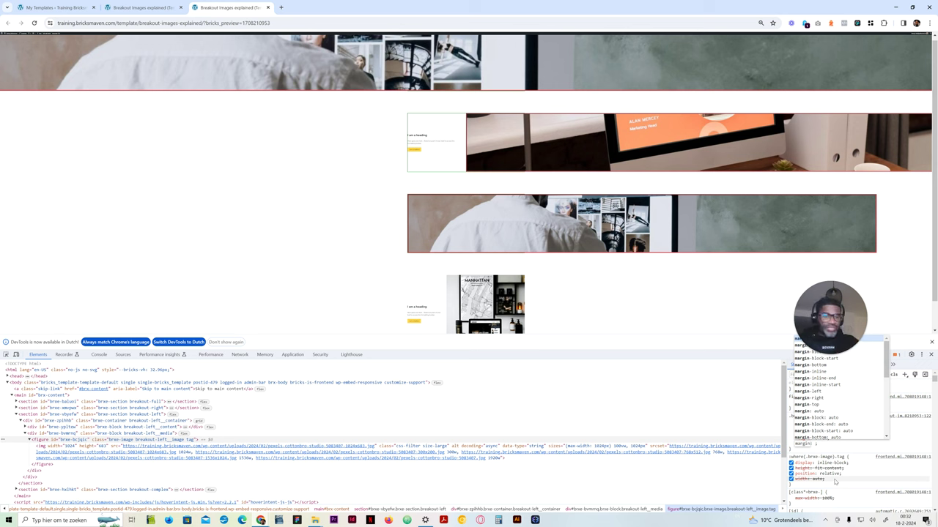
type("-left")
key("Tab")
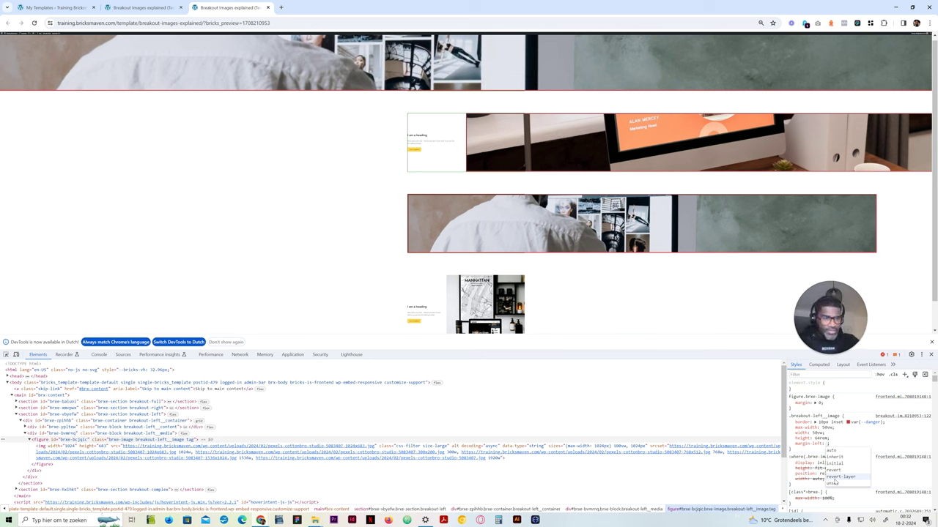
type("-50vw")
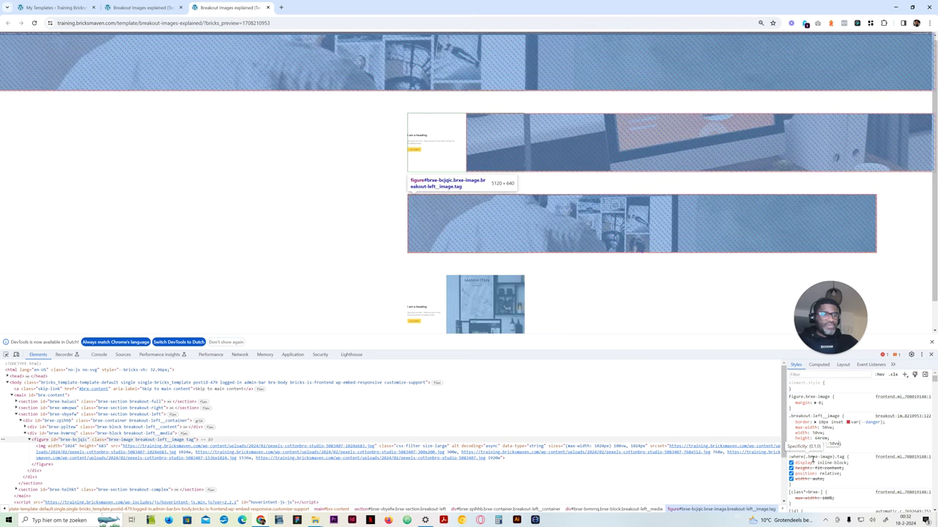
type(" !important")
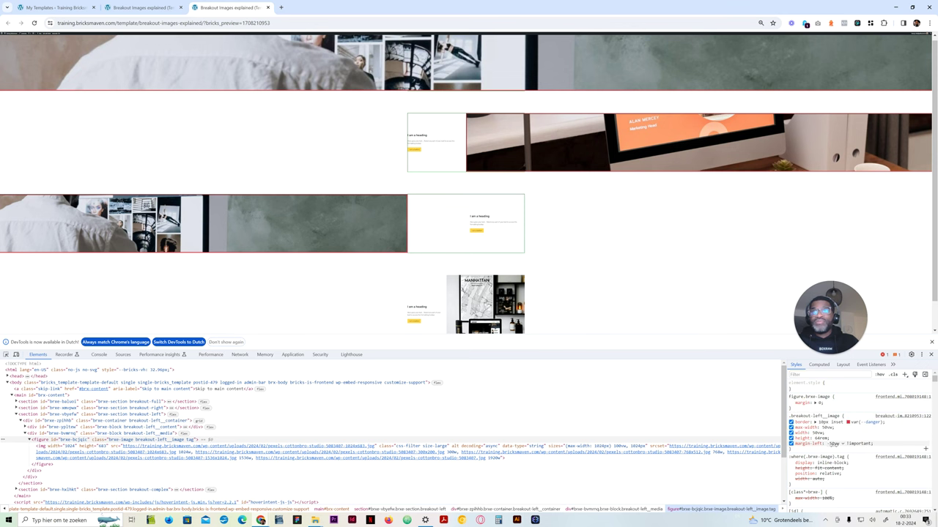
Change margin-left in the inspected .breakout-left__image rule to 50% !important.
left_click(836, 444)
left_click(831, 443)
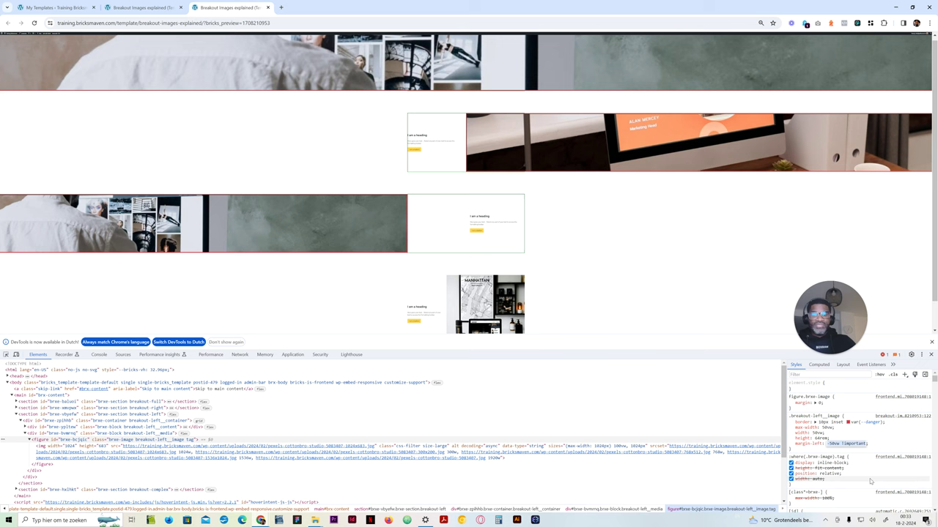
key("BackSpace")
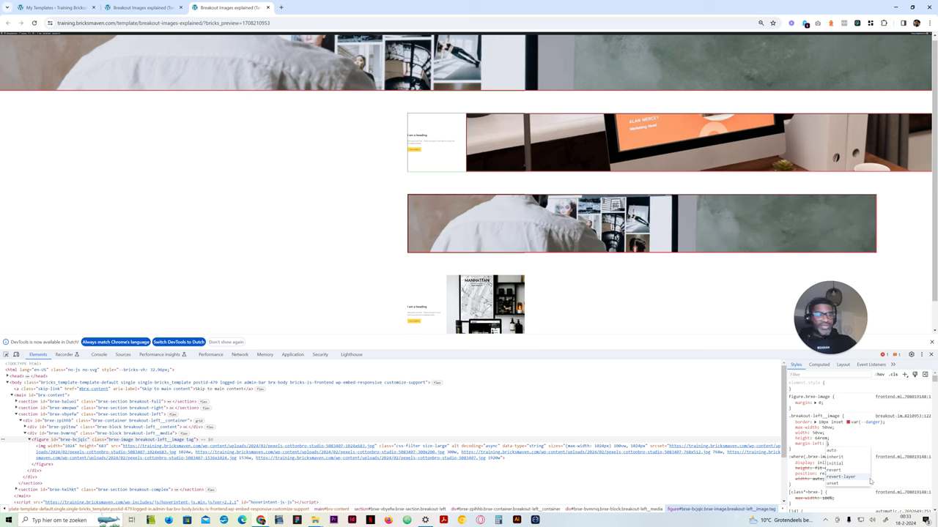
type("50%")
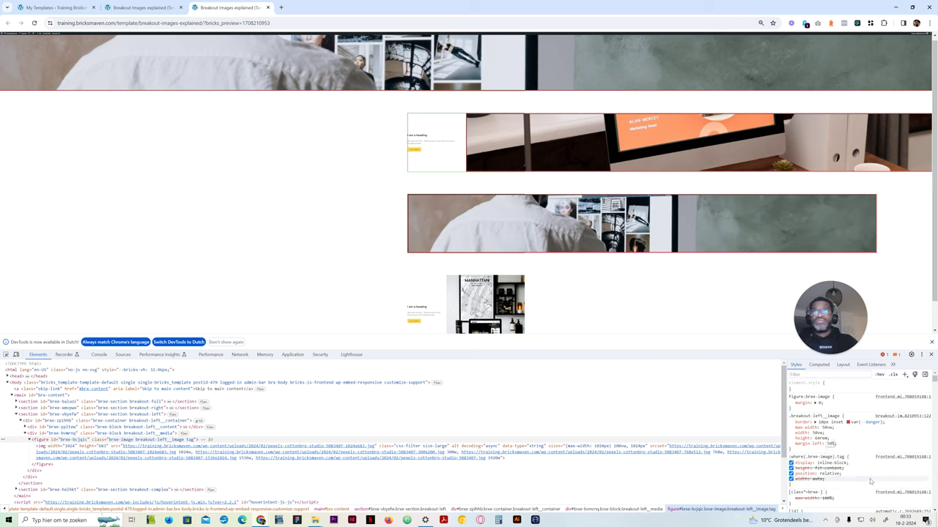
type(" !important")
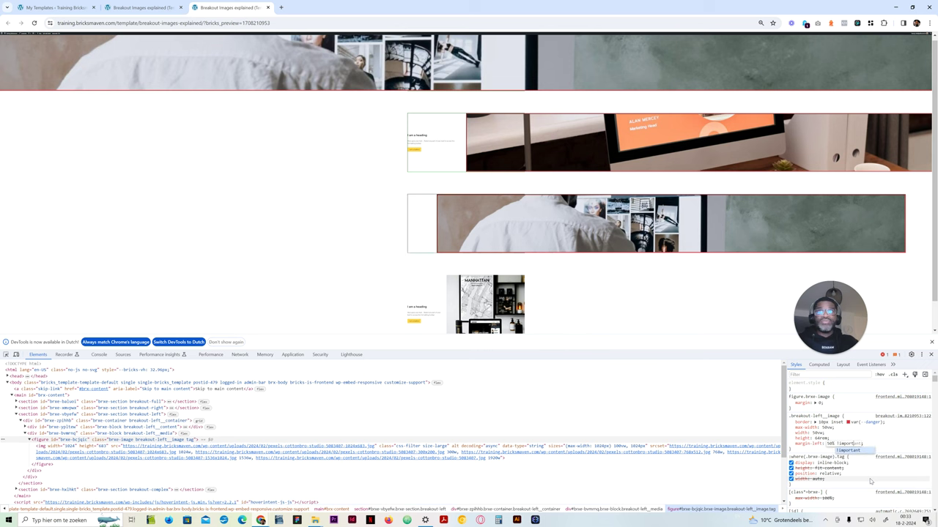
key("Return")
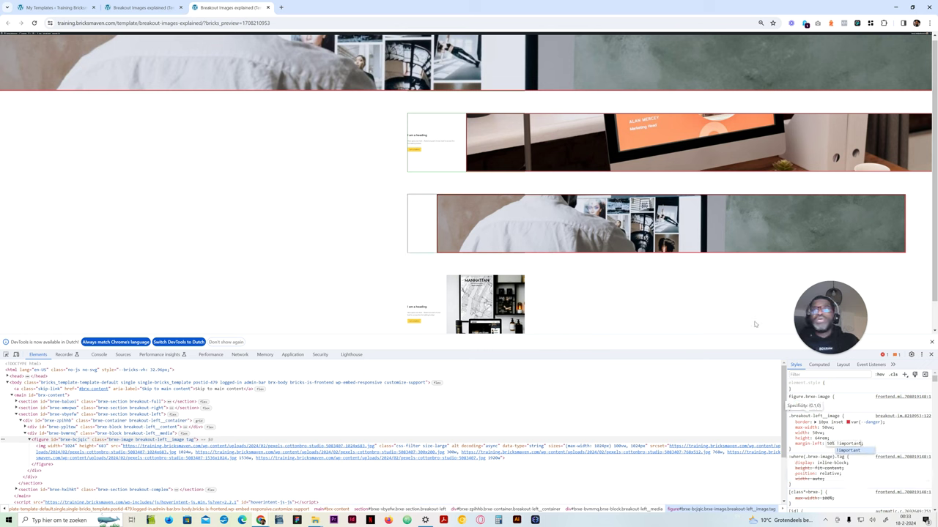
Raise the margin-left percentage of the .breakout-left__image rule to 100%, keeping !important.
left_click(832, 443)
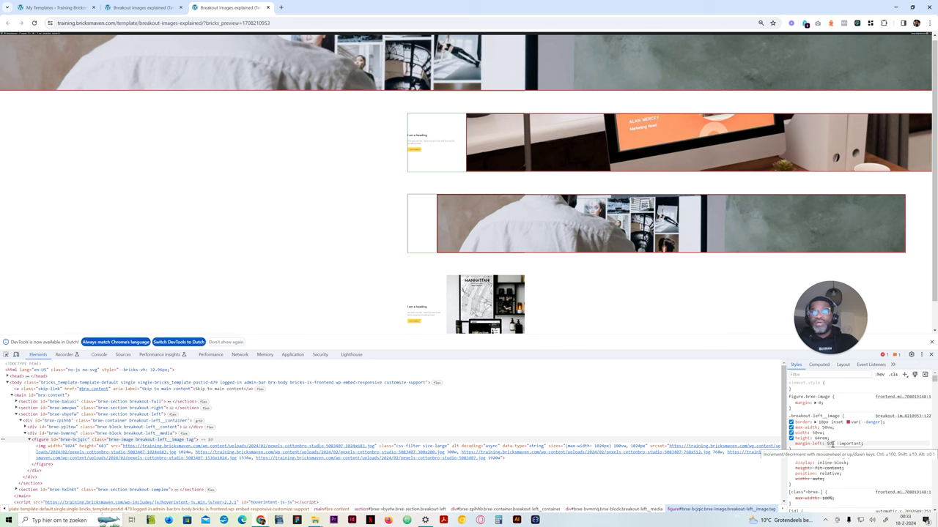
scroll(832, 444, "up", 5)
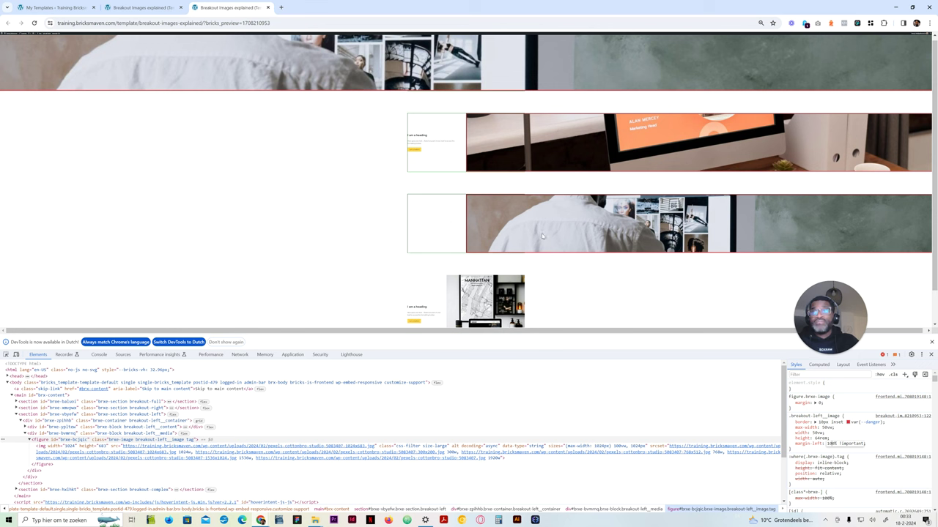
key("Return")
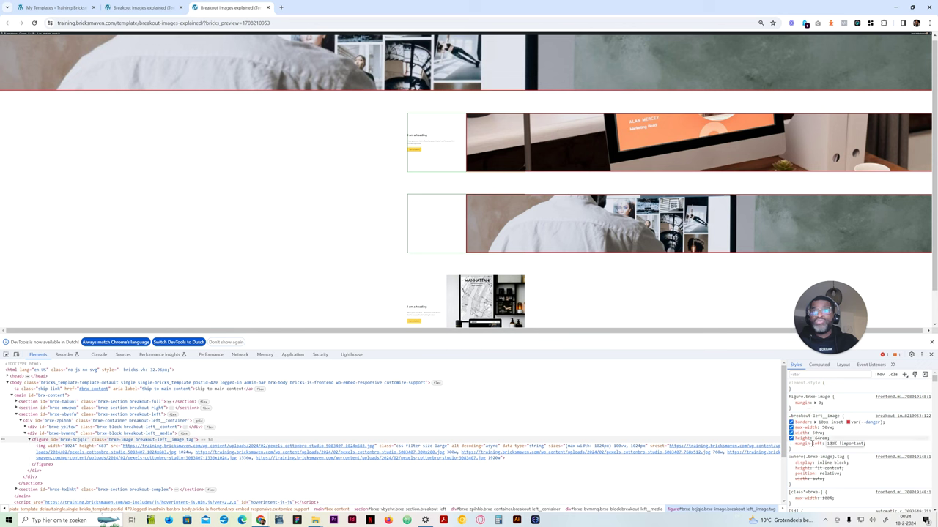
Replace the margin-left value of the .breakout-left__image rule with calc(-50vw + 100%) !important.
double_click(836, 443)
type("0")
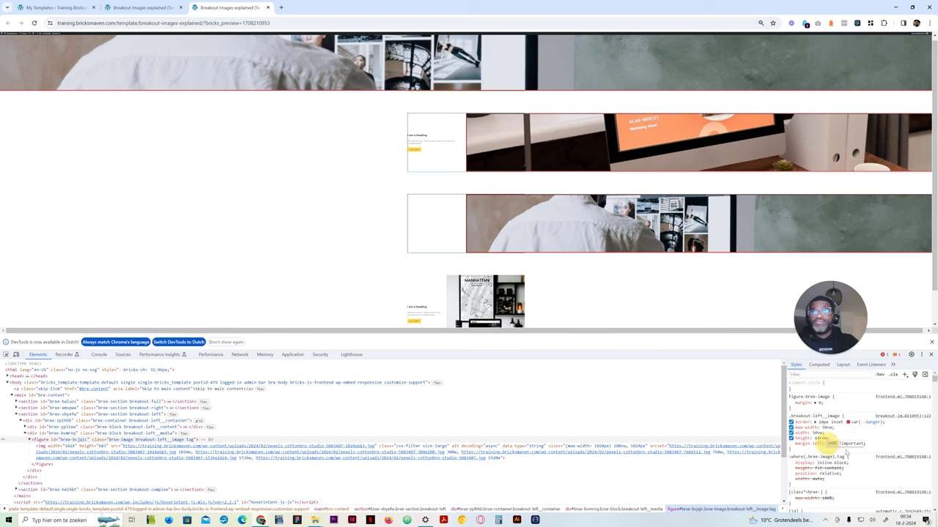
key("Return")
type("calc(")
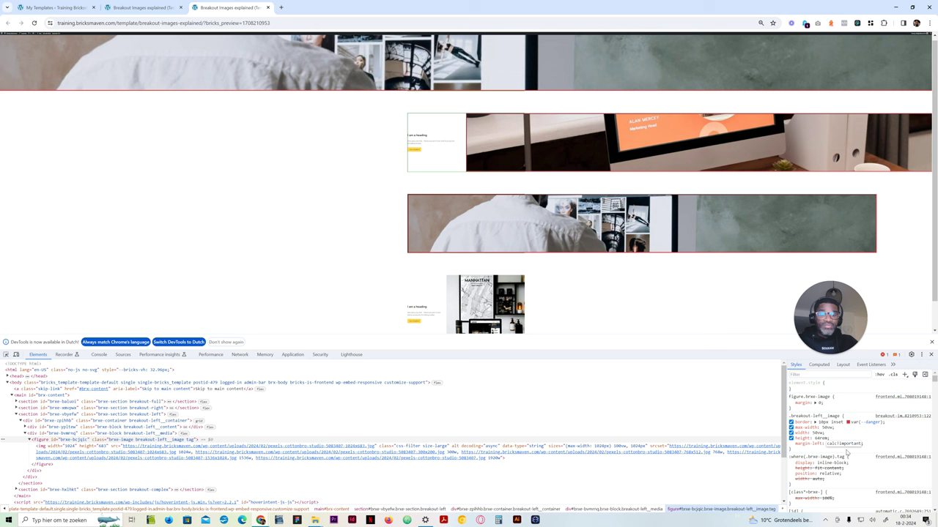
type(")")
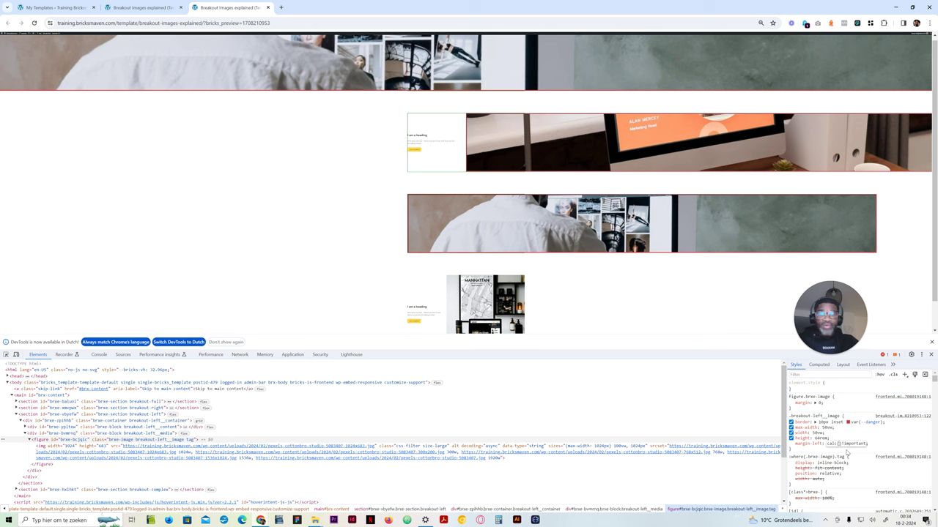
type("-50vw")
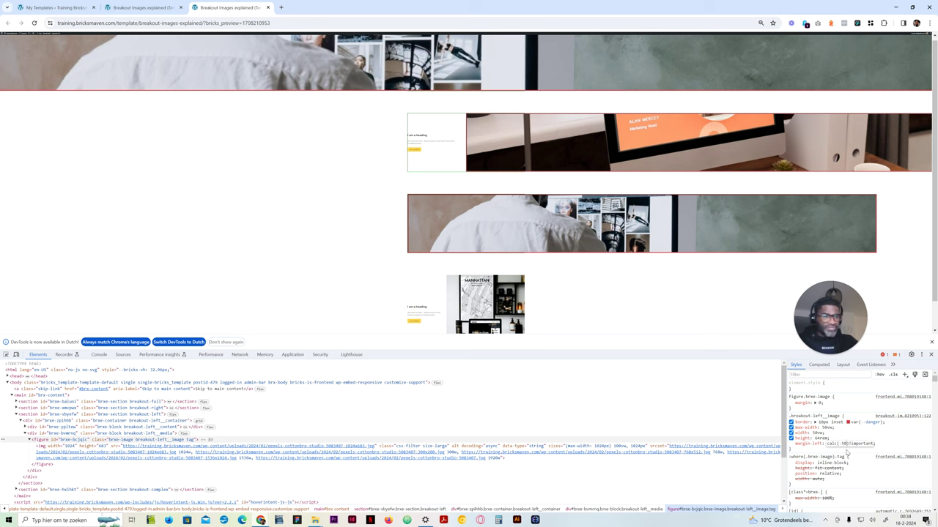
type(" +")
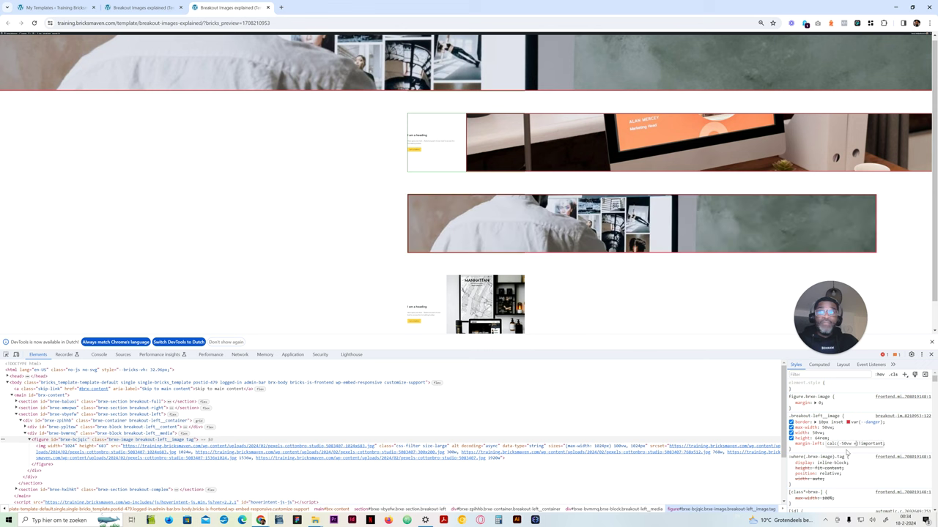
type(" 100")
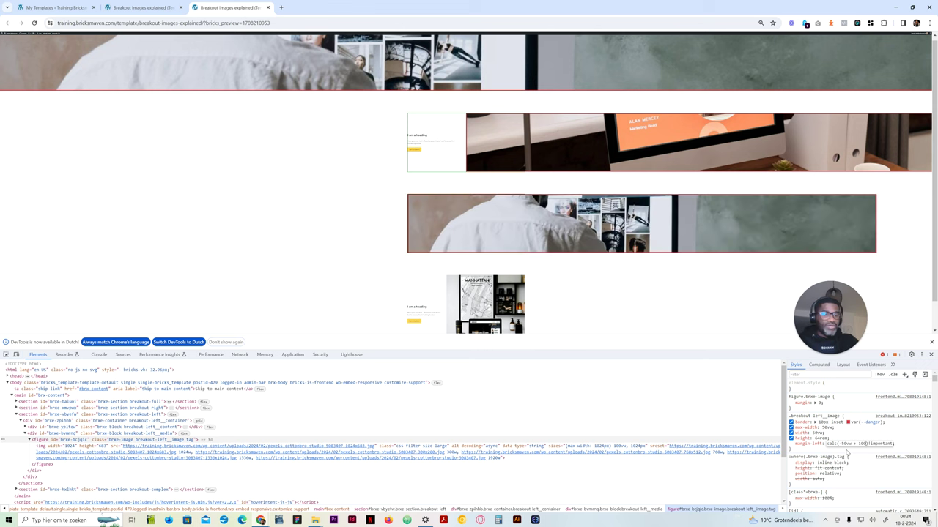
type("%")
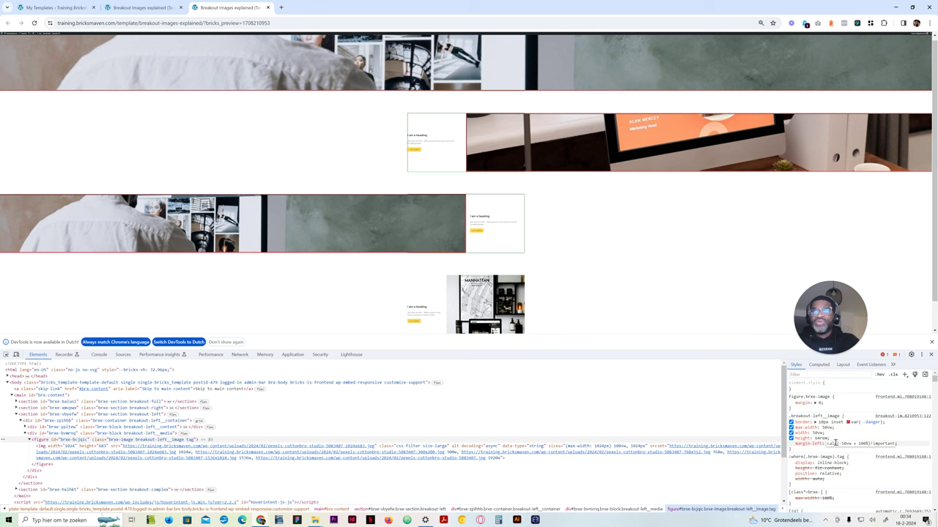
left_click(822, 450)
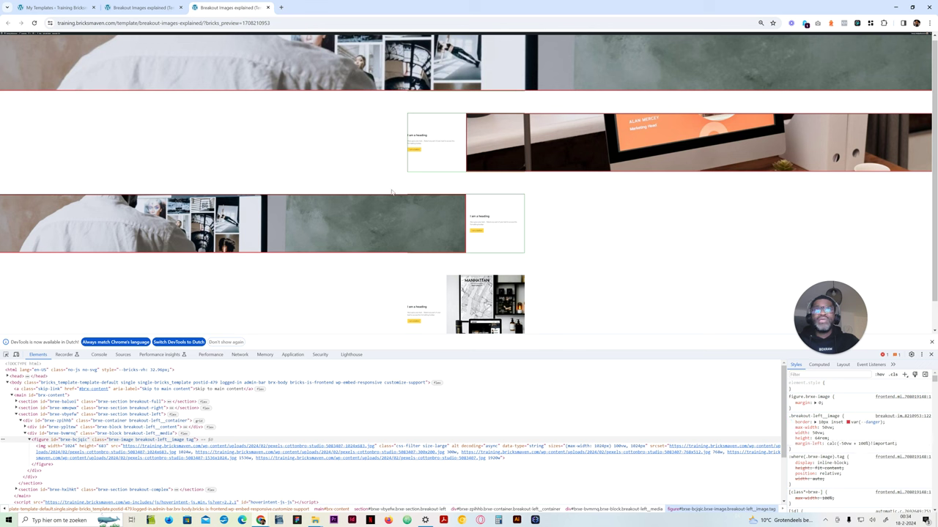
Copy the calc(-50vw + 100%) !important value into the left margin of the .breakout-left__image class in the Bricks builder, and save the template.
left_click(831, 443)
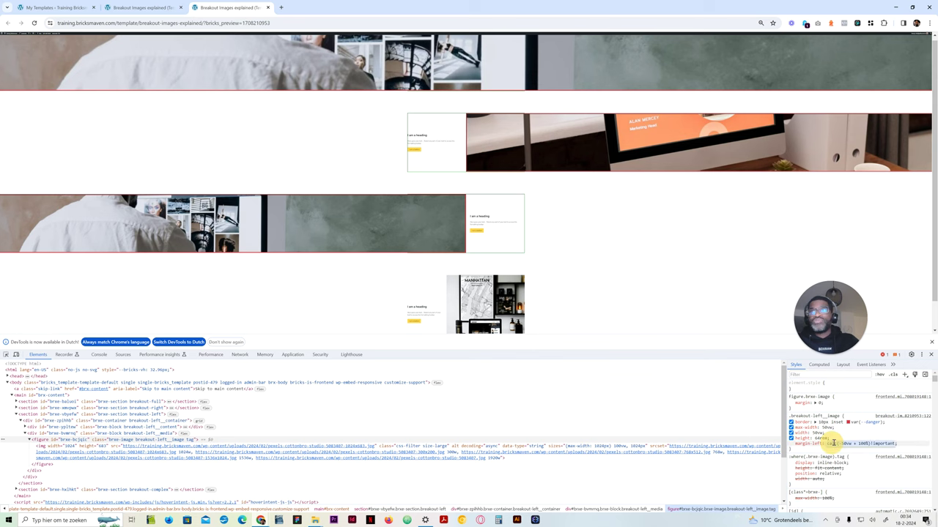
left_click(140, 7)
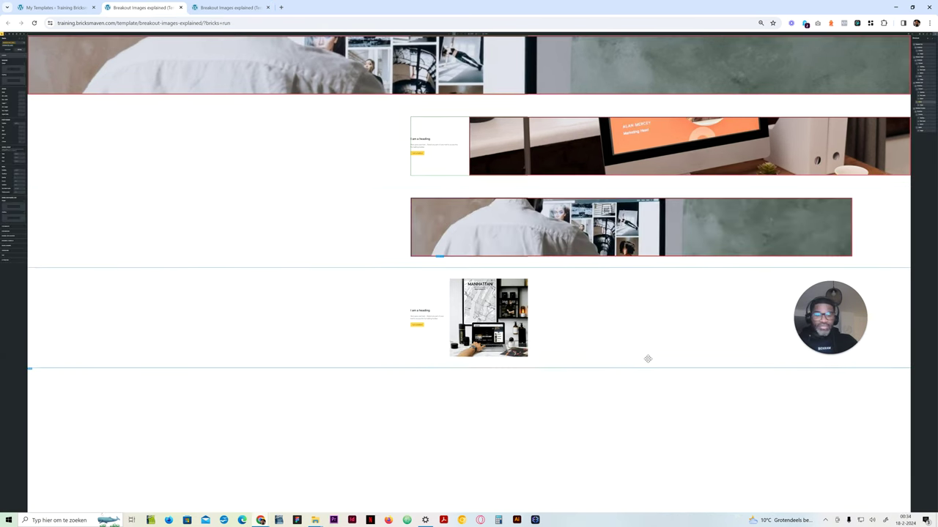
key("ctrl+0")
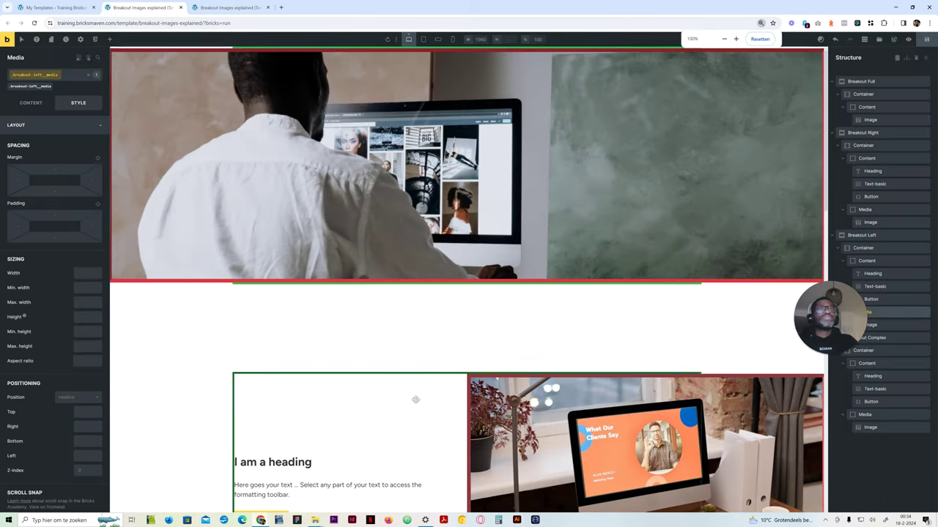
scroll(416, 396, "down", 10)
scroll(151, 230, "up", 2)
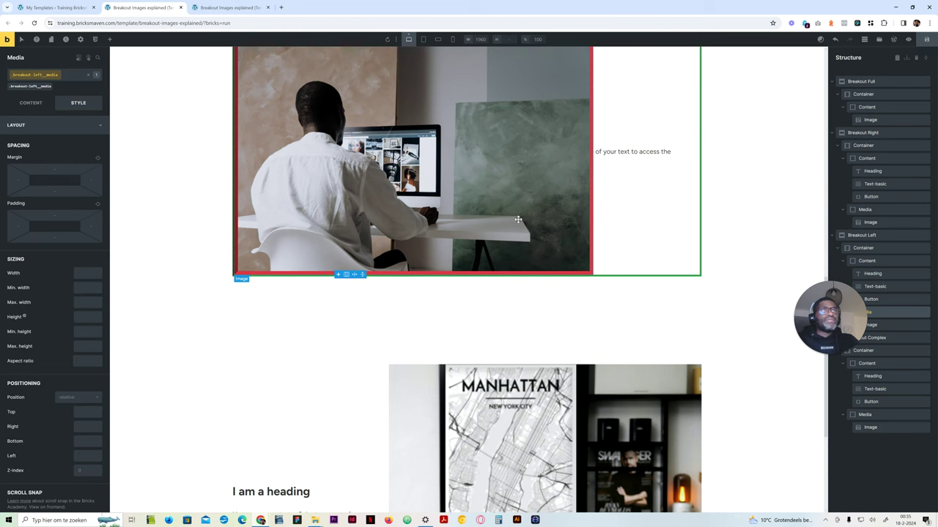
left_click(557, 211)
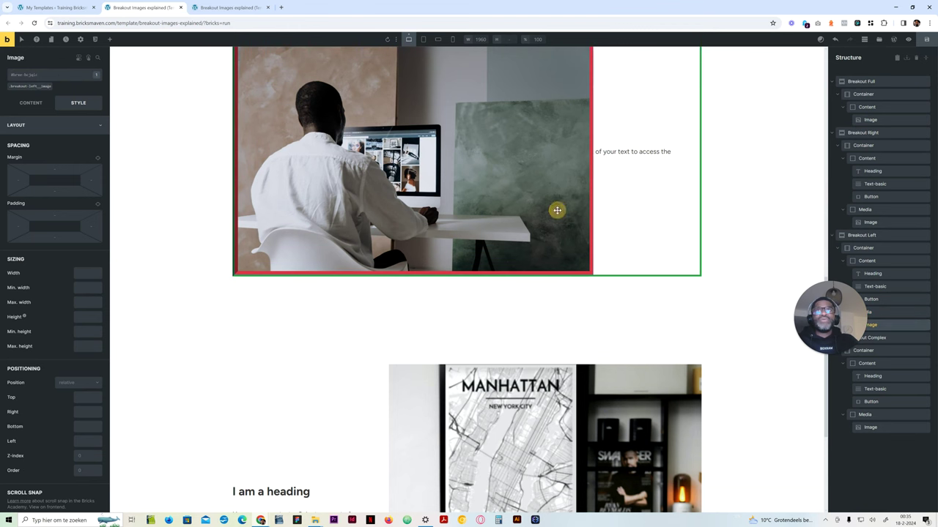
left_click(29, 86)
key("ctrl+v")
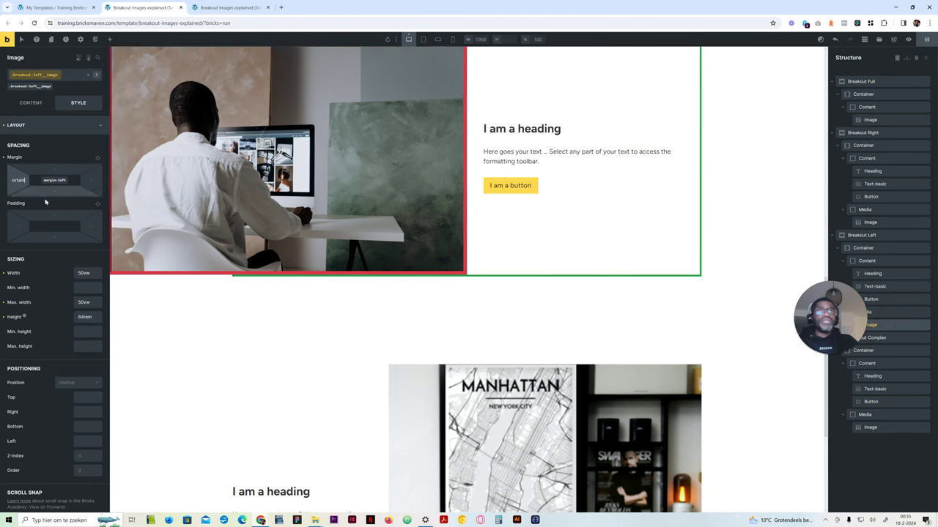
scroll(538, 289, "up", 2)
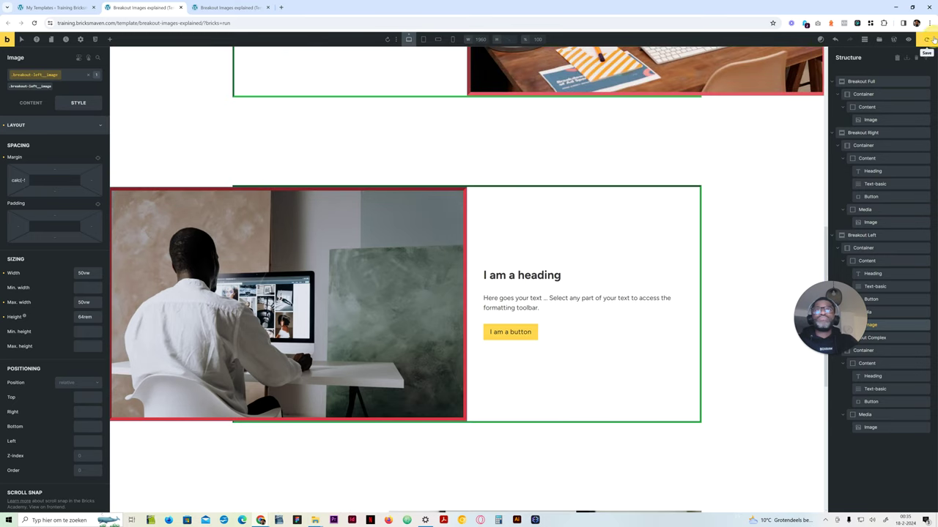
left_click(926, 39)
scroll(473, 339, "down", 1)
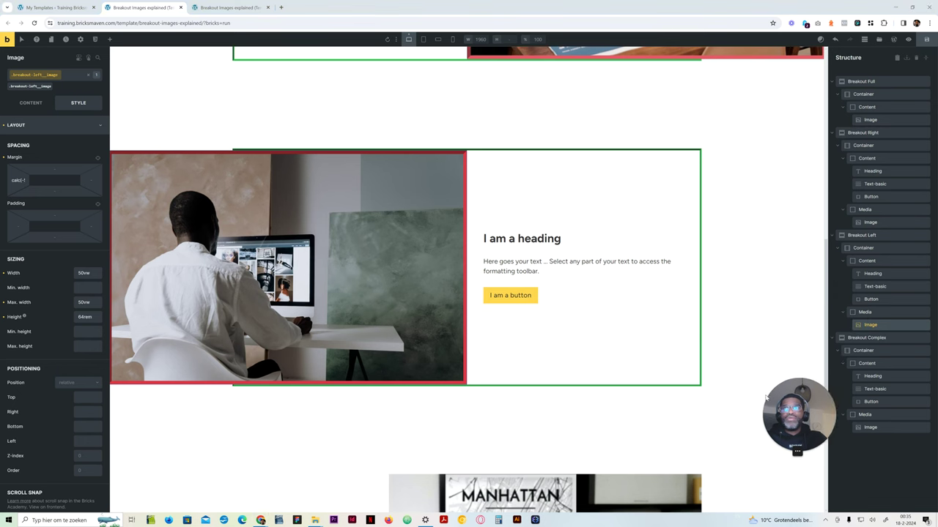
Give the Breakout Complex section's container a 5px inset border on all sides in the green success color.
left_click(863, 338)
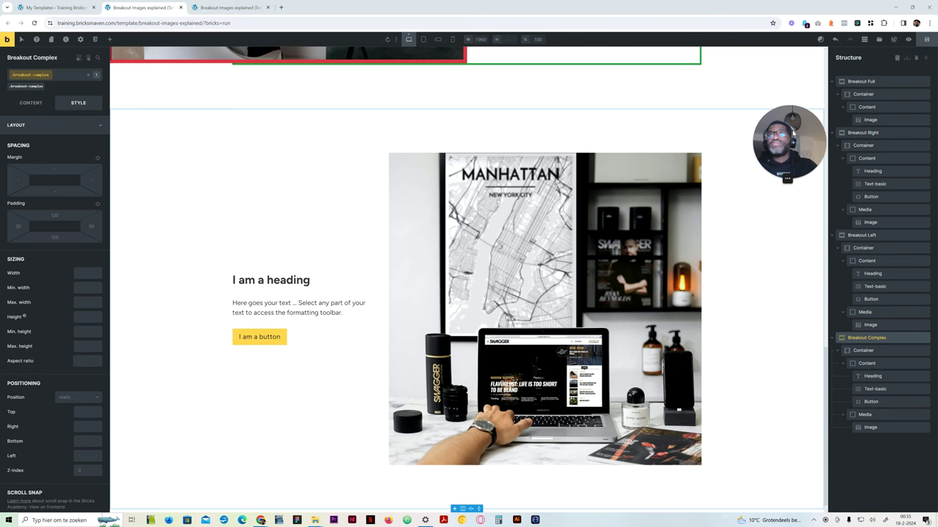
left_click(864, 350)
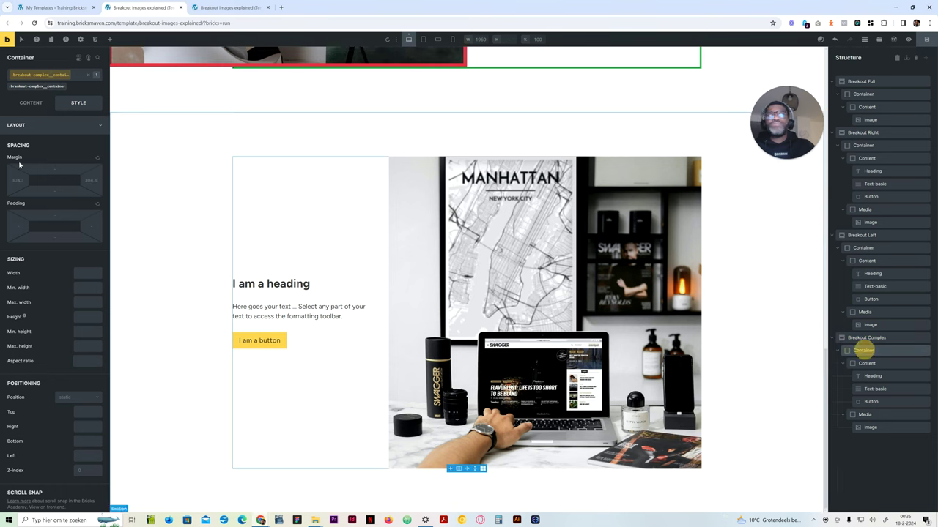
left_click(40, 180)
left_click(96, 197)
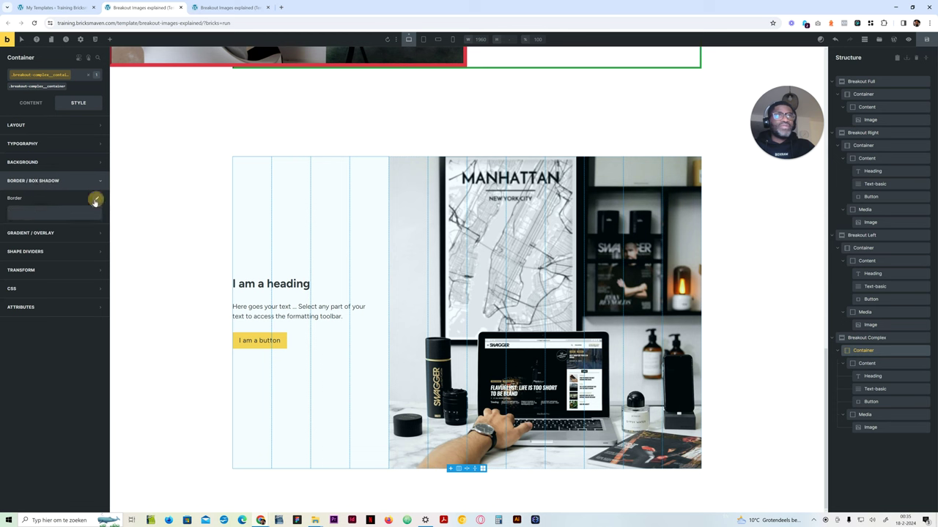
left_click(22, 234)
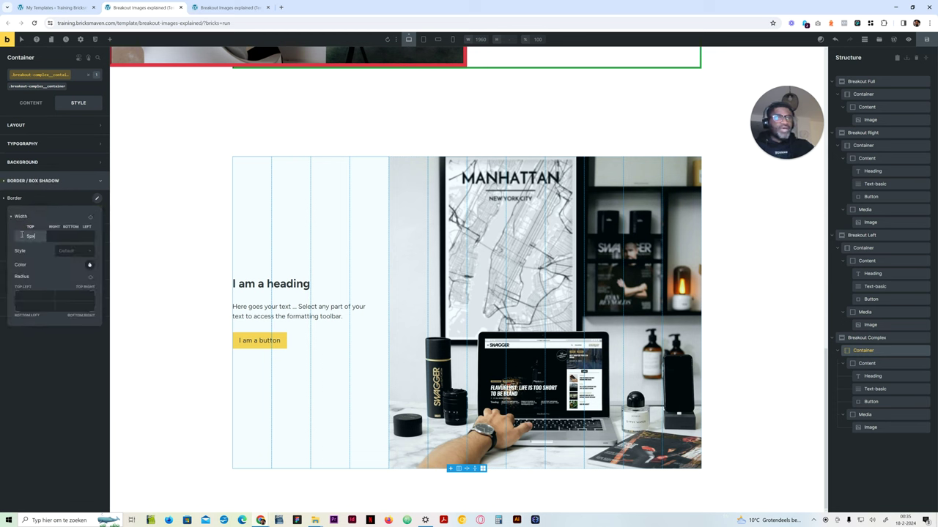
left_click(91, 216)
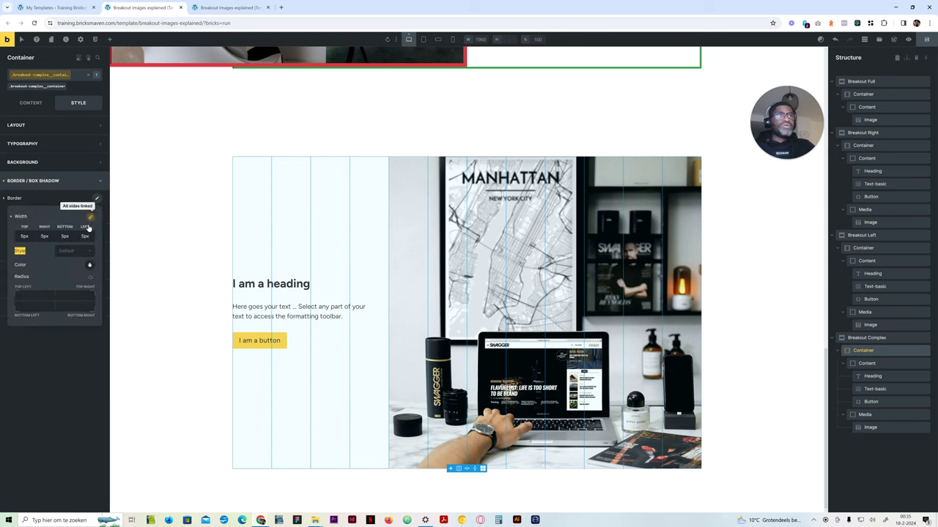
left_click(74, 250)
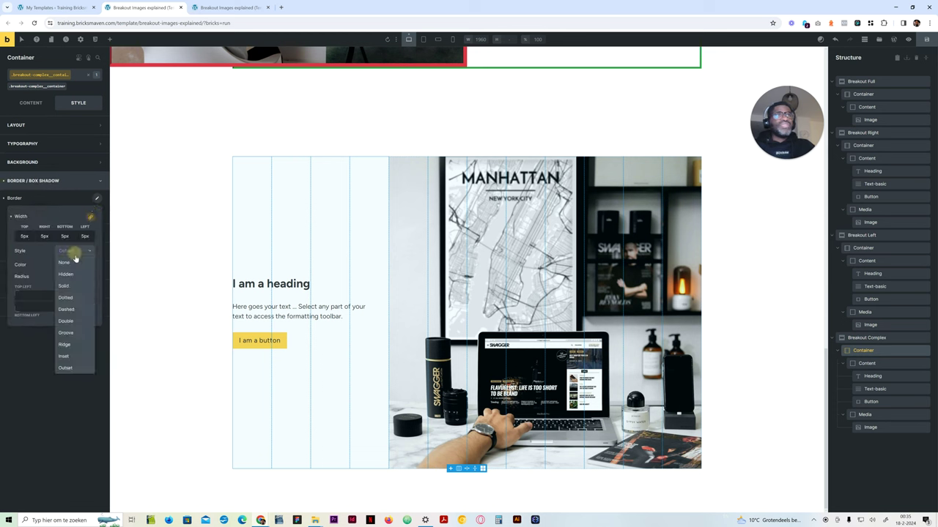
left_click(64, 356)
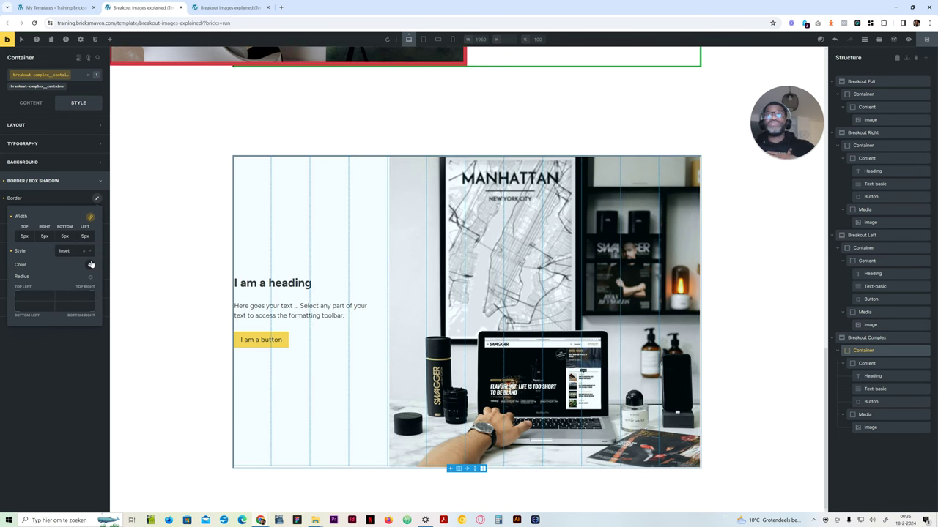
left_click(90, 265)
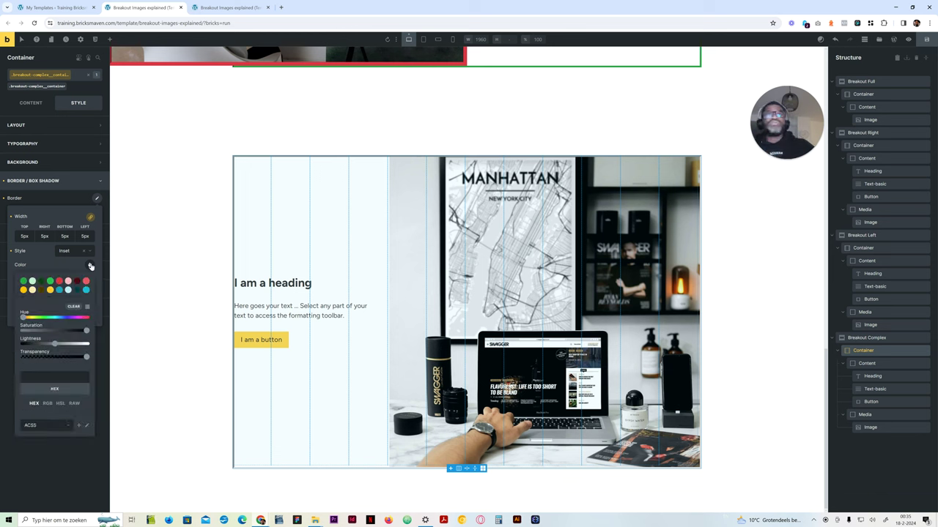
left_click(24, 281)
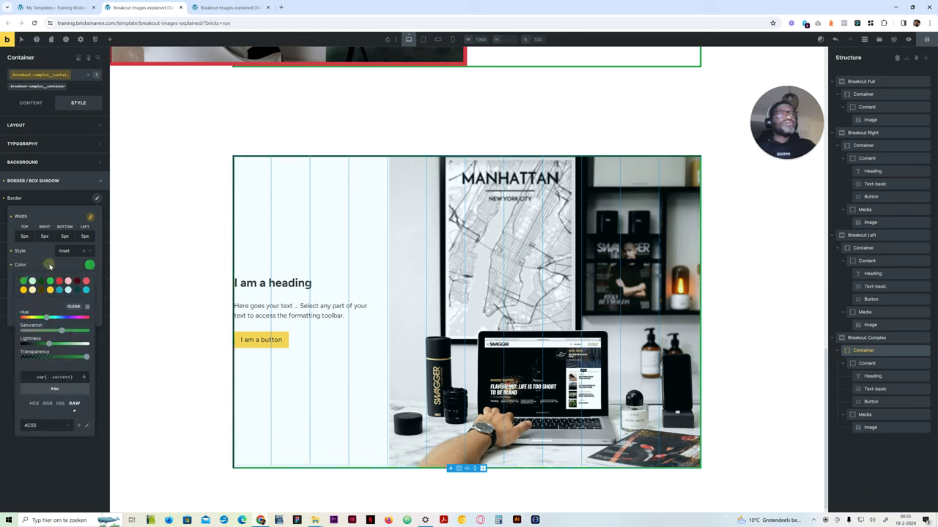
left_click(59, 194)
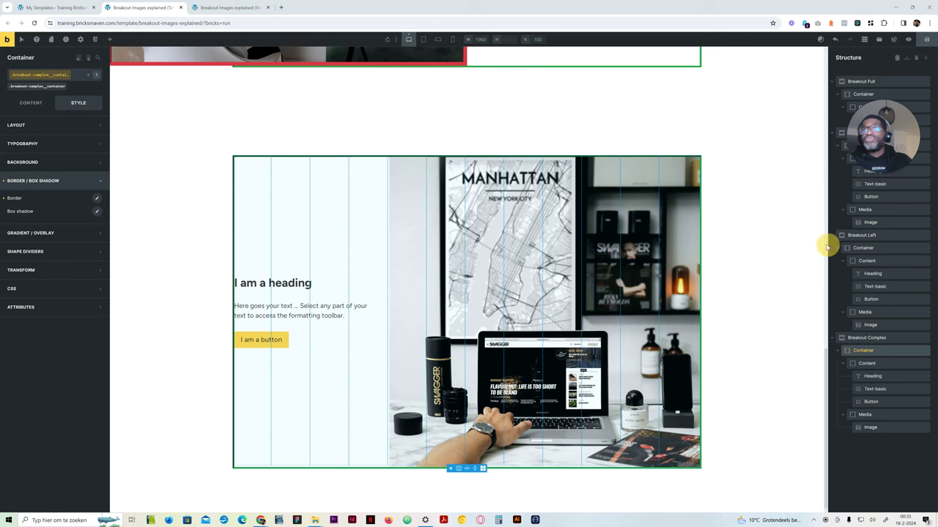
Give the Breakout Complex section's image a 10px inset border on all sides in the red danger color.
left_click(872, 427)
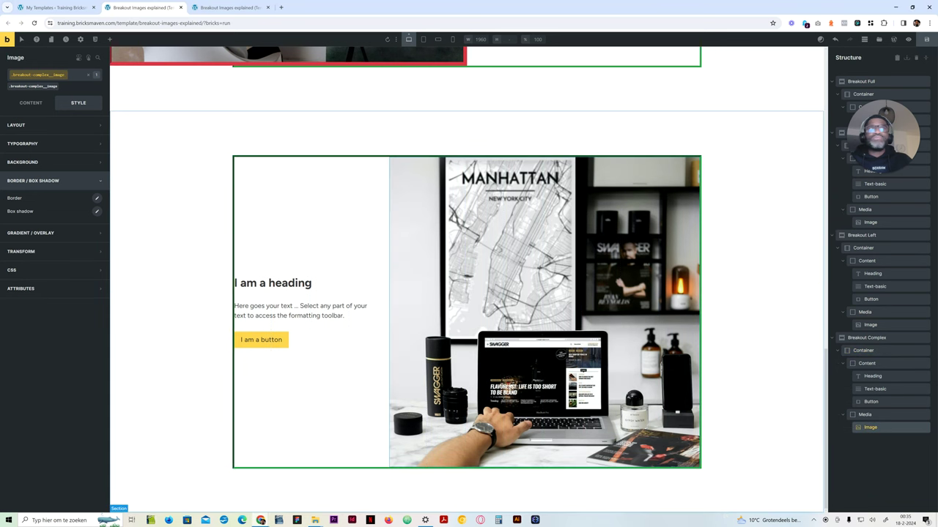
left_click(97, 198)
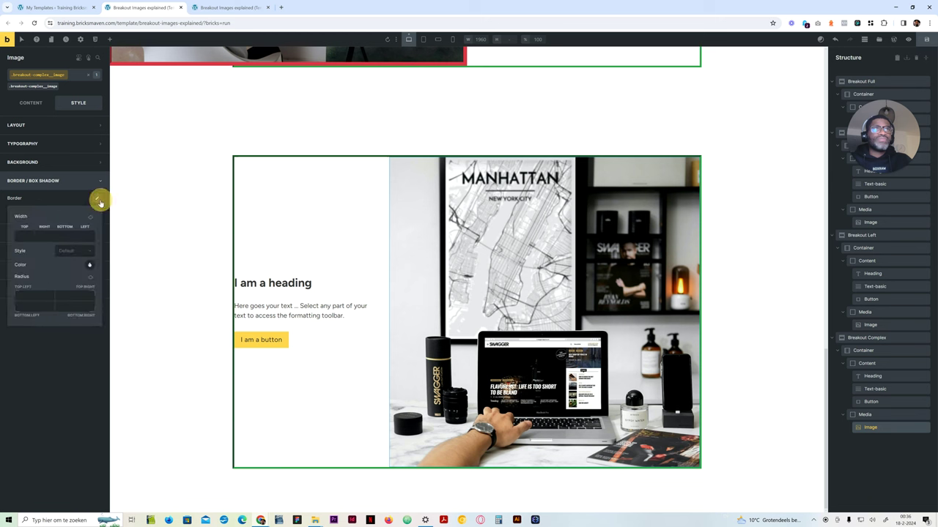
left_click(20, 238)
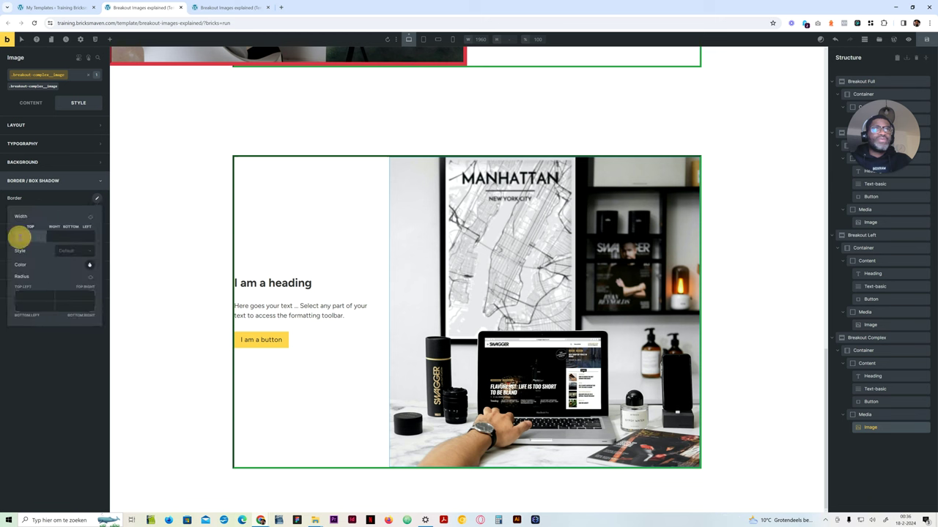
type("10")
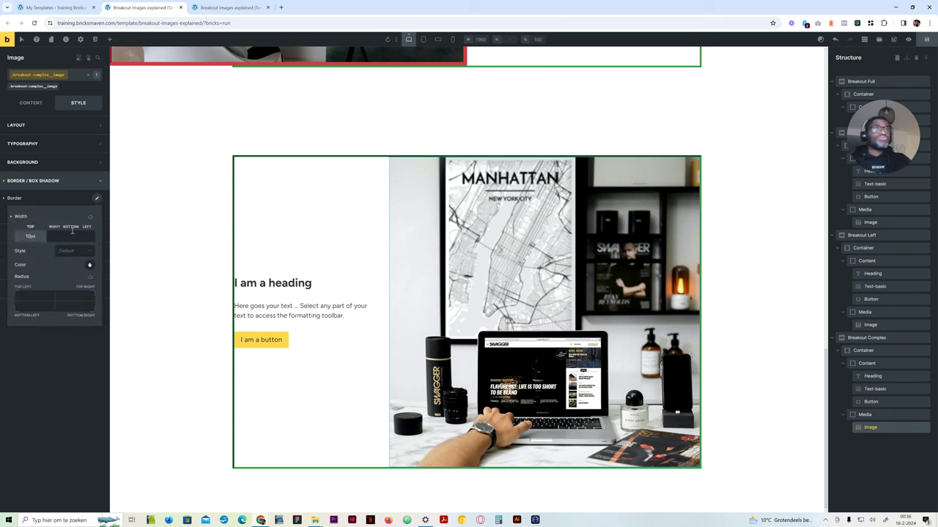
left_click(90, 217)
left_click(85, 251)
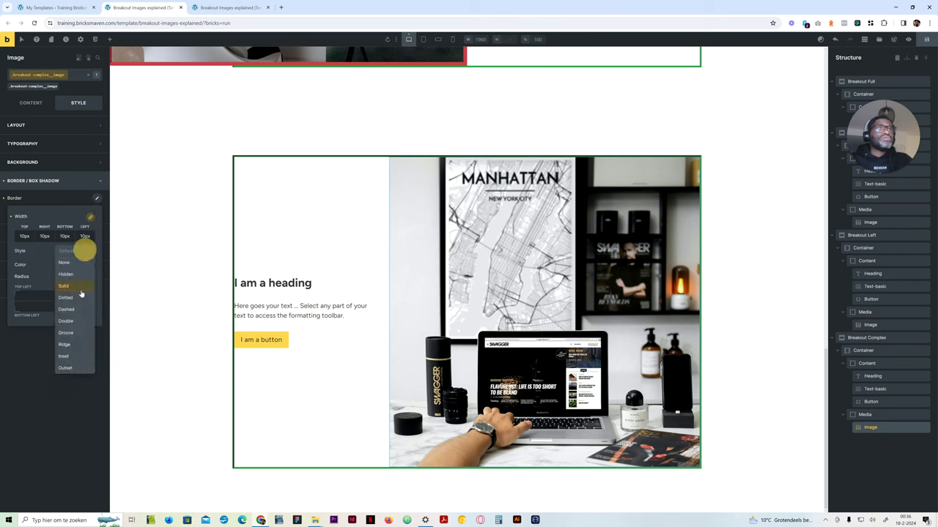
left_click(77, 356)
left_click(88, 265)
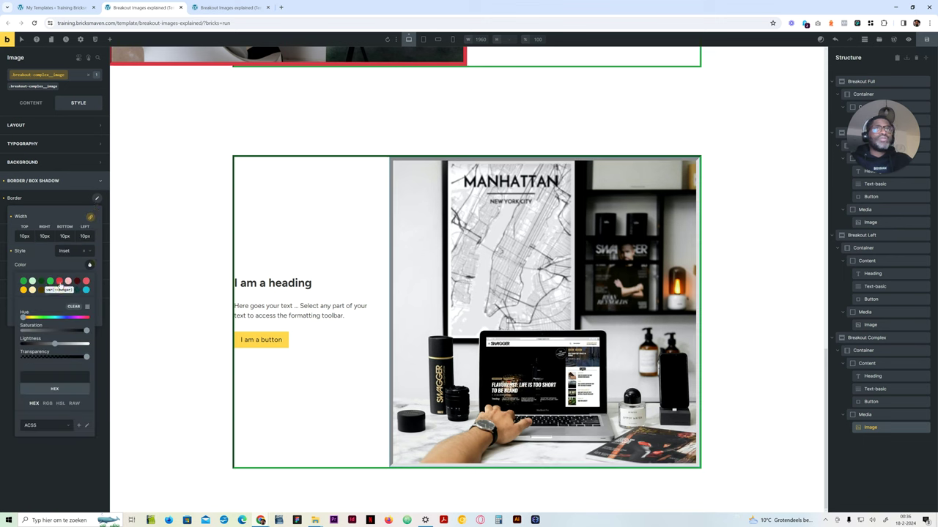
left_click(60, 282)
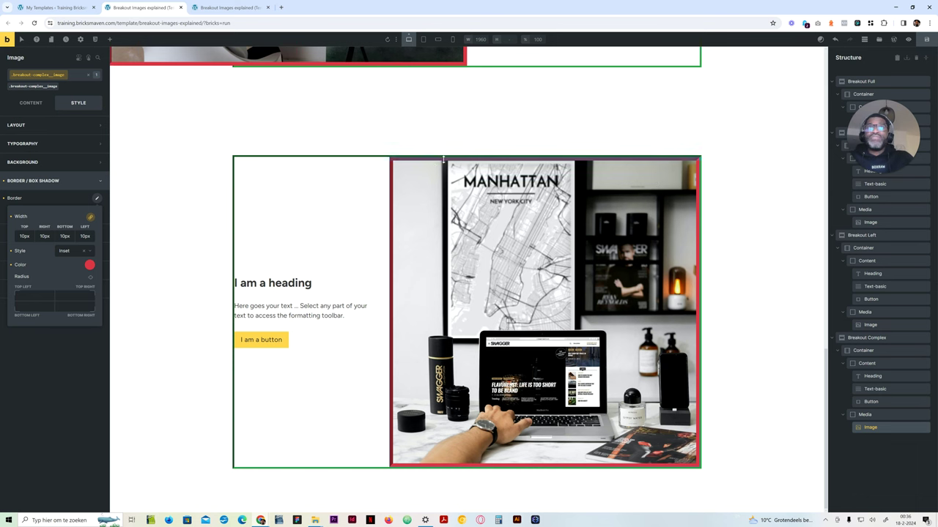
Sketch vertical grid-column lines over the Breakout Complex section, label each half 6, and clear the annotations.
scroll(498, 274, "up", 3)
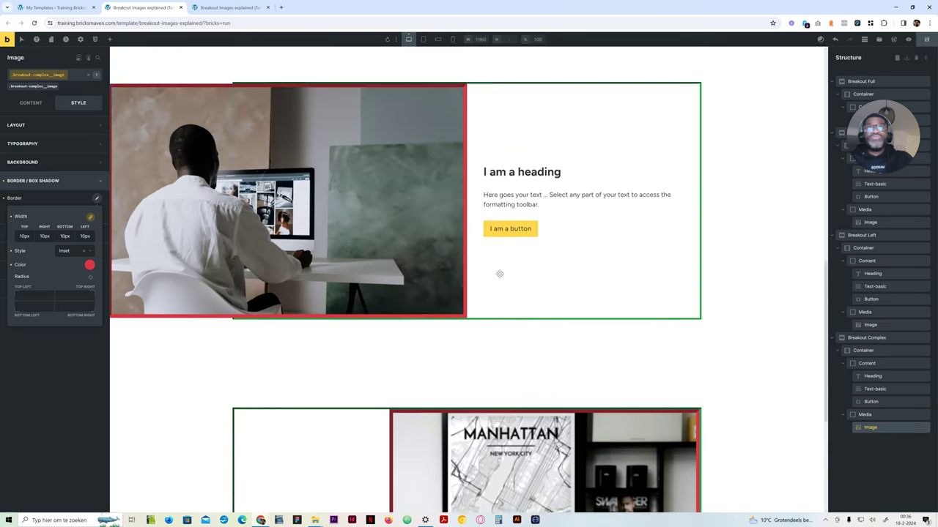
scroll(497, 270, "down", 3)
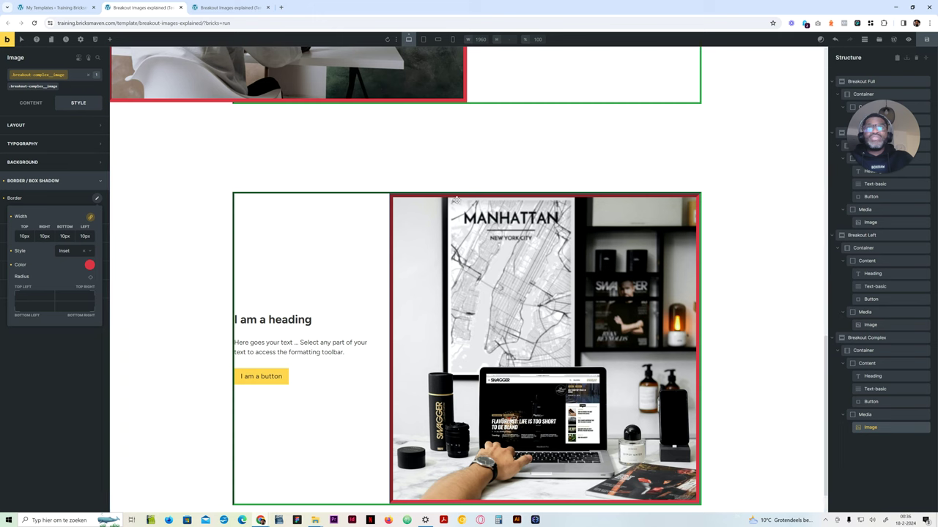
scroll(469, 484, "down", 1)
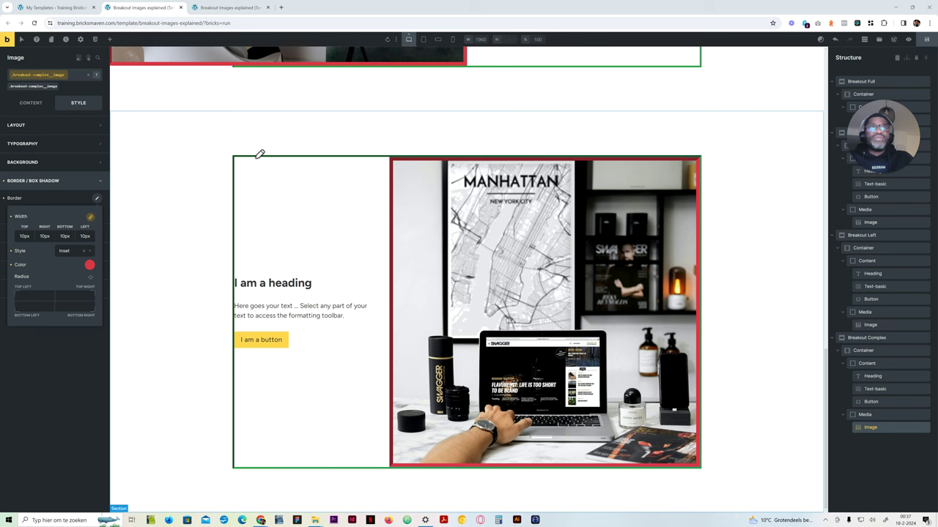
left_click_drag(470, 66, 467, 500)
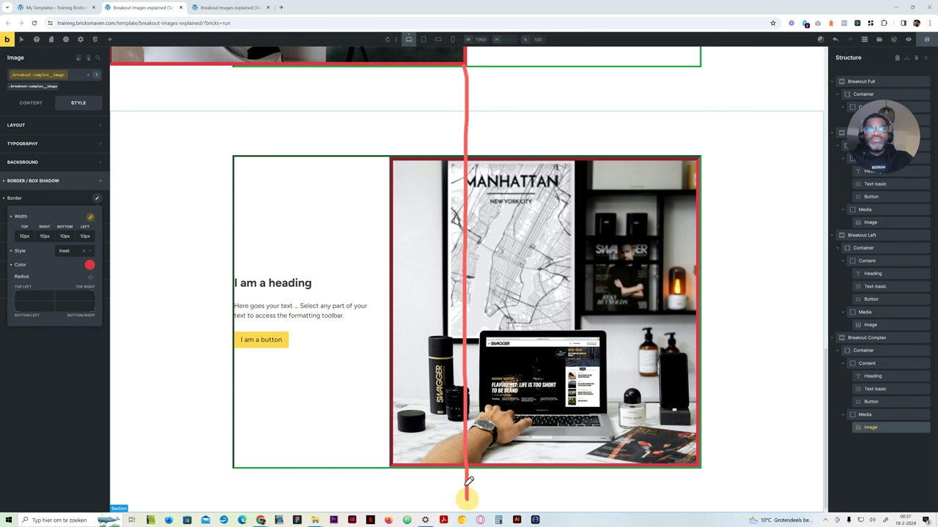
left_click_drag(262, 156, 266, 336)
left_click_drag(270, 379, 269, 463)
left_click_drag(295, 156, 294, 507)
left_click_drag(340, 147, 353, 506)
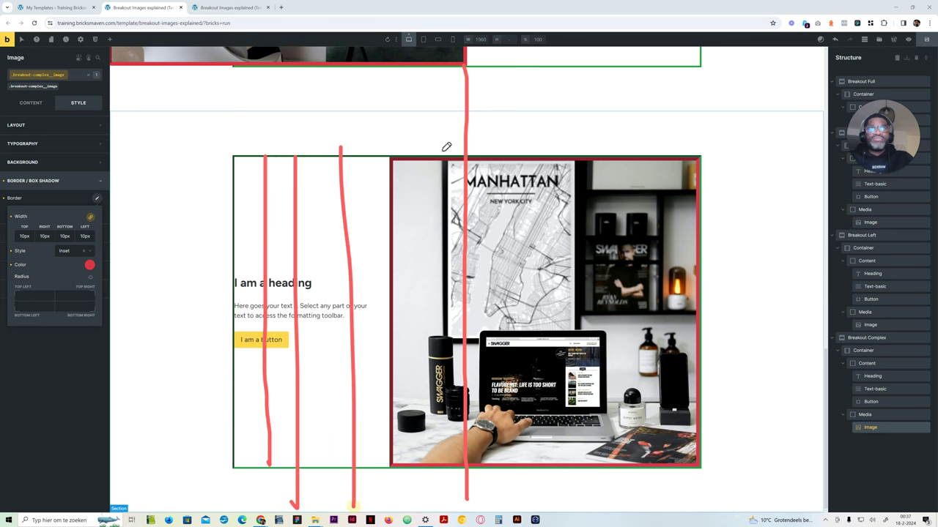
left_click_drag(441, 145, 431, 472)
left_click_drag(389, 161, 386, 469)
left_click_drag(501, 148, 507, 498)
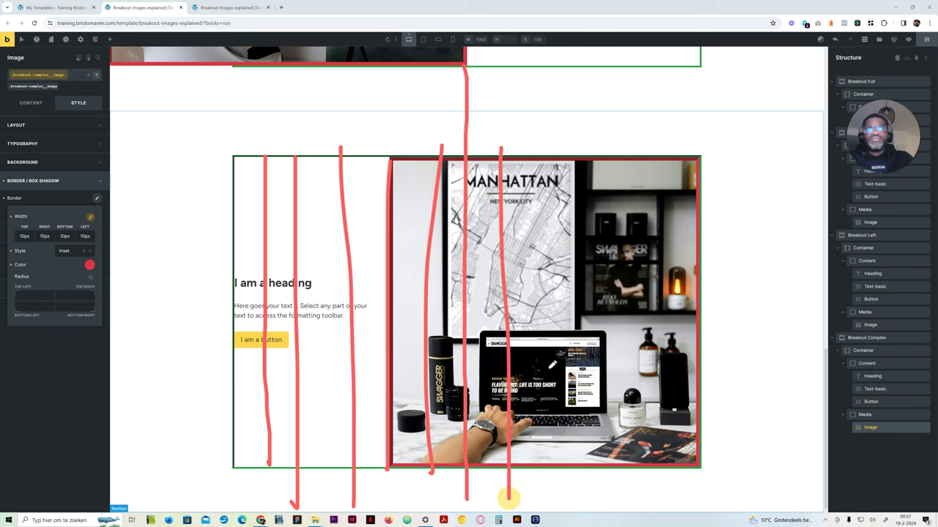
left_click_drag(554, 150, 578, 510)
left_click_drag(613, 161, 608, 497)
left_click_drag(654, 149, 674, 492)
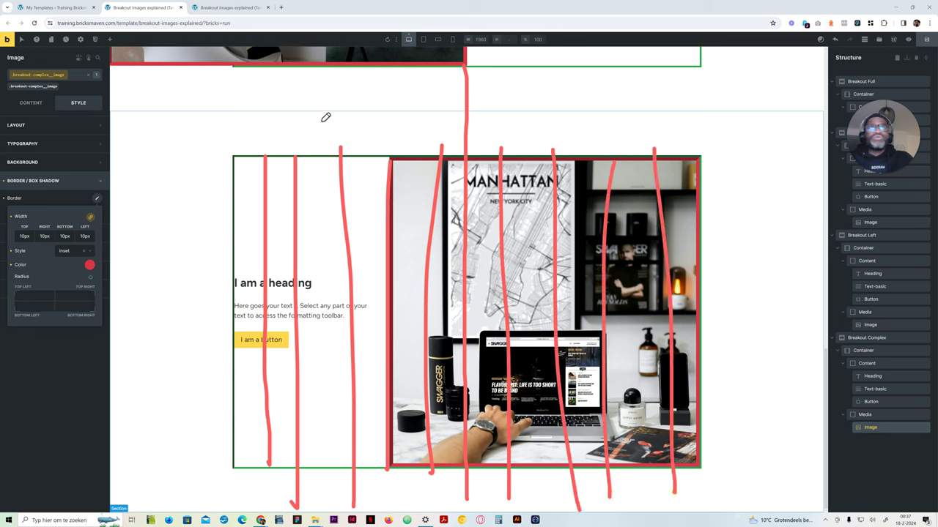
mouse_move(322, 121)
left_mouse_down()
mouse_move(315, 140)
mouse_move(311, 131)
left_mouse_up()
mouse_move(598, 107)
left_mouse_down()
mouse_move(593, 139)
mouse_move(586, 127)
left_mouse_up()
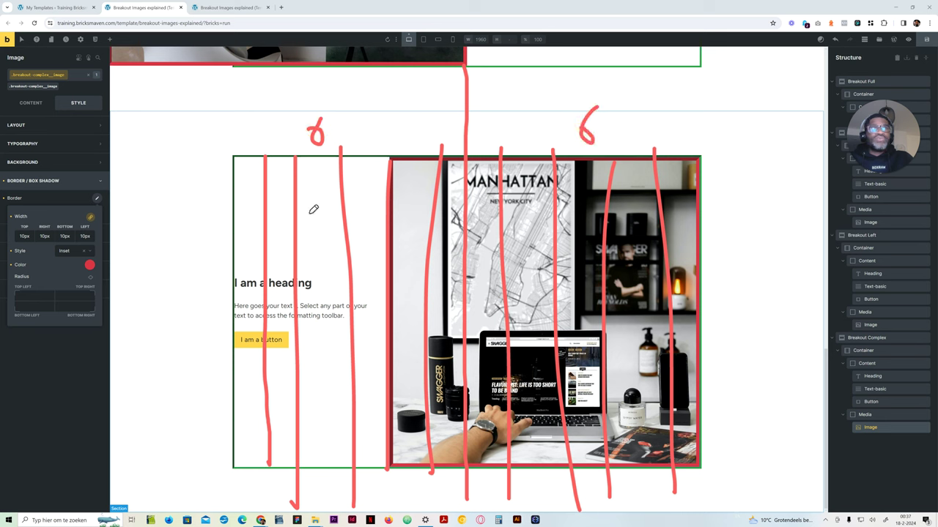
key("e")
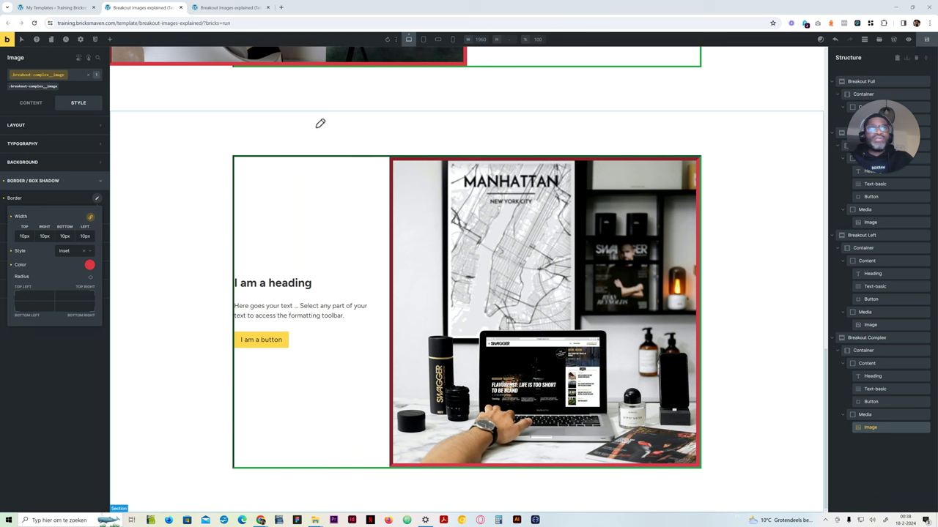
Annotate the Breakout Complex section with a center line, 6 above each half, 8 across the image and 4 over the content.
mouse_move(324, 116)
left_mouse_down()
mouse_move(317, 146)
mouse_move(315, 138)
left_mouse_up()
left_click_drag(593, 121, 597, 135)
left_click_drag(466, 54, 466, 501)
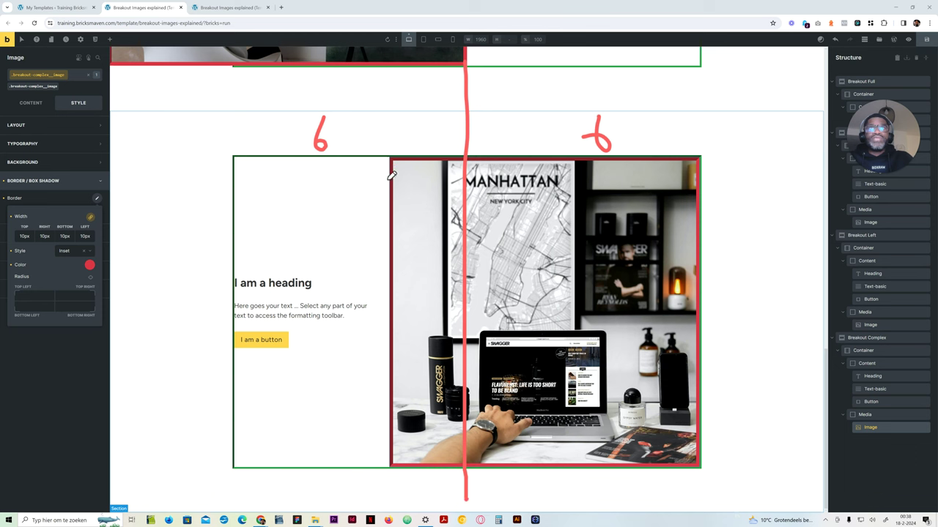
mouse_move(388, 193)
left_mouse_down()
mouse_move(705, 202)
mouse_move(697, 207)
left_mouse_up()
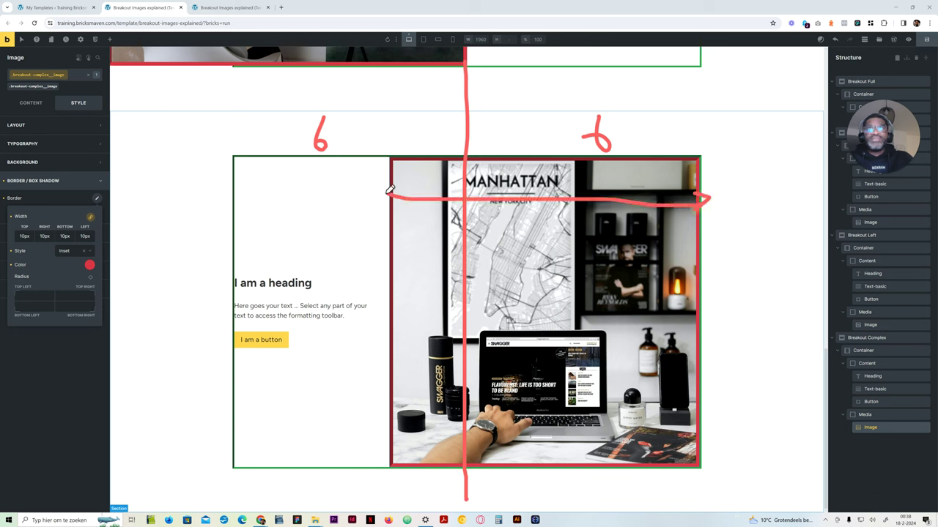
mouse_move(389, 189)
left_mouse_down()
mouse_move(372, 203)
mouse_move(396, 209)
left_mouse_up()
mouse_move(518, 258)
left_mouse_down()
mouse_move(518, 219)
mouse_move(526, 233)
left_mouse_up()
mouse_move(268, 220)
left_mouse_down()
mouse_move(321, 252)
mouse_move(320, 284)
left_mouse_up()
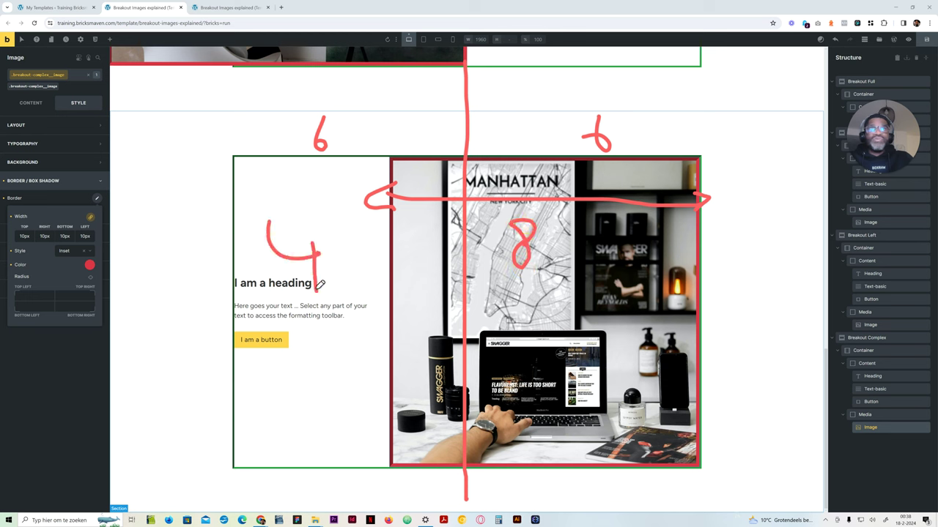
Annotate the image's 2-column overlap past the center line and mark the breakout from the center to the viewport edge as -50vw.
mouse_move(412, 125)
left_mouse_down()
mouse_move(432, 131)
mouse_move(428, 146)
mouse_move(447, 148)
left_mouse_up()
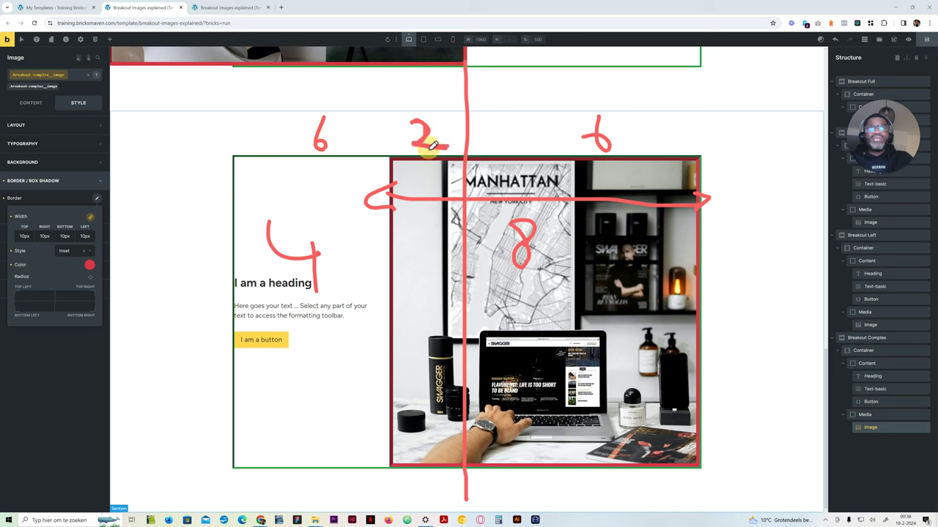
mouse_move(425, 137)
left_mouse_down()
mouse_move(416, 119)
mouse_move(442, 146)
mouse_move(815, 139)
mouse_move(794, 154)
left_mouse_up()
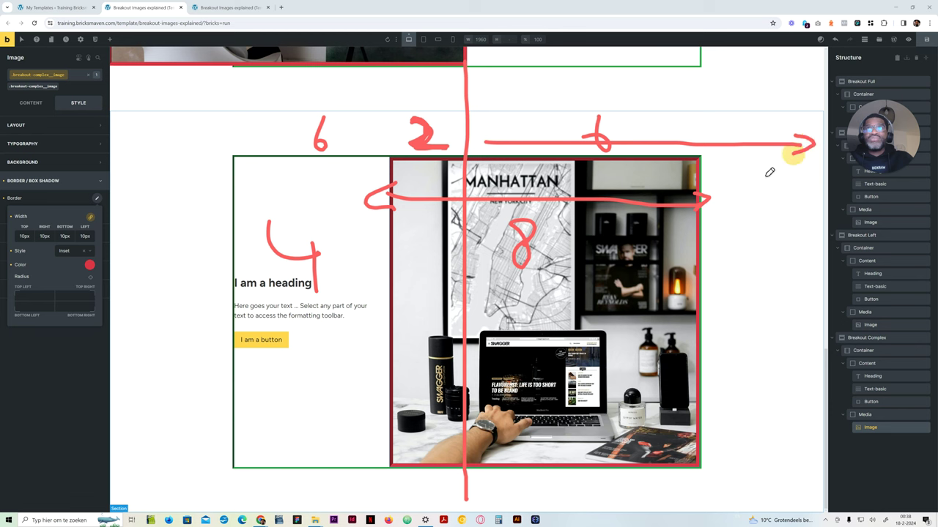
mouse_move(617, 256)
left_mouse_down()
mouse_move(663, 250)
mouse_move(657, 285)
mouse_move(621, 289)
left_mouse_up()
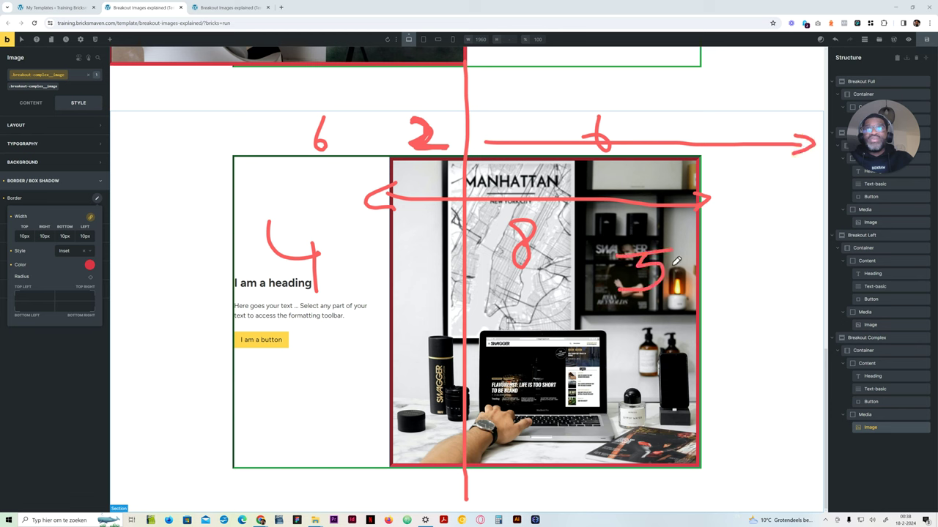
mouse_move(677, 258)
left_mouse_down()
mouse_move(756, 269)
mouse_move(773, 254)
left_mouse_up()
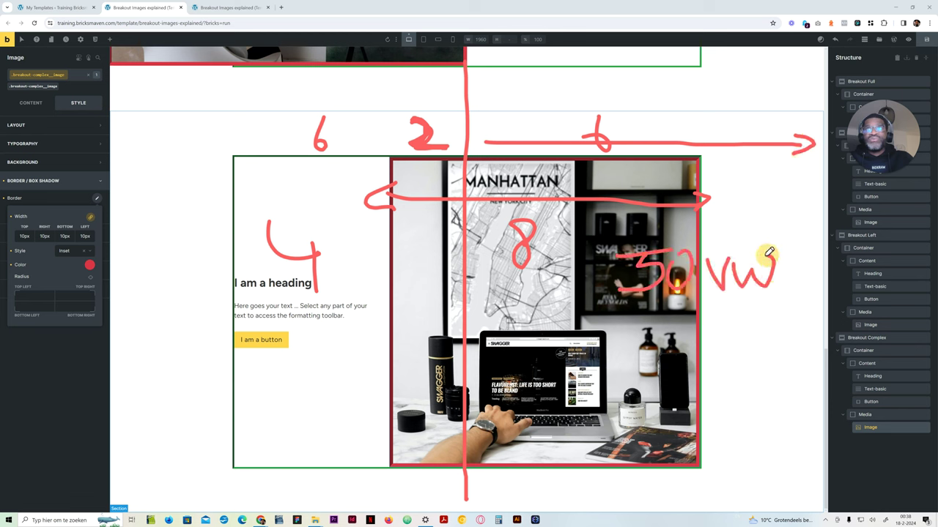
left_click_drag(465, 267, 467, 229)
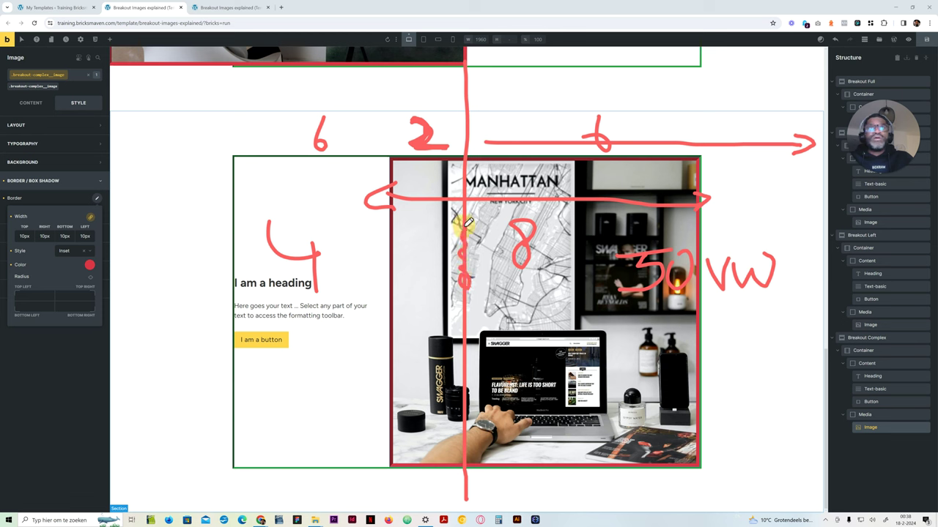
Mark a single grid column beside the image with two vertical lines, a width arrow and a circled 1.
left_click_drag(350, 154, 350, 434)
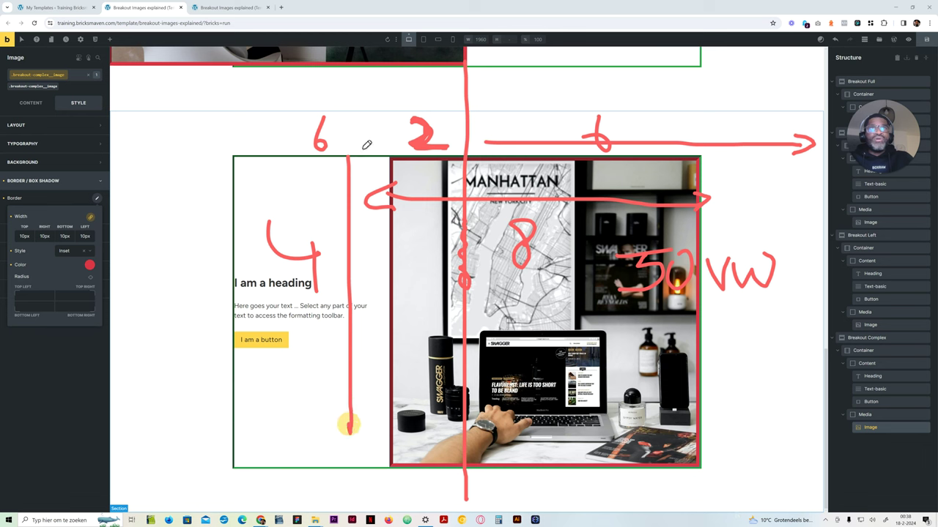
mouse_move(387, 148)
left_mouse_down()
mouse_move(384, 419)
mouse_move(373, 464)
left_mouse_up()
mouse_move(353, 414)
left_mouse_down()
mouse_move(345, 466)
mouse_move(351, 483)
mouse_move(379, 486)
mouse_move(338, 490)
left_mouse_up()
mouse_move(364, 418)
left_mouse_down()
mouse_move(367, 390)
mouse_move(386, 436)
mouse_move(360, 377)
mouse_move(344, 429)
mouse_move(396, 388)
left_mouse_up()
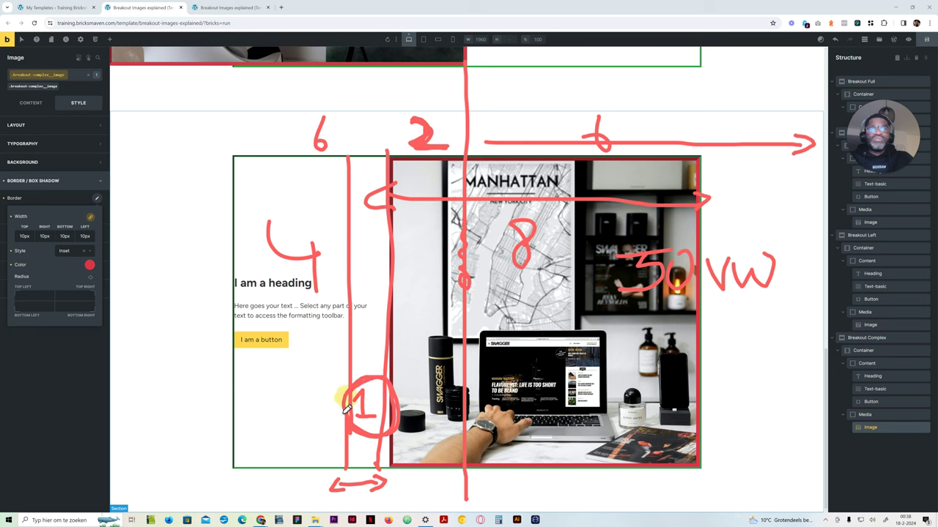
Annotate the container's full width with an arrow and the formula 1280px / 12 = 1 Col.
mouse_move(232, 468)
left_mouse_down()
mouse_move(463, 479)
mouse_move(668, 473)
mouse_move(711, 459)
mouse_move(702, 479)
left_mouse_up()
left_click_drag(233, 467, 249, 486)
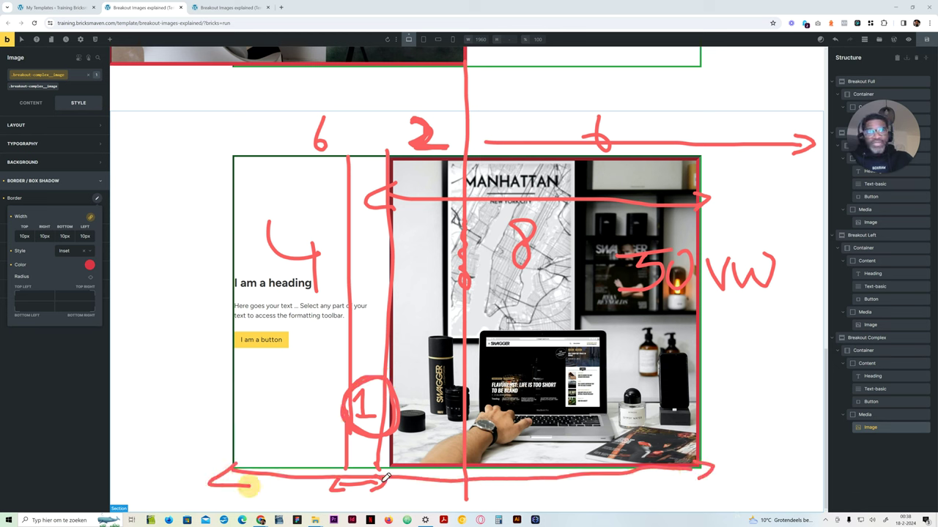
mouse_move(509, 487)
left_mouse_down()
mouse_move(511, 506)
mouse_move(528, 488)
mouse_move(557, 503)
mouse_move(548, 486)
mouse_move(575, 482)
mouse_move(586, 509)
mouse_move(602, 483)
mouse_move(613, 502)
left_mouse_up()
left_click_drag(612, 480, 594, 505)
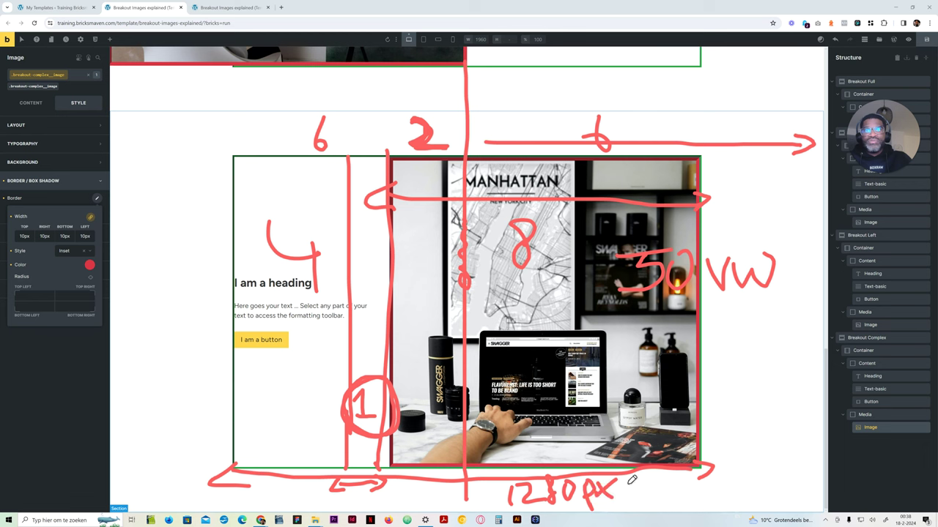
mouse_move(646, 468)
left_mouse_down()
mouse_move(636, 510)
mouse_move(682, 501)
mouse_move(717, 474)
left_mouse_up()
mouse_move(700, 490)
left_mouse_down()
mouse_move(723, 486)
mouse_move(722, 504)
left_mouse_up()
mouse_move(751, 473)
left_mouse_down()
mouse_move(763, 490)
mouse_move(769, 478)
mouse_move(779, 503)
left_mouse_up()
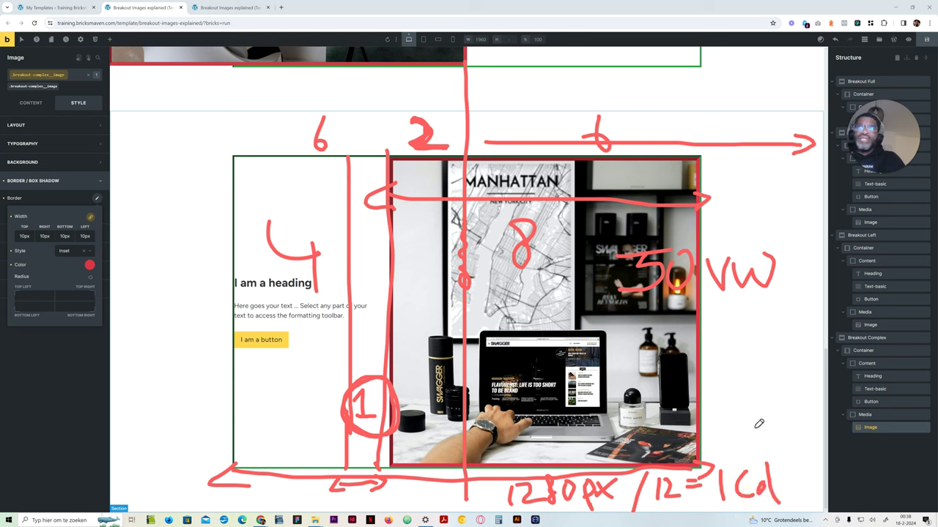
Extend the handwritten column formula with x 2 and + 50vw.
mouse_move(758, 425)
left_mouse_down()
mouse_move(737, 445)
mouse_move(754, 446)
left_mouse_up()
mouse_move(740, 389)
left_mouse_down()
mouse_move(749, 384)
mouse_move(760, 405)
left_mouse_up()
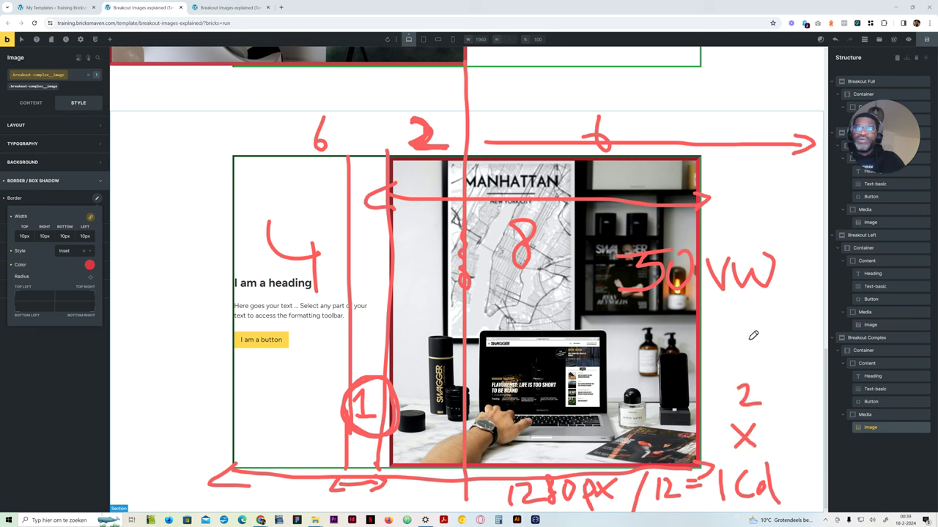
mouse_move(744, 330)
left_mouse_down()
mouse_move(742, 355)
mouse_move(754, 339)
mouse_move(766, 343)
mouse_move(778, 313)
mouse_move(781, 327)
mouse_move(800, 310)
left_mouse_up()
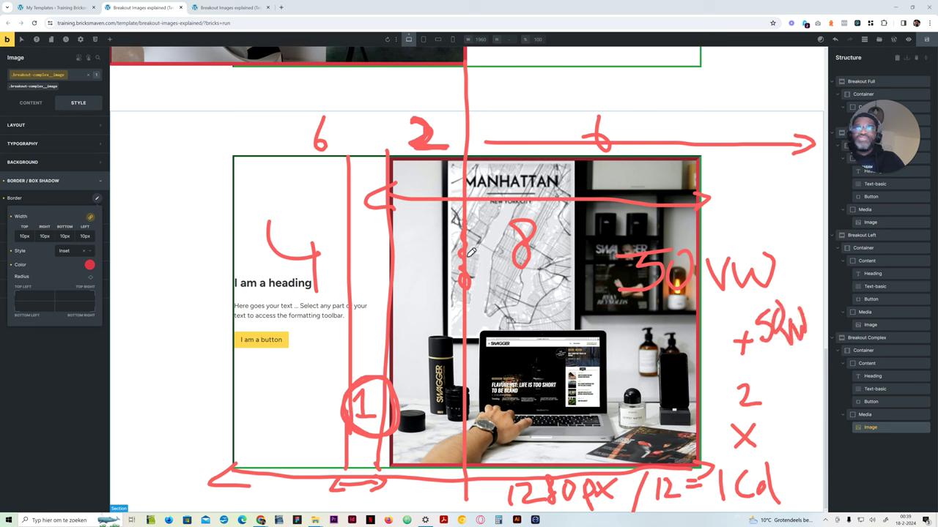
Clear the formula annotations, sketch the image's breakout area out to the viewport edge, exit drawing mode and collapse the image's border settings.
key("e")
left_click_drag(501, 182, 470, 287)
mouse_move(440, 186)
left_mouse_down()
mouse_move(414, 195)
mouse_move(440, 334)
mouse_move(659, 192)
mouse_move(797, 378)
left_mouse_up()
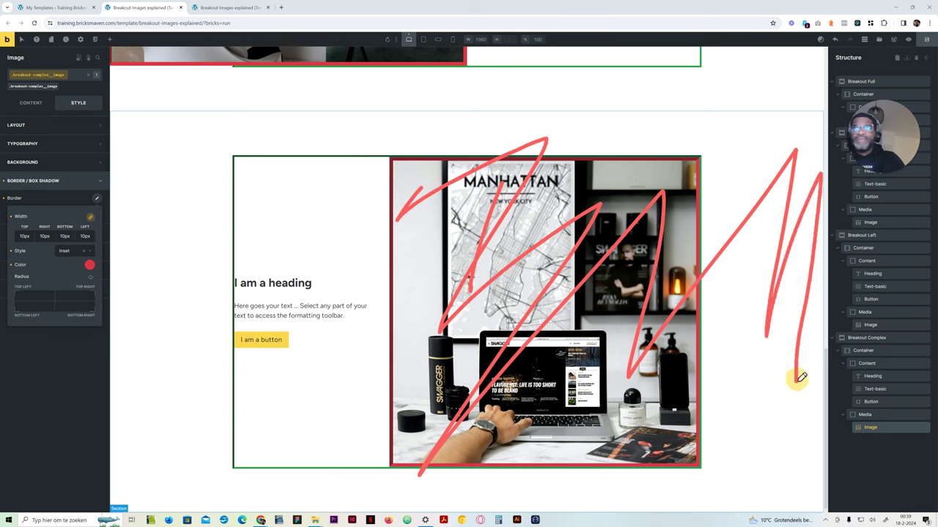
mouse_move(397, 461)
left_mouse_down()
mouse_move(831, 469)
mouse_move(383, 461)
mouse_move(392, 147)
mouse_move(813, 152)
mouse_move(794, 357)
mouse_move(768, 335)
mouse_move(652, 422)
mouse_move(477, 278)
mouse_move(561, 278)
mouse_move(737, 193)
mouse_move(611, 423)
mouse_move(451, 235)
mouse_move(806, 429)
mouse_move(748, 194)
mouse_move(646, 237)
left_mouse_up()
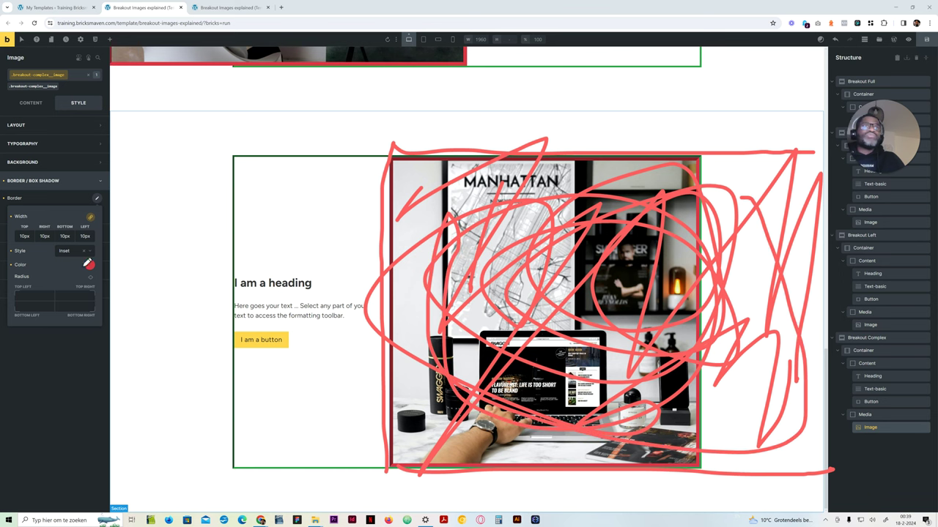
key("Escape")
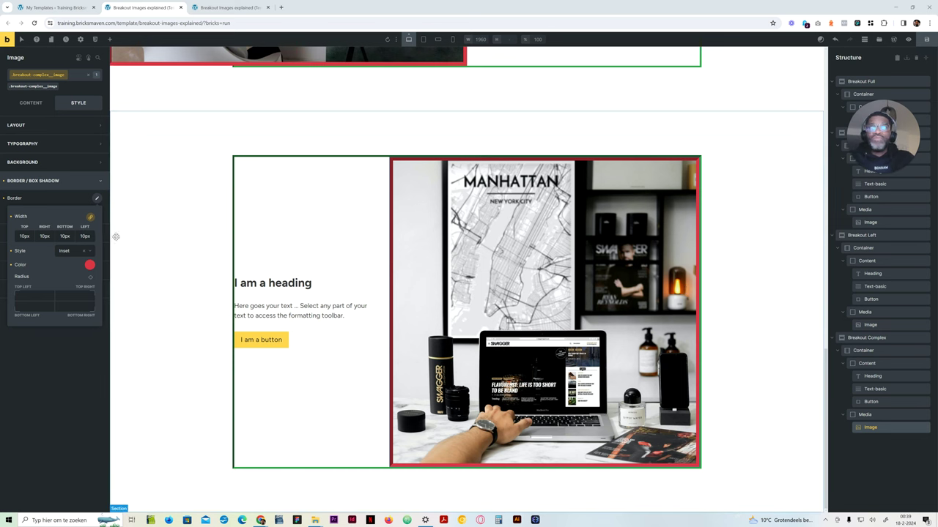
left_click(54, 180)
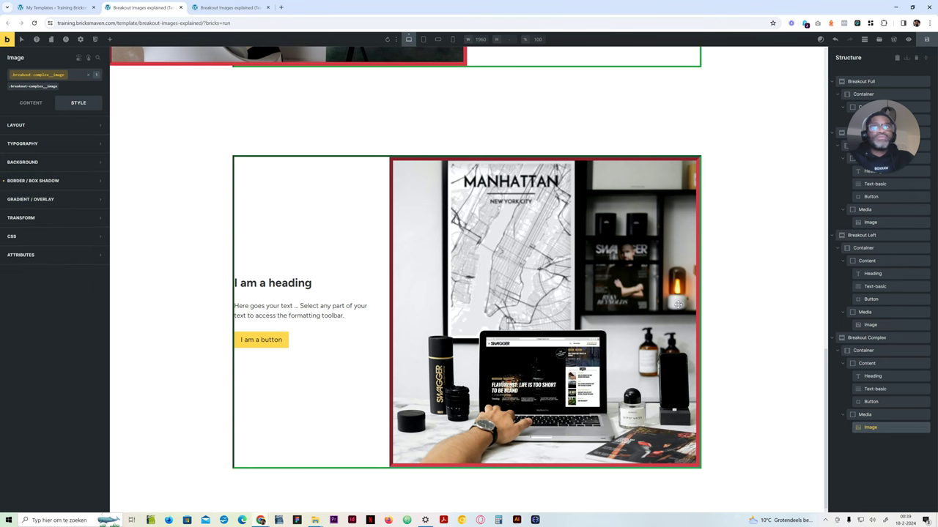
Set the height of the Breakout Complex image to 64rem.
left_click(44, 126)
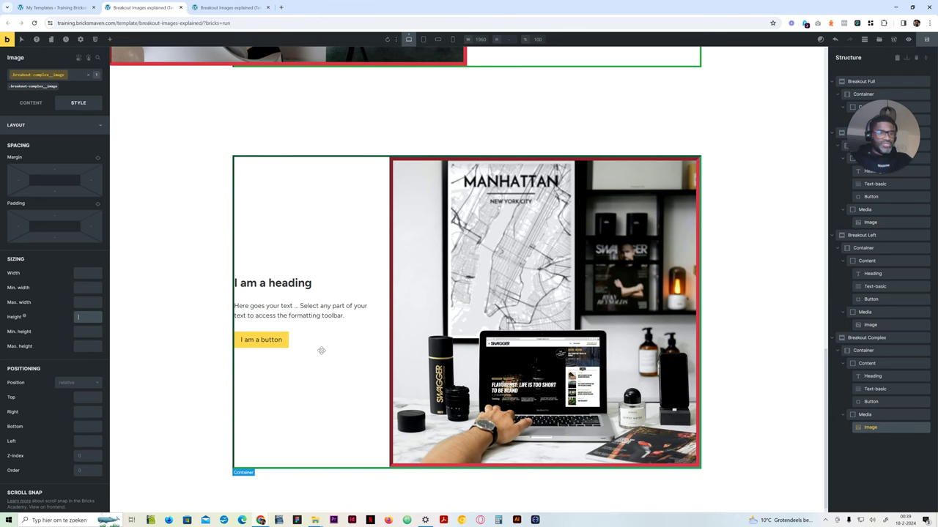
type("64rem")
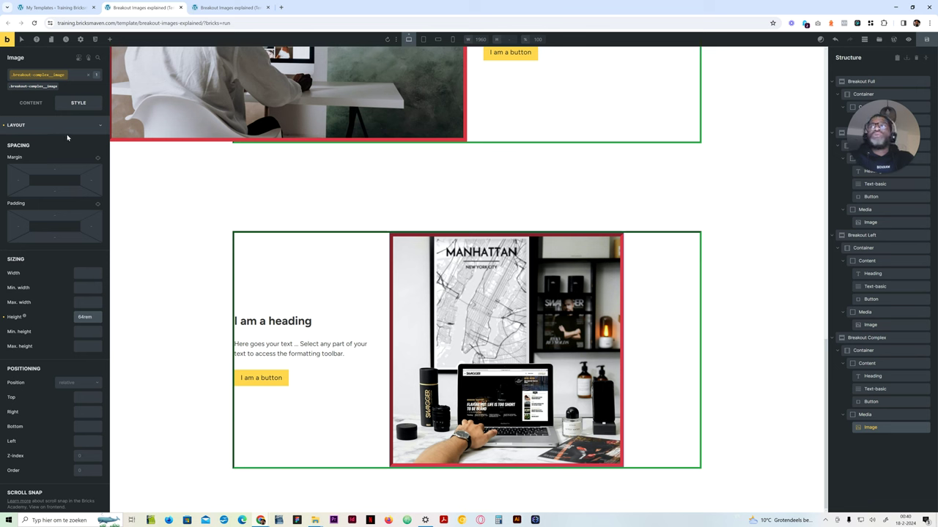
Set the image's max width to calc(50vw + ( 2 * (1280px / 12))).
left_click(87, 303)
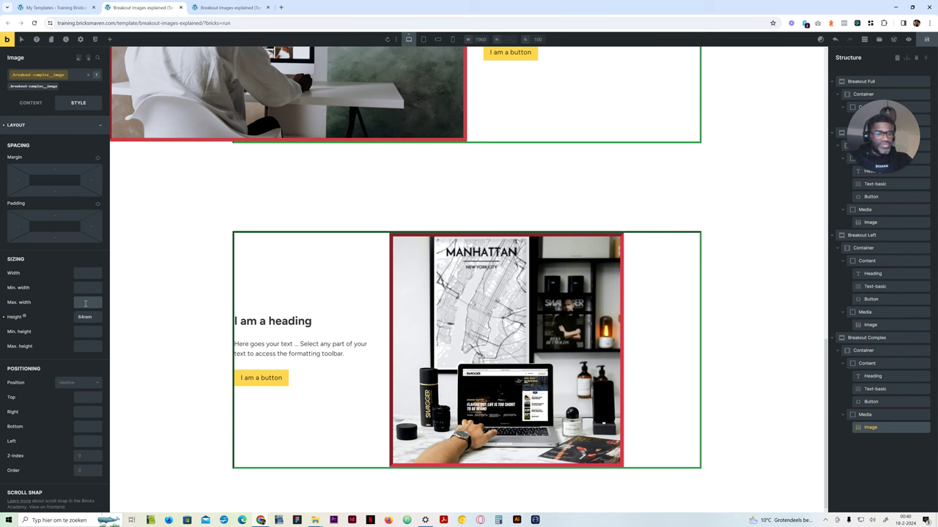
type("calc")
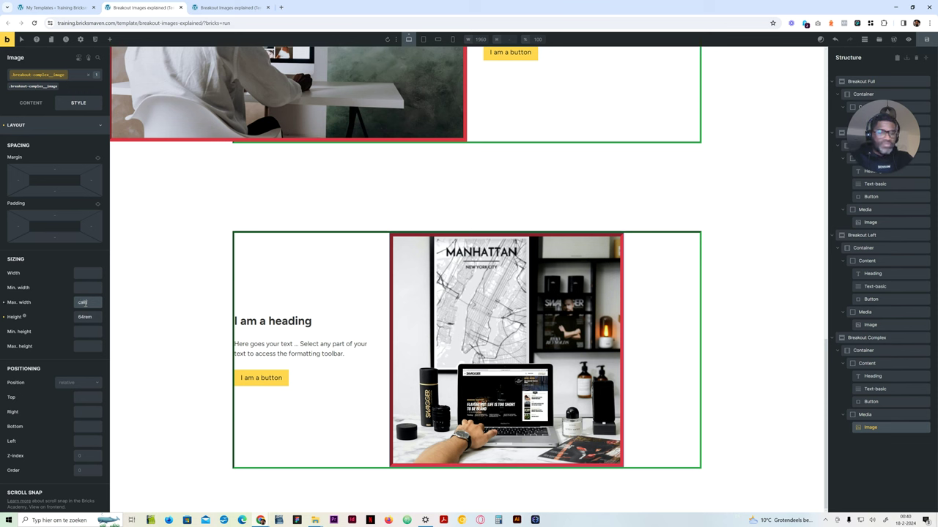
type("(50vw + ( 2.5")
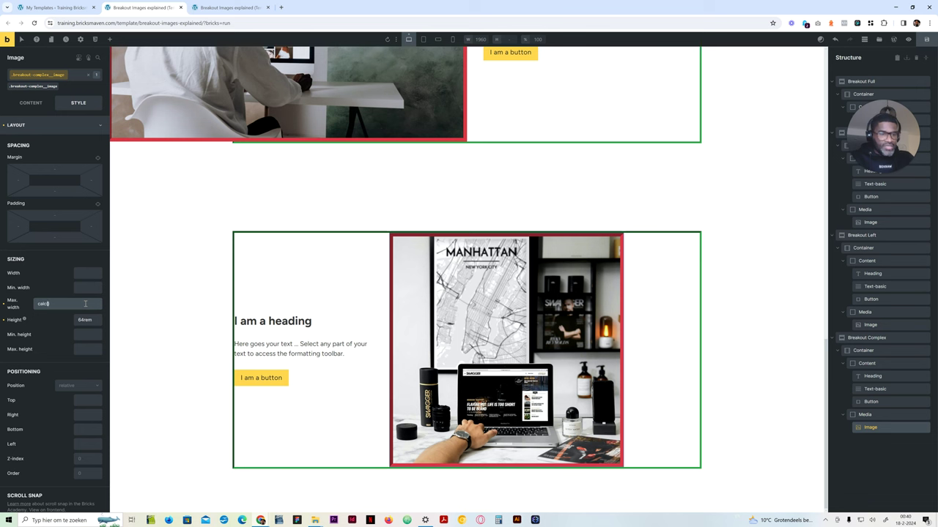
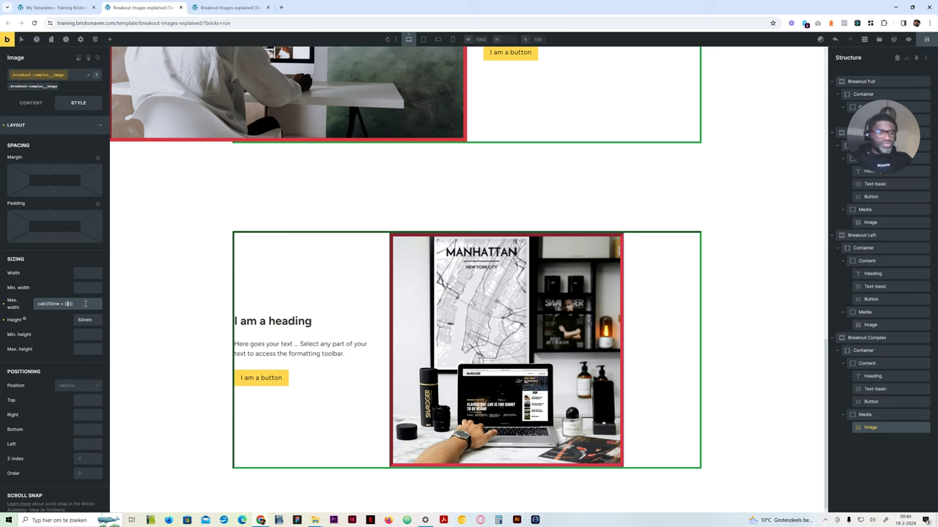
type("1280px ")
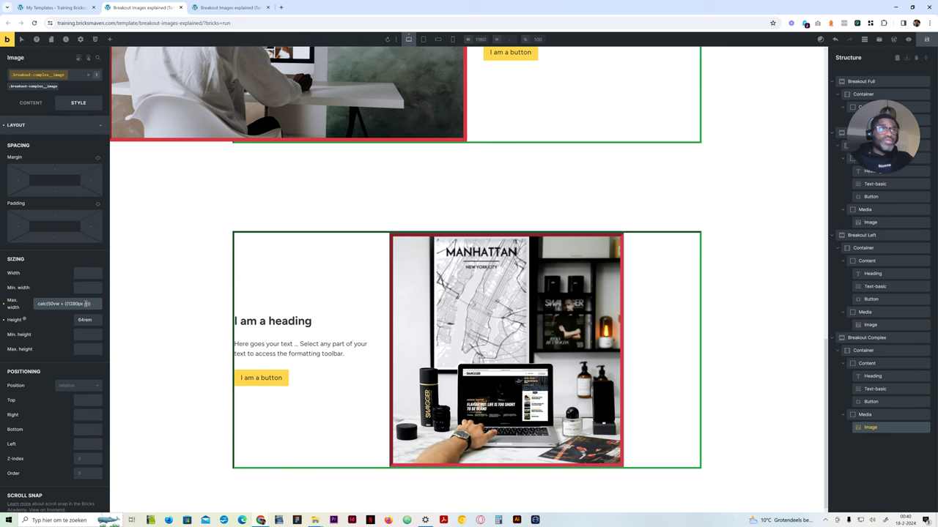
type("/")
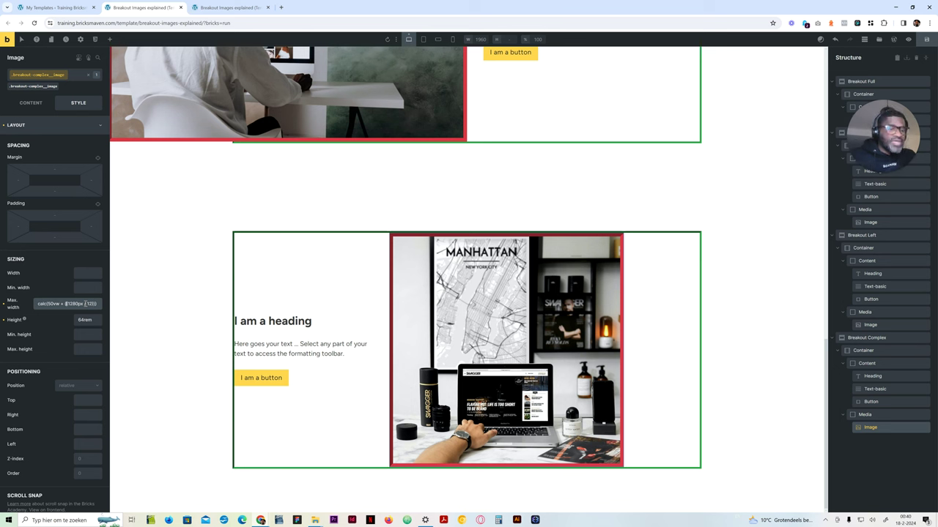
type("2 *")
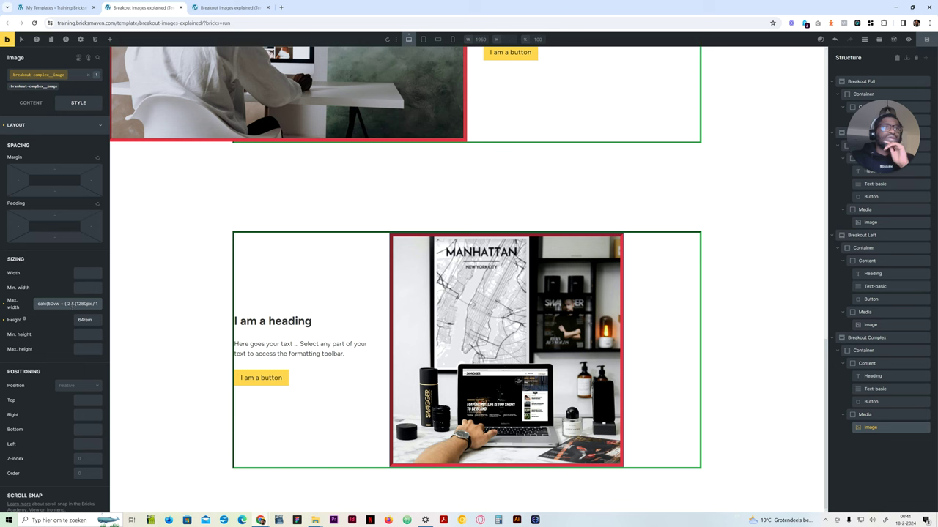
key("End")
type(")")
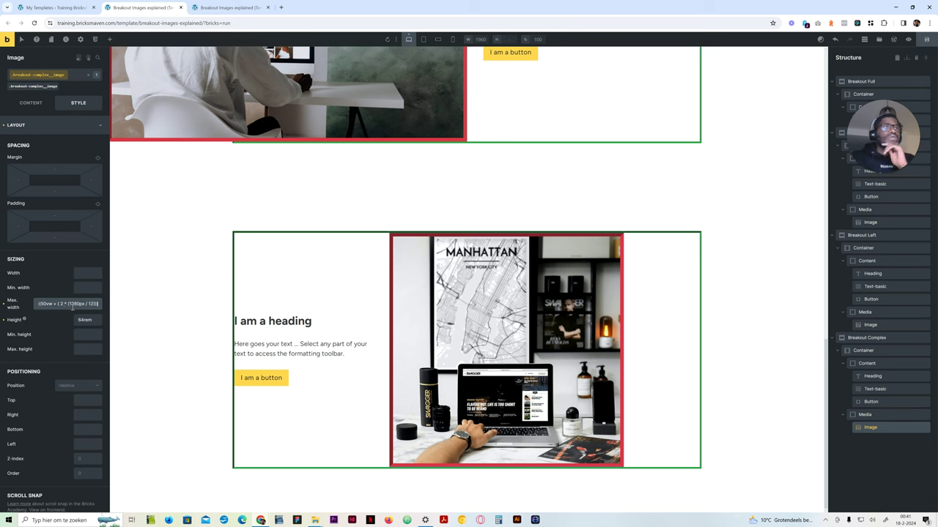
type(" !important")
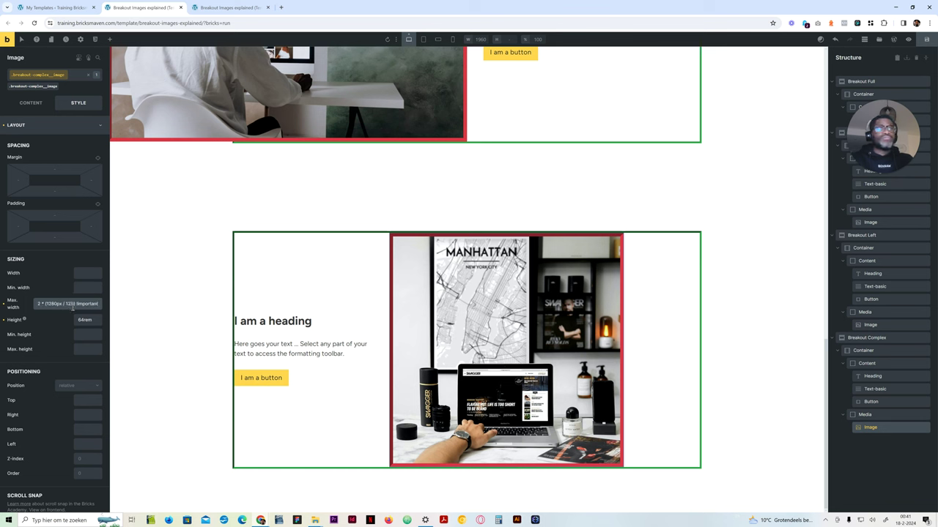
left_click_drag(76, 303, 156, 309)
key("BackSpace")
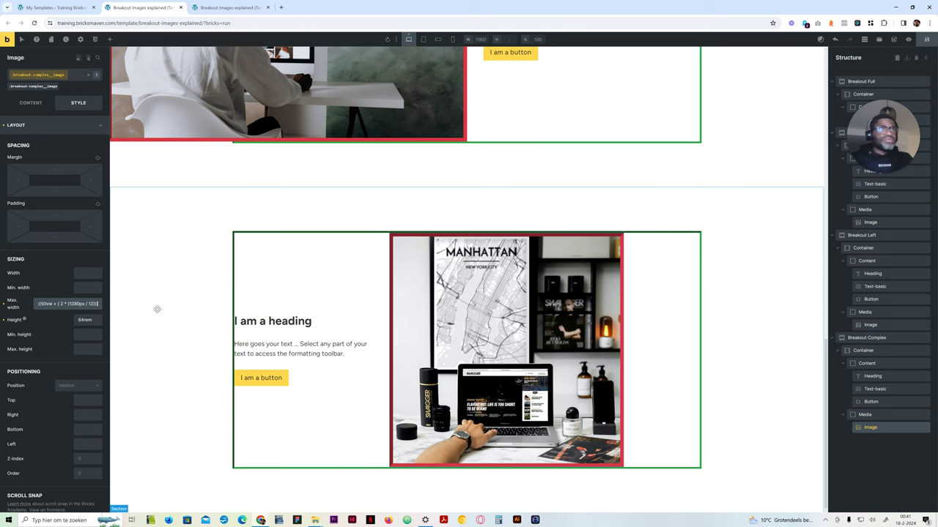
Copy the max width formula calc(50vw + ( 2 * (1280px / 12))) into the image's width.
key("ctrl+a")
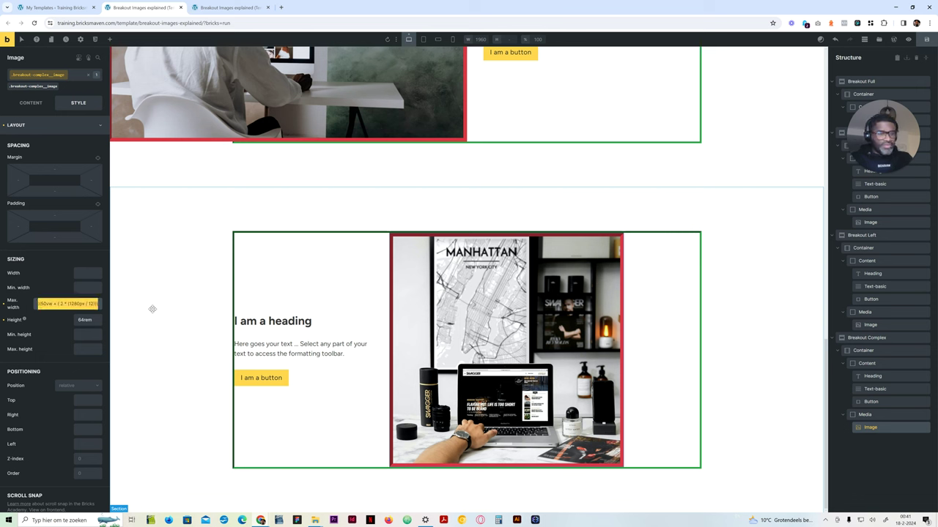
left_click(66, 305)
left_click(88, 278)
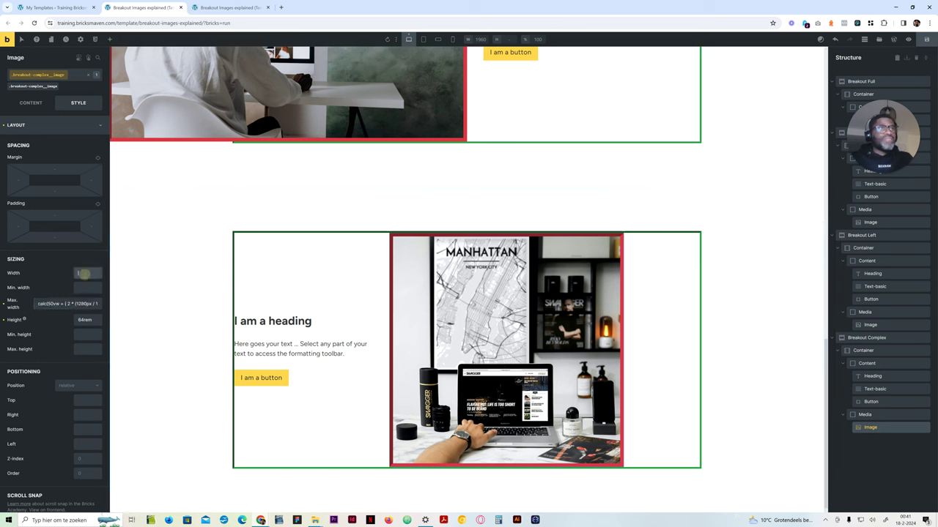
type("calc(50vw + ( 2 * (1280px / 12)))")
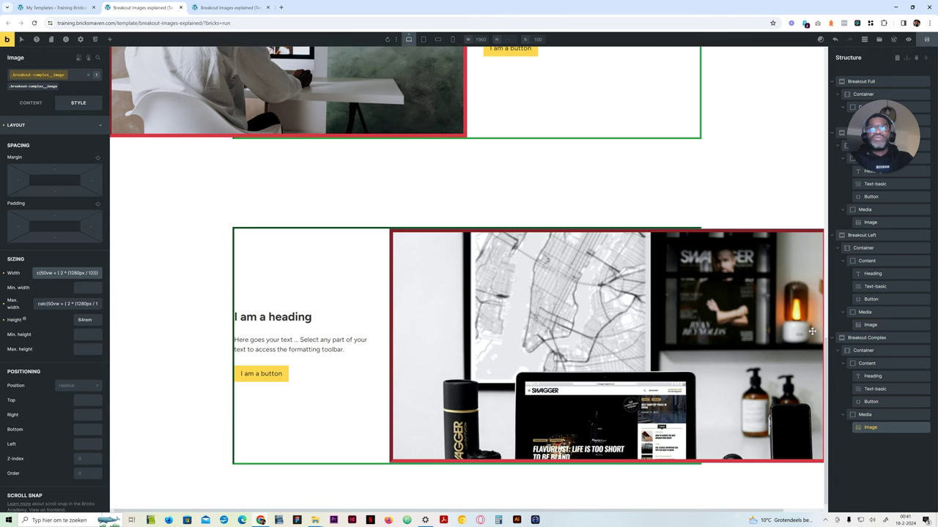
Set the overflow of the Breakout Complex section to hidden.
left_click(872, 339)
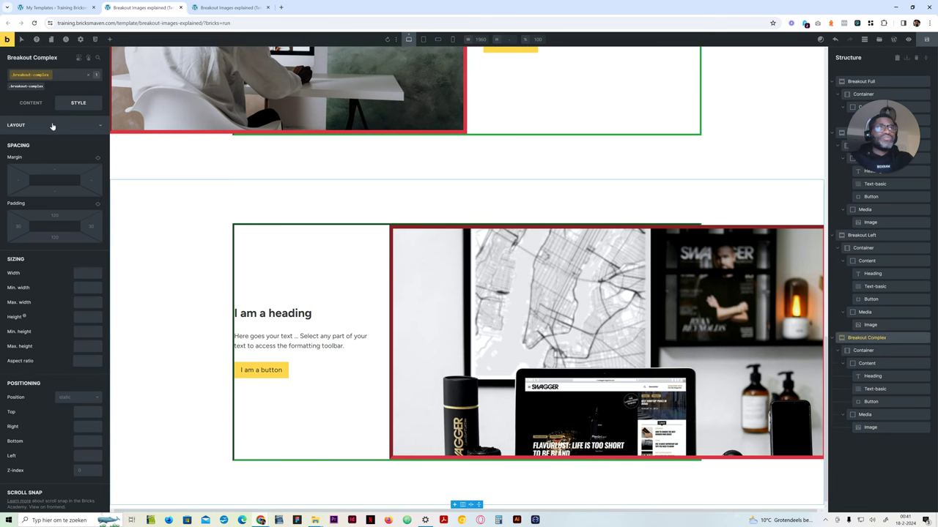
scroll(44, 415, "down", 5)
left_click(74, 416)
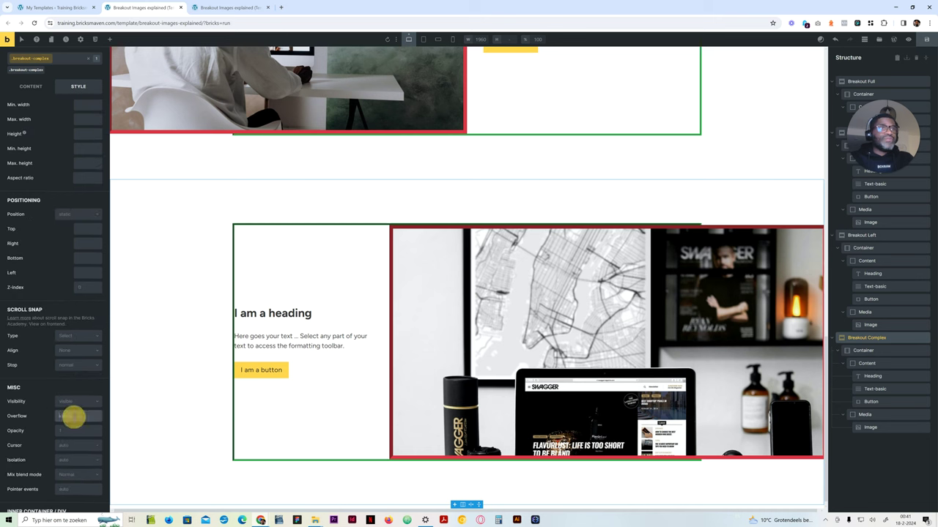
type("hidden")
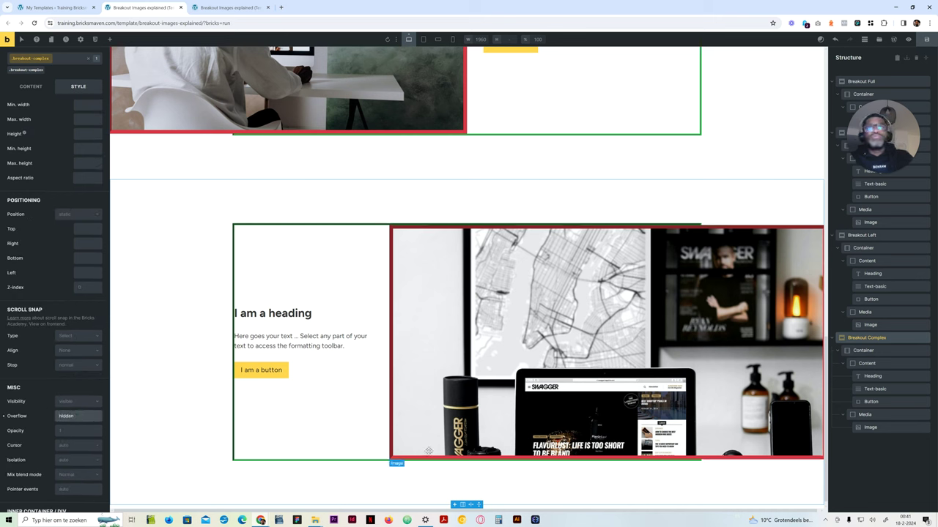
Remove the borders from the Breakout Complex container and its image.
left_click(870, 349)
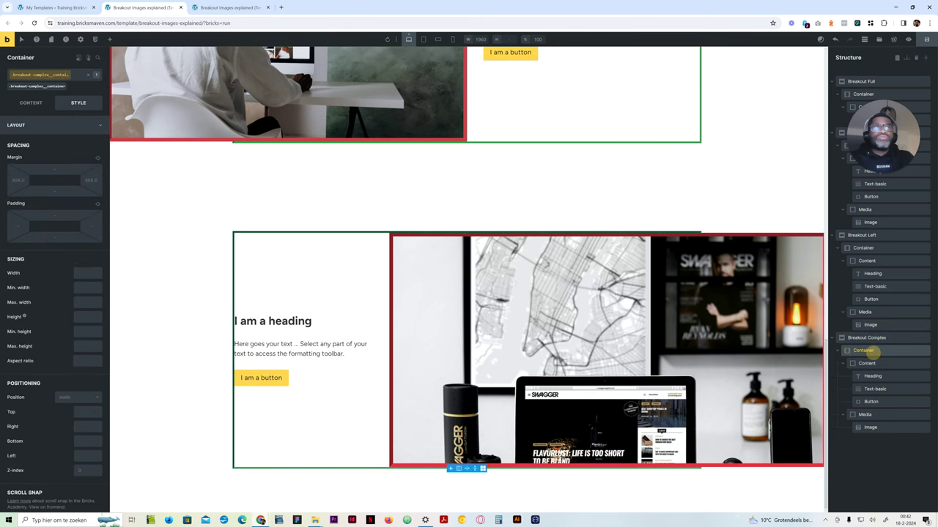
left_click(56, 129)
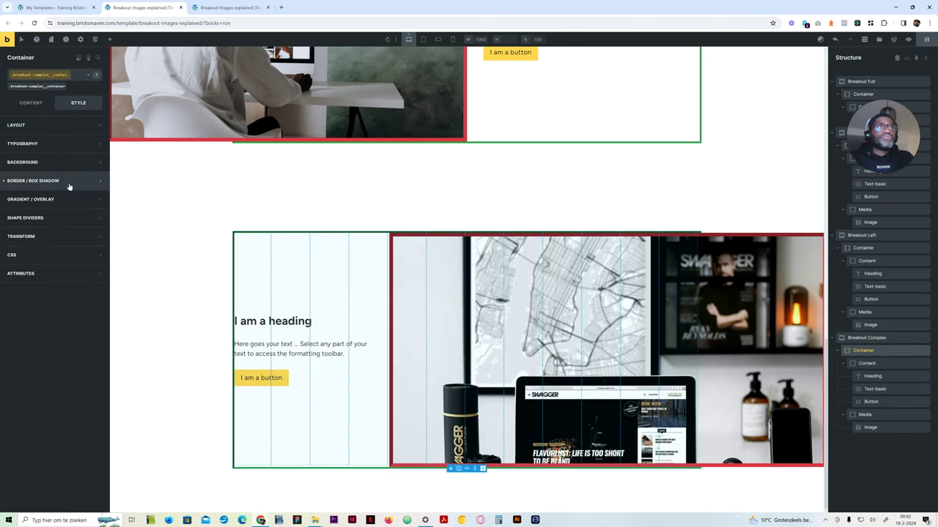
left_click(870, 427)
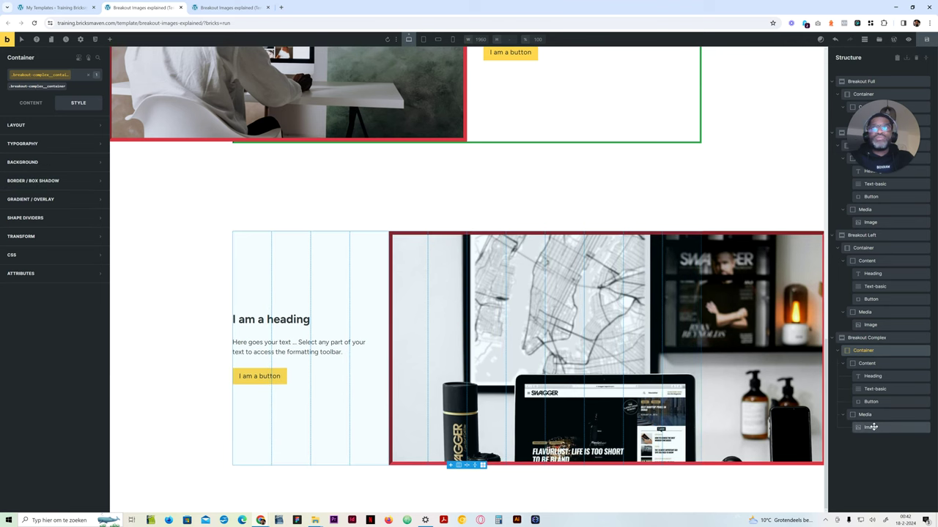
left_click(5, 181)
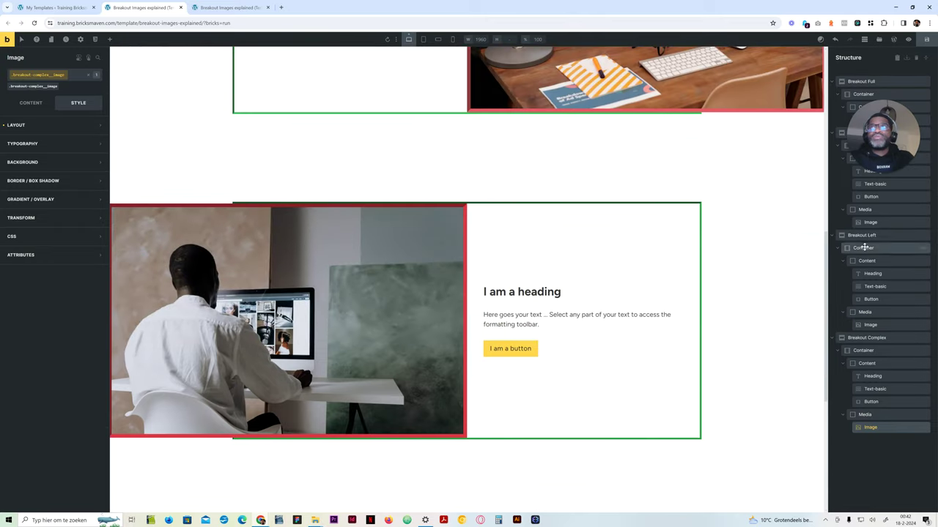
Save the template, reload the front-end preview without developer tools and check the Breakout Complex section's image.
left_click(920, 42)
key("ctrl+Tab")
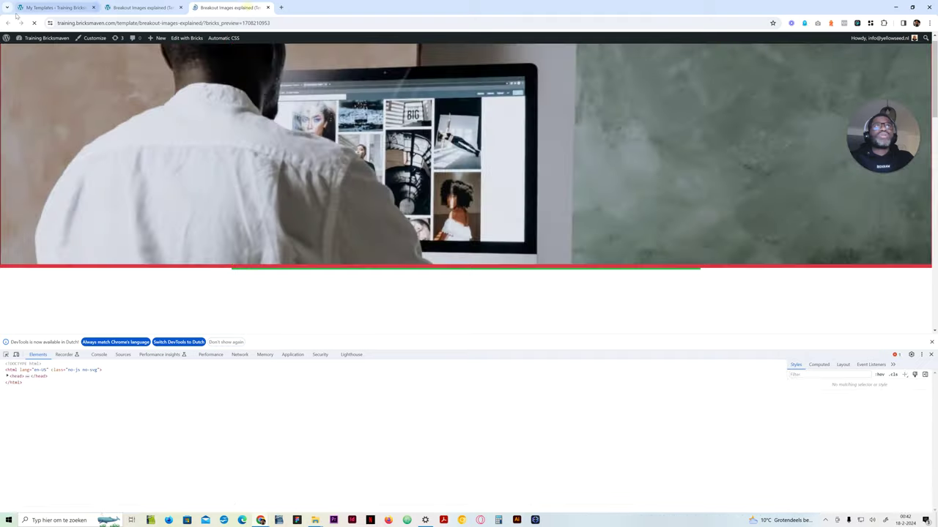
key("F12")
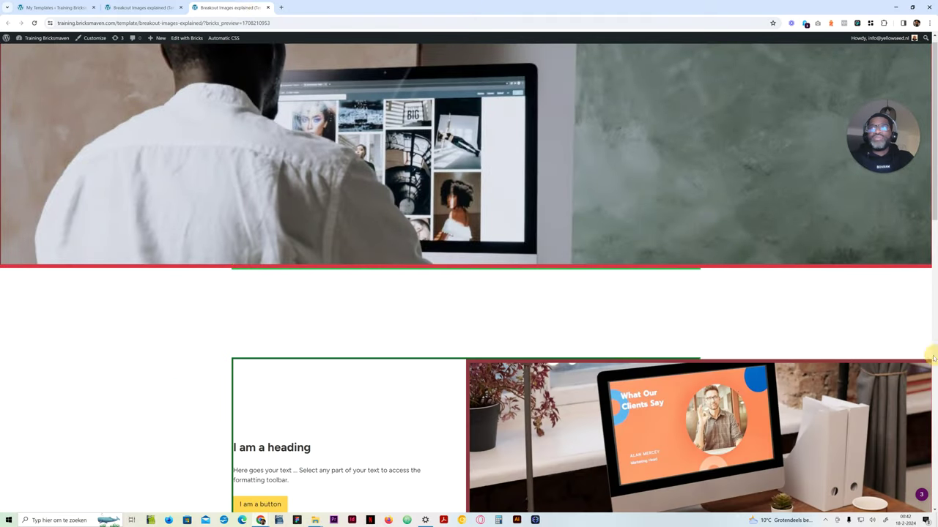
scroll(484, 388, "down", 5)
scroll(483, 389, "down", 6)
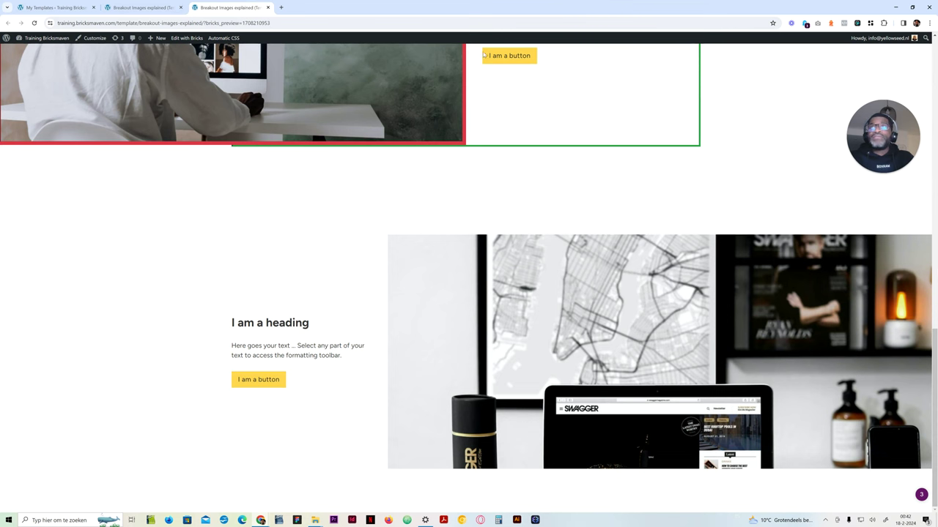
left_click(175, 8)
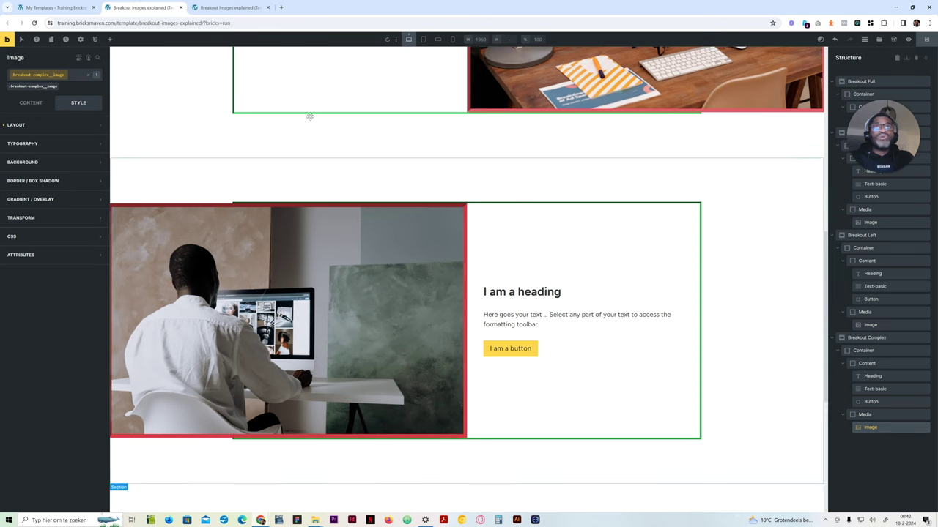
left_click(235, 6)
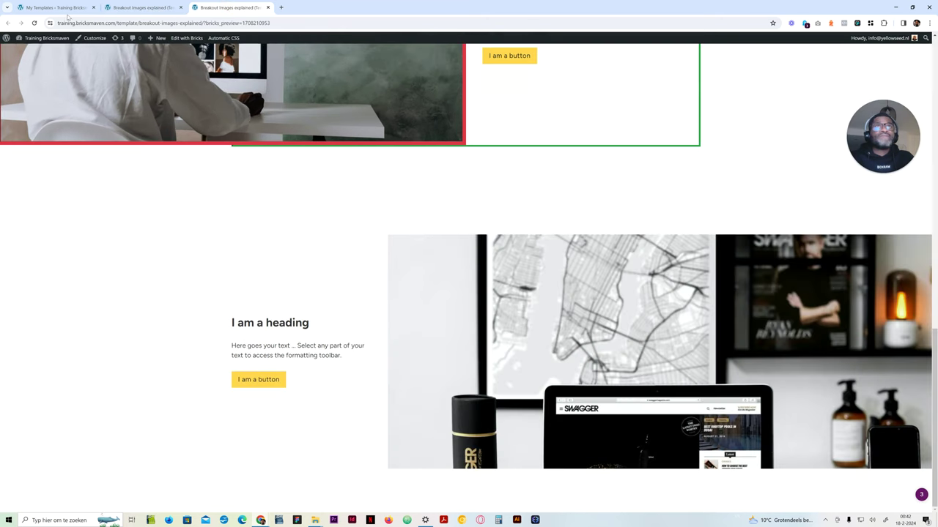
Back in the builder, copy the image's width formula and park it in a new browser tab's address field.
left_click(147, 8)
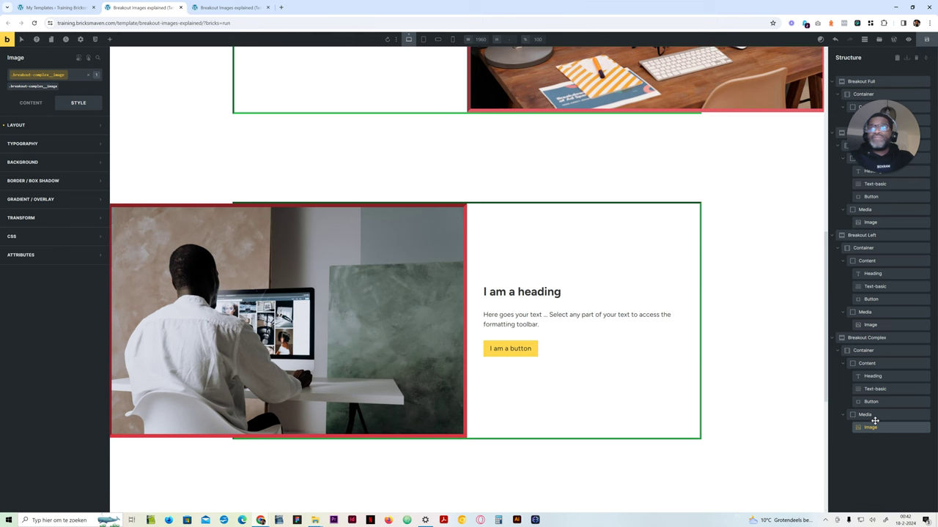
left_click(31, 127)
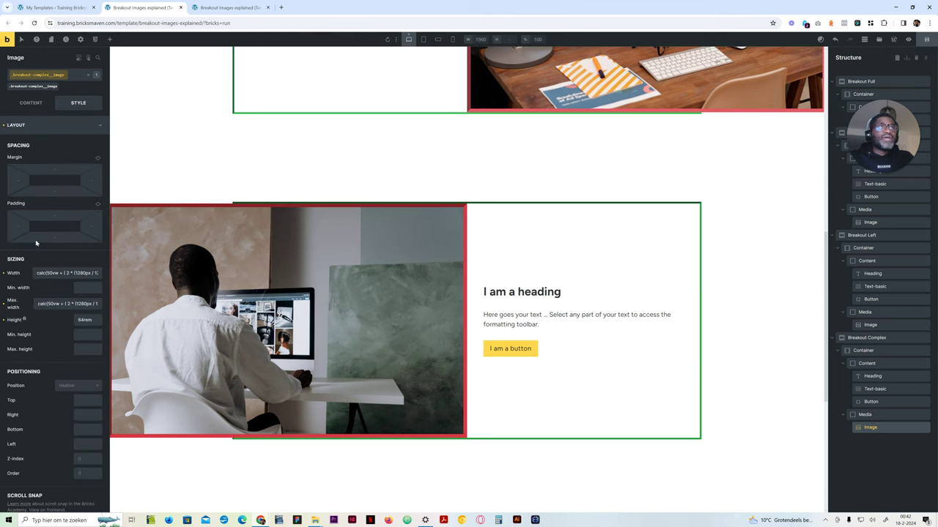
left_click(61, 273)
triple_click(63, 272)
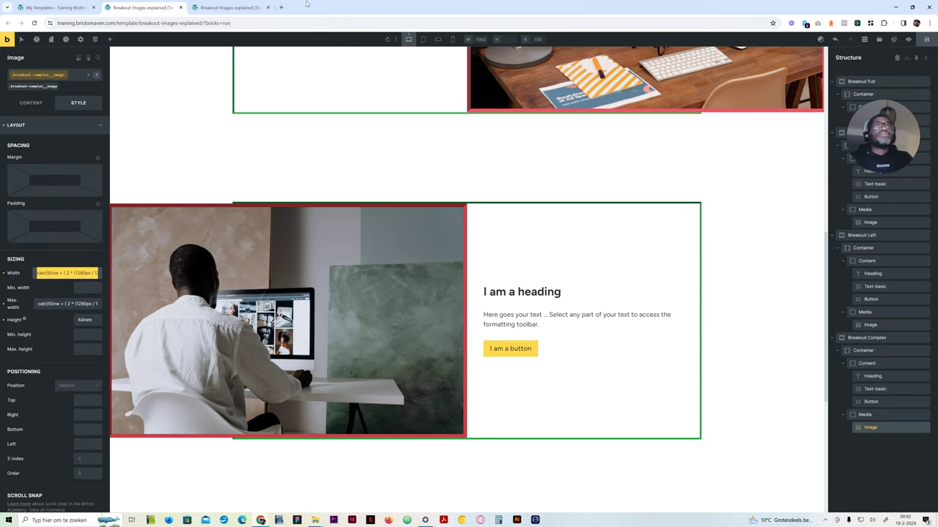
left_click(281, 8)
type("calc(50vw + ( 2 * (1280px / 12))")
left_click(139, 8)
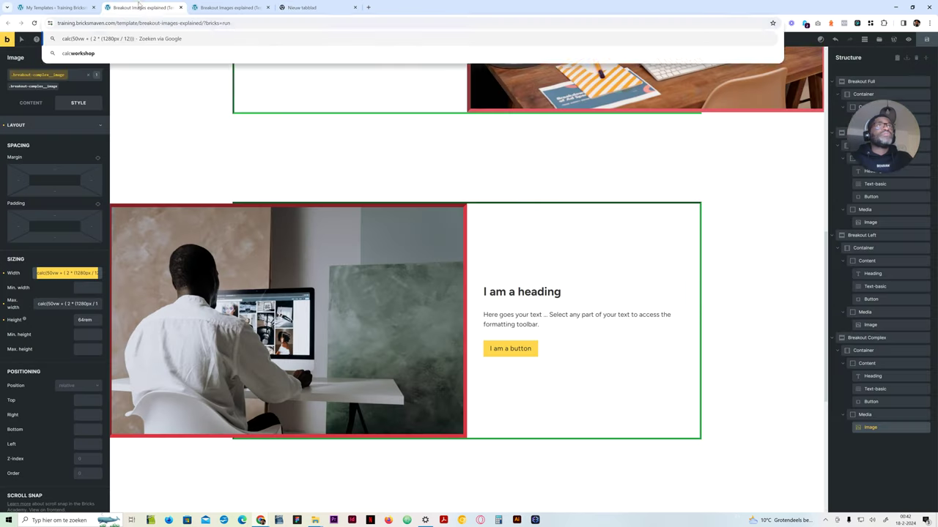
Clear the image's width formula and replace its max width with 100vw.
key("BackSpace")
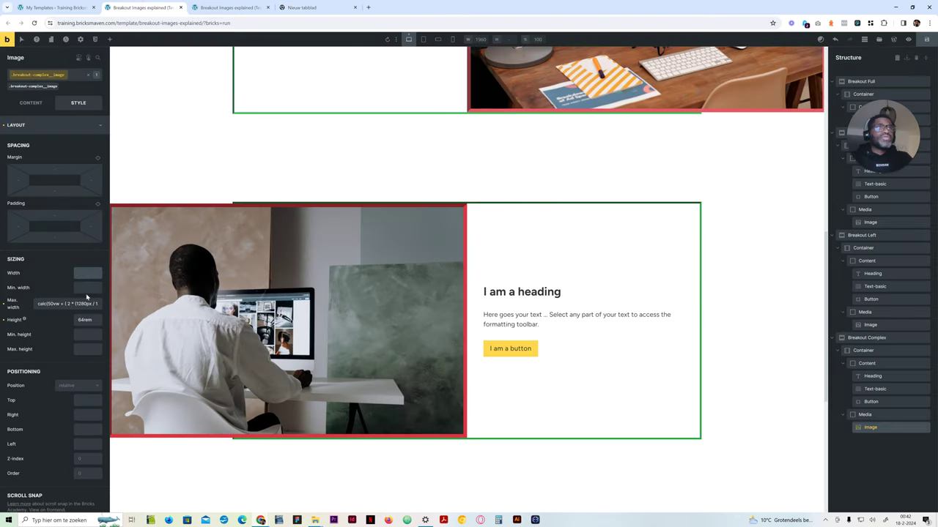
key("ctrl+a")
key("BackSpace")
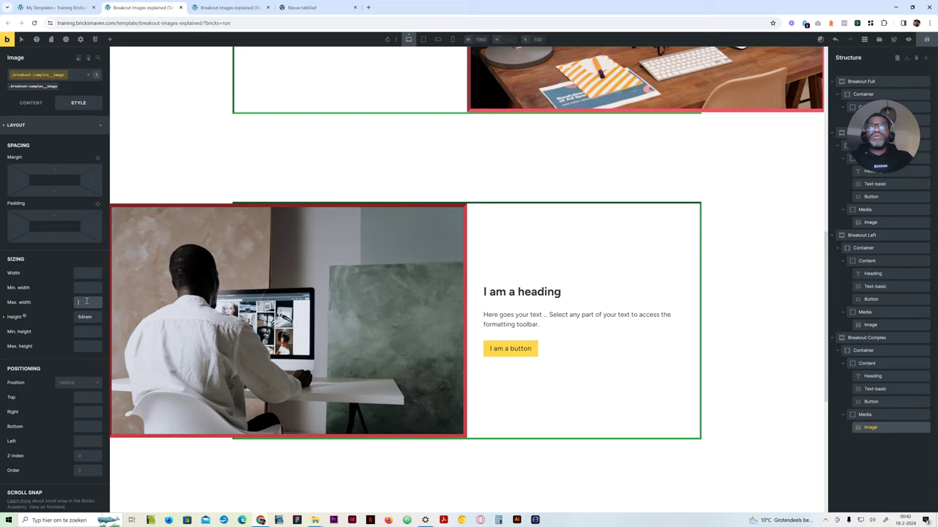
scroll(356, 385, "down", 4)
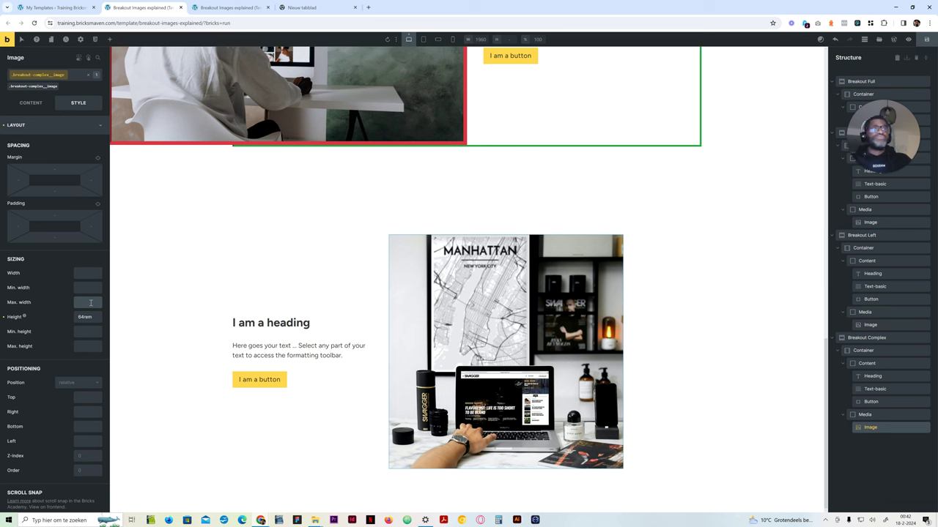
type("100vw")
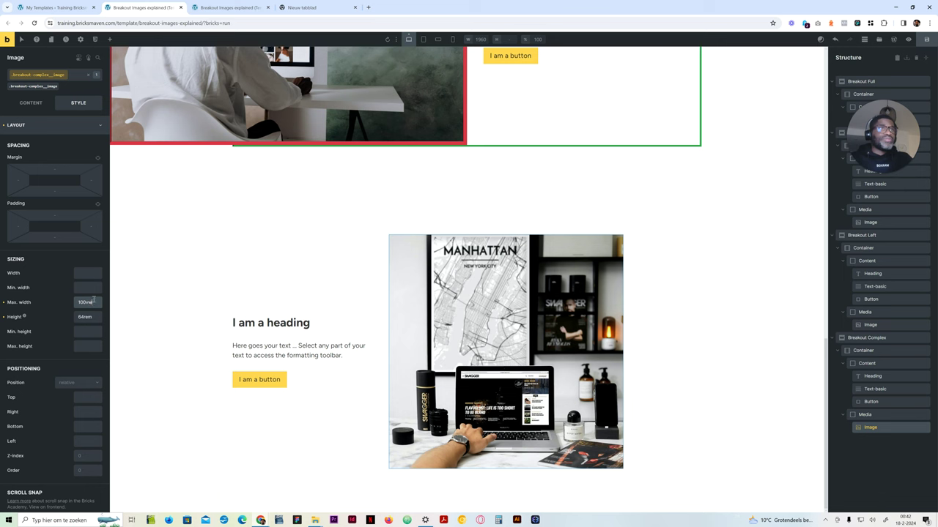
Set the Breakout Complex image's width to 100vw, save the template and check the section in the front-end preview.
left_click(90, 272)
type("100vw")
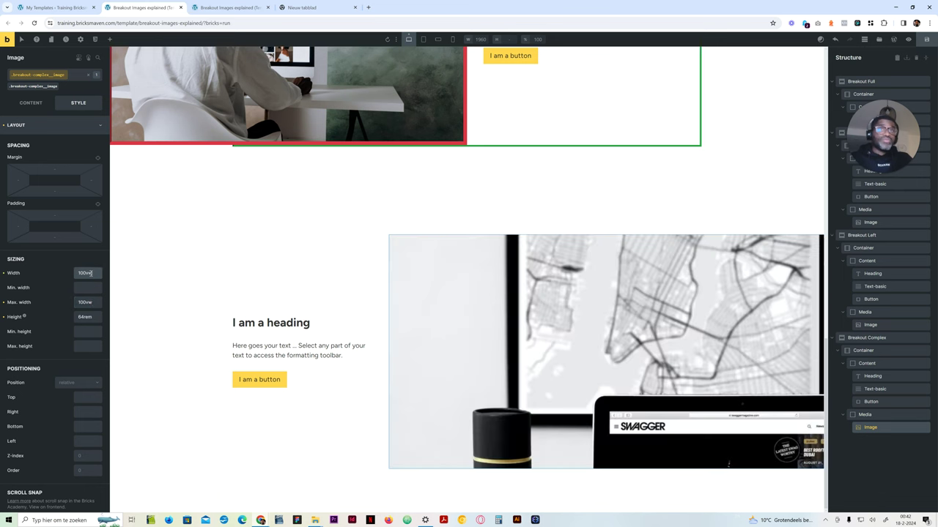
key("ctrl+s")
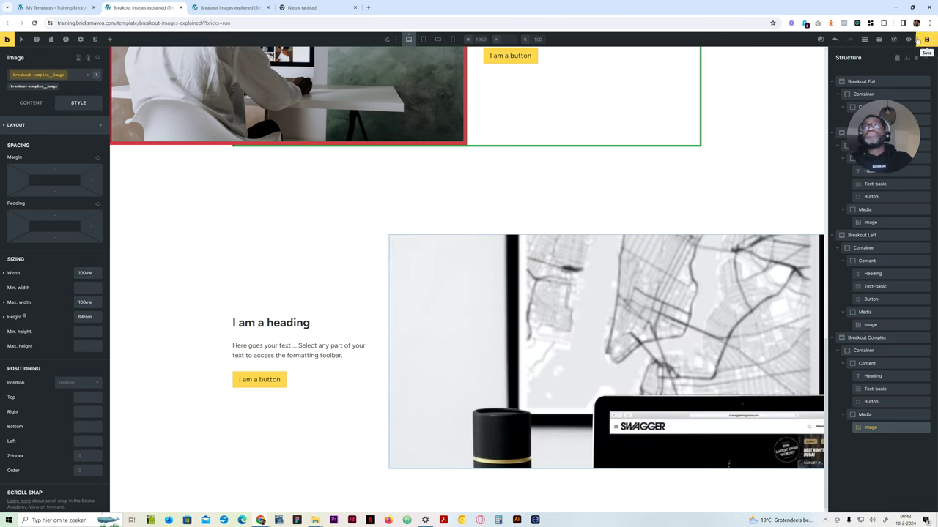
left_click(225, 8)
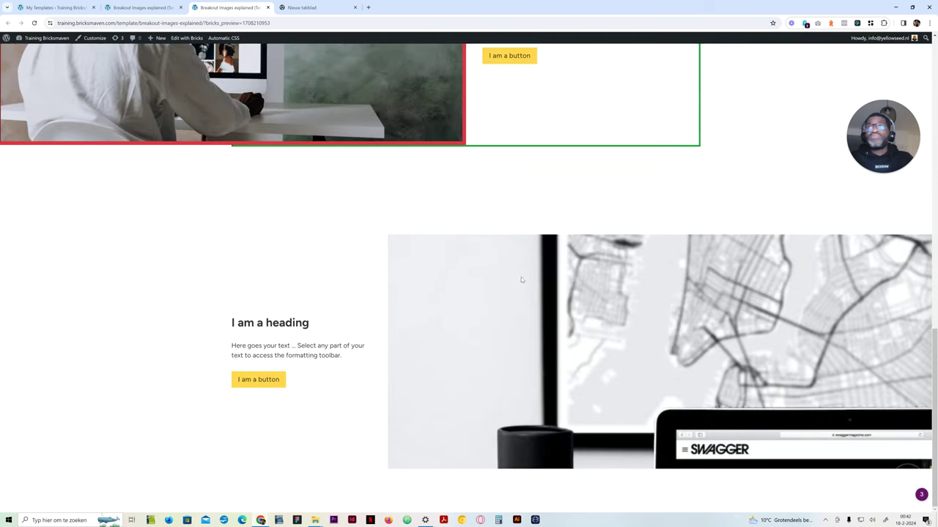
key("ctrl+shift+Tab")
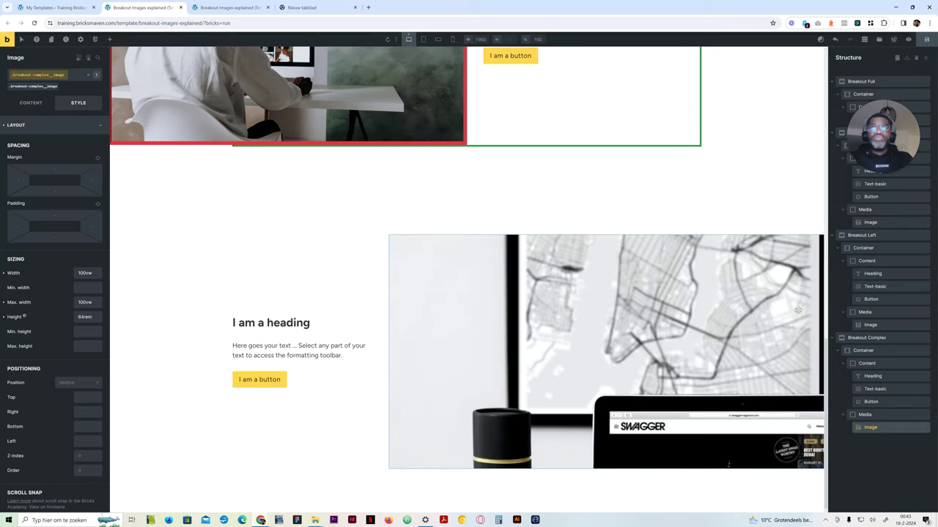
Reduce the Breakout Complex image's max width to 70vw and its width to 65vw.
double_click(86, 302)
type("70vw")
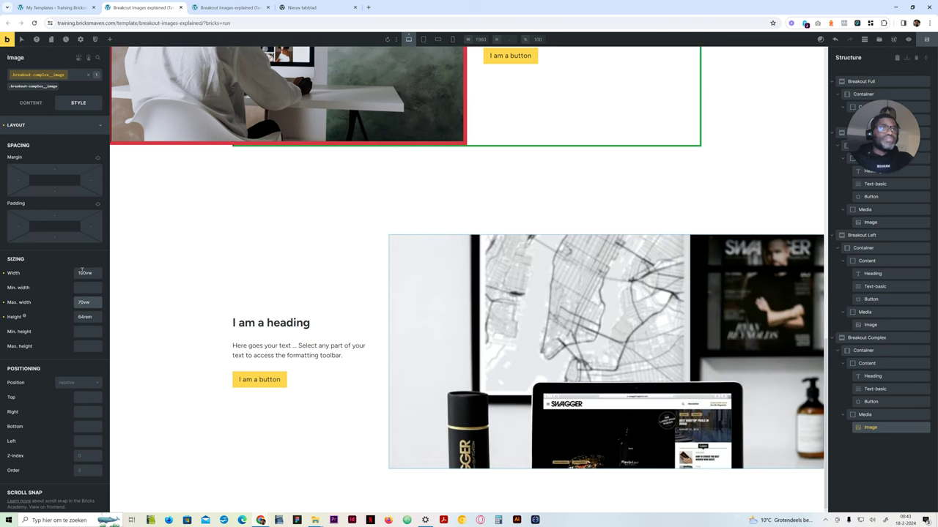
double_click(83, 272)
type("70vw")
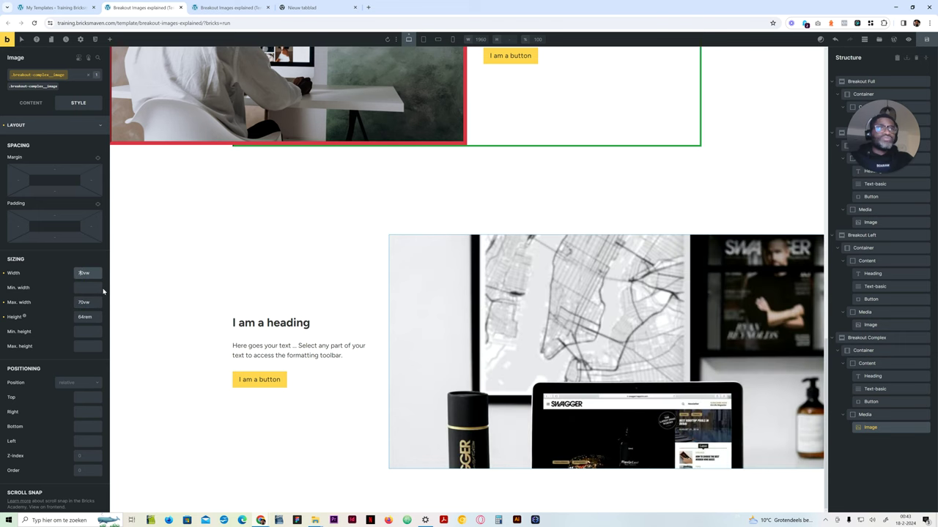
double_click(83, 273)
type("65vw")
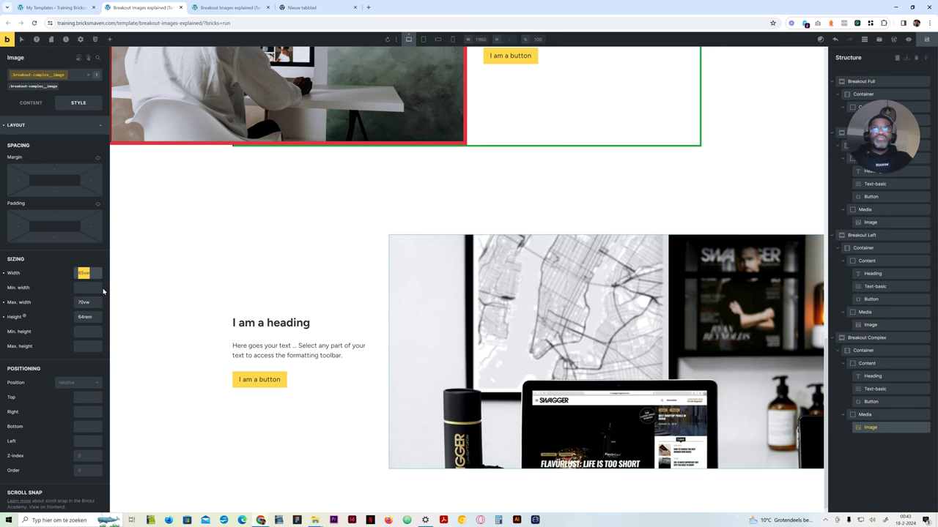
Set both the width and max width of the Breakout Complex image to 62vw and save the template.
double_click(91, 303)
type("80vw")
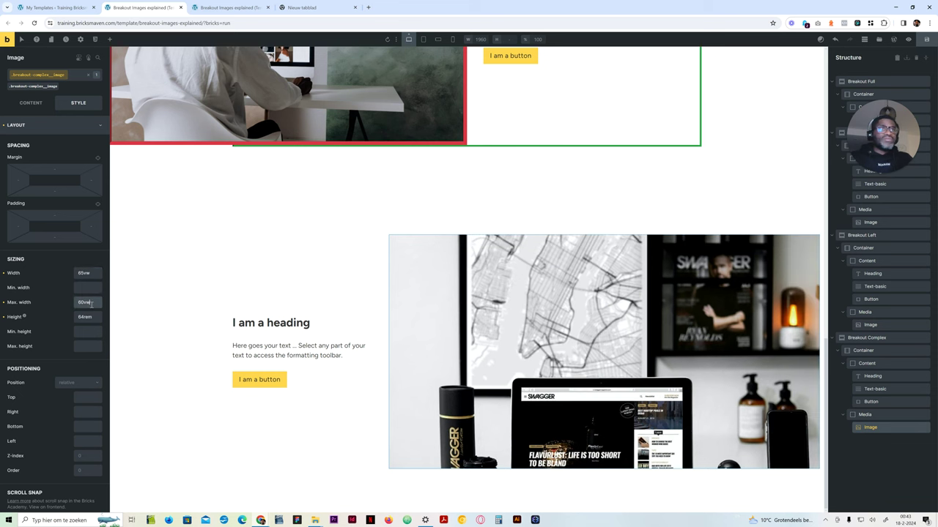
double_click(83, 273)
type("70vw")
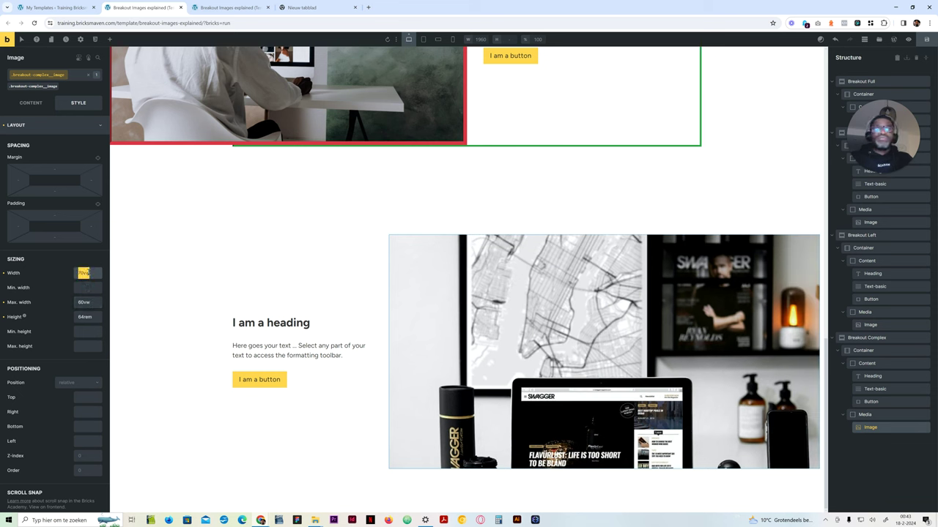
type("65vw")
double_click(91, 302)
type("82vw")
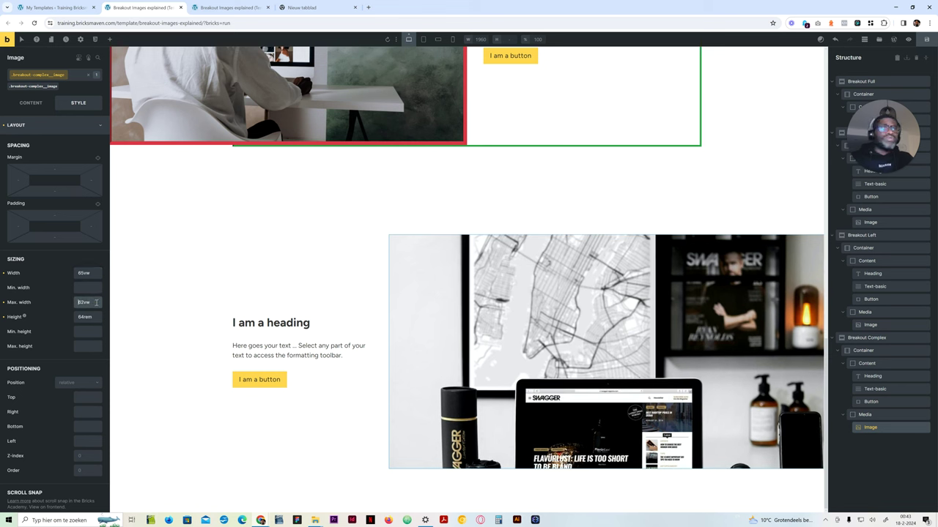
double_click(91, 273)
type("64vw")
key("Down")
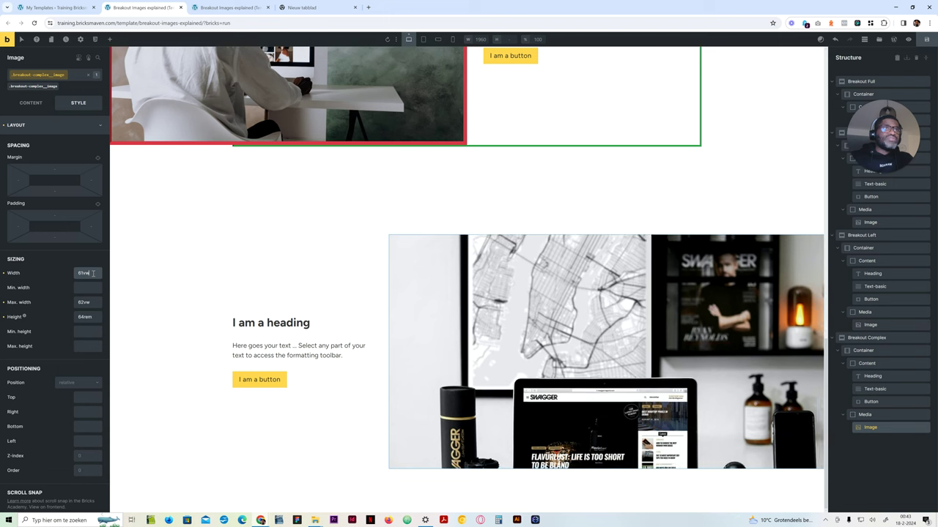
left_click(925, 39)
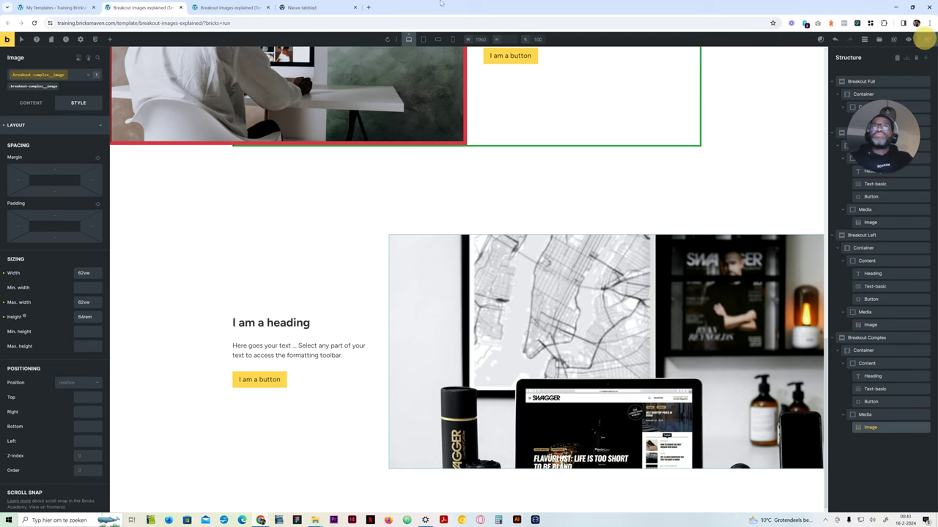
Reload the front-end preview and examine the Breakout Complex image's edge at browser zoom levels down to 25%, ending back at 100%.
left_click(231, 7)
left_click(34, 26)
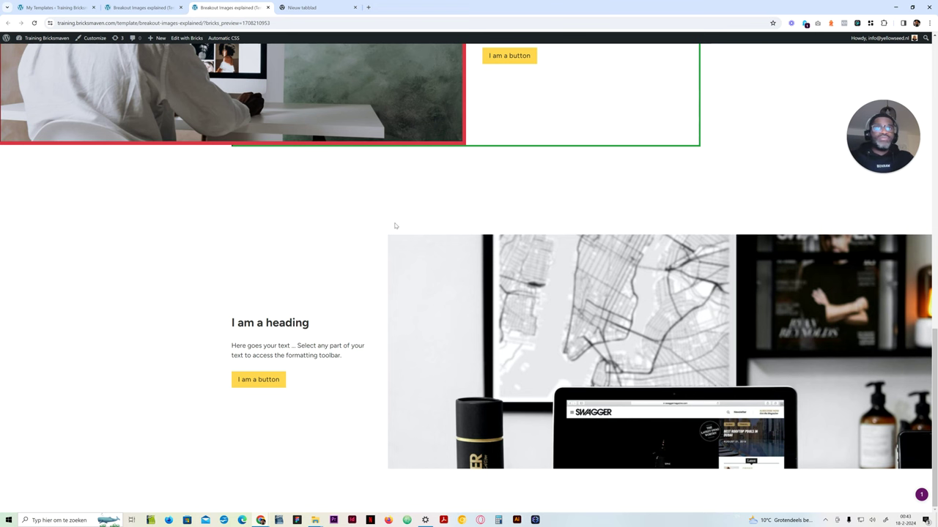
key("ctrl+plus")
key("ctrl+plus")
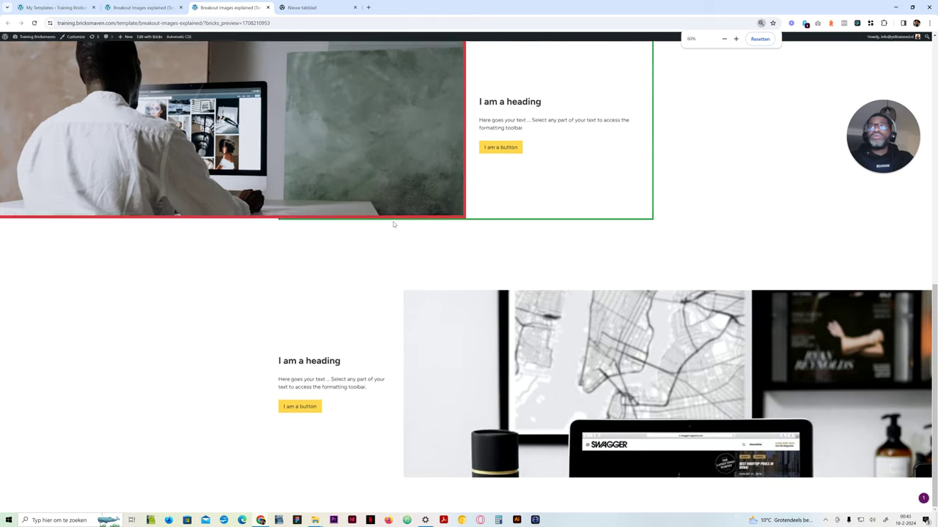
key("ctrl+minus")
key("ctrl+minus")
key("ctrl+minus")
key("ctrl+minus")
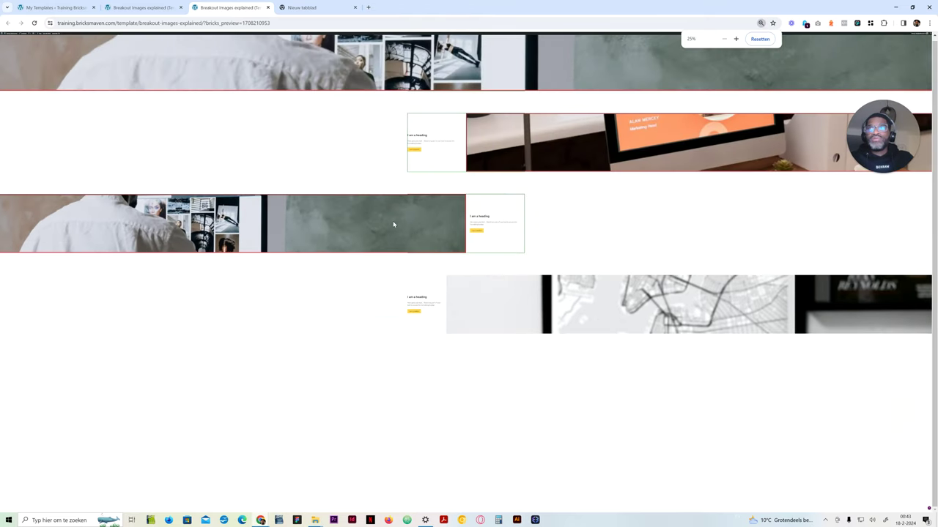
key("ctrl+plus")
key("ctrl+plus")
key("ctrl+plus")
key("ctrl+plus")
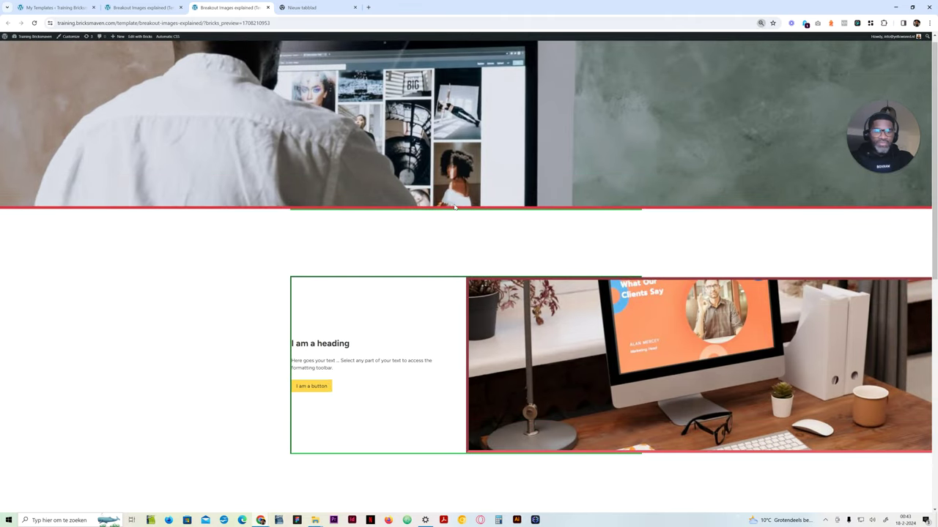
key("ctrl+0")
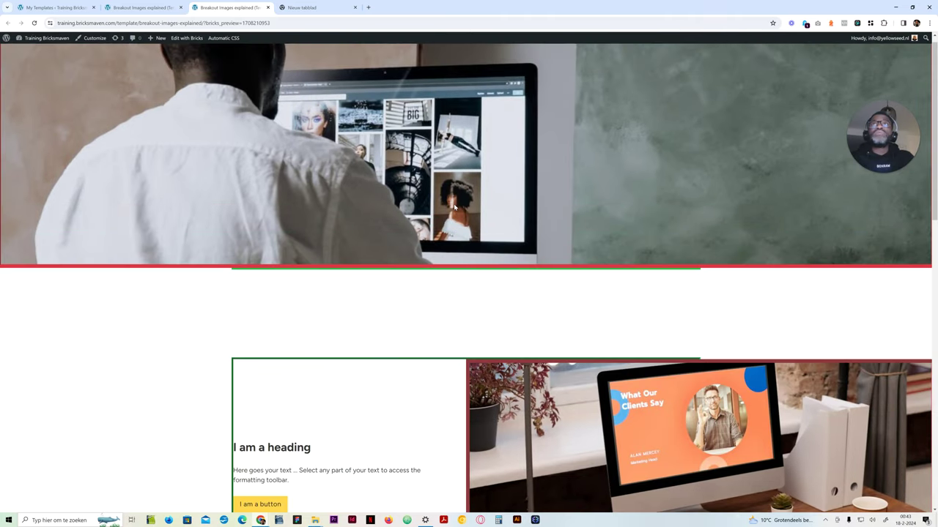
scroll(454, 207, "down", 10)
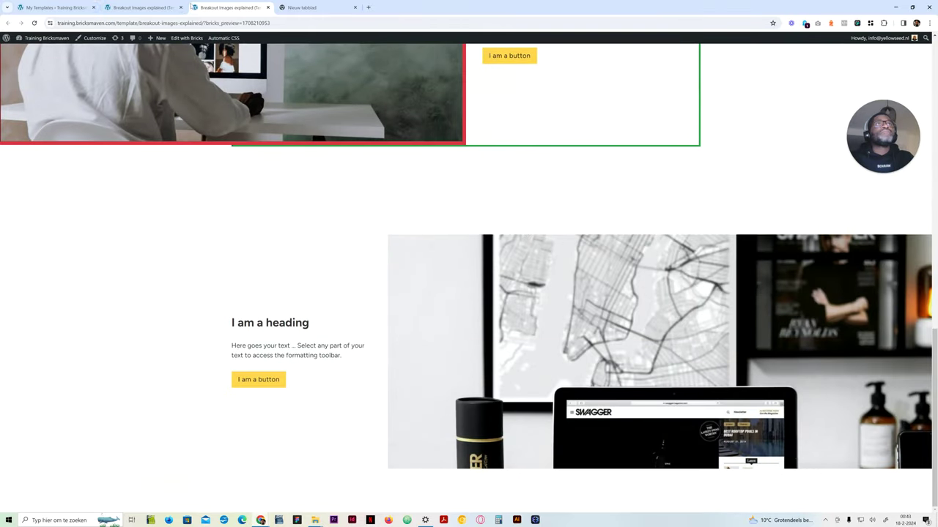
Back in the builder, set both the max width and width of the Breakout Complex image to 52vw.
left_click(143, 7)
left_click(80, 301)
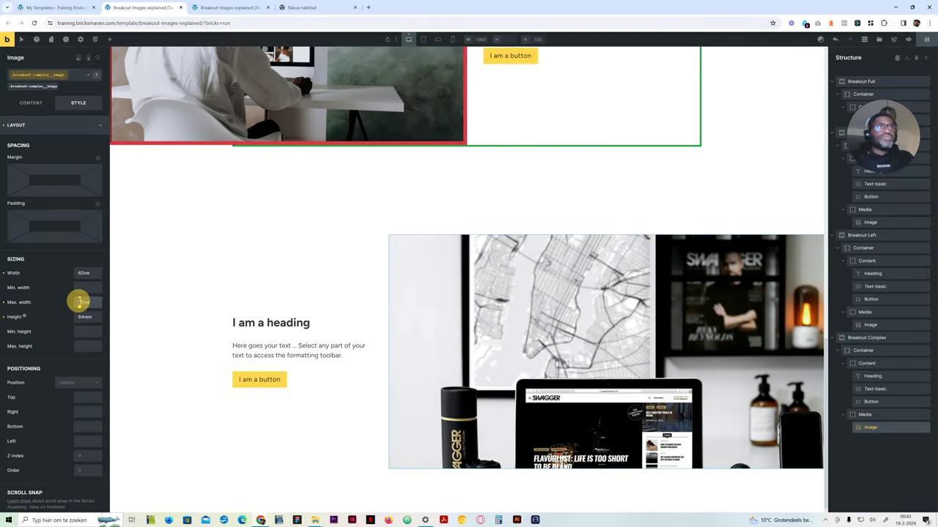
key("Delete")
type("50vw")
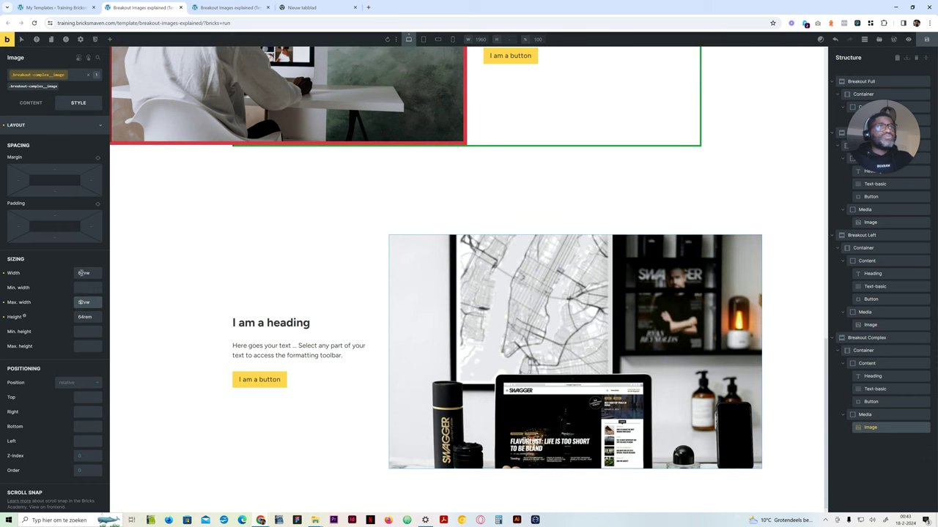
left_click(79, 272)
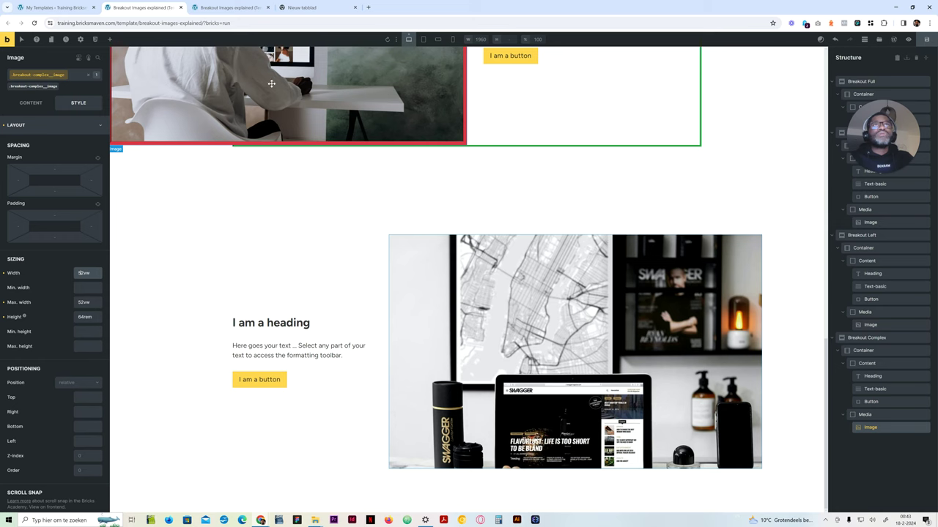
Save the template and reload the front-end preview to show the narrower Breakout Complex image.
left_click(227, 7)
left_click(33, 23)
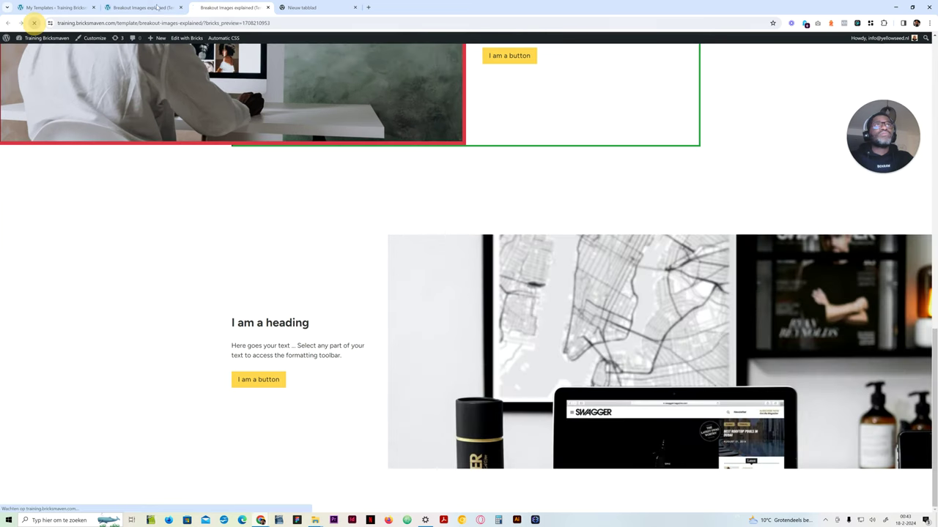
left_click(146, 7)
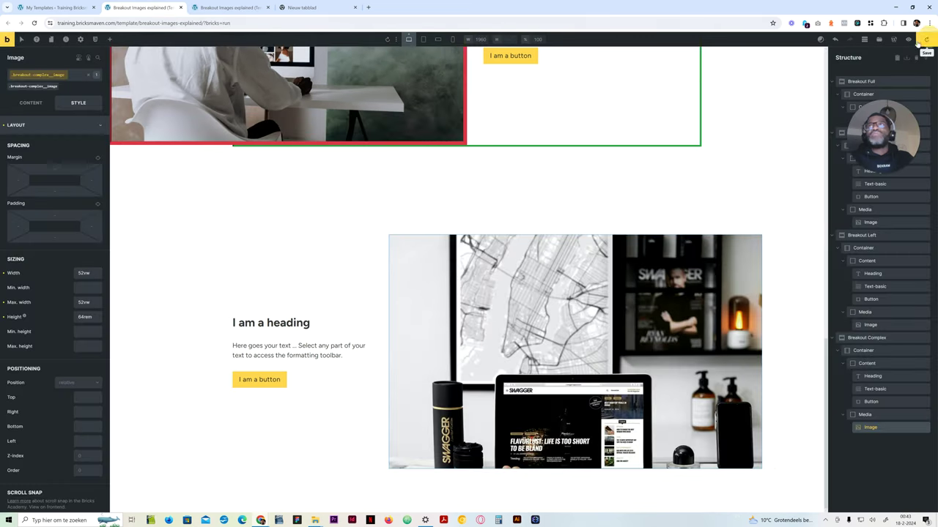
left_click(227, 7)
left_click(34, 23)
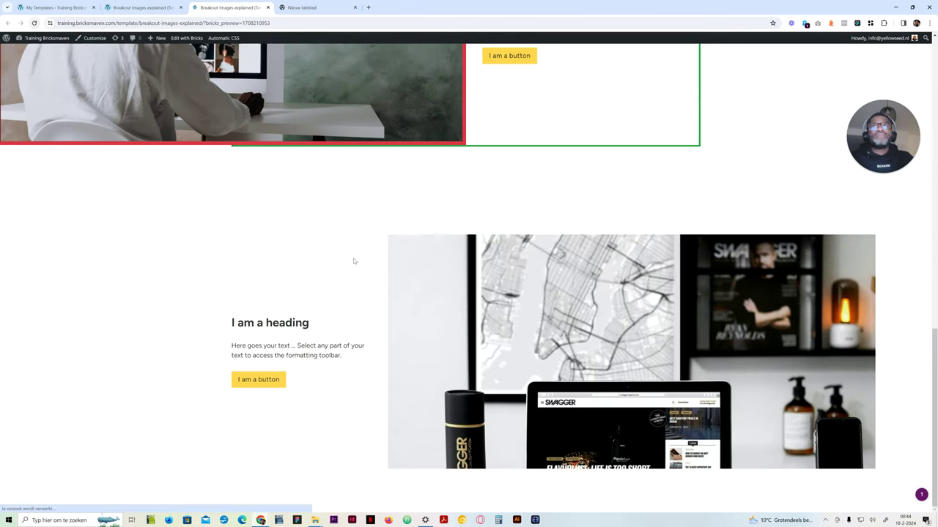
Compare the Breakout Complex image's edge with the viewport edge in the preview at several smaller and larger browser zoom levels.
key("ctrl+minus")
key("ctrl+minus")
key("ctrl+minus")
key("ctrl+minus")
key("ctrl+minus")
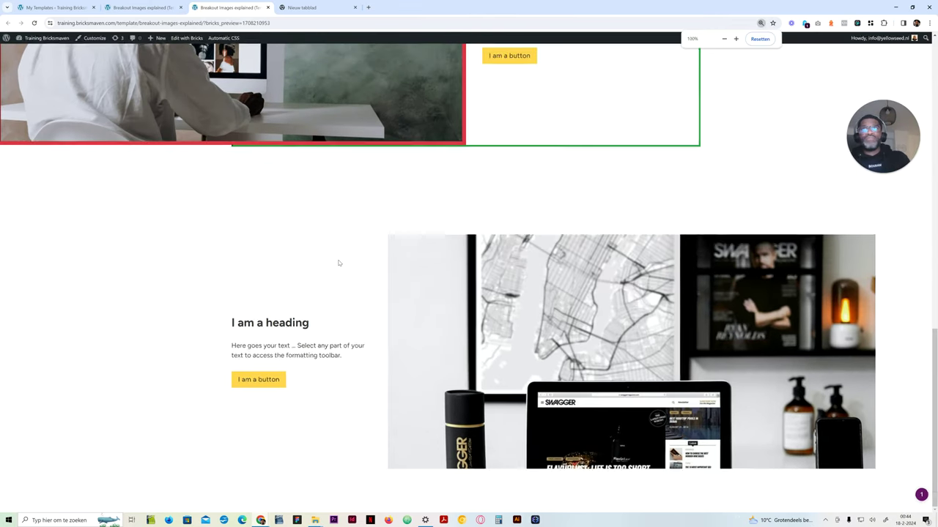
key("ctrl+plus")
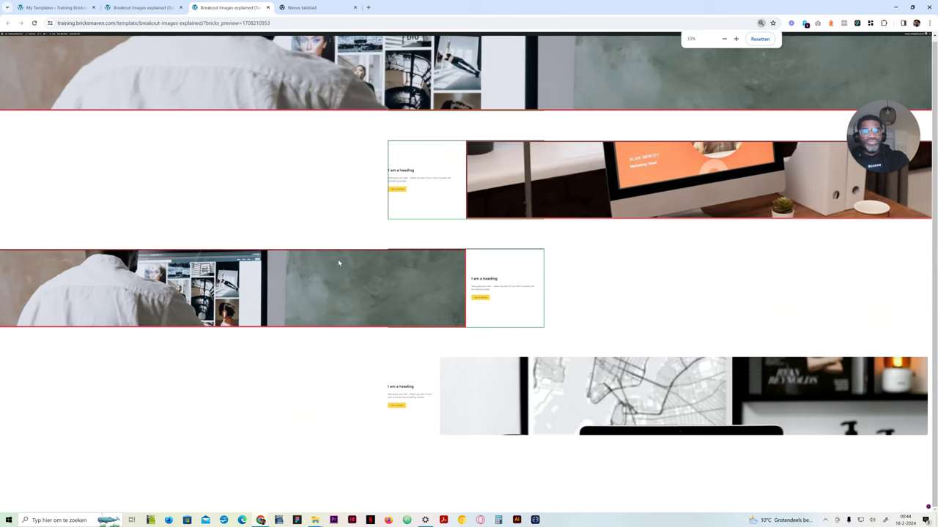
key("ctrl+0")
scroll(458, 398, "down", 12)
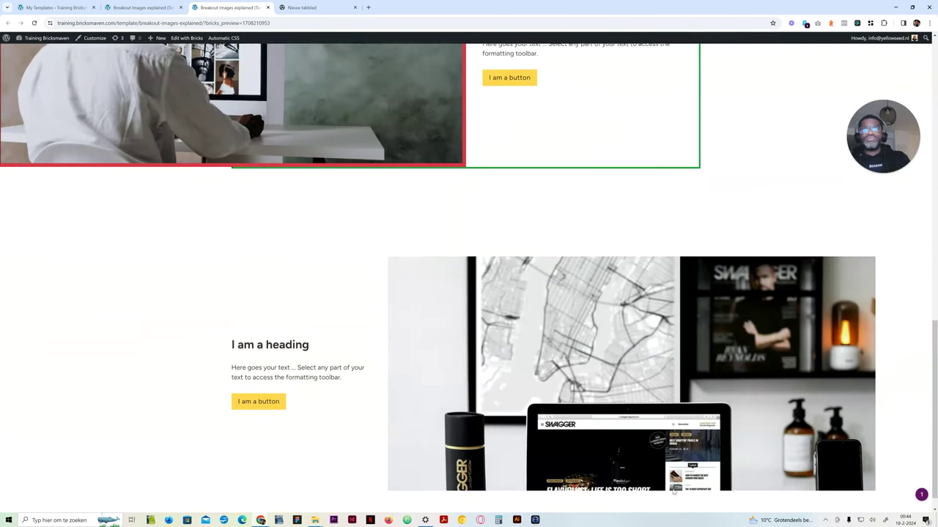
key("ctrl+plus")
key("ctrl+plus")
key("ctrl+plus")
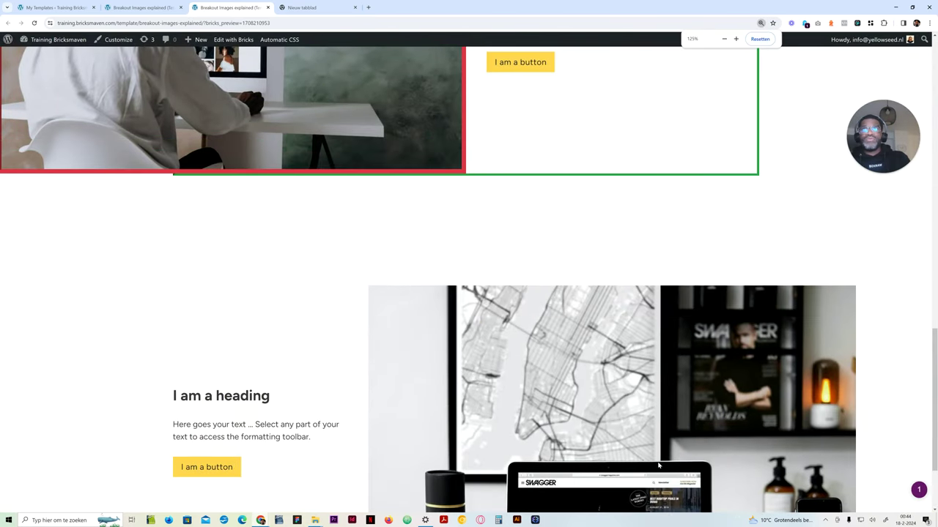
key("ctrl+minus")
key("ctrl+minus")
key("ctrl+minus")
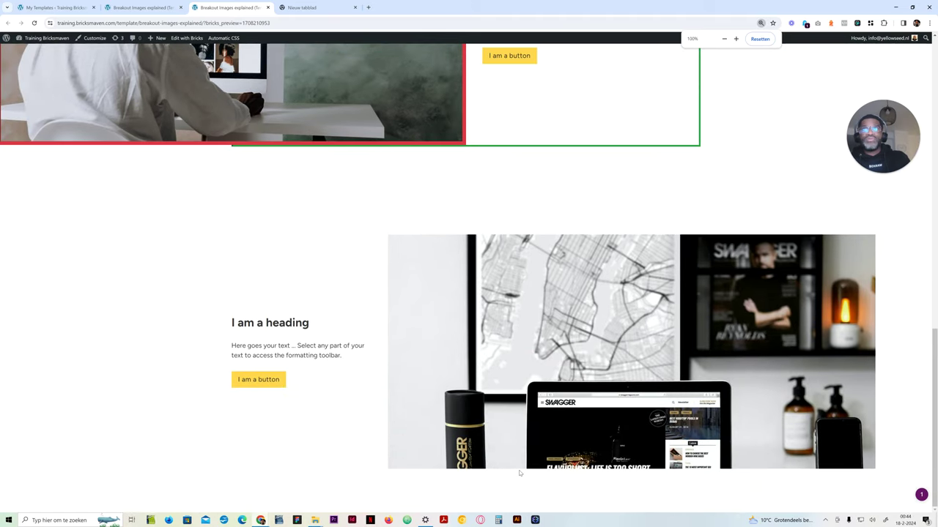
Set the Breakout Complex image's max width and width to 72vw in the builder and check the front-end preview.
left_click(117, 7)
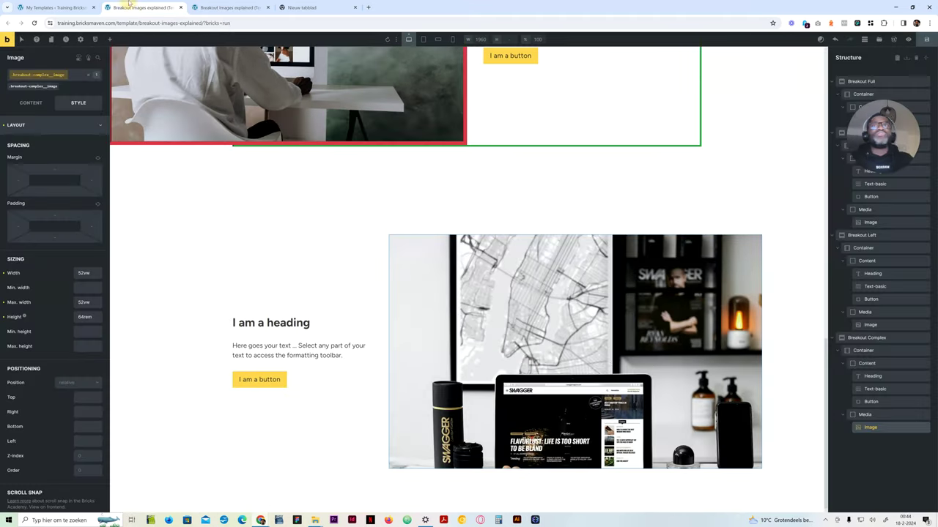
left_click(80, 301)
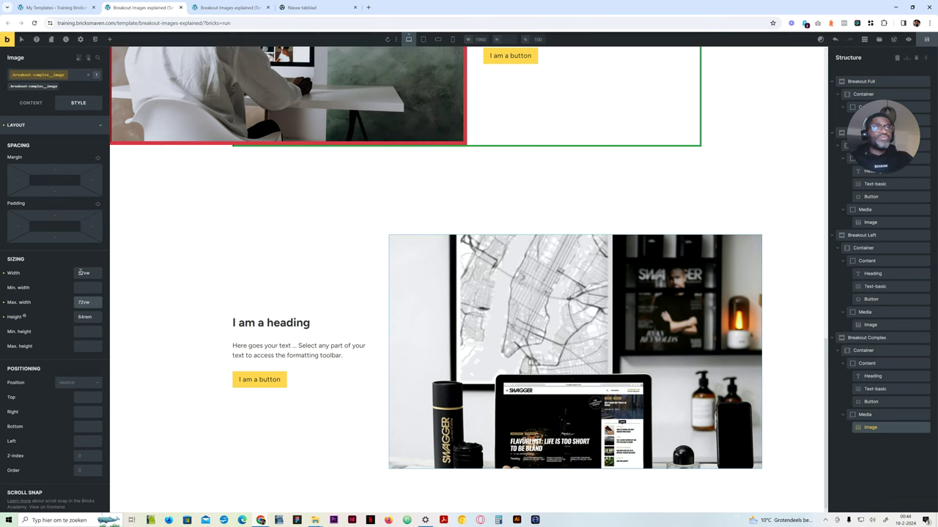
left_click(80, 273)
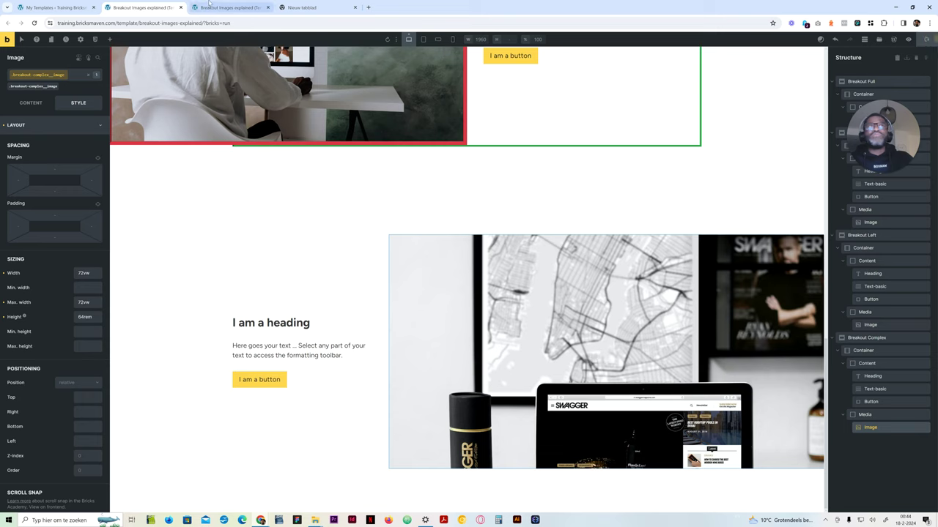
left_click(213, 6)
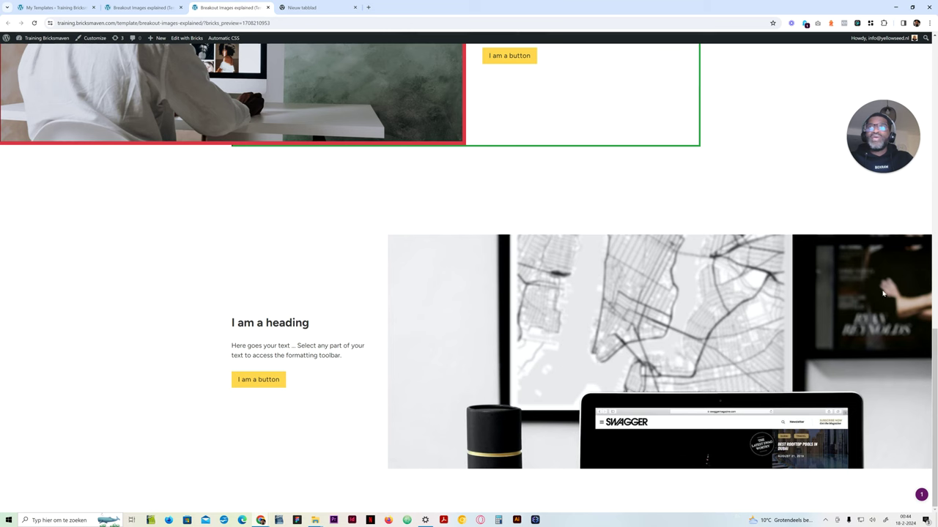
Back in the builder, set the Breakout Complex image's max width and width to 52vw.
left_click(139, 7)
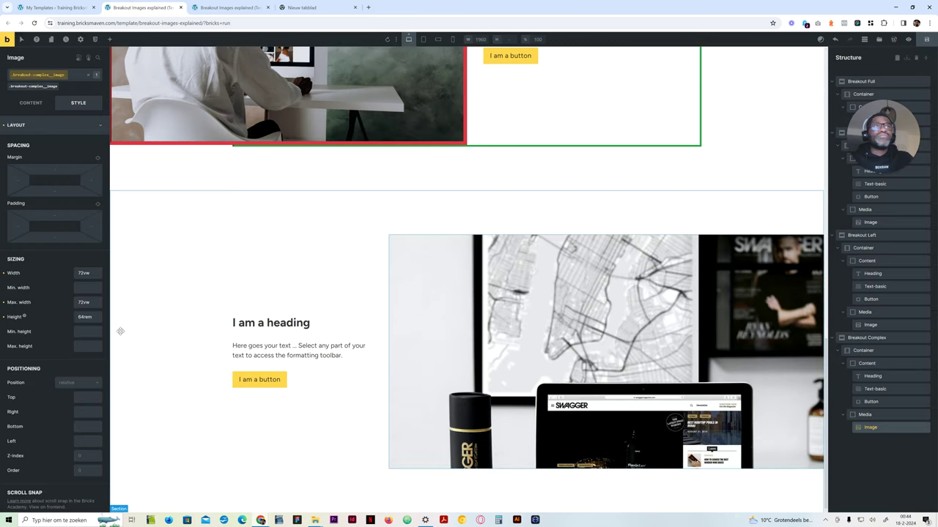
left_click(82, 301)
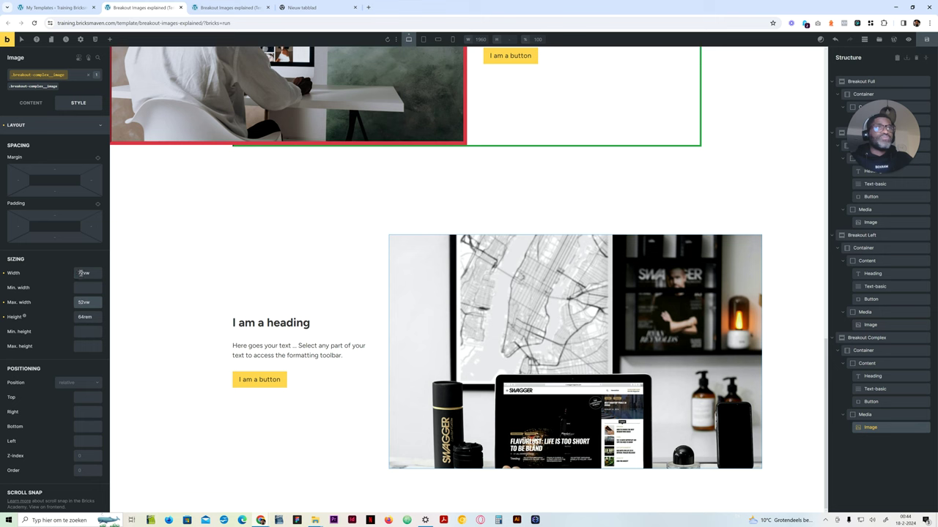
left_click(80, 273)
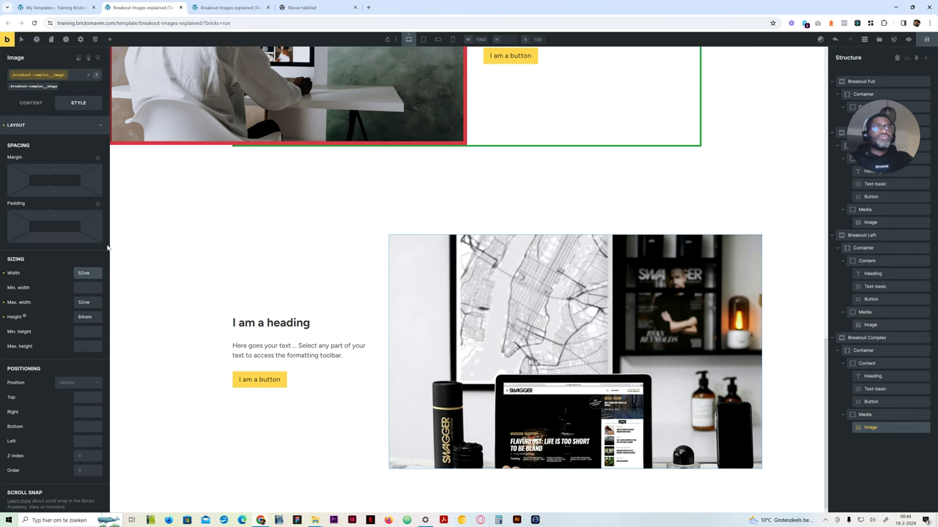
Copy calc(50vw + ( 2 * (1280px / 12))) from the spare browser tab's address and paste it as the Breakout Complex image's width and max width.
left_click(293, 7)
left_click(203, 20)
key("ctrl+c")
left_click(143, 8)
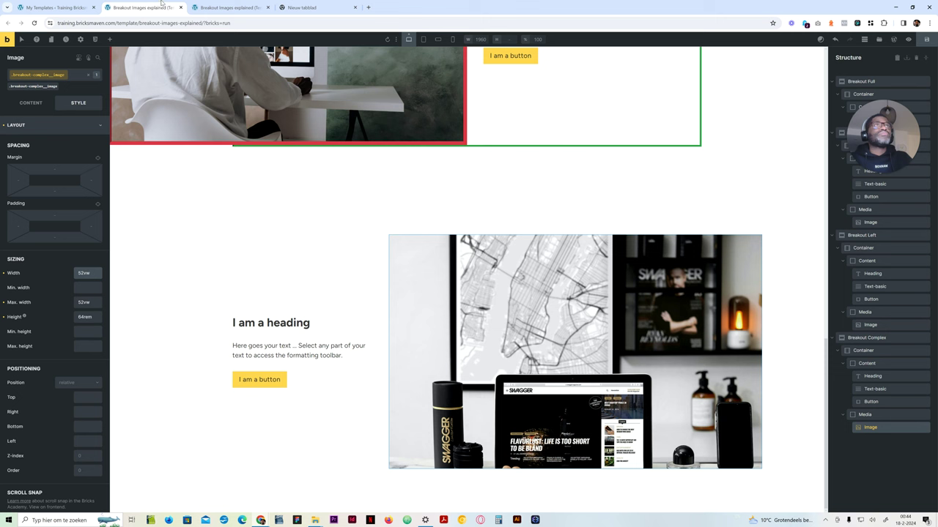
double_click(83, 273)
key("ctrl+v")
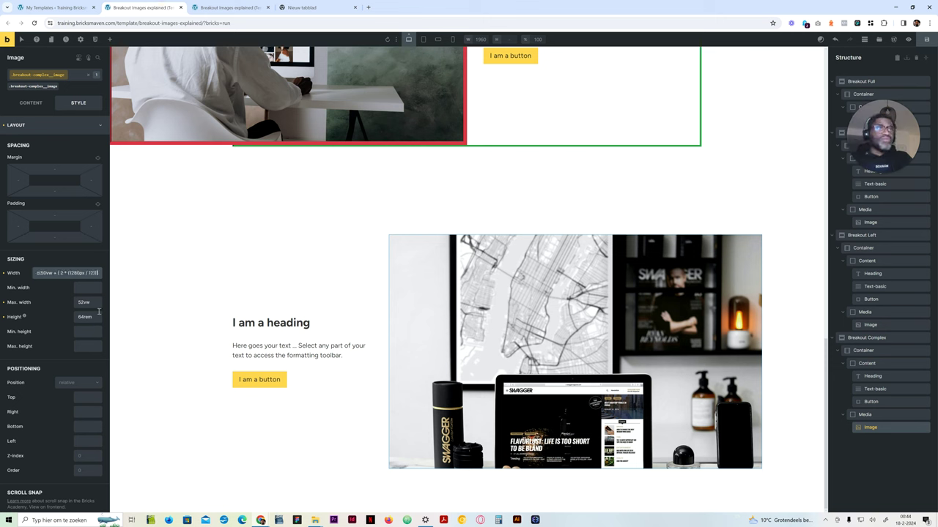
double_click(84, 301)
key("ctrl+v")
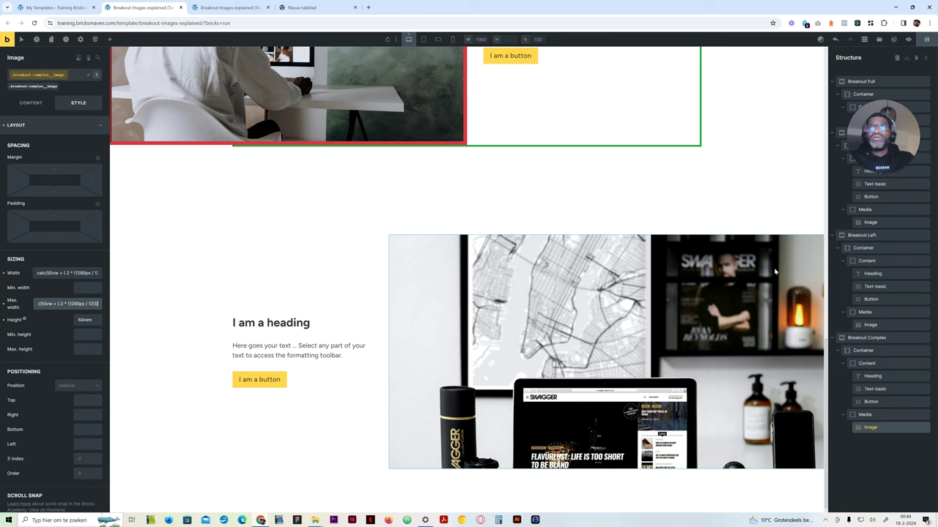
Save the template and reload the front-end preview to check the Breakout Complex image with its calculated width.
left_click(925, 40)
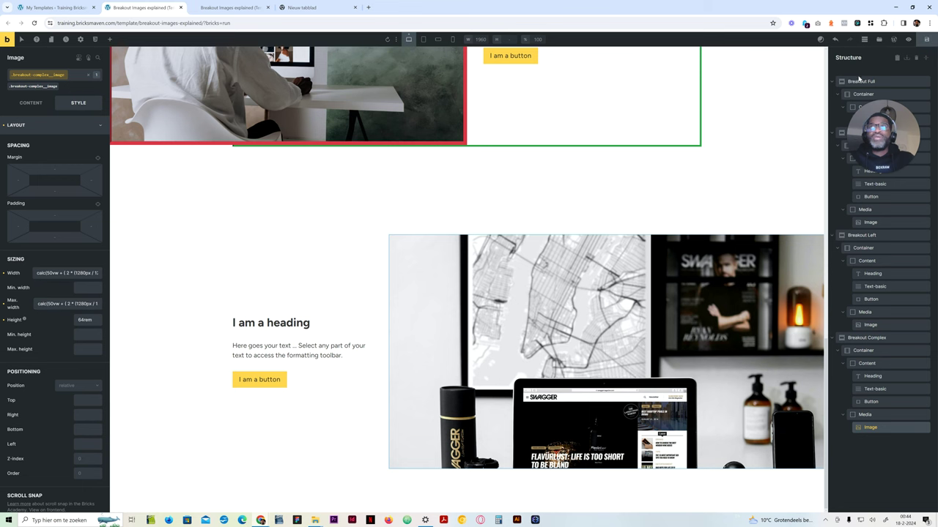
key("ctrl+Tab")
key("F5")
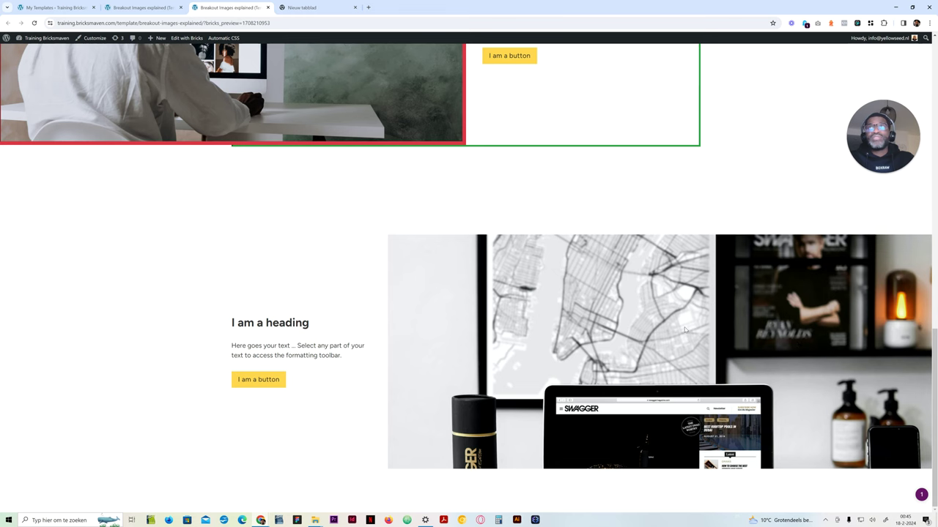
Return to the builder and review the Breakout Complex image's calculated width settings alongside the Breakout Left section.
left_click(143, 7)
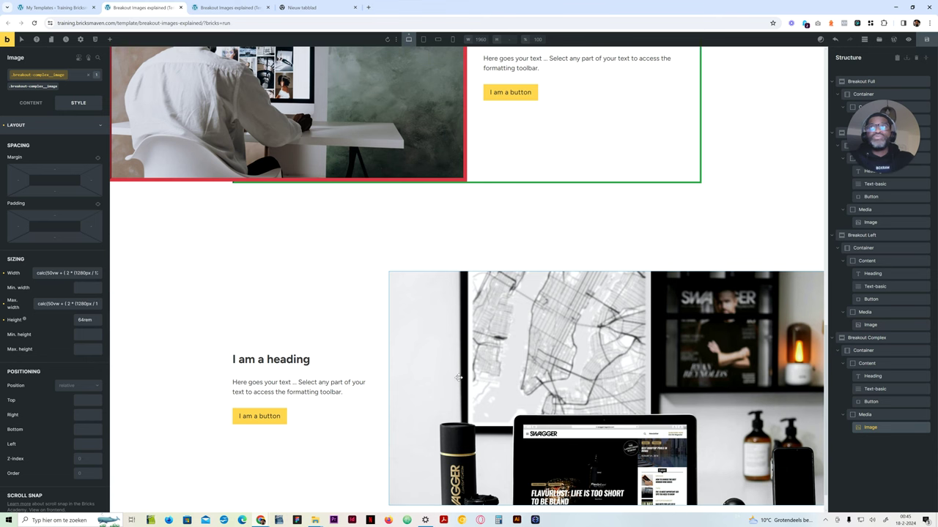
scroll(393, 349, "up", 2)
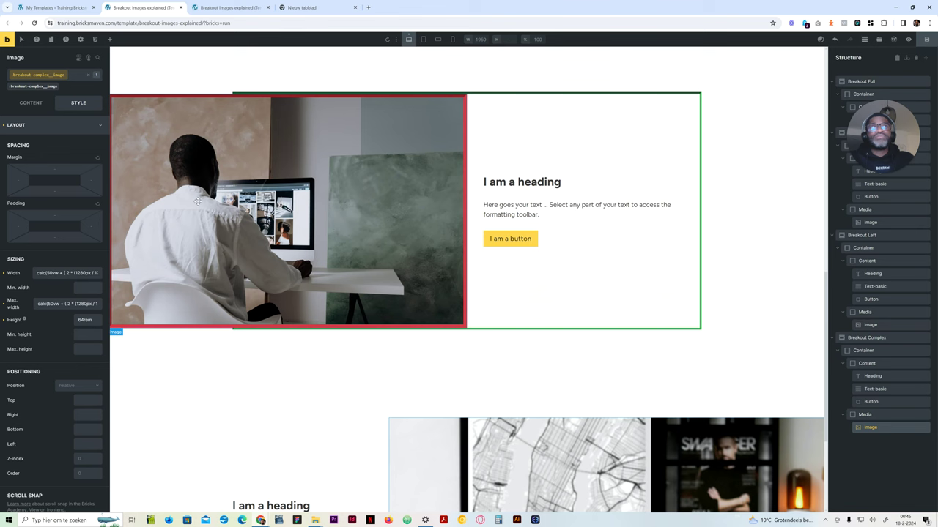
scroll(184, 271, "down", 2)
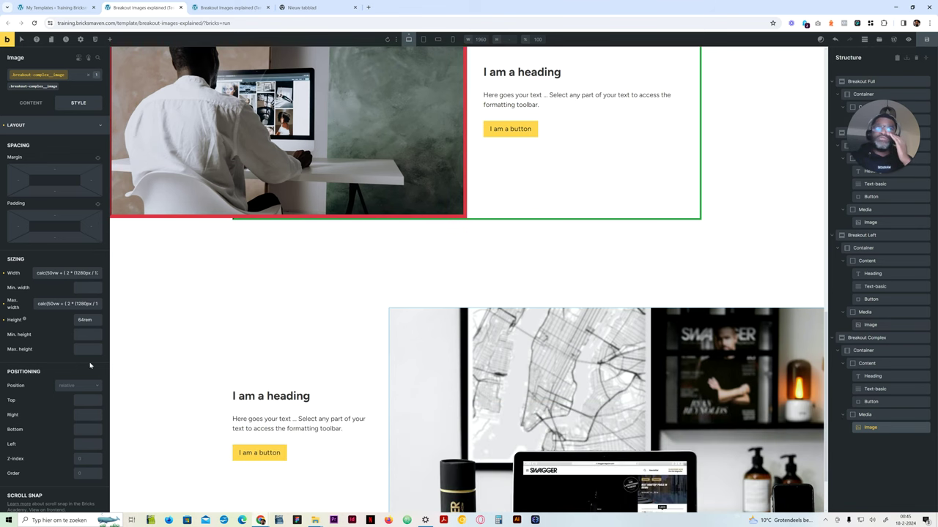
left_click(54, 303)
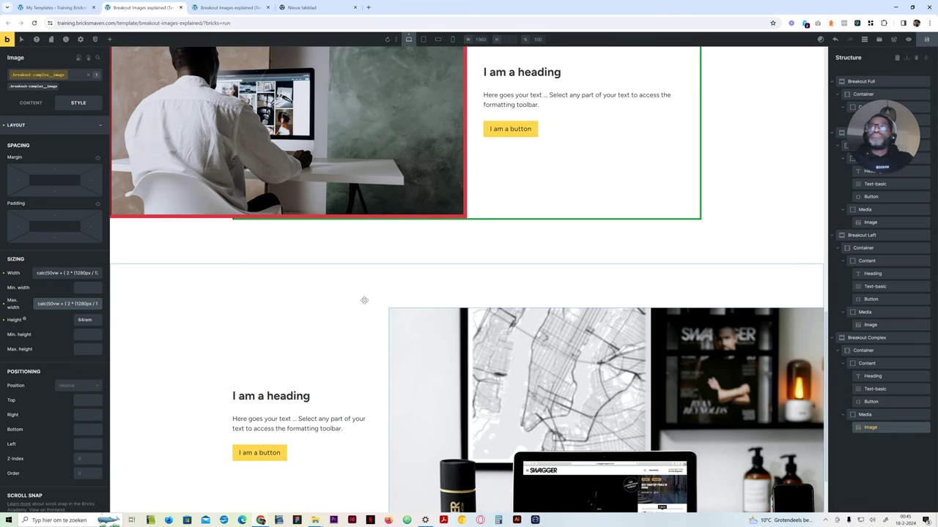
scroll(466, 361, "down", 1)
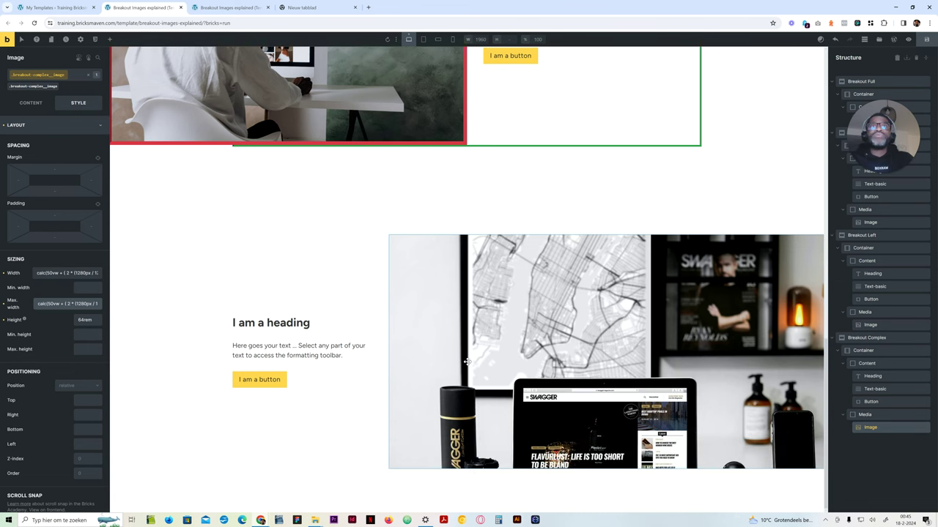
Remove the red border from the Breakout Left image class and the green border from its container class.
scroll(467, 361, "up", 2)
left_click(416, 259)
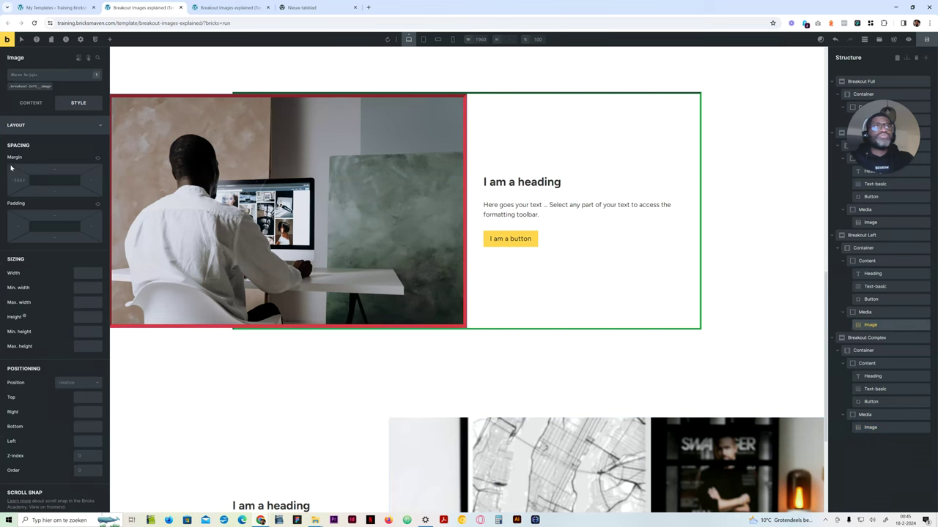
left_click(35, 126)
left_click(37, 86)
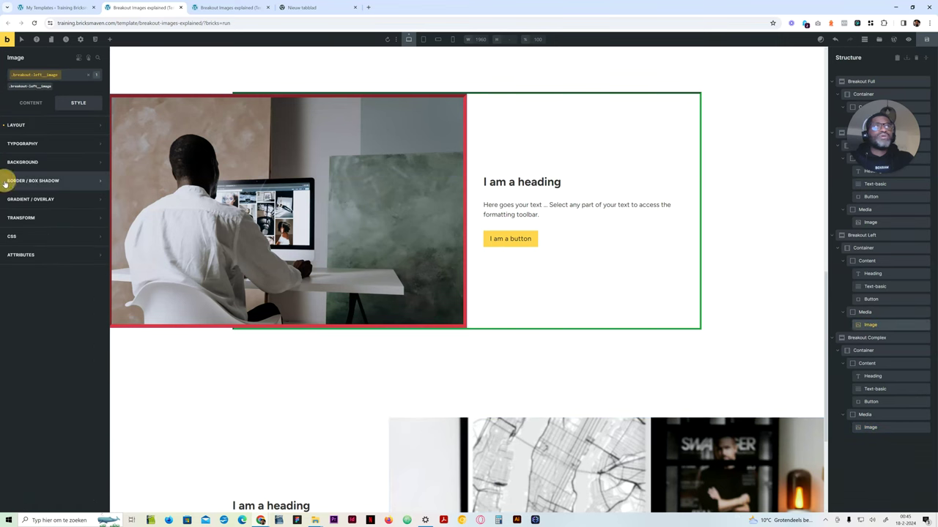
left_click(670, 87)
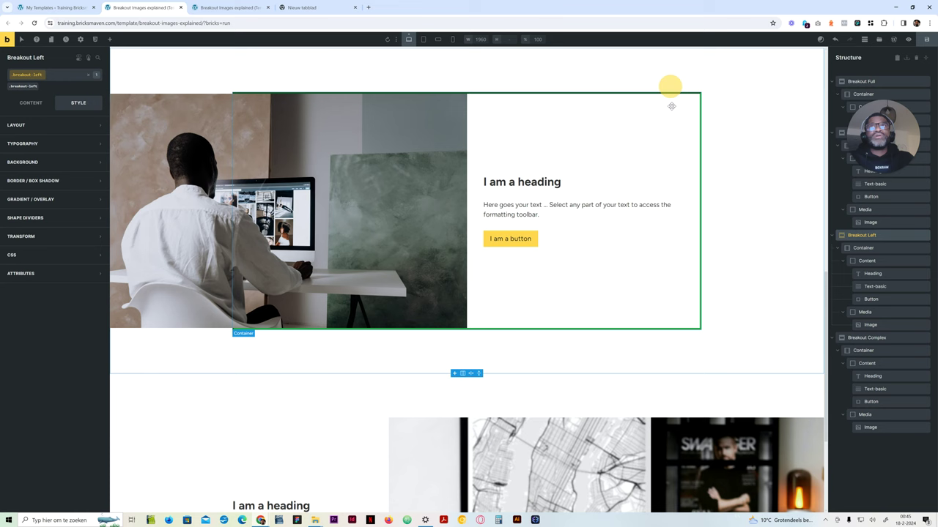
left_click(671, 106)
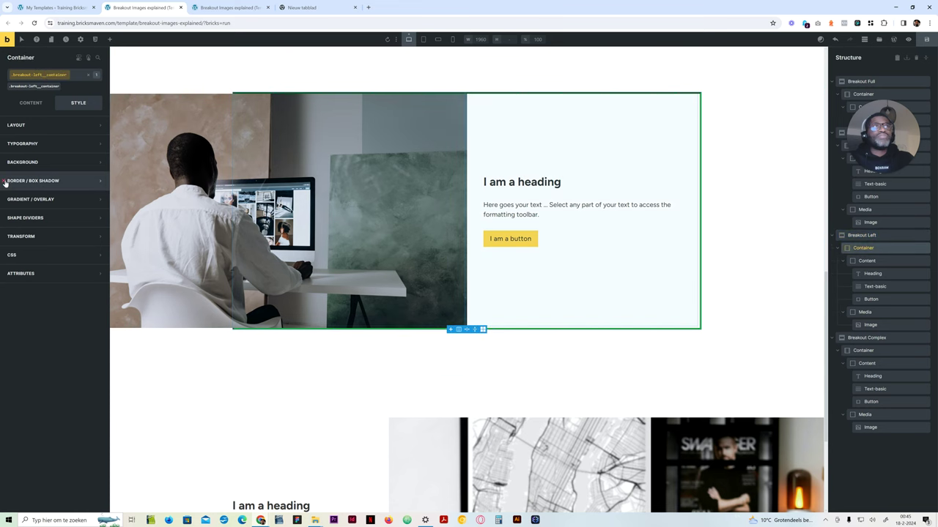
Remove the green border from the Breakout Right container and the red border from its image.
scroll(544, 266, "up", 3)
scroll(496, 306, "up", 2)
left_click(377, 295)
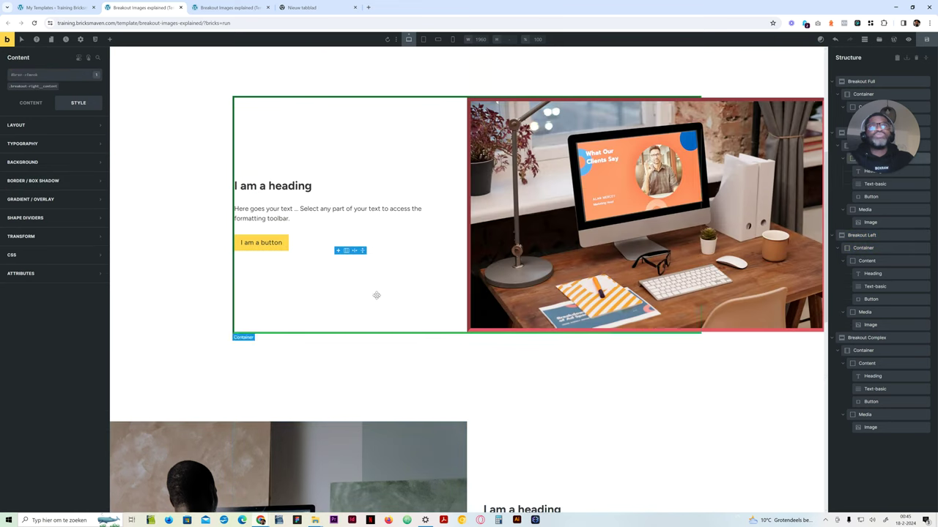
left_click(377, 295)
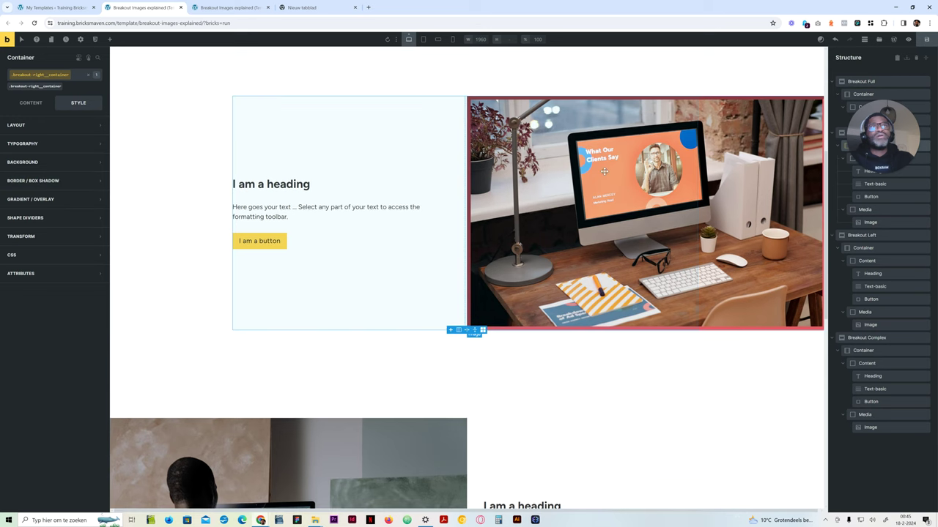
left_click(604, 172)
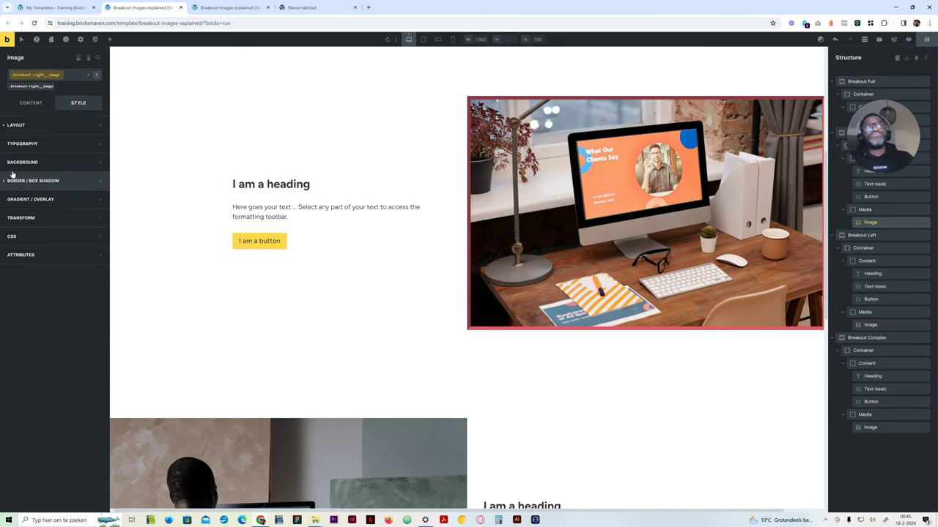
Remove the red border from the Breakout Full image class and the green border from its container.
scroll(414, 242, "up", 4)
left_click(427, 232)
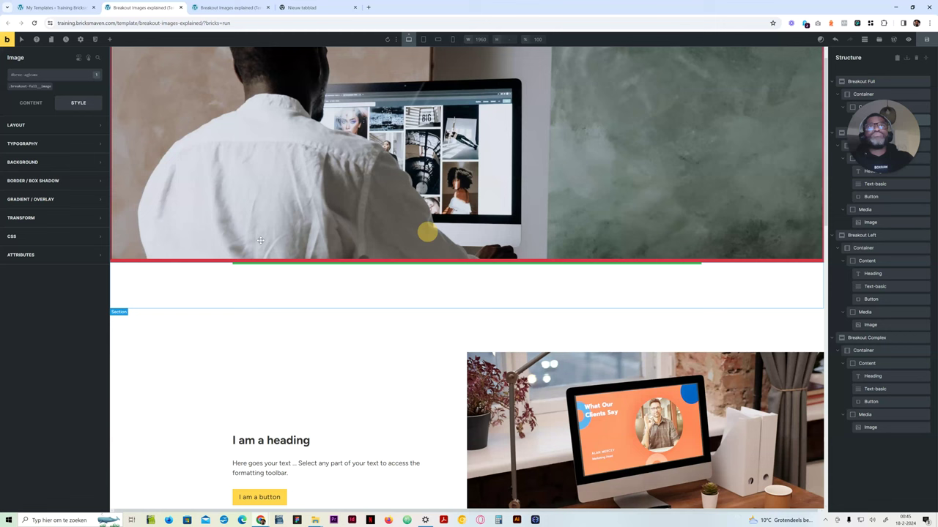
left_click(31, 87)
left_click(6, 182)
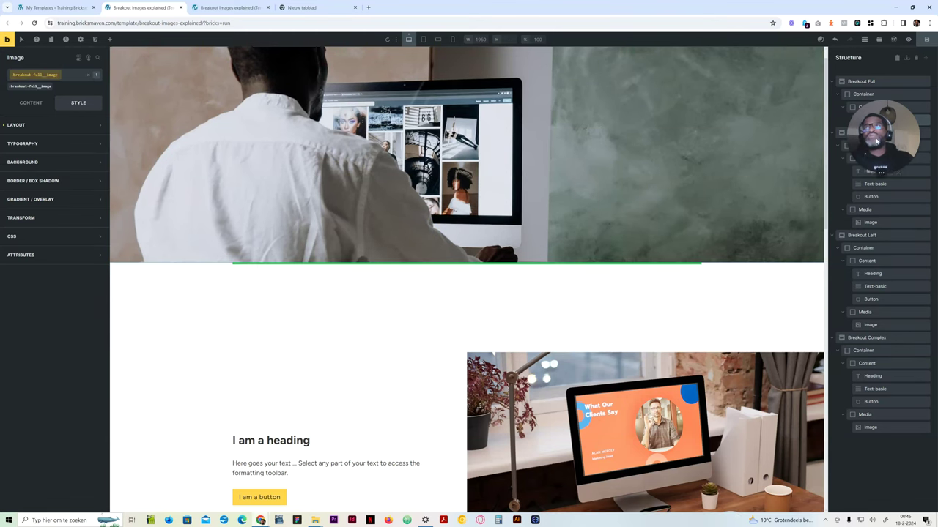
left_click(863, 94)
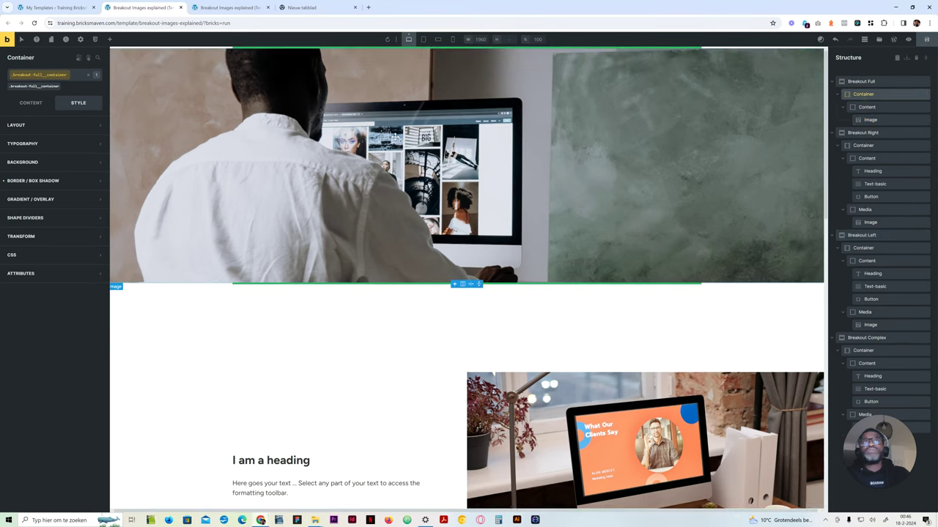
left_click(9, 182)
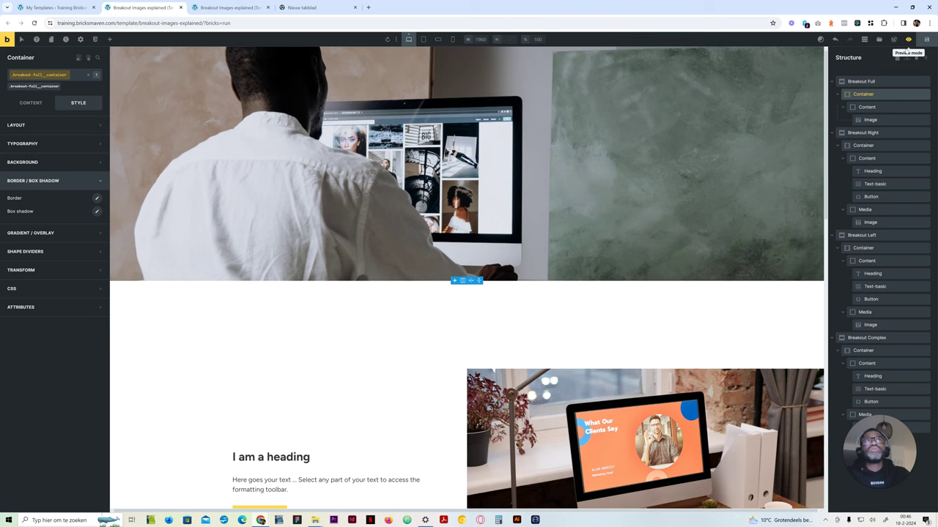
Check the Breakout Full and Breakout Right sections without borders in the front-end preview.
left_click(908, 40)
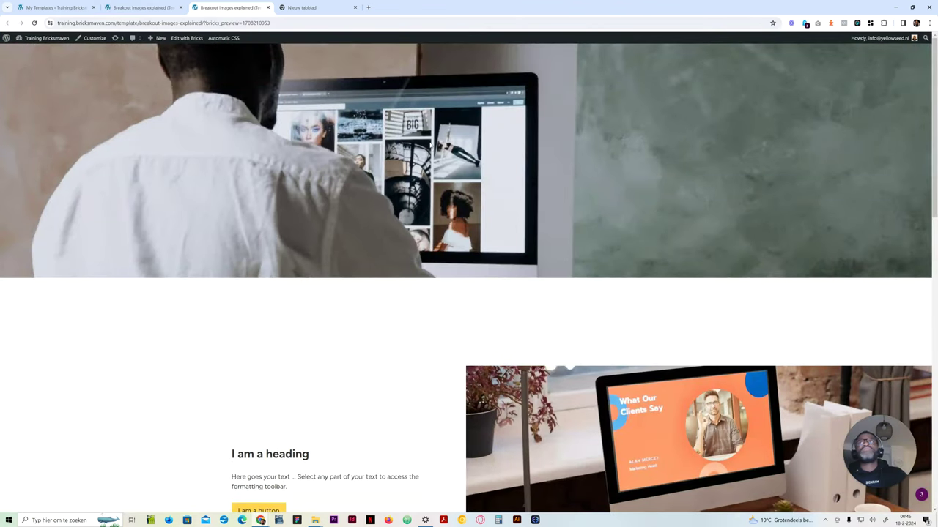
scroll(421, 143, "down", 2)
scroll(226, 63, "up", 2)
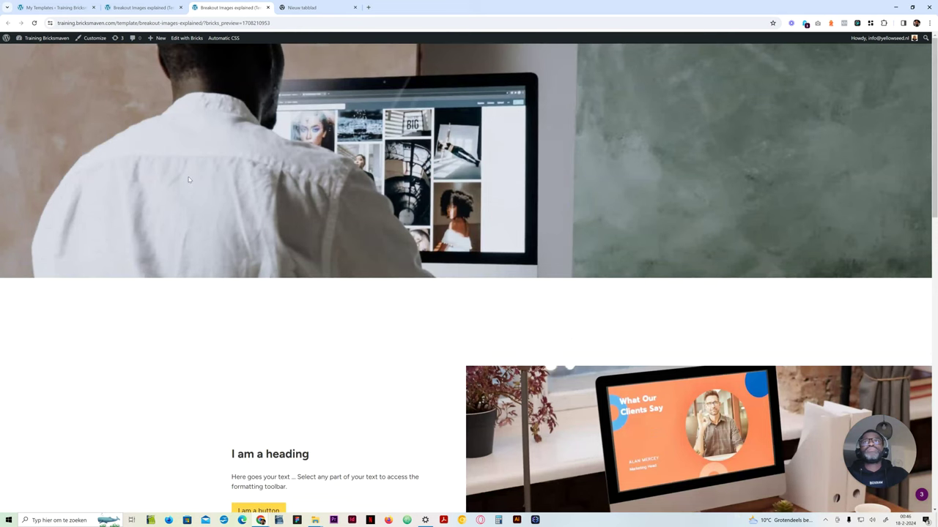
scroll(311, 181, "down", 1)
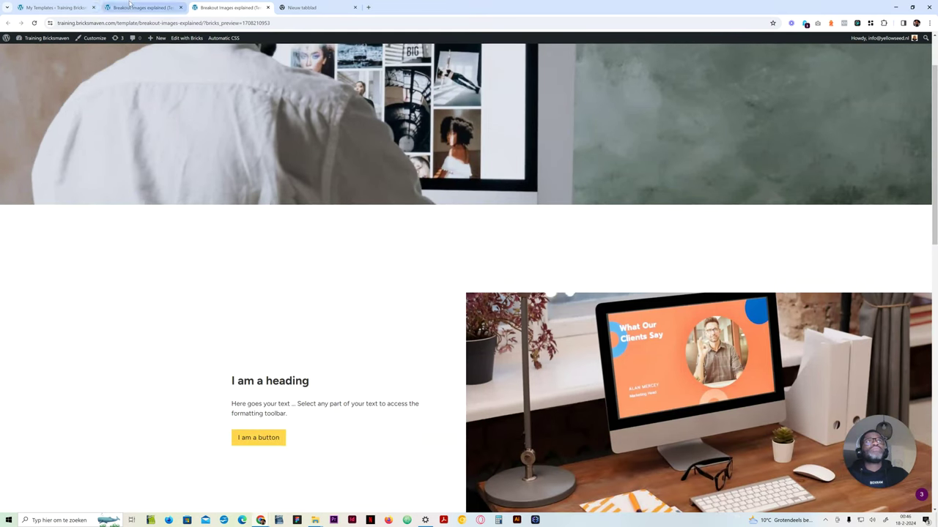
Back in the builder, clear the custom top padding of the Breakout Full section and save the template.
left_click(129, 6)
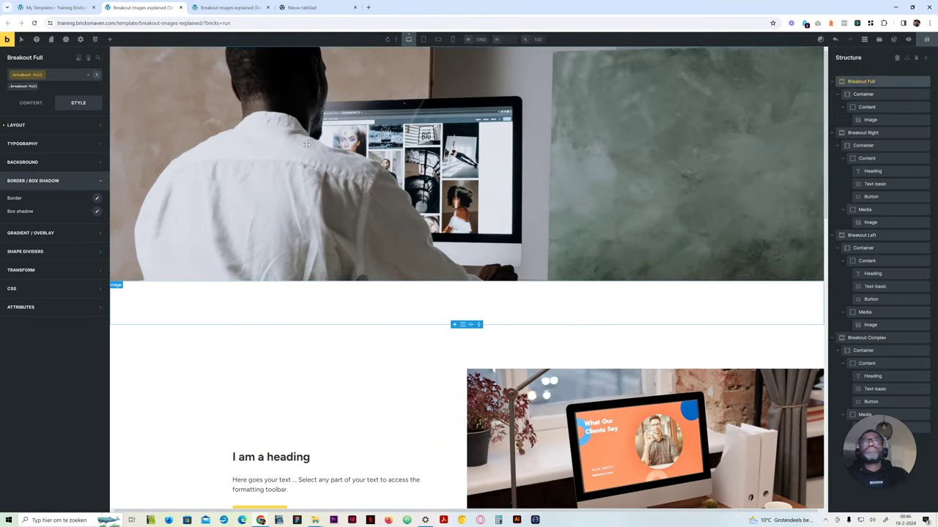
left_click(857, 93)
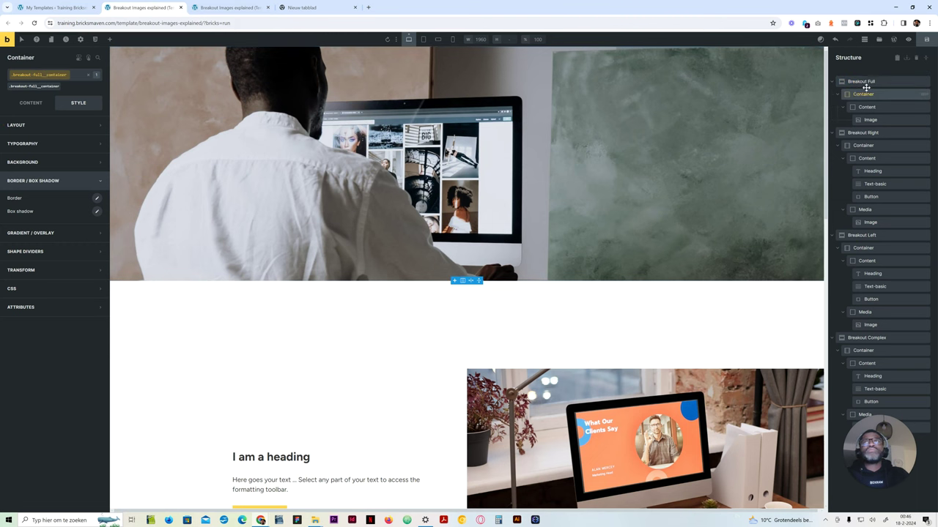
left_click(864, 83)
left_click(17, 126)
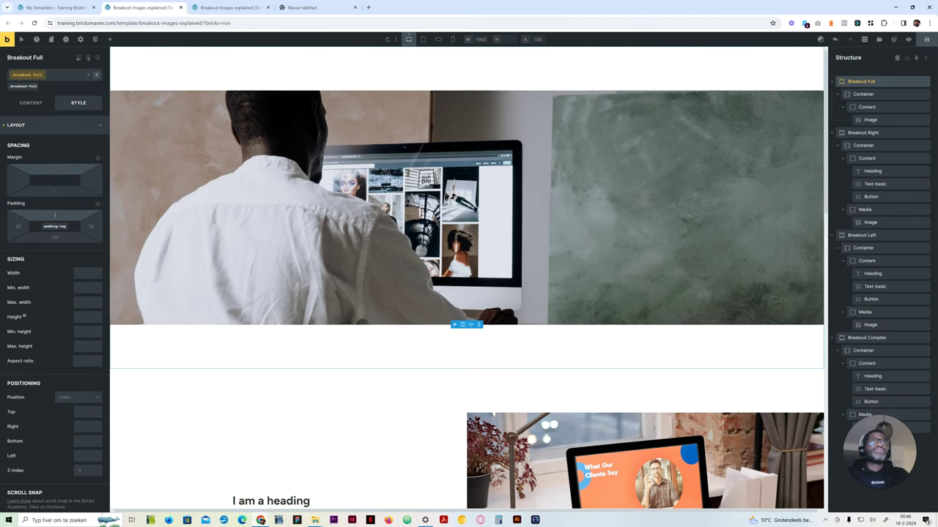
left_click(38, 126)
left_click(927, 40)
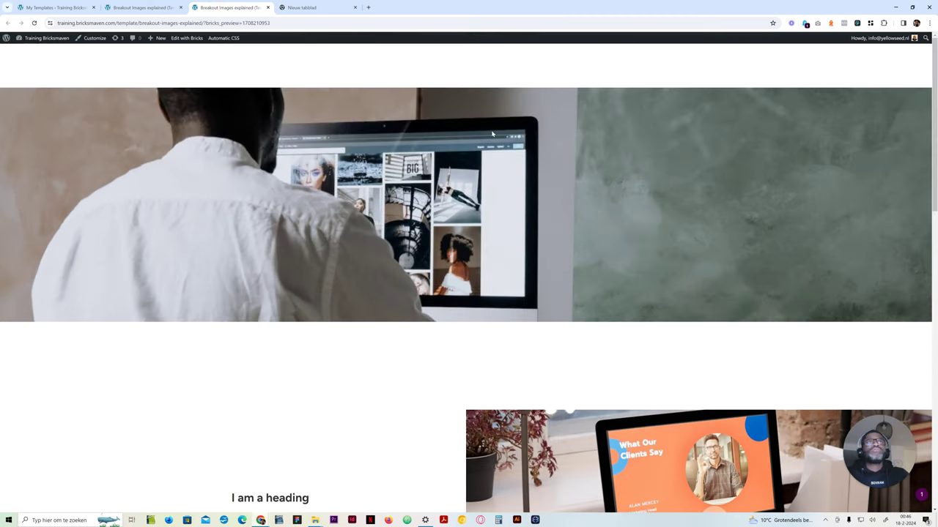
Review the finished full, right, left and complex breakout images down the whole front-end preview and return to its beginning.
scroll(251, 272, "down", 4)
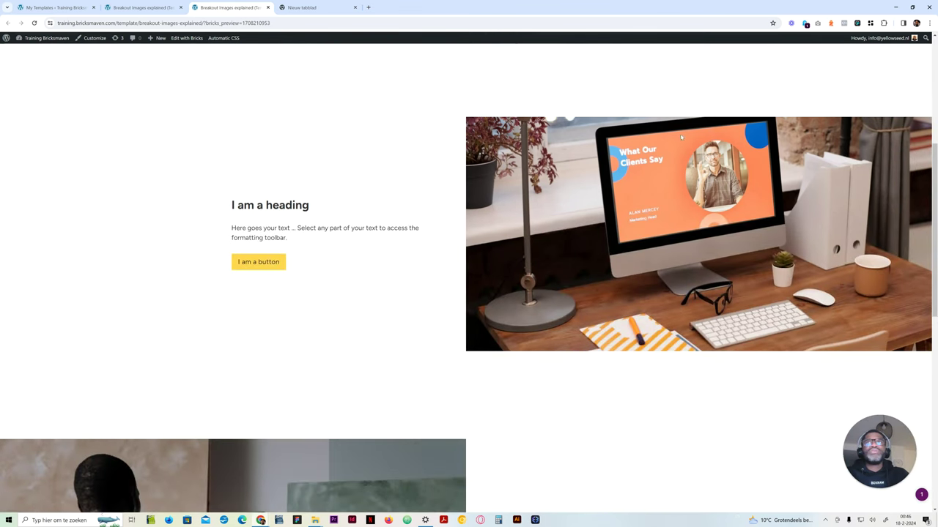
scroll(379, 372, "down", 4)
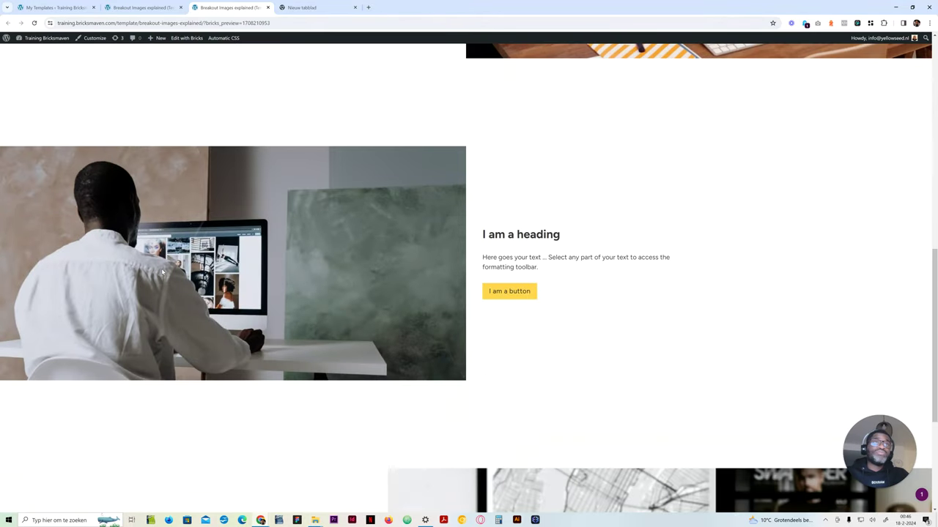
scroll(206, 319, "down", 2)
scroll(206, 318, "down", 1)
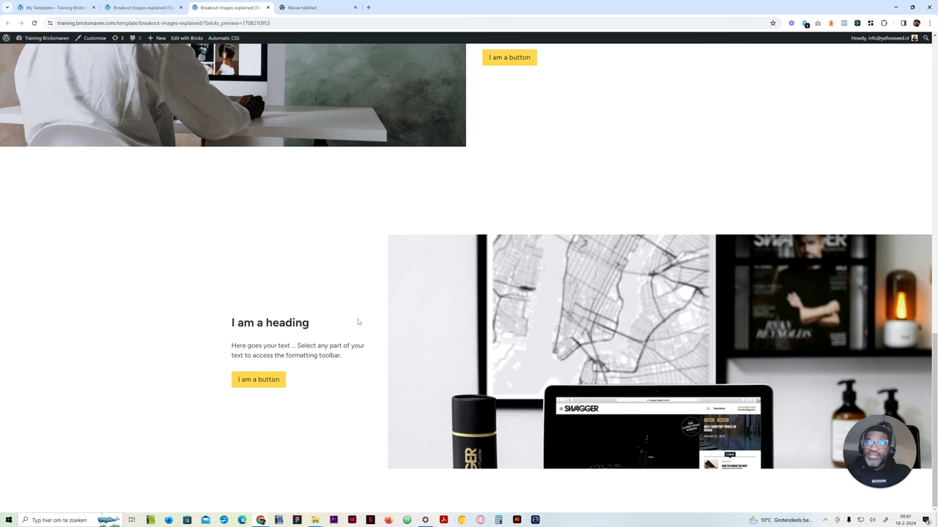
scroll(358, 321, "up", 10)
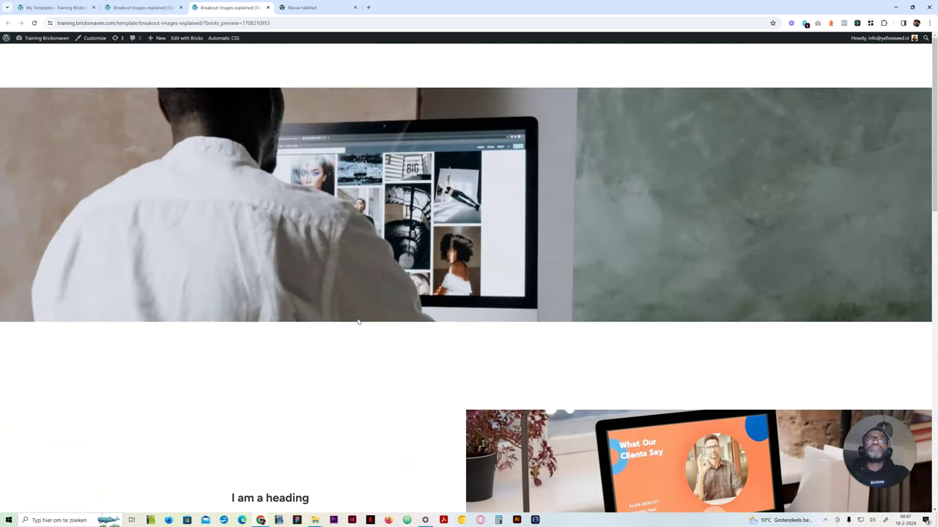